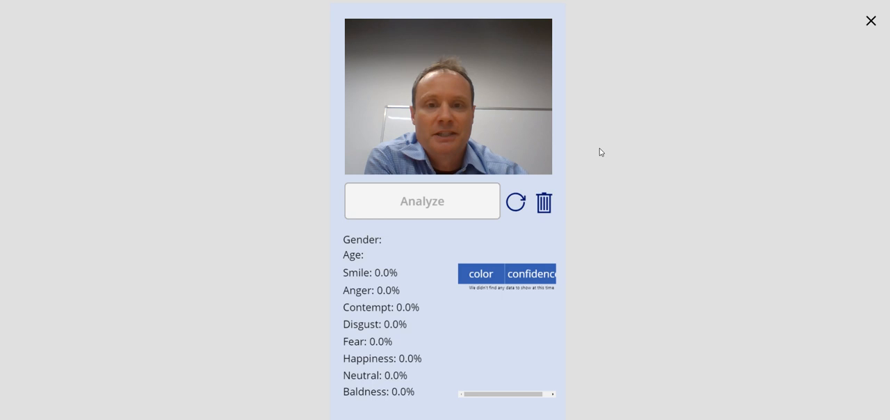
Step: Capture a photo in the running face app, analyze it, and clear the results
left_click(518, 127)
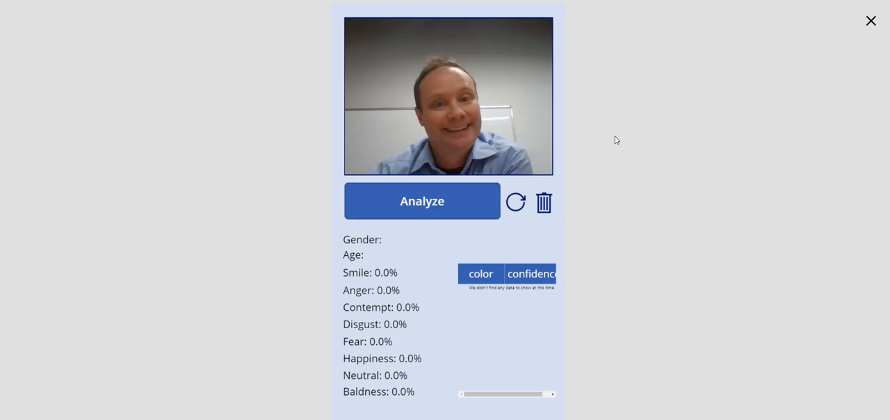
left_click(468, 207)
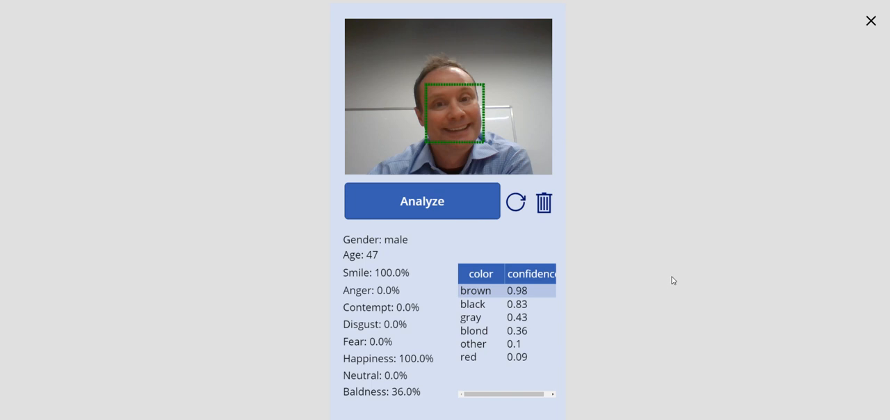
left_click(543, 204)
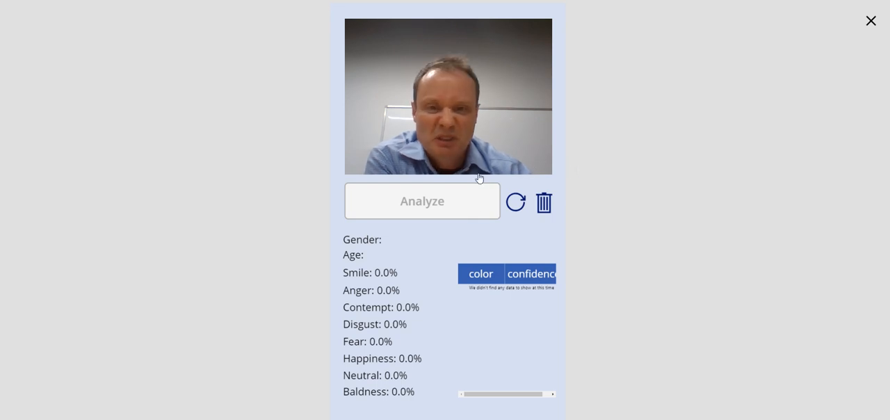
Step: Analyze a second captured face photo, clear its results, and exit the app preview
left_click(431, 204)
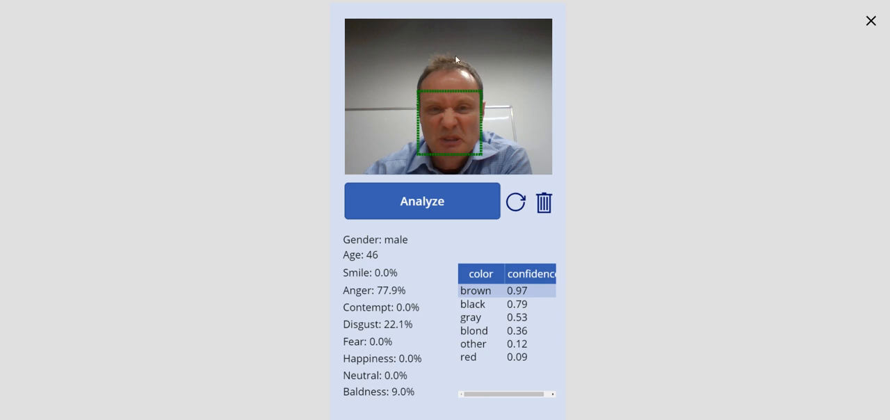
left_click(544, 202)
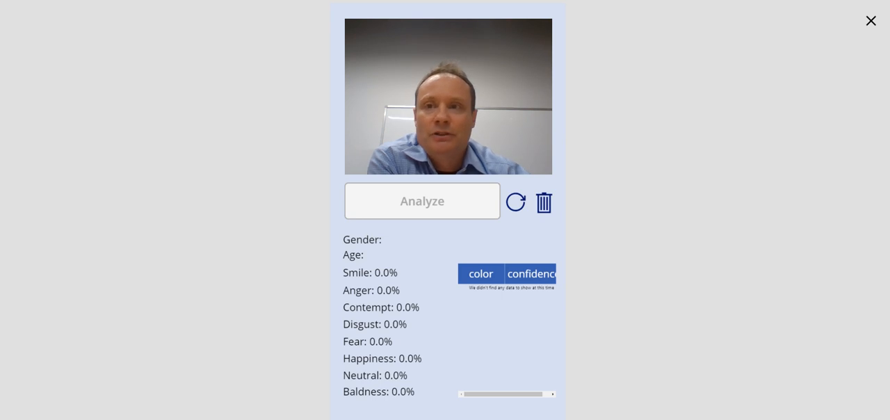
key("Escape")
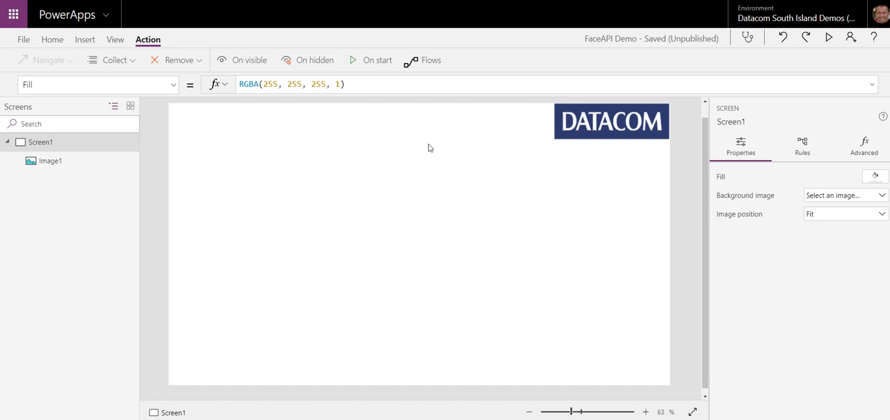
Step: Insert a camera control on Screen1 of the FaceAPI Demo app
left_click(83, 39)
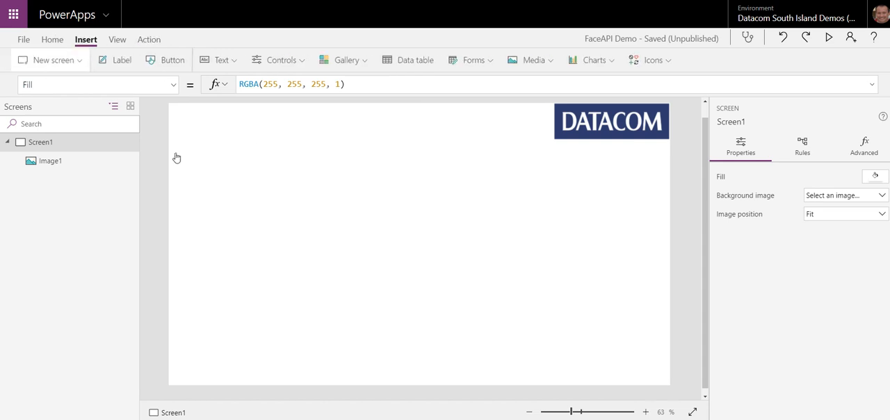
left_click(547, 62)
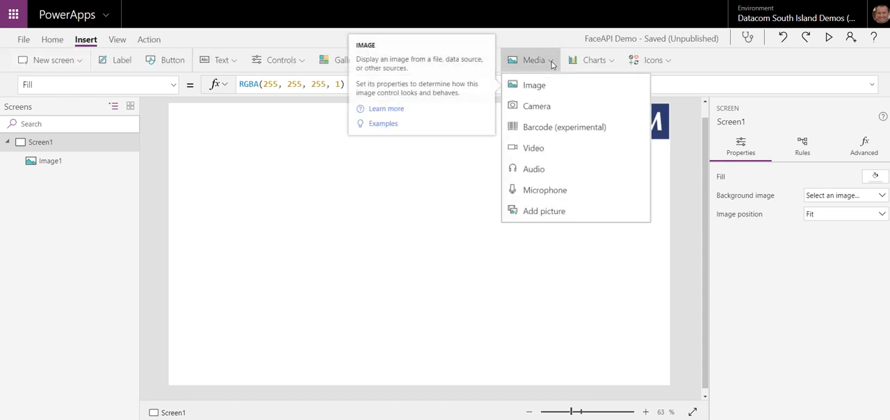
left_click(548, 110)
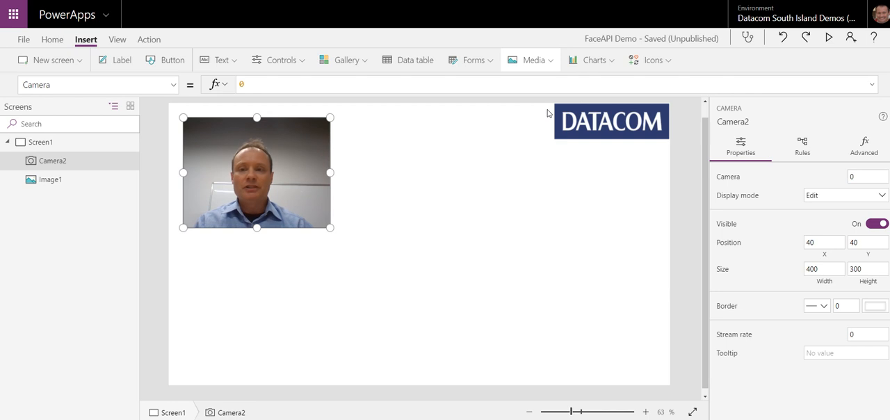
Step: Insert an image control and move it beside the camera control, at about X 523, Y 40
left_click(549, 64)
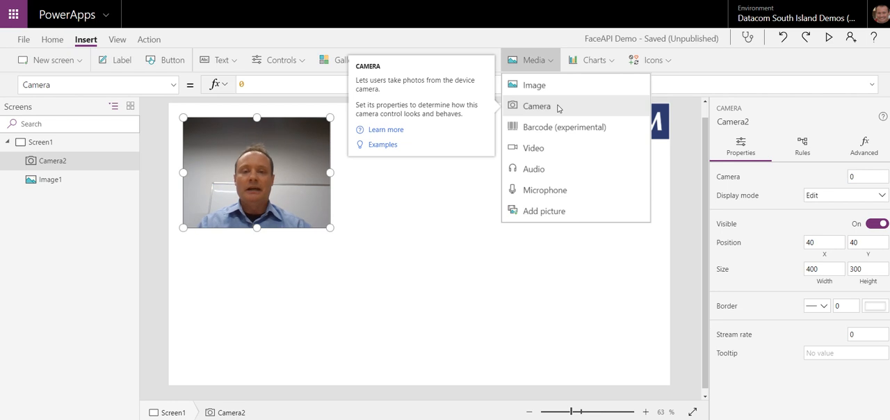
left_click(403, 242)
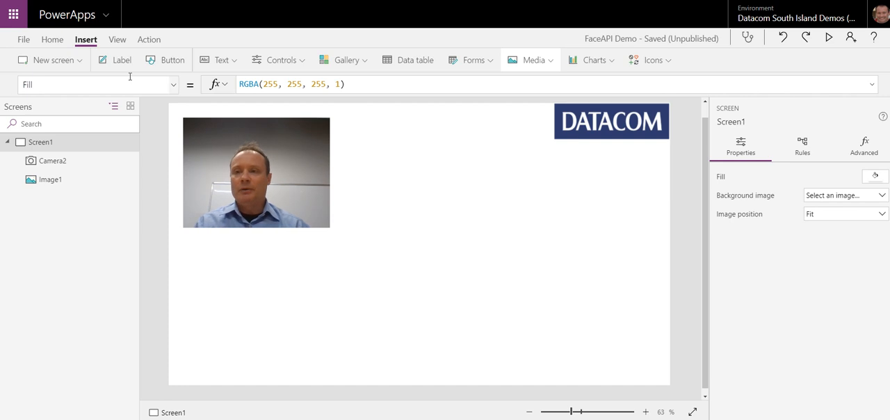
left_click(552, 61)
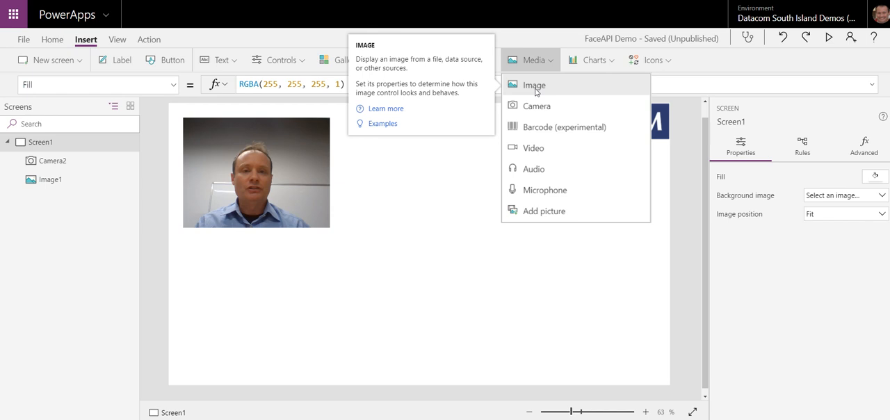
left_click(533, 87)
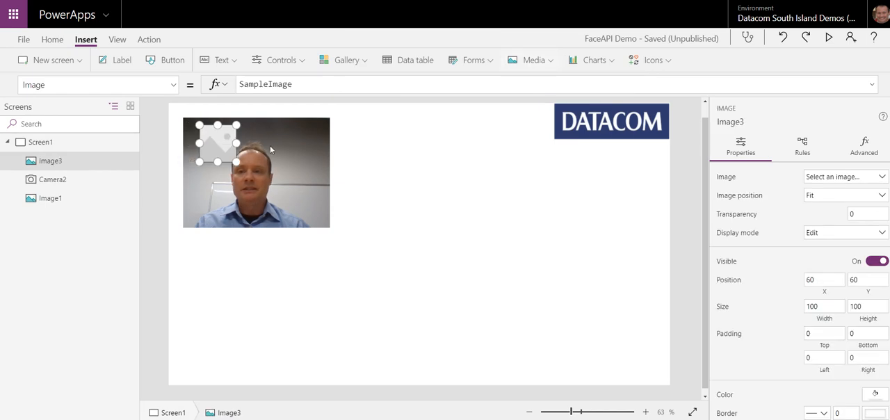
left_click_drag(215, 142, 386, 134)
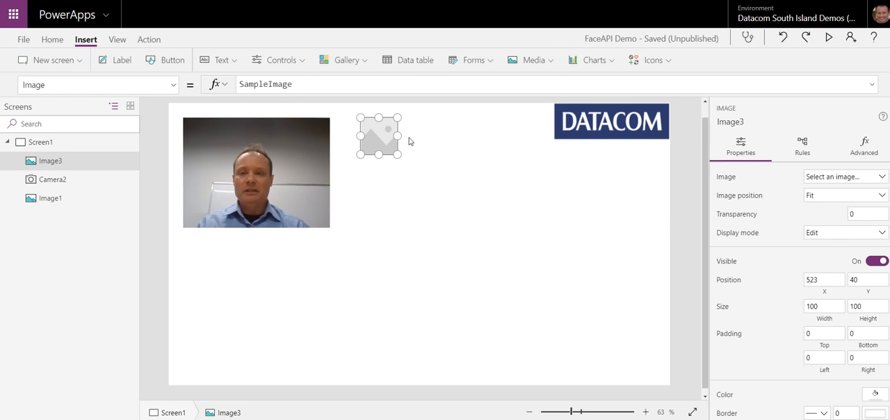
Step: Start the OnSelect formula of the camera control with the ClearCollect function, replacing false
left_click(306, 167)
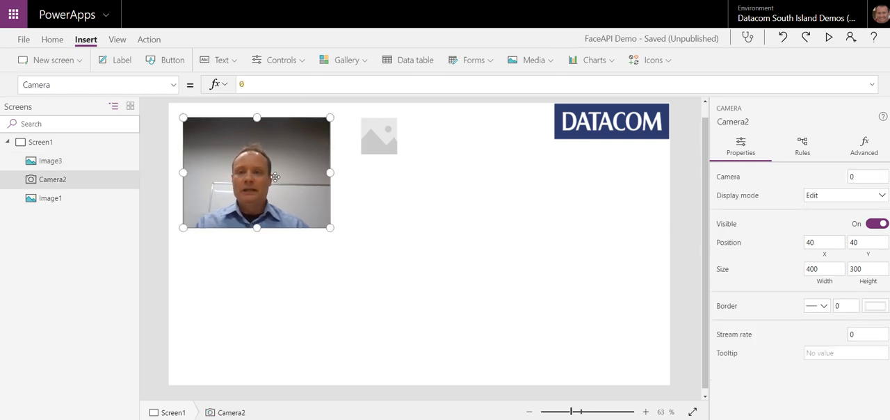
left_click(171, 92)
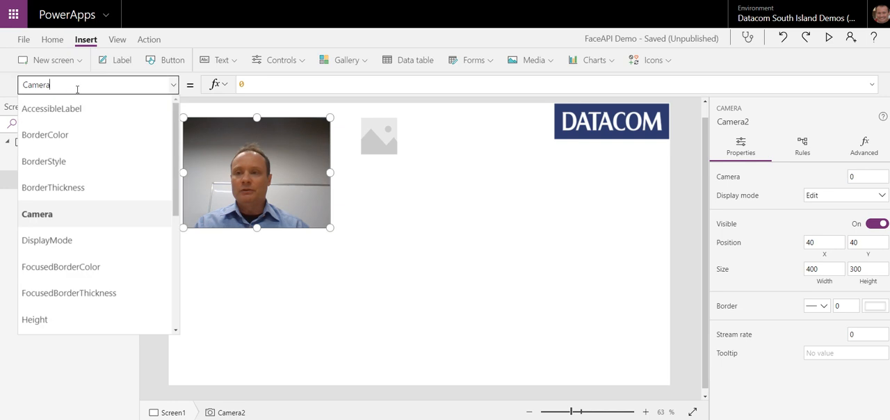
left_click_drag(75, 85, 3, 89)
type("OnSelect")
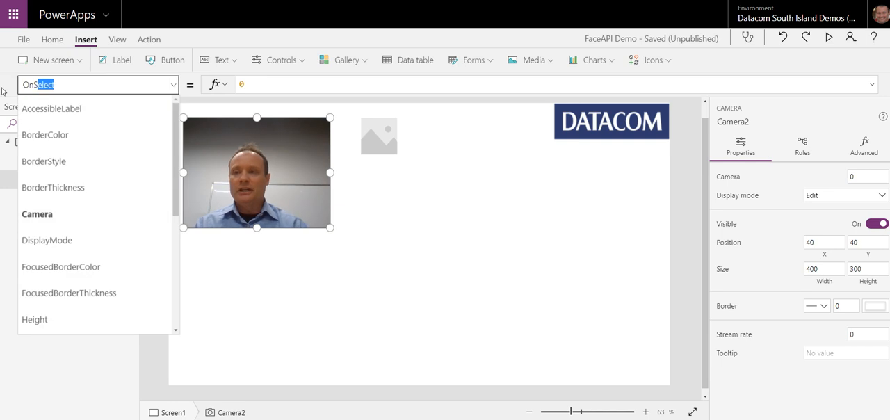
key("Tab")
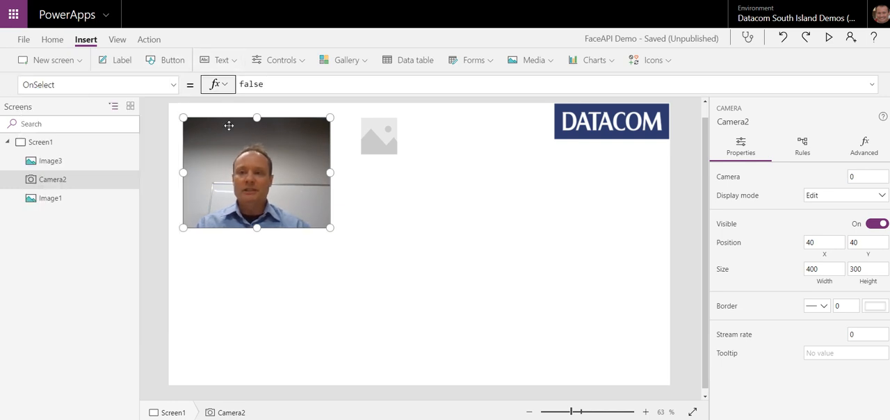
double_click(273, 84)
type("clear")
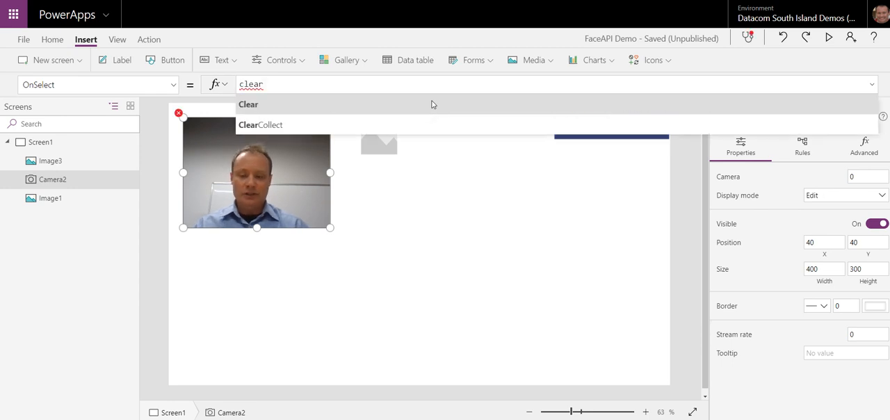
left_click(431, 105)
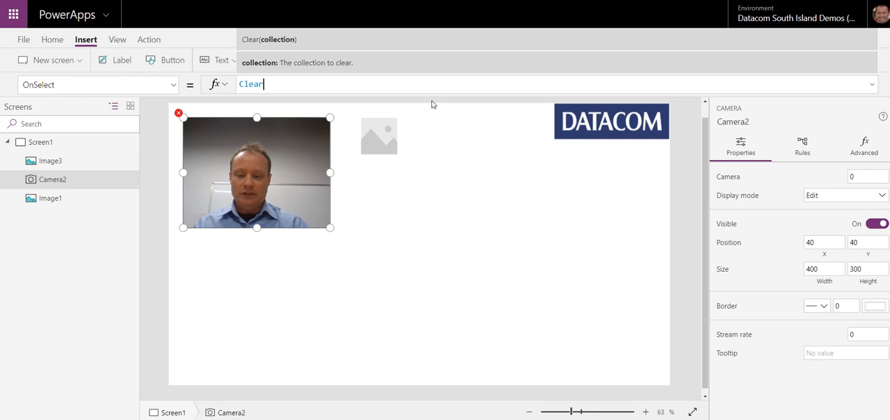
key("BackSpace")
type("Collect(")
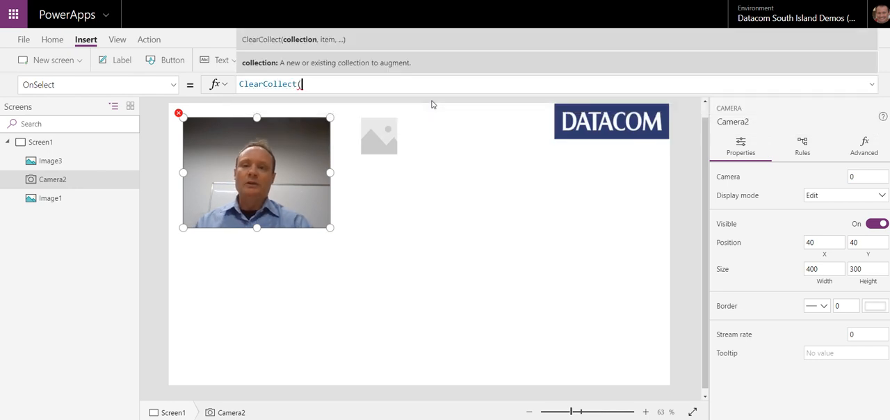
type("co")
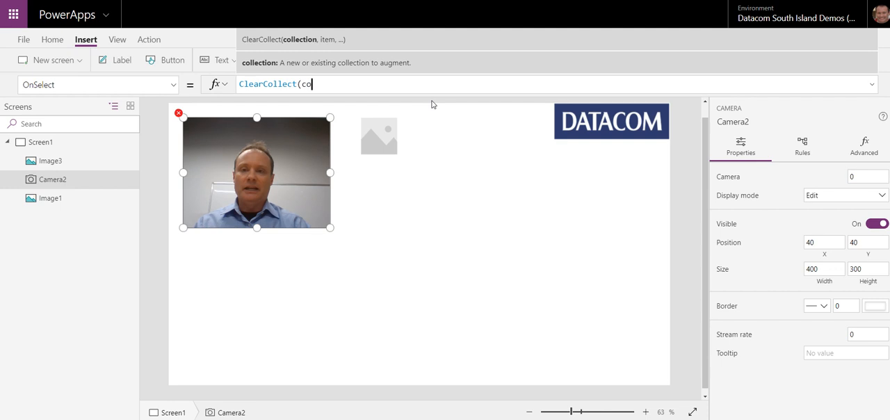
type("lPhoto")
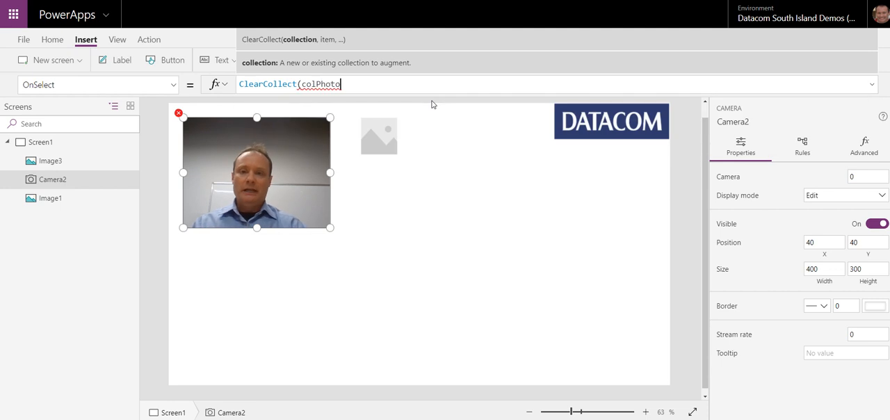
type(",")
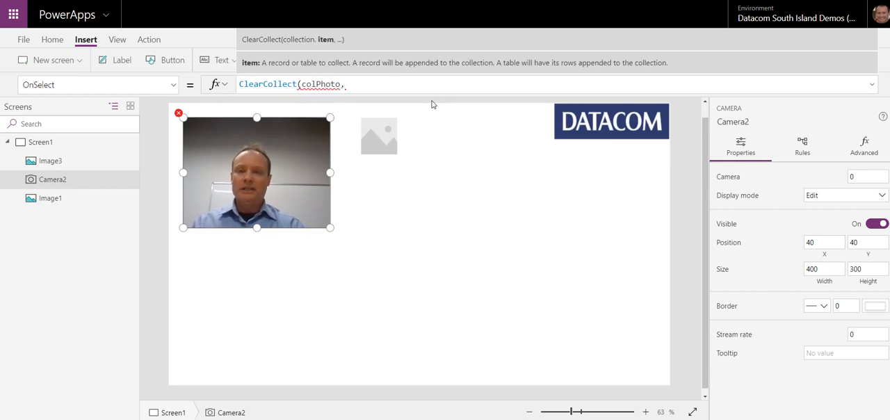
type("camre")
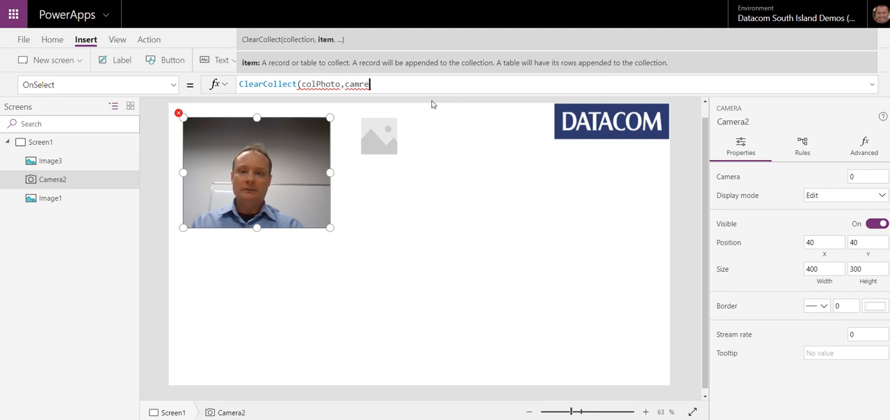
Step: Complete the camera's ClearCollect formula with the arguments colPhoto and Camera2.Photo
key("BackSpace")
key("BackSpace")
type("era2")
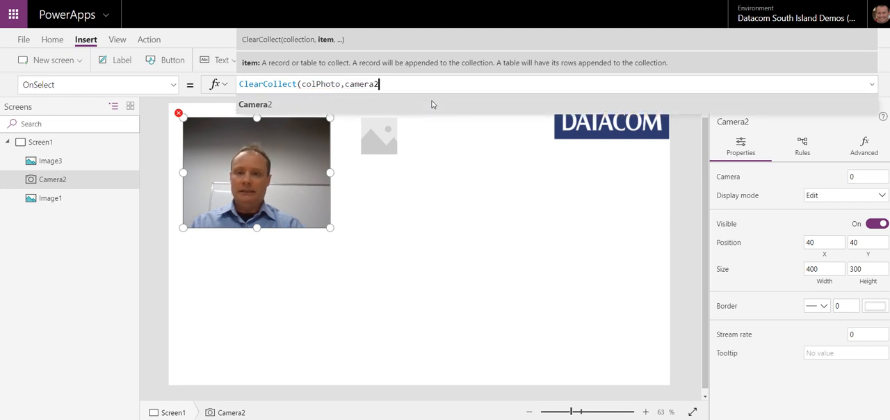
type(".")
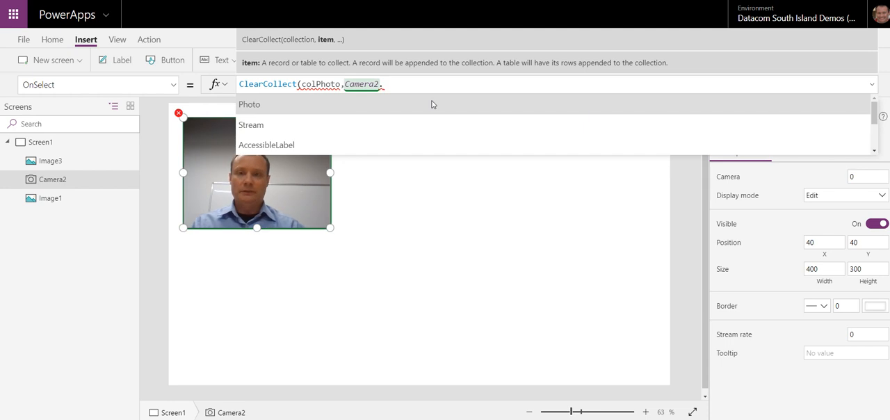
left_click(431, 104)
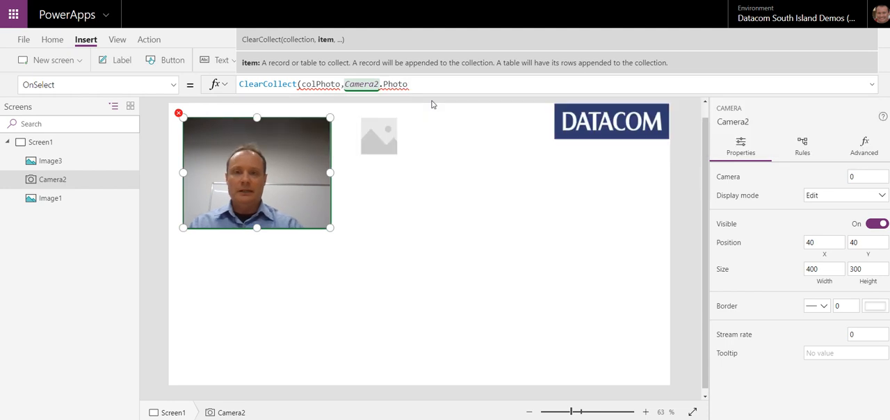
type(")")
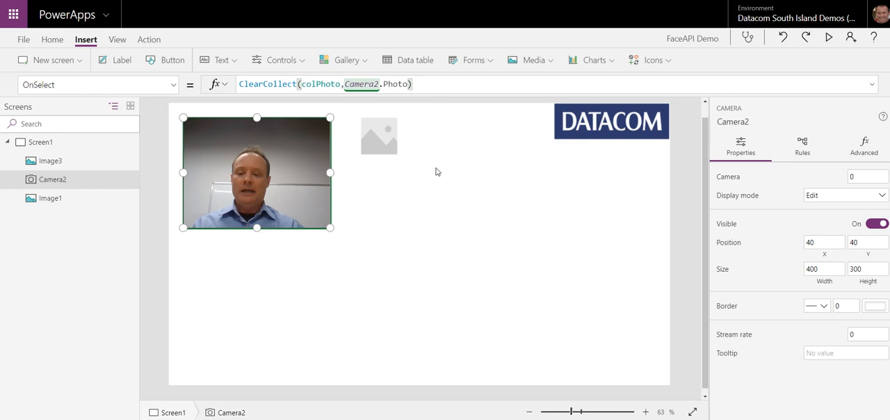
Step: Capture a photo with the camera control, check the contents of the colPhoto collection, and return to the canvas
left_click(288, 172)
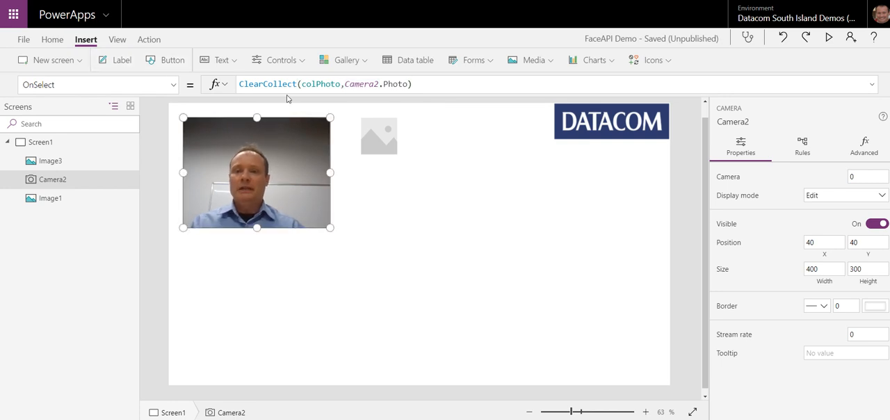
left_click(116, 41)
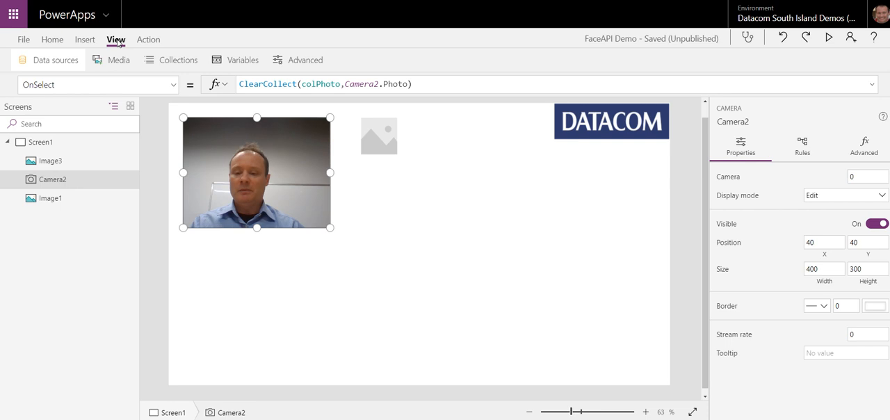
left_click(192, 63)
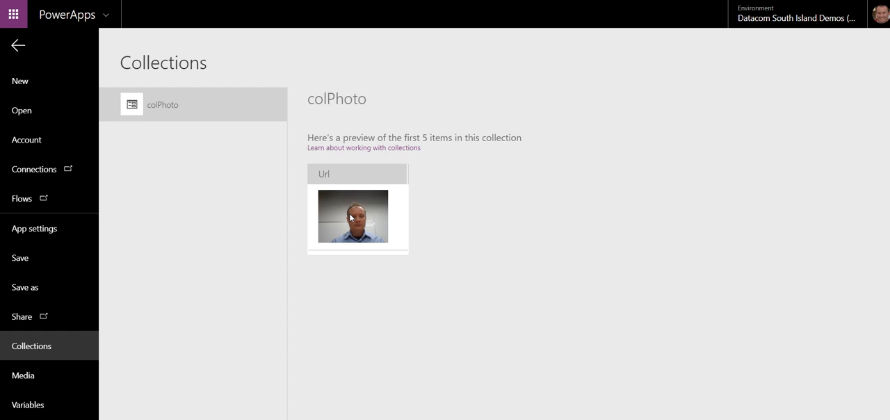
left_click(18, 48)
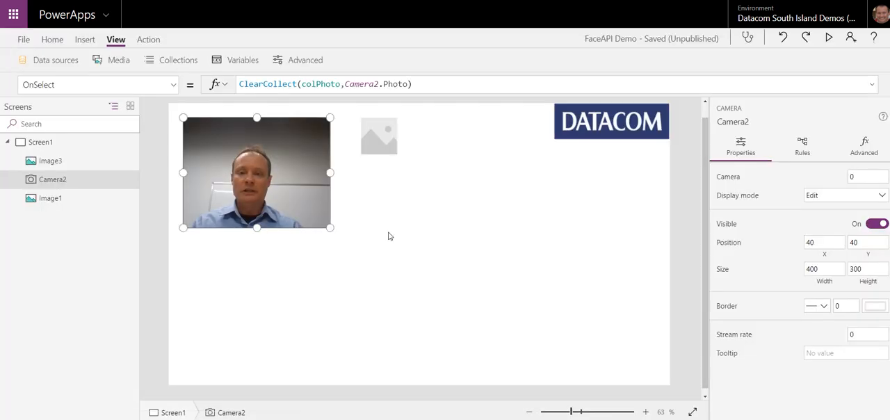
Step: Set the Image formula of the image control beside the camera to First(colPhoto).Url, replacing SampleImage
left_click(382, 134)
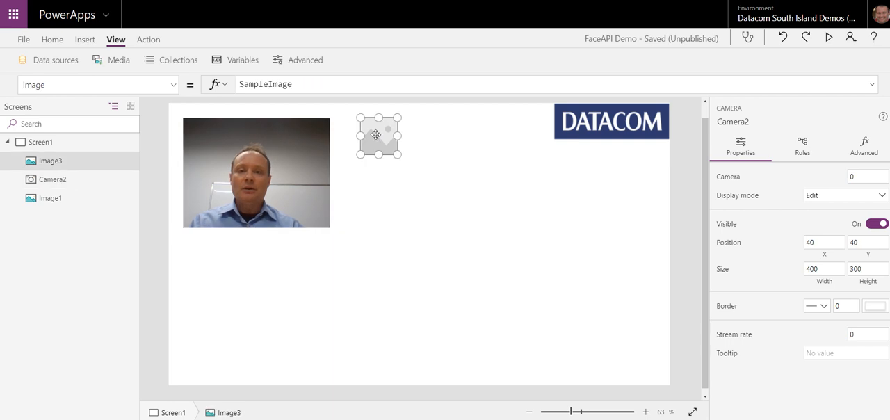
left_click_drag(310, 85, 215, 92)
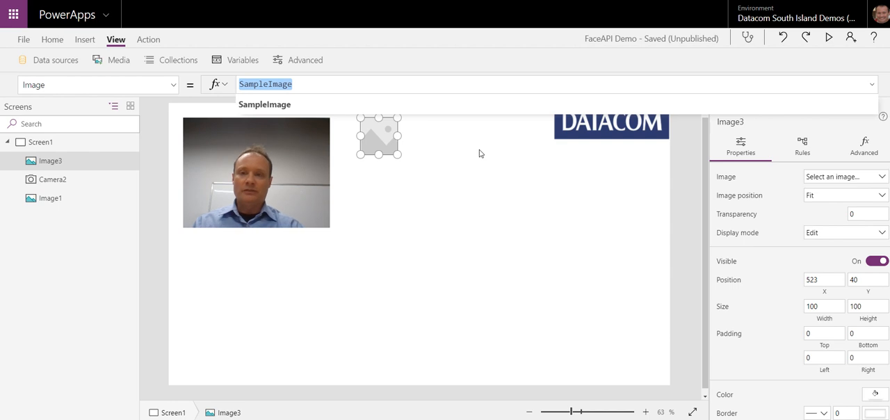
type("colPhoto")
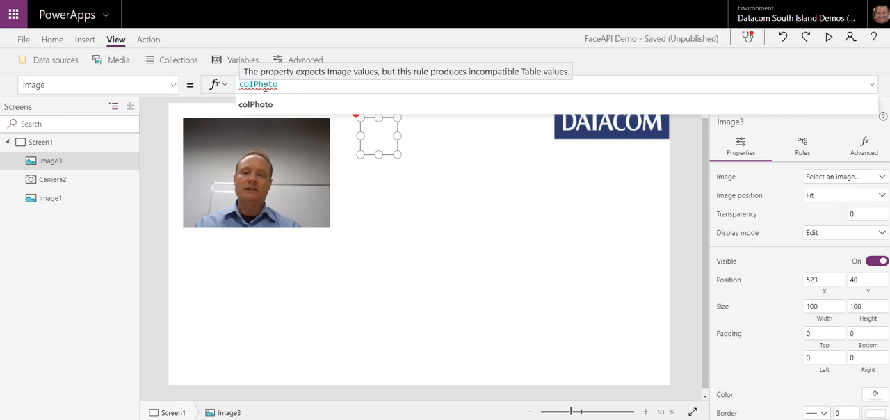
left_click(242, 82)
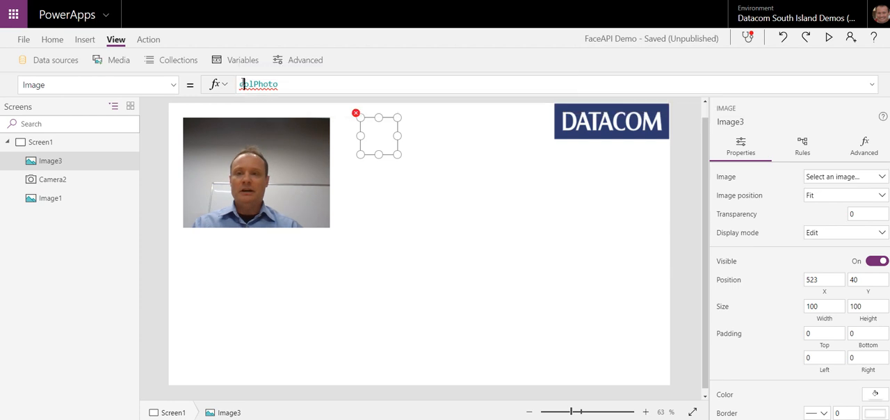
key("Home")
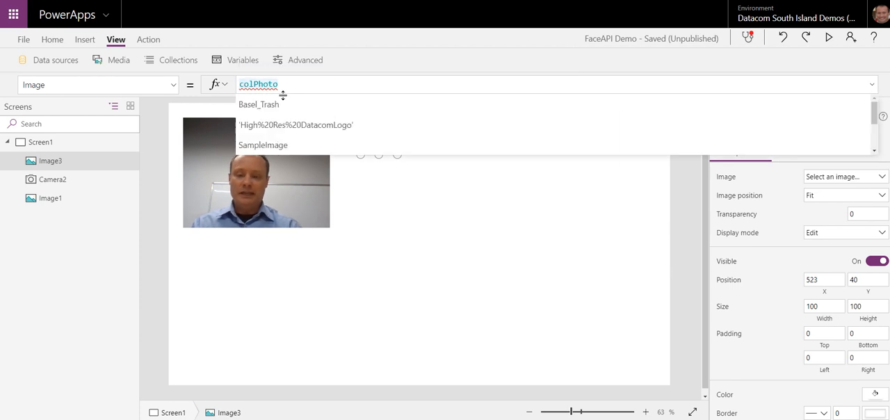
type("First(")
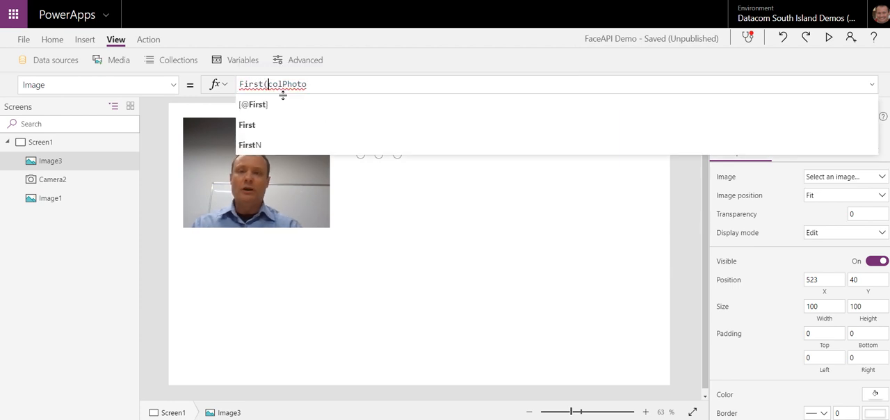
left_click(340, 84)
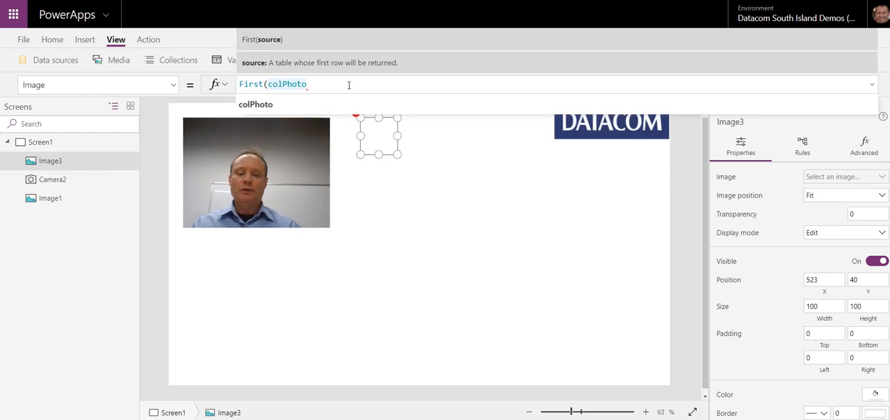
type(")")
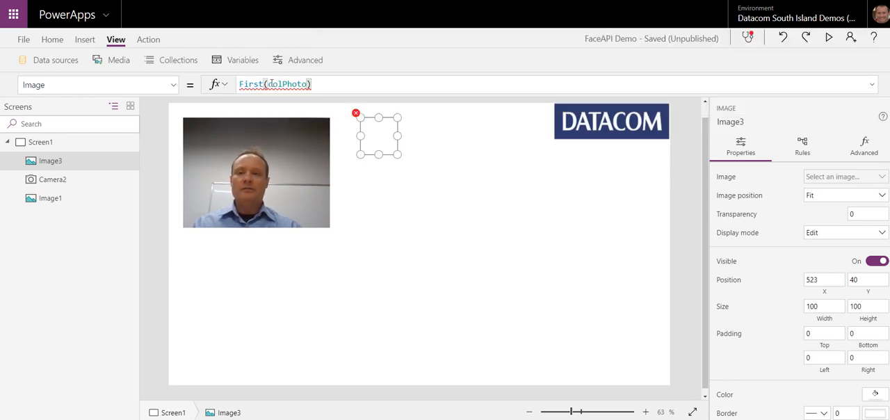
type(".Url")
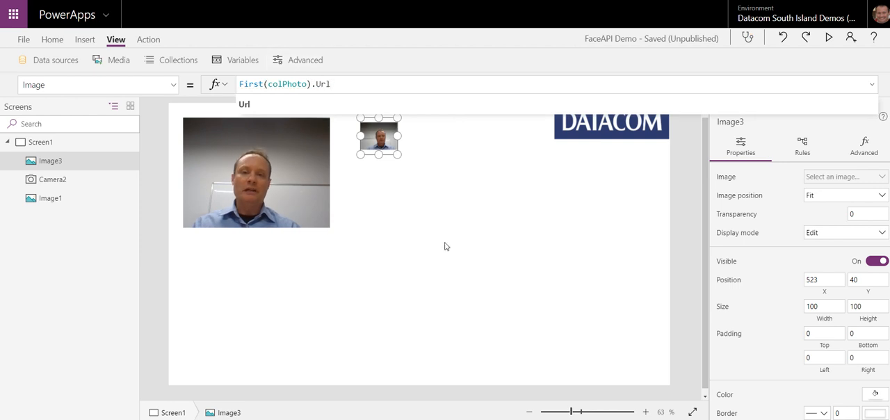
left_click(415, 212)
Step: Enlarge the image control to about 358 by 300 and move it to about X 507, Y 40
left_click(385, 149)
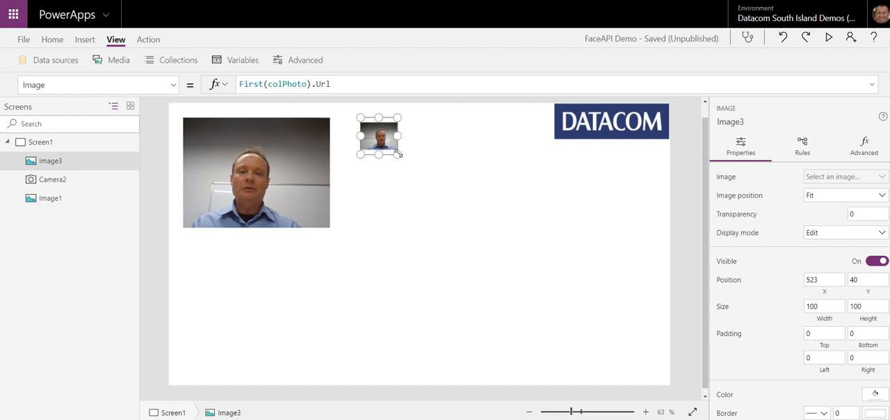
left_click_drag(399, 154, 493, 228)
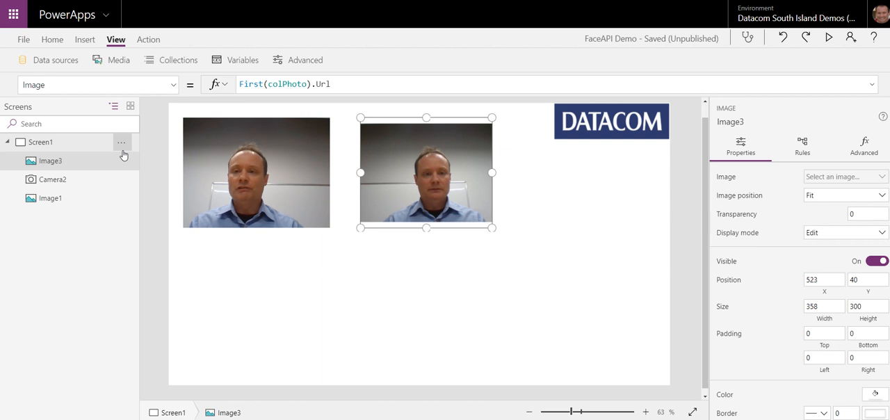
left_click(173, 86)
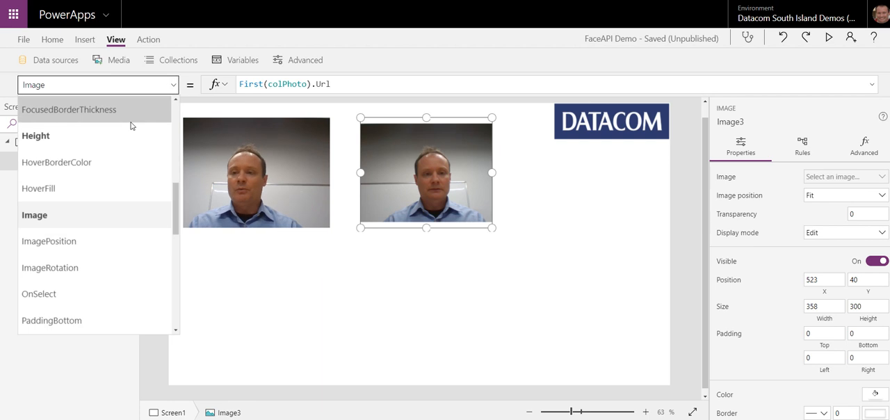
left_click(418, 188)
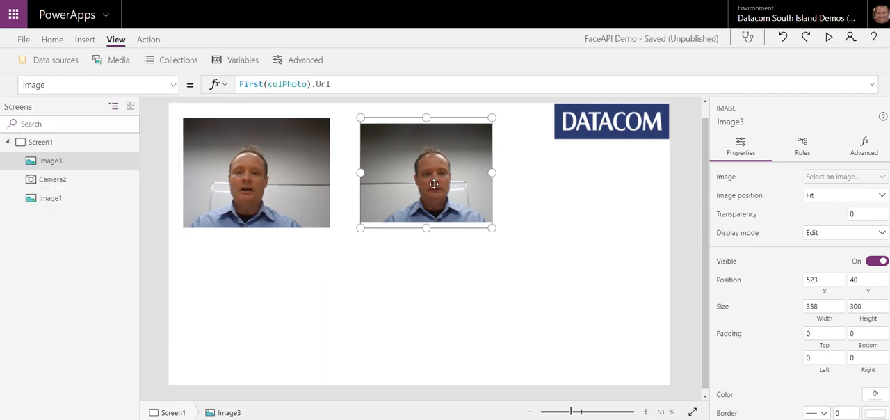
mouse_move(418, 187)
left_mouse_down()
mouse_move(317, 186)
mouse_move(435, 187)
left_mouse_up()
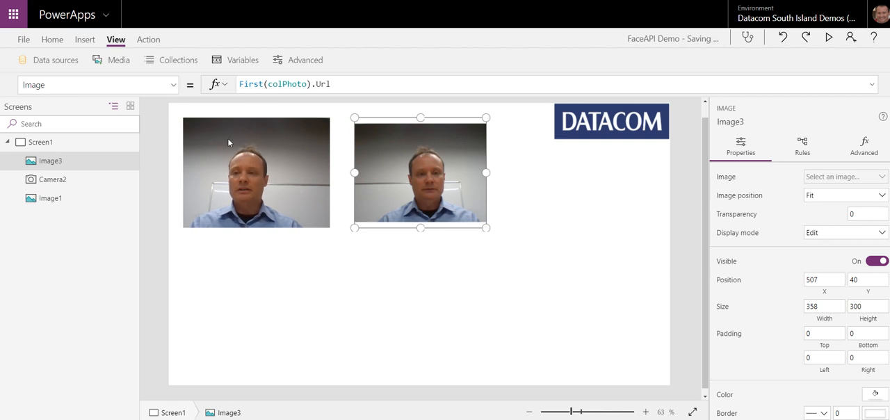
Step: Set the image control's X property to the formula Camera2.X
left_click(173, 85)
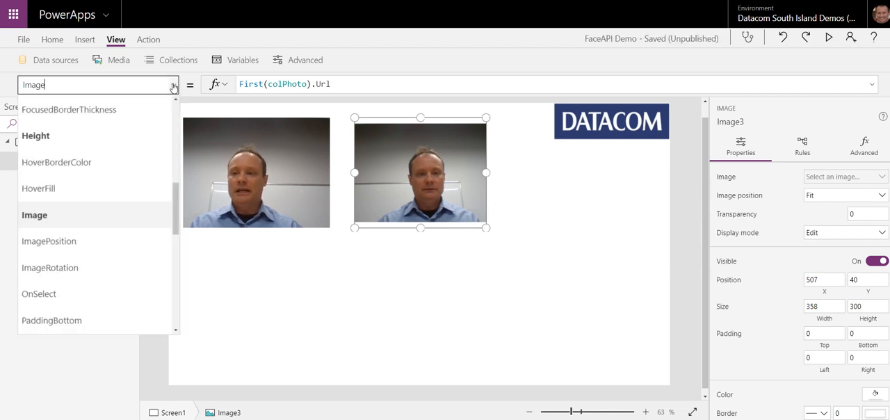
scroll(123, 221, "down", 10)
left_click(68, 295)
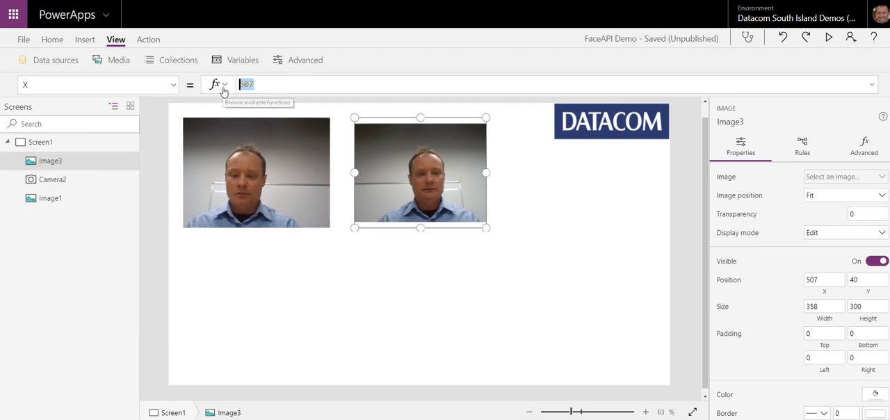
type("Camera")
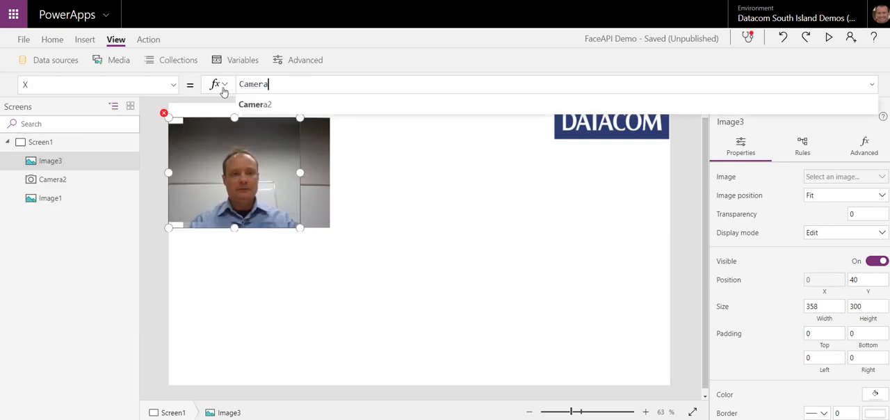
type("2.X")
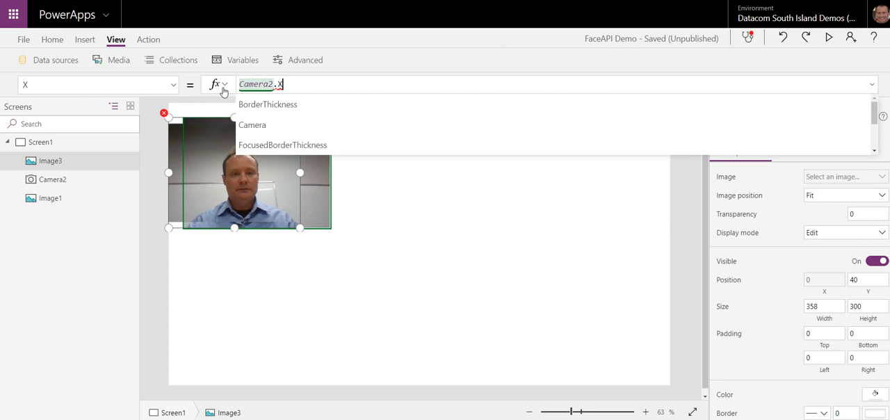
Step: Copy the Camera2 reference from the X formula and use it to set the image control's Y property to Camera2.Y
key("ctrl+shift+Left")
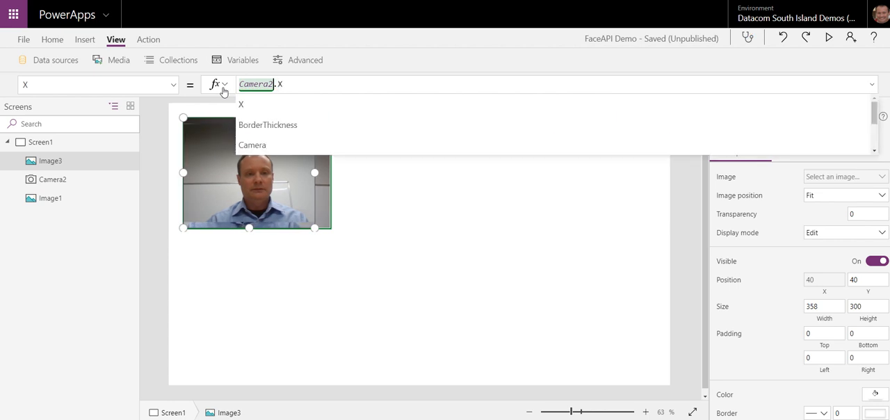
key("ctrl+shift+Left")
key("ctrl+c")
key("Right")
key("ctrl+shift+Left")
key("ctrl+shift+Left")
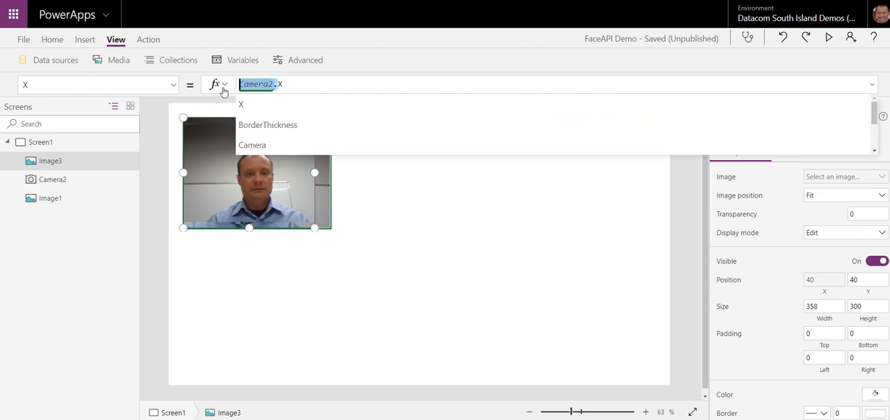
left_click(174, 89)
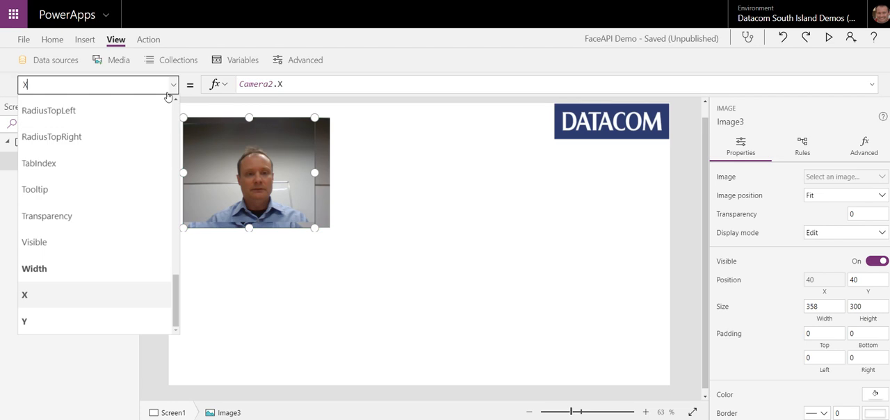
left_click(26, 330)
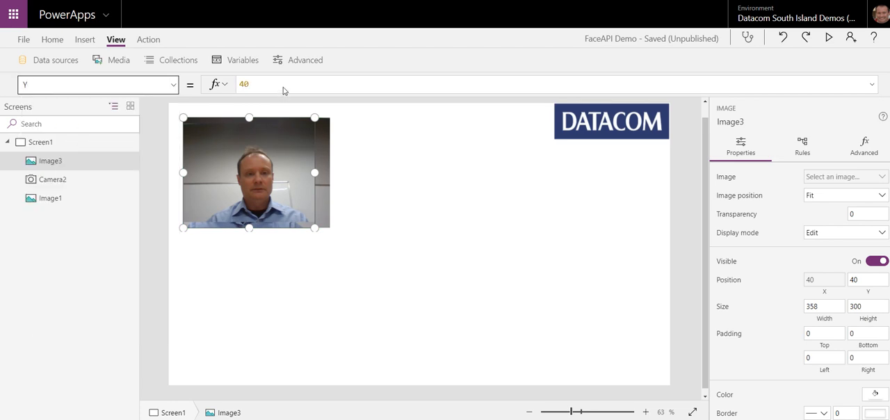
left_click_drag(276, 89, 233, 90)
key("ctrl+v")
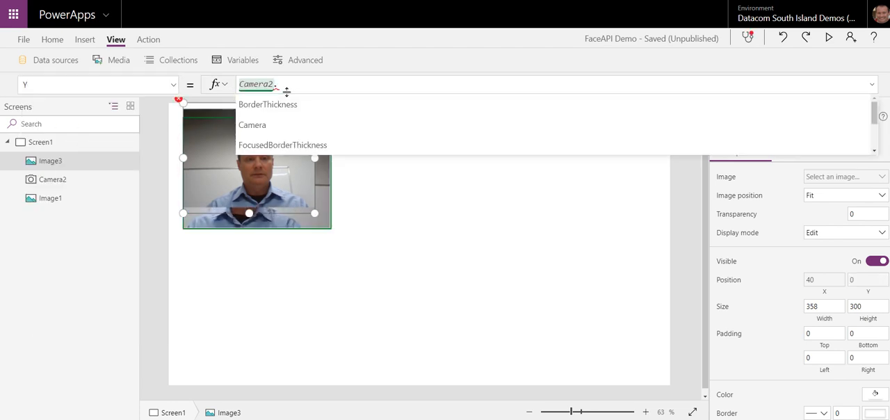
type("Y")
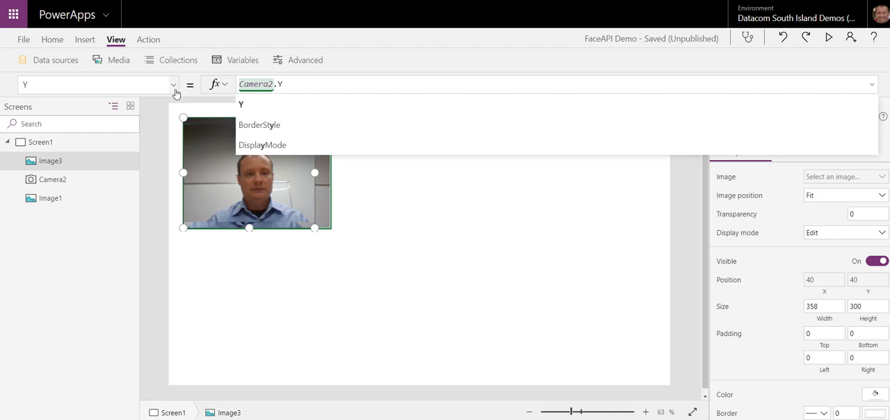
Step: Set the image control's Width property to the formula Camera2.Width
left_click(175, 90)
left_click(76, 276)
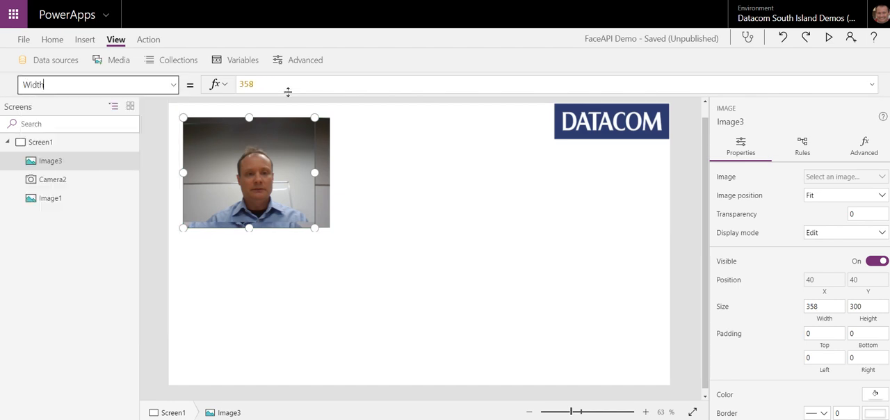
double_click(242, 89)
key("ctrl+v")
type("W")
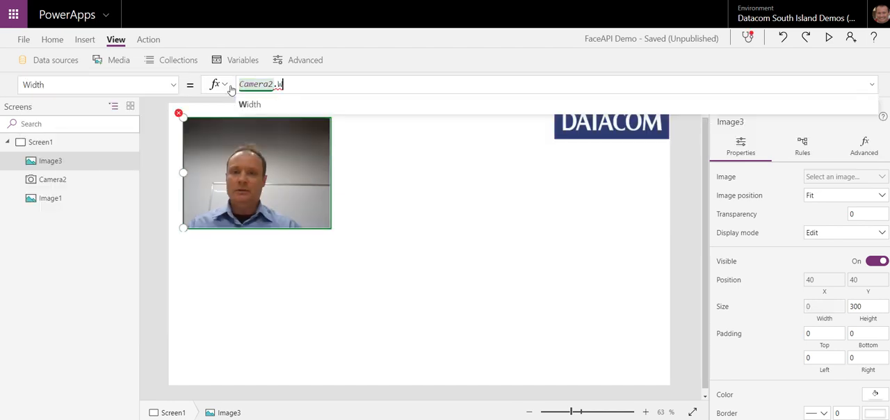
left_click(251, 105)
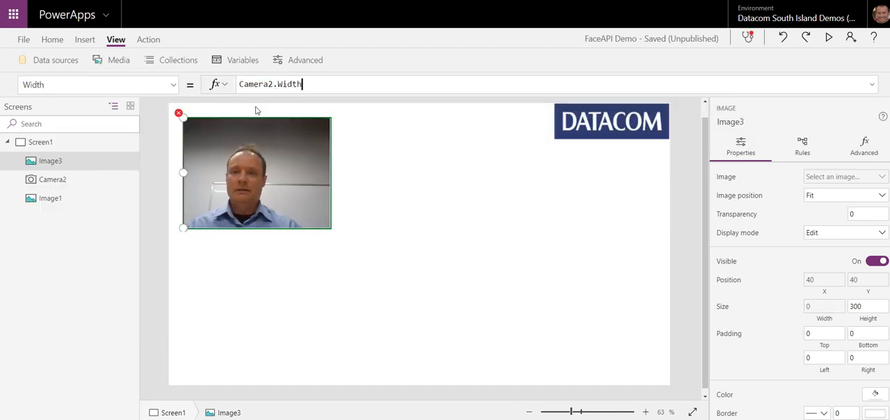
Step: Set the image control's Height property to the formula Camera2.Height
left_click(176, 88)
scroll(133, 144, "up", 5)
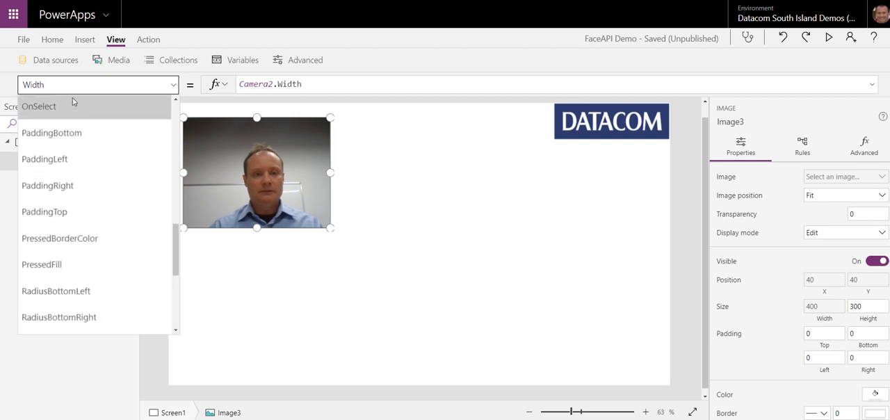
left_click_drag(64, 86, 1, 89)
key("Return")
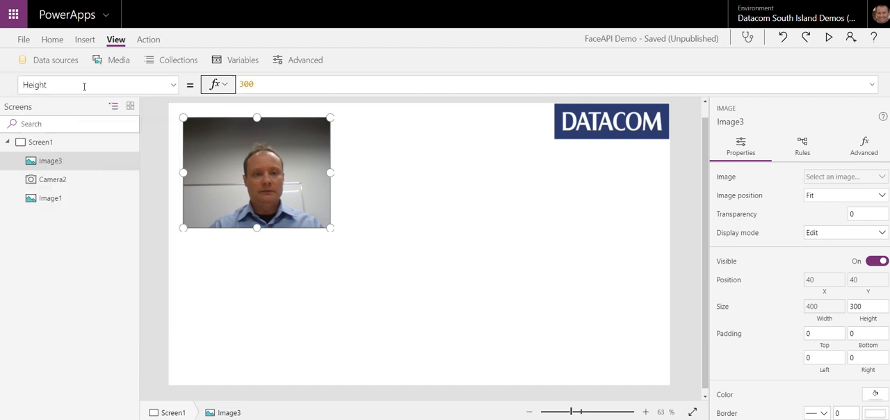
left_click_drag(282, 84, 229, 85)
type("Camera2.")
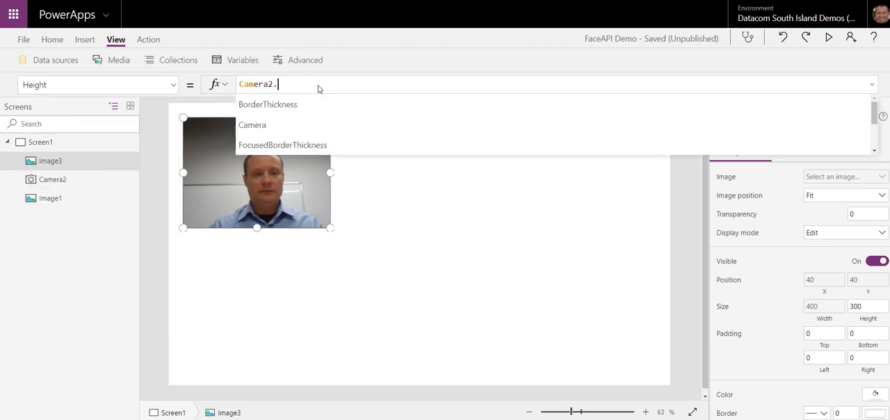
type("H")
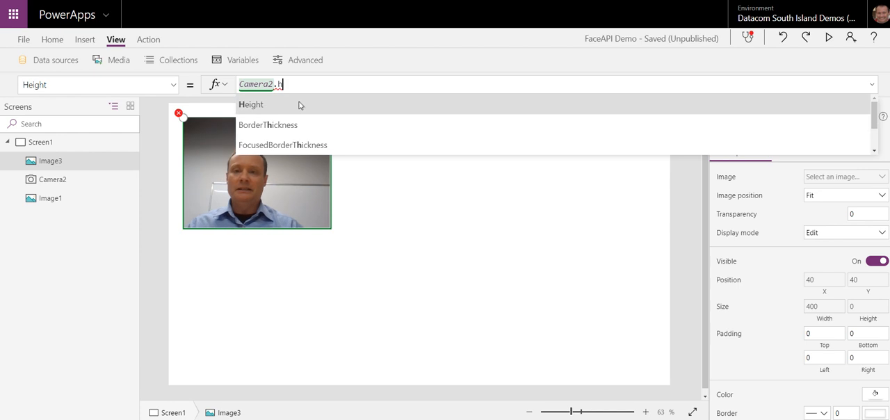
left_click(295, 105)
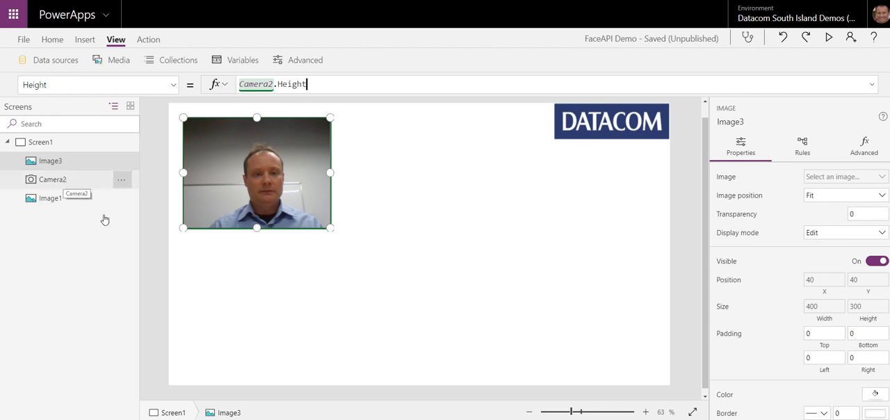
Step: Move the camera control to about X 54, Y 27 and enlarge it to about 625 by 468
left_click(66, 184)
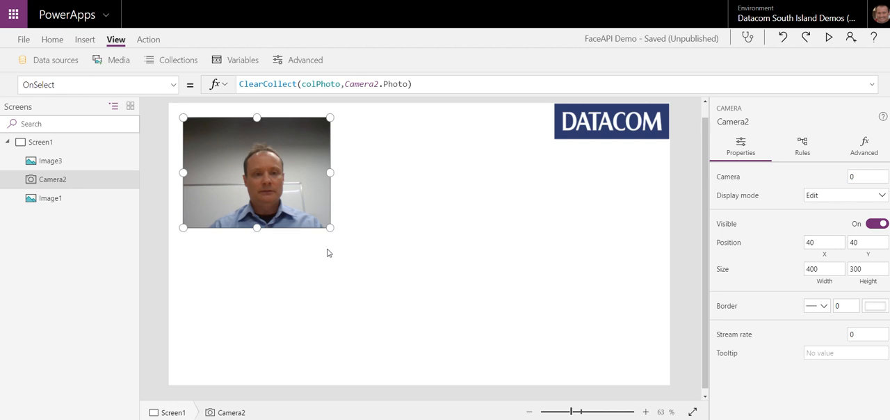
mouse_move(287, 173)
left_mouse_down()
mouse_move(451, 225)
mouse_move(343, 202)
mouse_move(282, 173)
mouse_move(396, 220)
mouse_move(271, 162)
mouse_move(293, 167)
left_mouse_up()
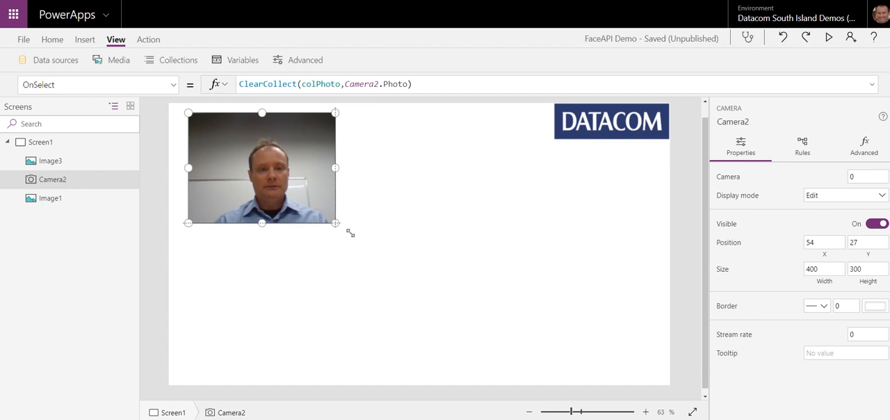
left_click_drag(350, 233, 420, 284)
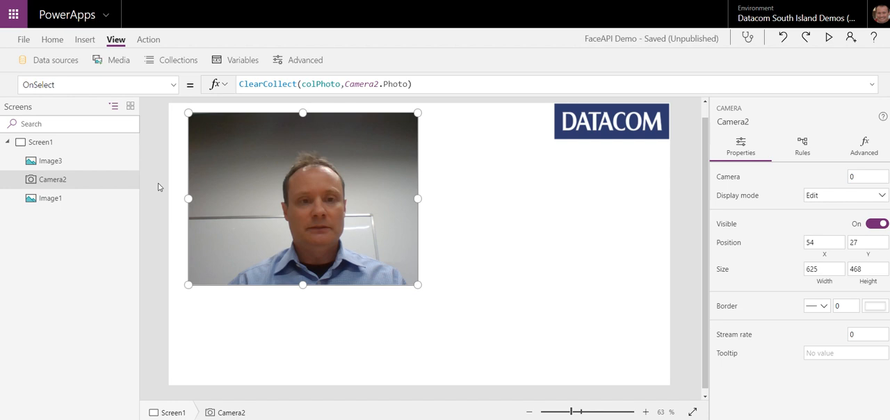
Step: Append UpdateContext({conShowPhoto: true}) to the camera's OnSelect formula, after the ClearCollect call
left_click(417, 84)
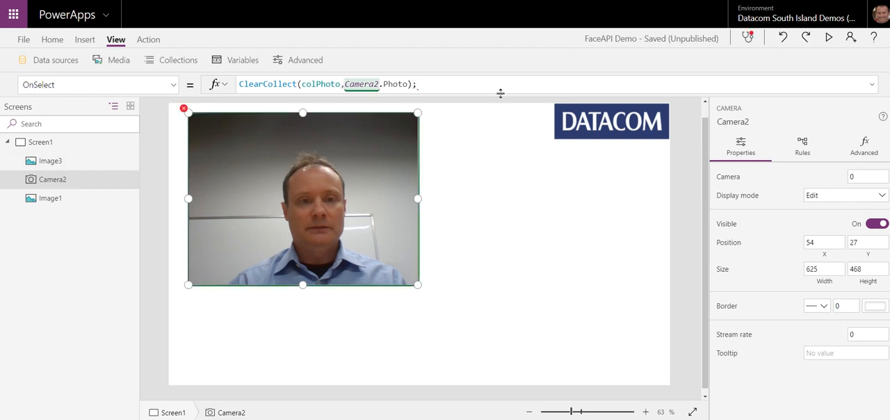
type(";UpdateContext({conShowPhoto:")
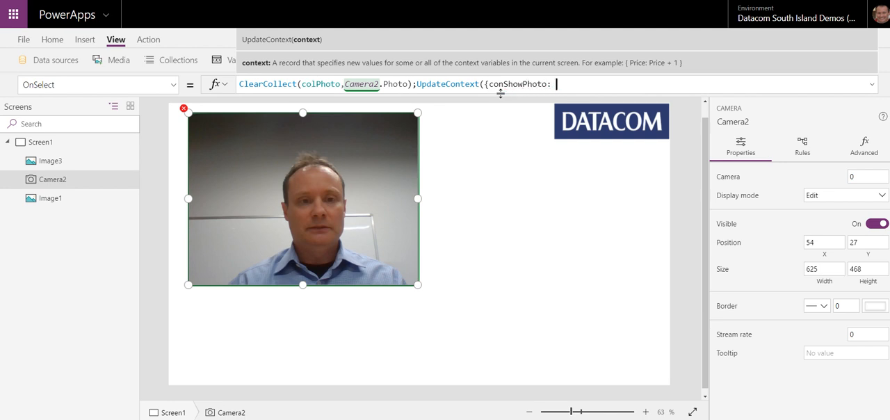
type("true")
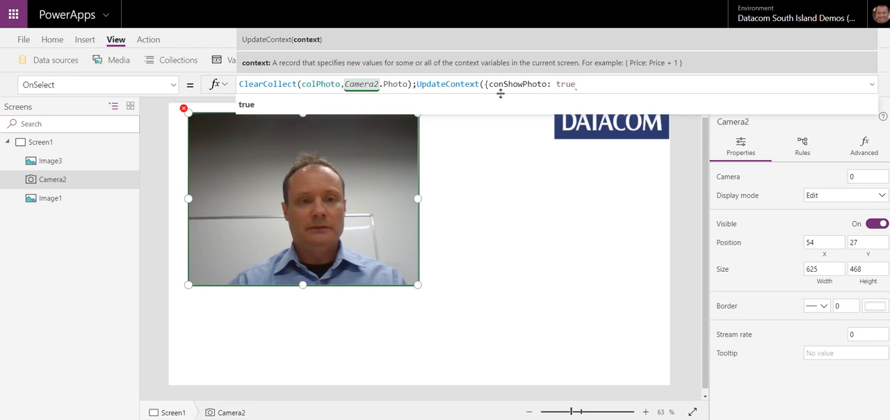
type("})")
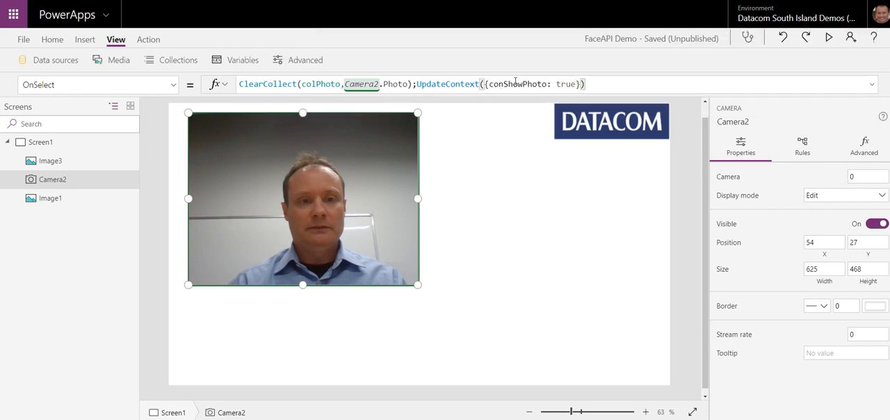
Step: Copy the conShowPhoto variable name from the camera's formula and set the Visible property of Image3 to conShowPhoto
double_click(514, 83)
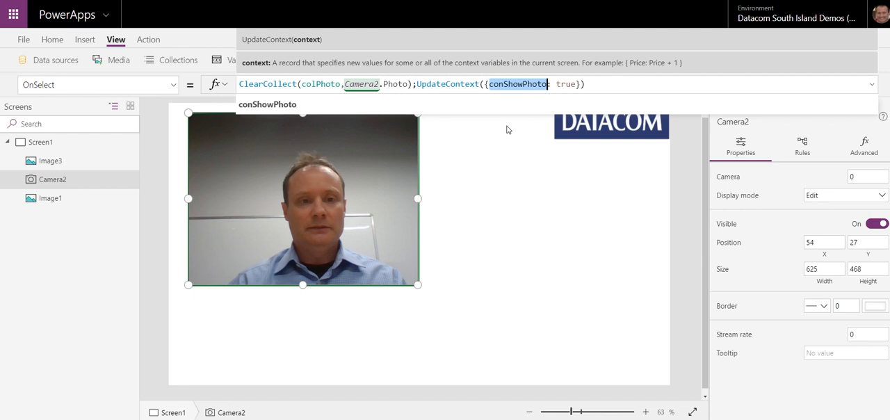
left_click(50, 161)
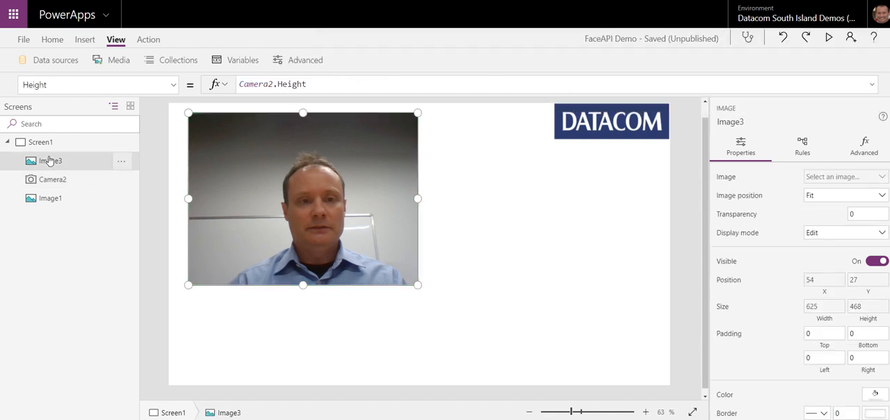
left_click(173, 85)
left_click_drag(110, 84, 2, 87)
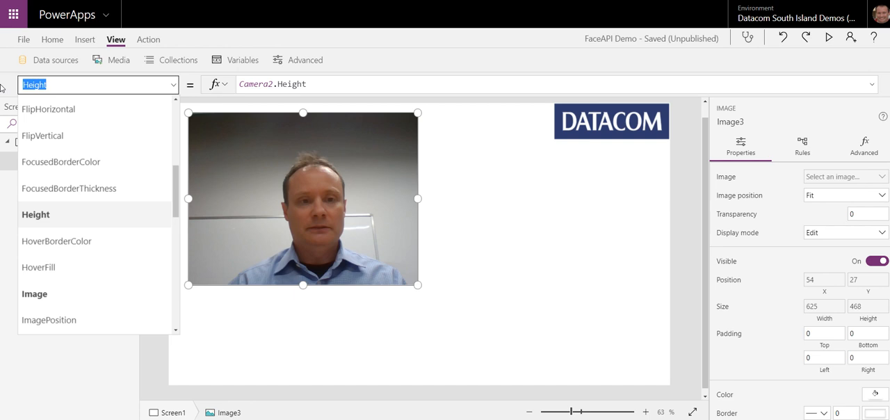
type("V")
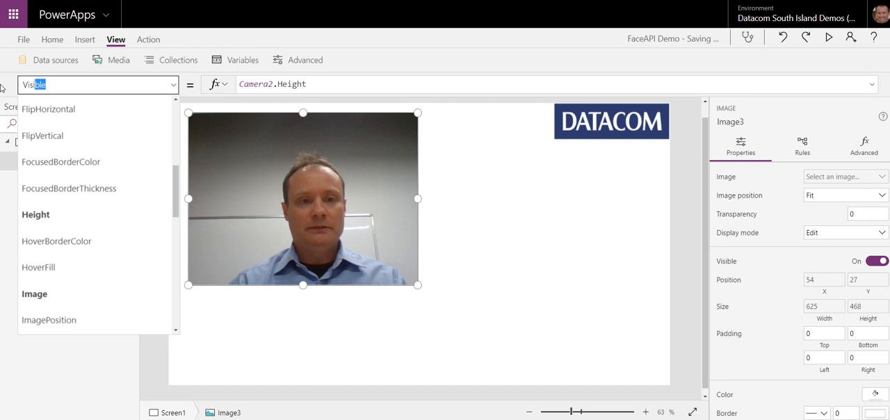
type("isi")
key("Tab")
left_click_drag(264, 85, 240, 84)
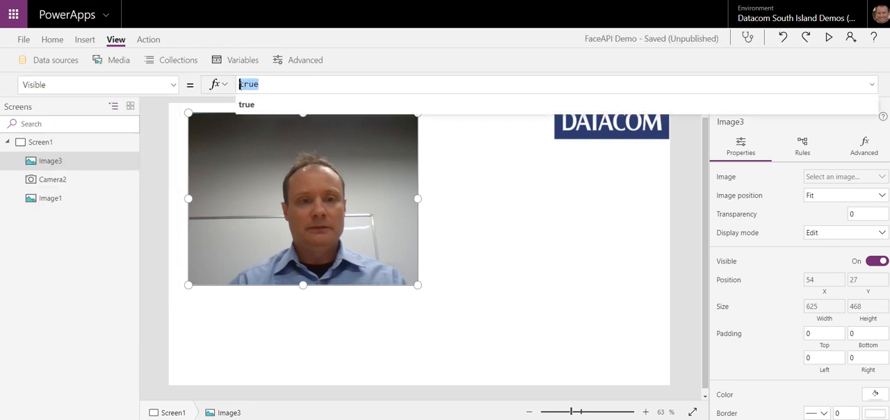
type("varShowPhoto")
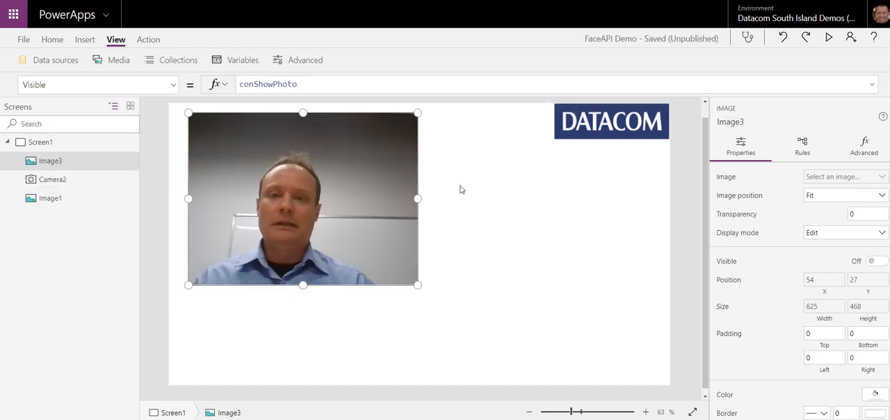
left_click(460, 189)
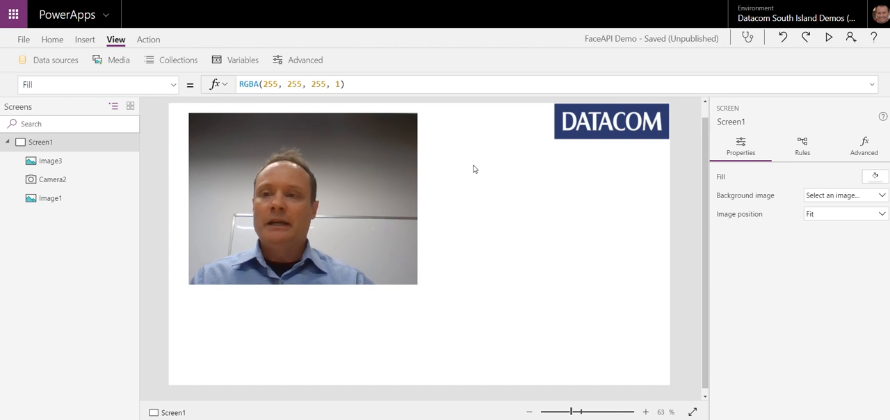
Step: Insert a Trash icon and place it beside the camera's lower right corner, at about X 760, Y 431
left_click(85, 39)
left_click(646, 61)
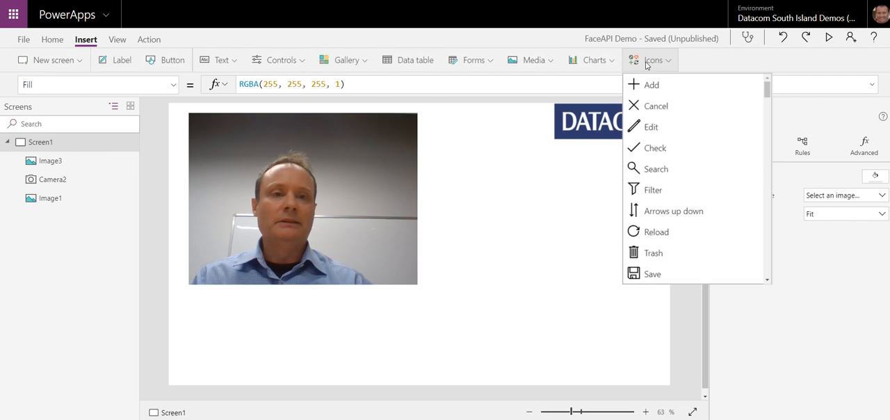
left_click(666, 255)
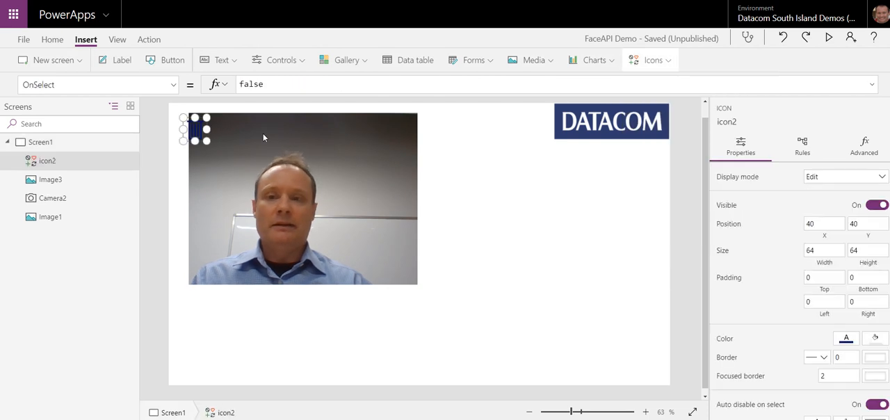
left_click_drag(209, 133, 471, 278)
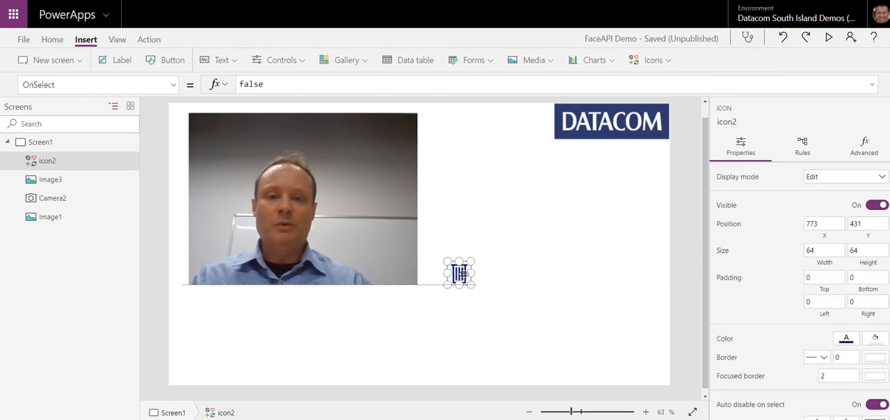
Step: Replace the trash icon's OnSelect formula with UpdateContext({conShowPhoto:false})
left_click(282, 87)
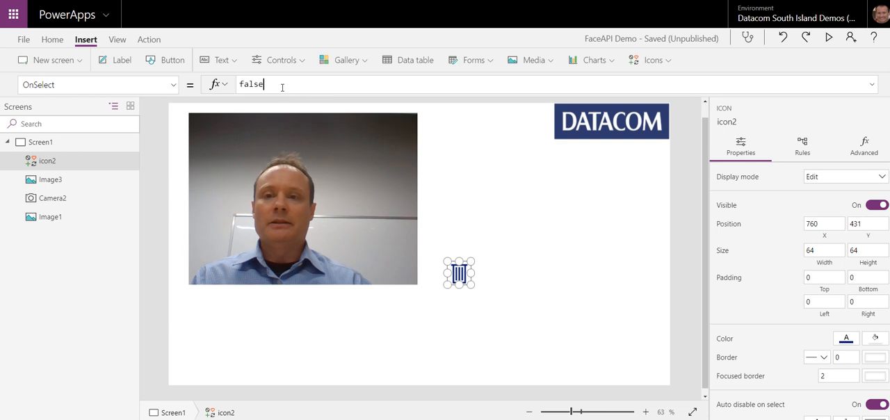
double_click(244, 84)
key("BackSpace")
type("Upd")
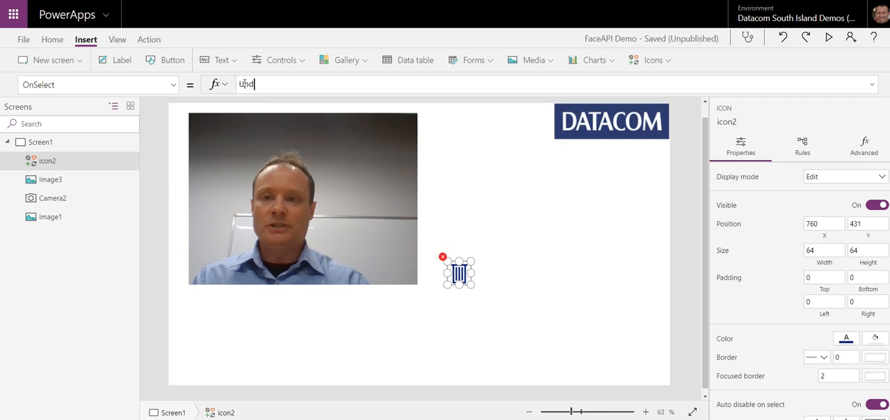
type("ateContext(")
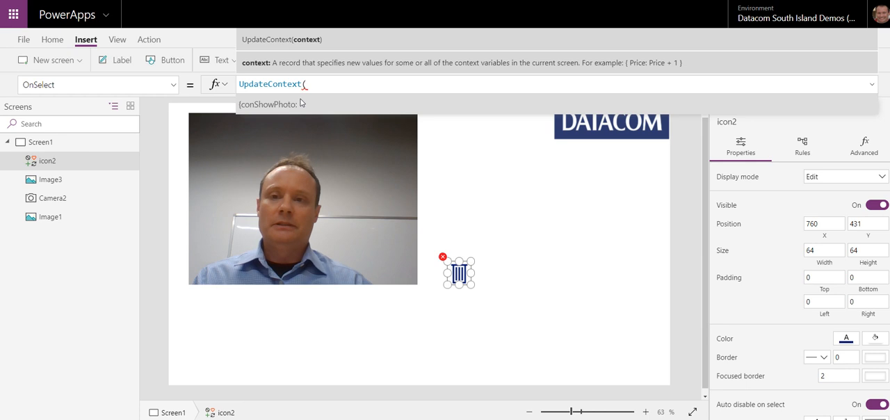
type("{conShowPhoto:")
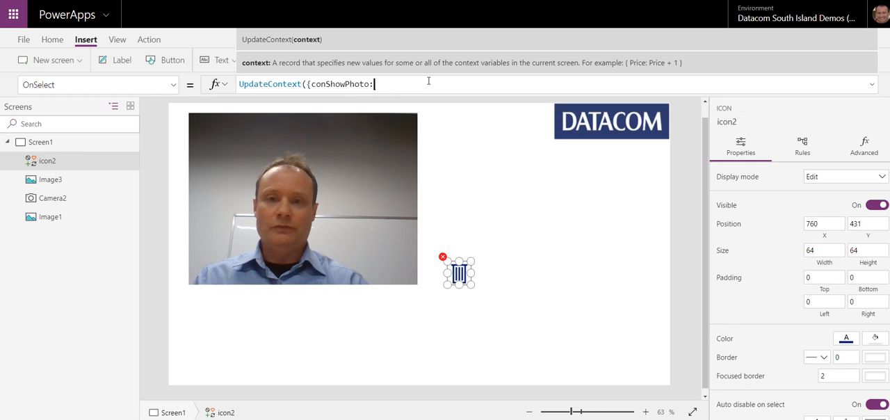
type("false")
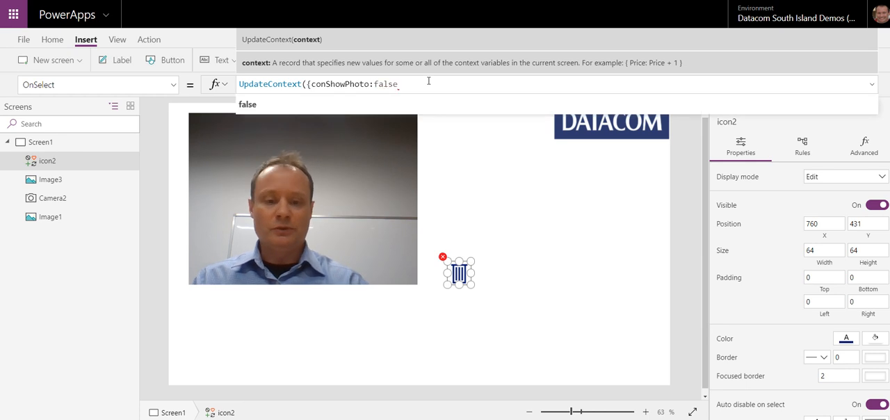
type("})")
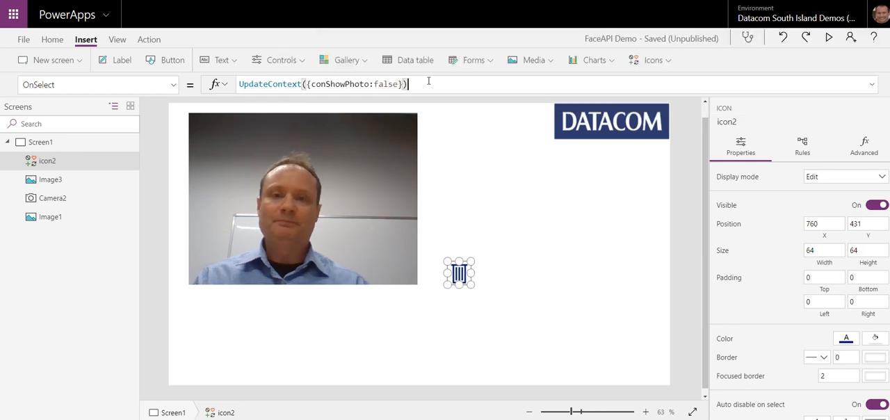
left_click(458, 226)
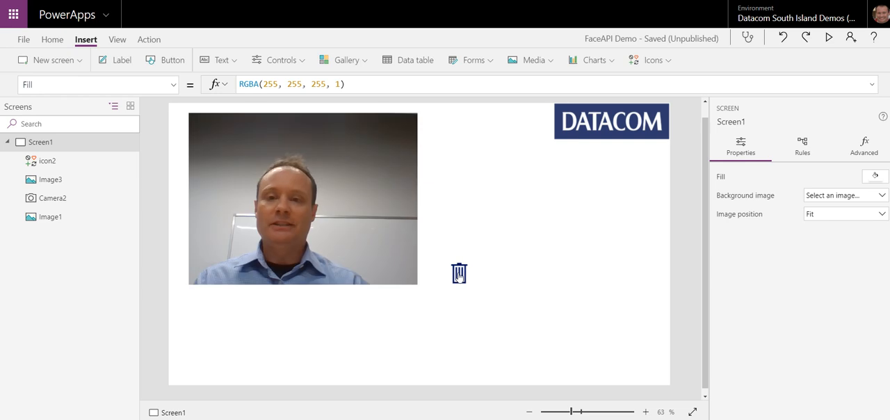
Step: Move the trash icon closer to the camera, to about X 712, Y 431
left_click_drag(464, 272, 449, 274)
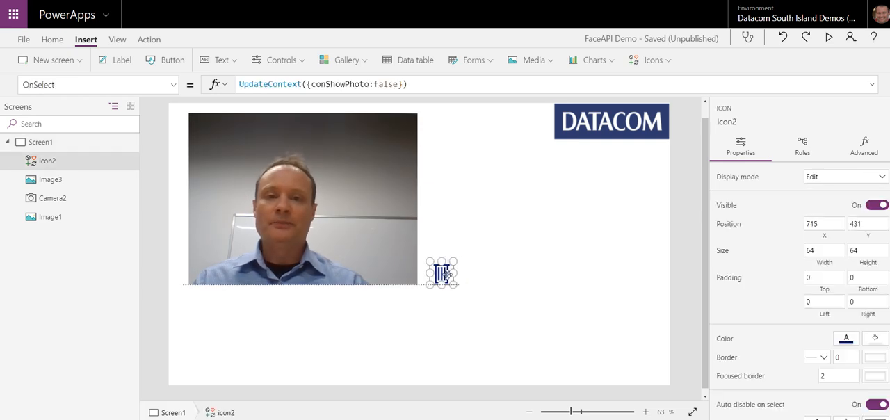
left_click(448, 210)
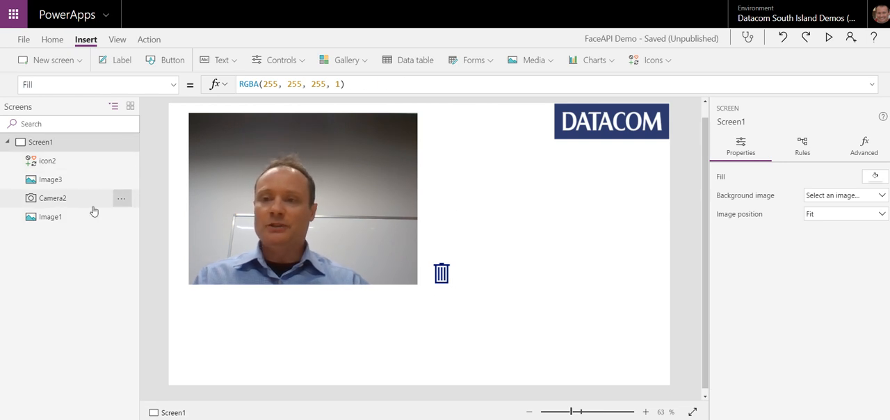
Step: Rename the Image3 control as imgPhoto
left_click(61, 185)
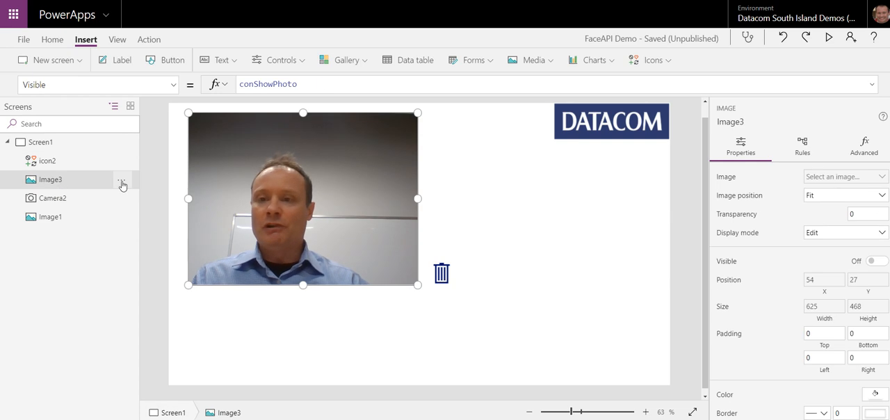
left_click(121, 185)
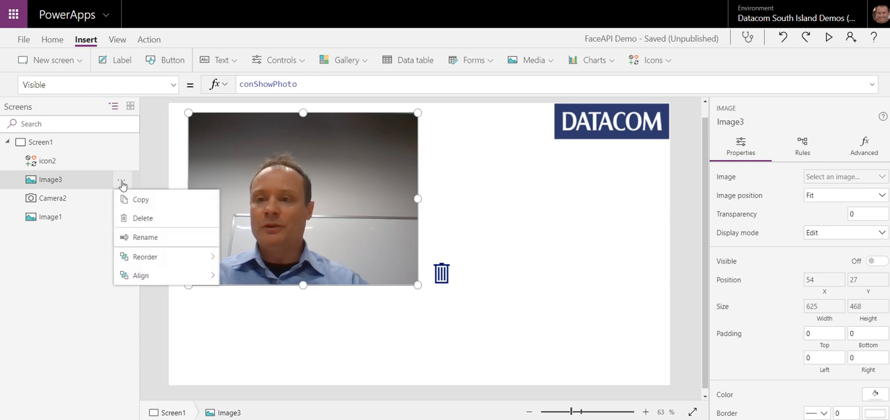
left_click(160, 238)
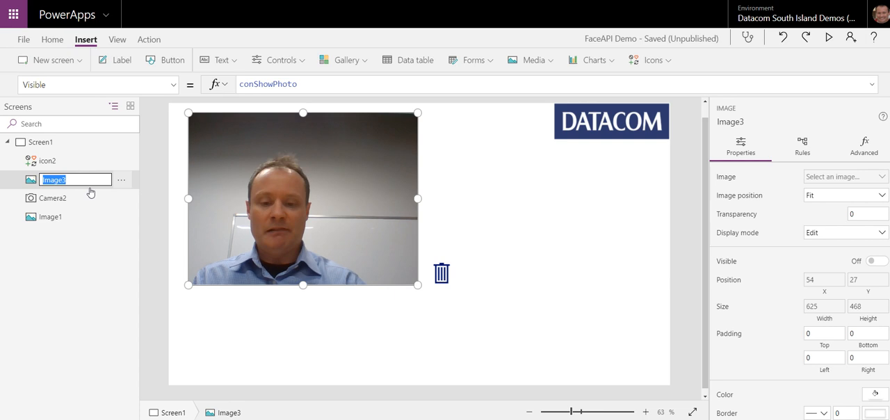
type("imgPhoto")
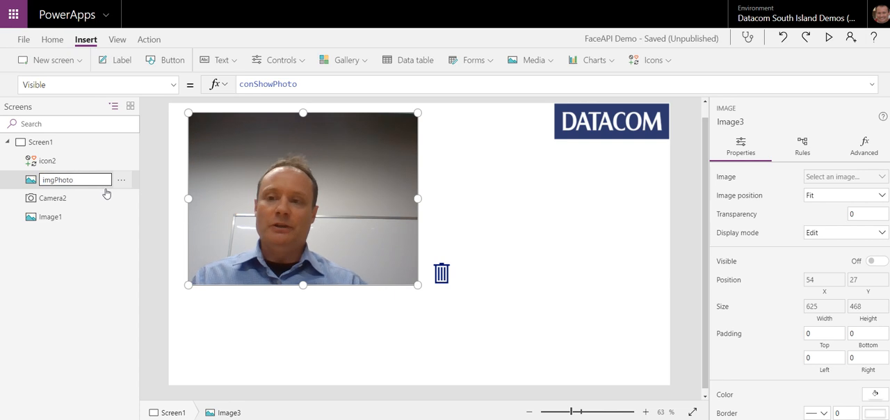
left_click(479, 209)
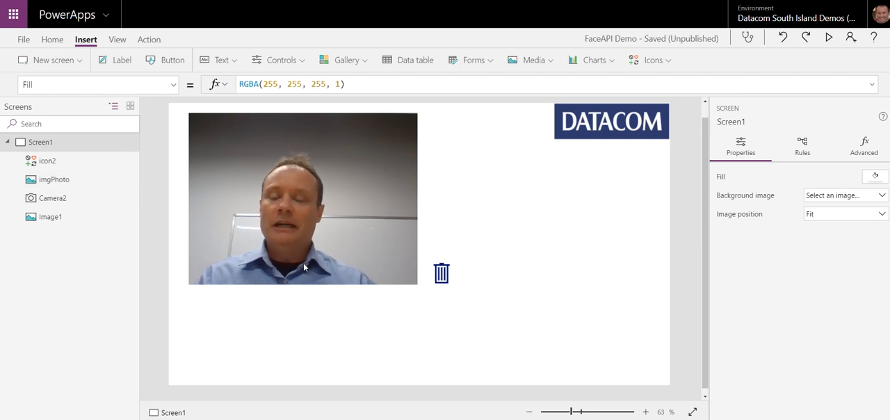
Step: Move the trash icon so it overlaps the camera's right edge, at about X 642, Y 342
left_click(48, 165)
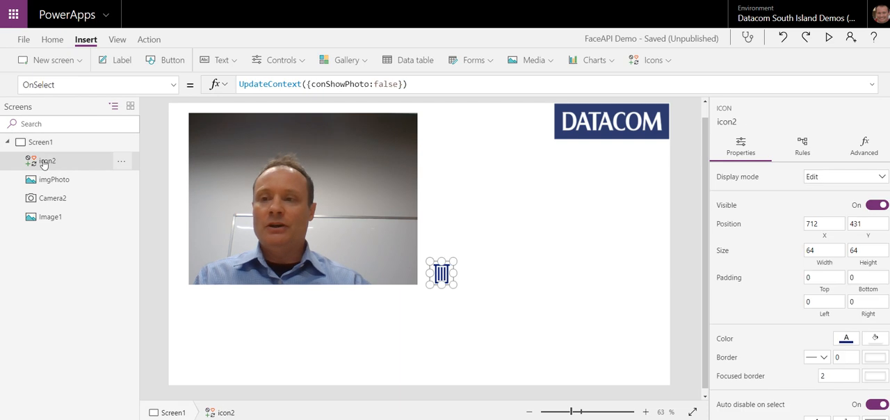
left_click(505, 265)
left_click(443, 275)
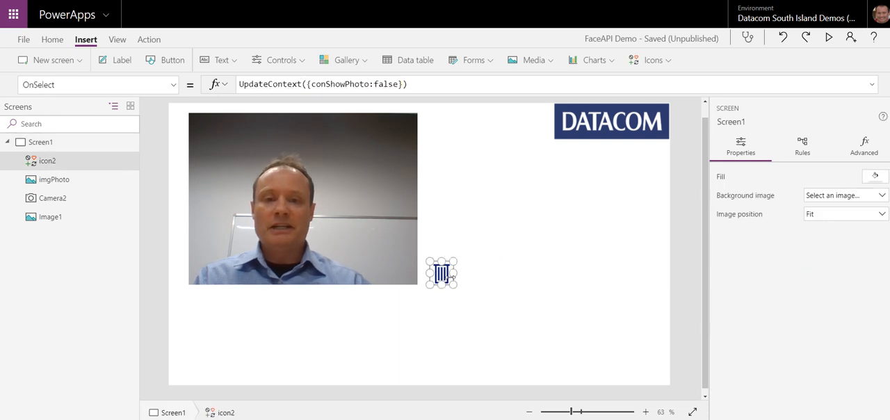
left_click_drag(442, 275, 416, 240)
left_click(479, 244)
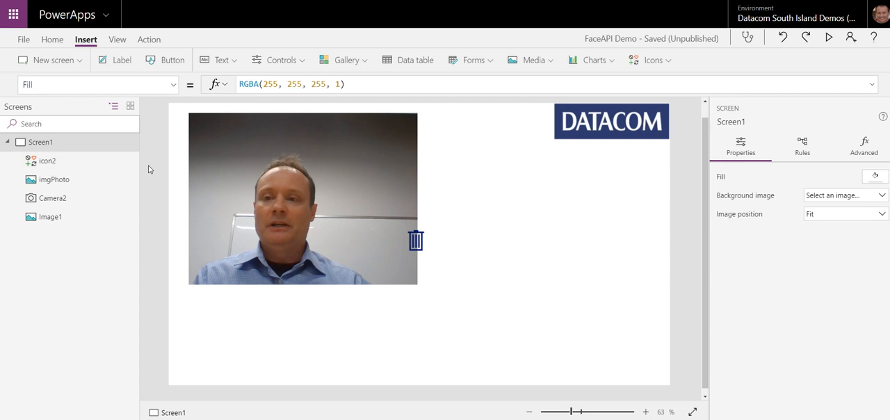
Step: Send the trash icon to the back of the screen's layer order, behind the camera
left_click(122, 163)
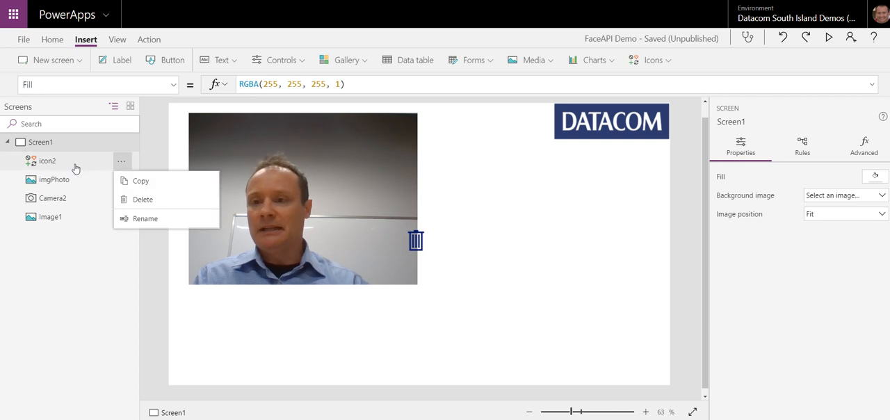
left_click(70, 164)
left_click(128, 165)
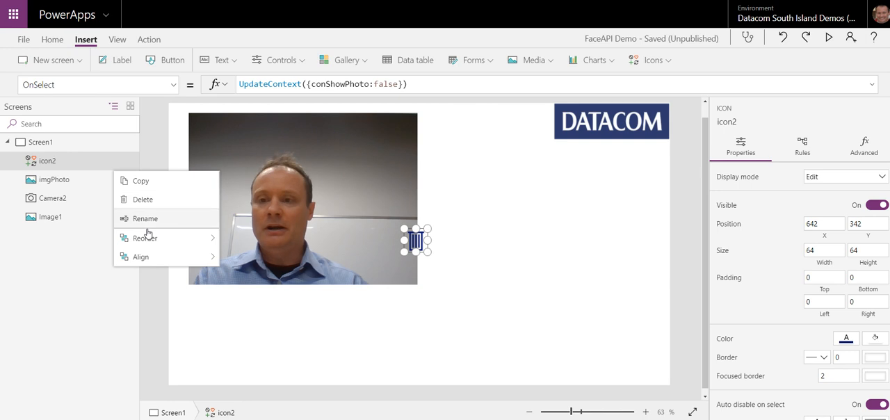
mouse_move(144, 238)
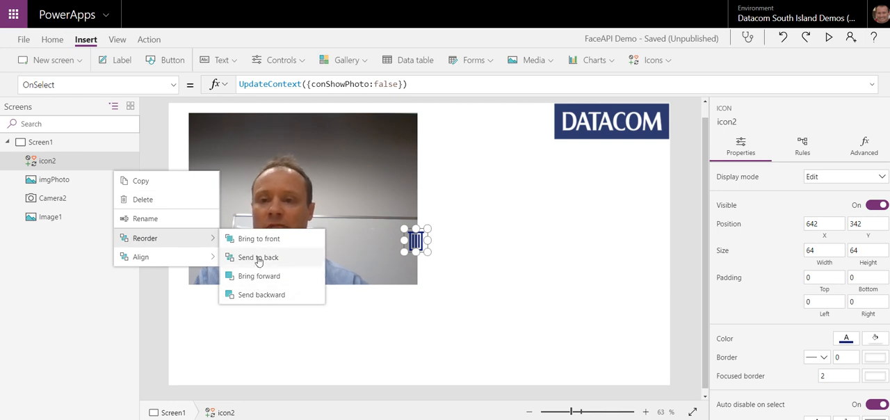
left_click(258, 259)
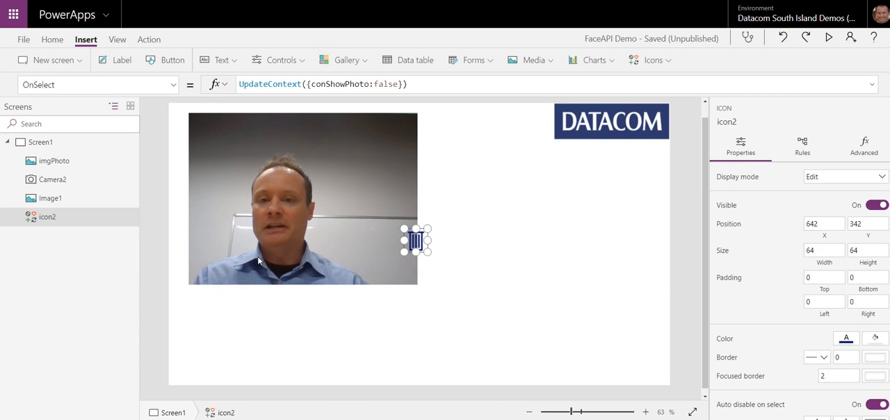
Step: Move the trash icon off the camera to just beside its lower edge, at about X 679, Y 431
left_click(449, 269)
left_click(420, 241)
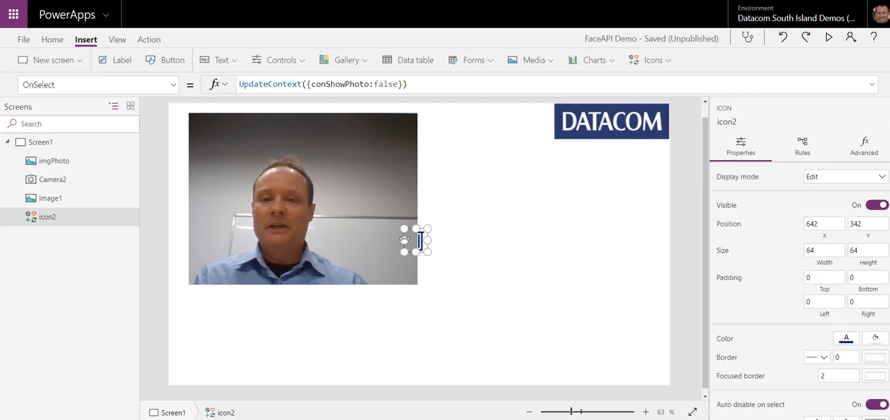
left_click(453, 241)
left_click(420, 240)
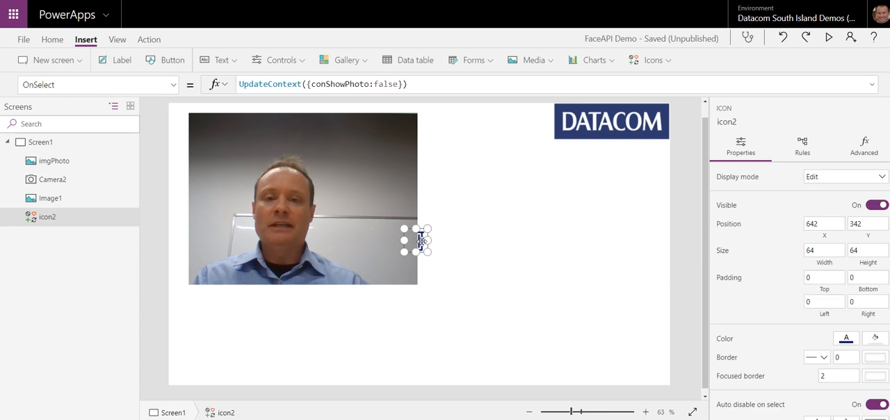
left_click_drag(421, 241, 437, 272)
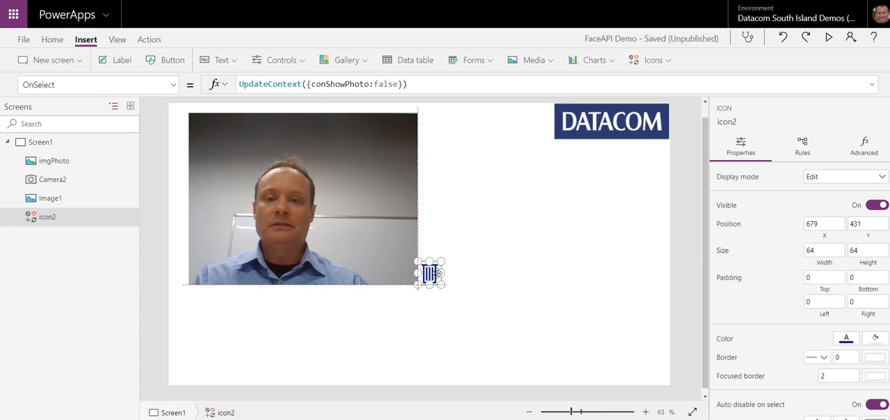
left_click(502, 262)
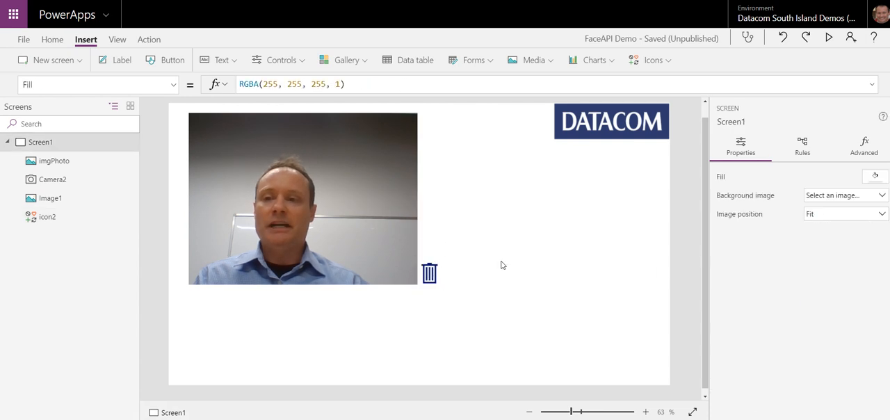
left_click(56, 171)
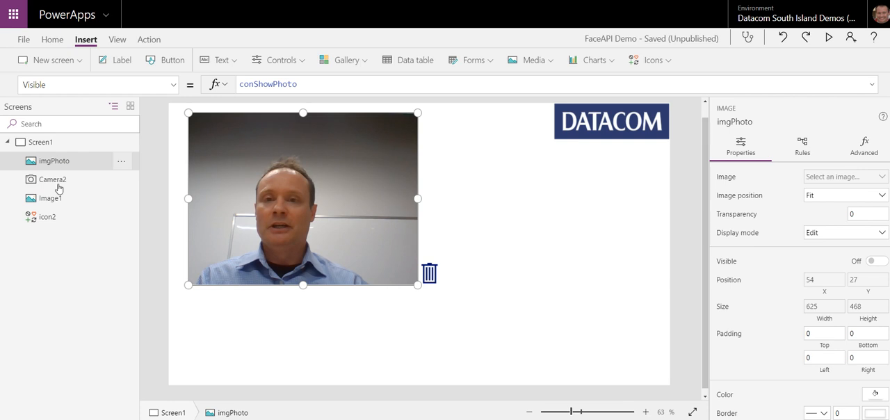
left_click(313, 328)
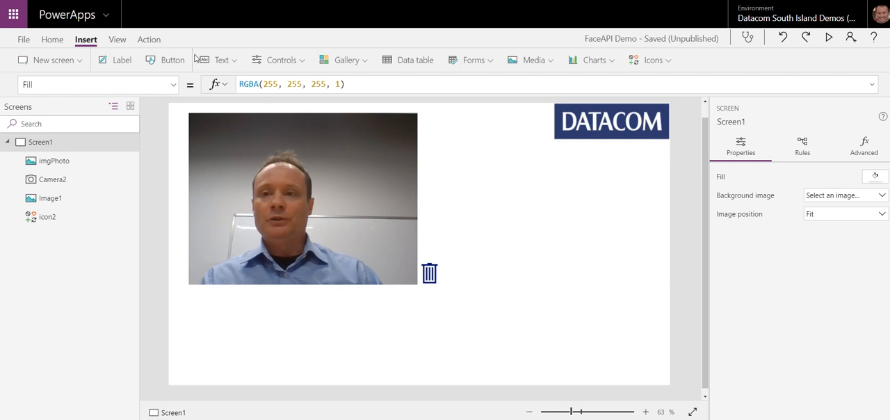
Step: Insert a button centred below the camera, at about X 270, Y 528, and label it Analysis
left_click(167, 60)
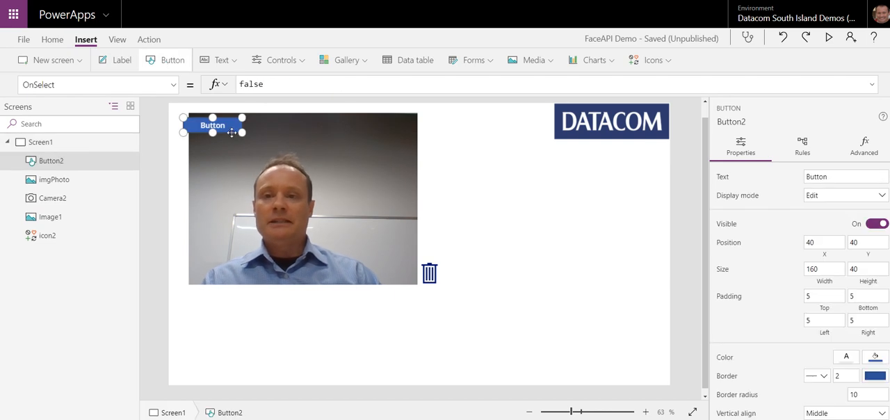
left_click_drag(234, 134, 318, 315)
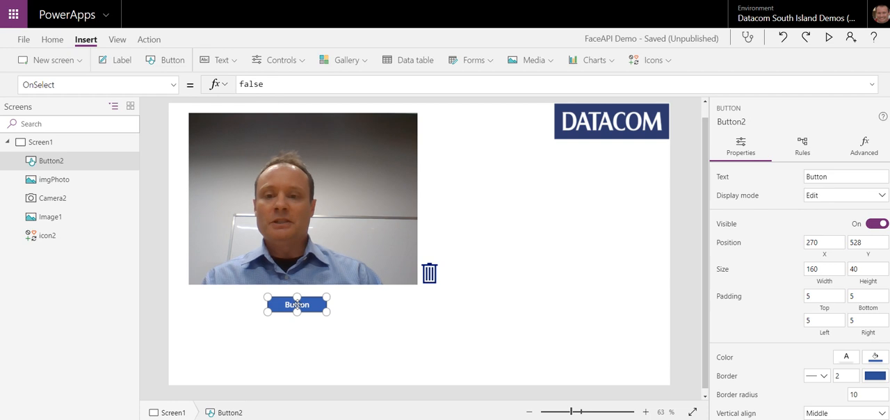
double_click(297, 305)
type("Anal")
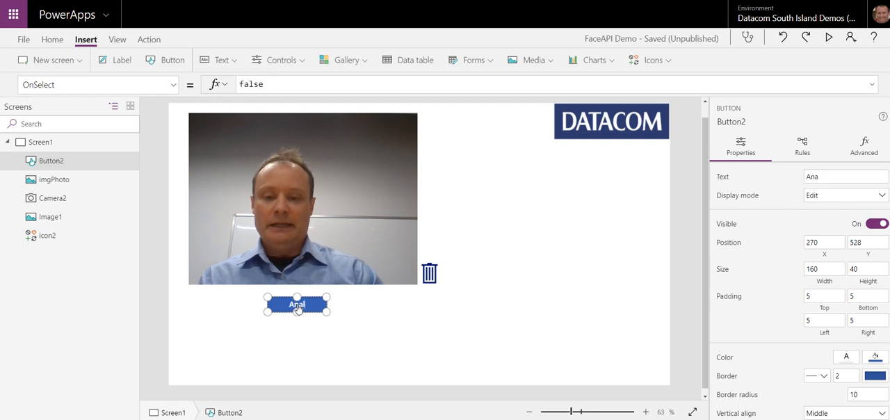
type("ys")
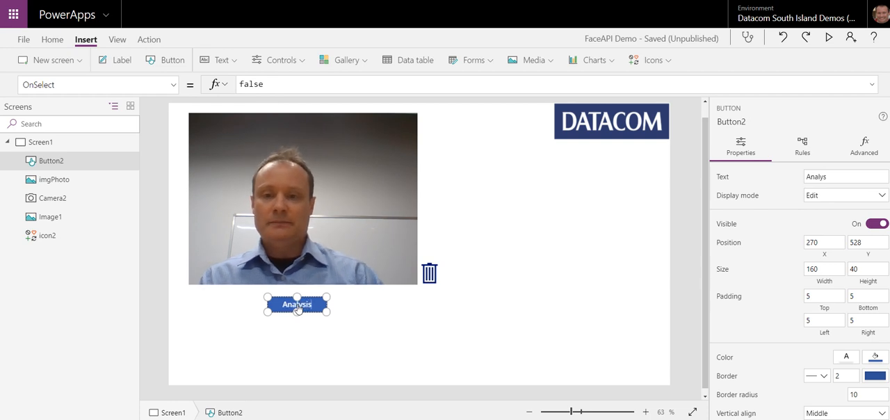
type("is")
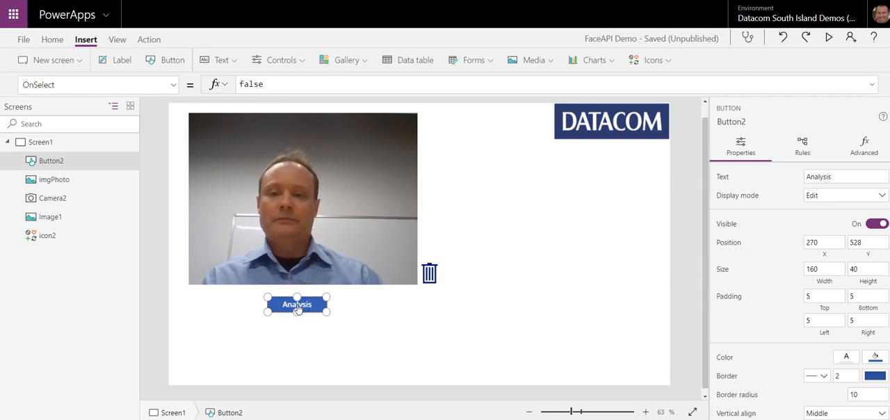
left_click(247, 312)
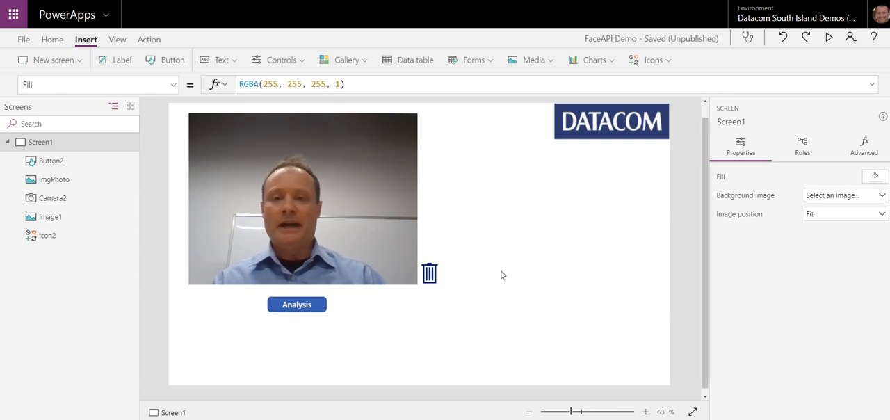
Step: Create a new flow for the Analysis button, starting from the PowerApps trigger
left_click(276, 311)
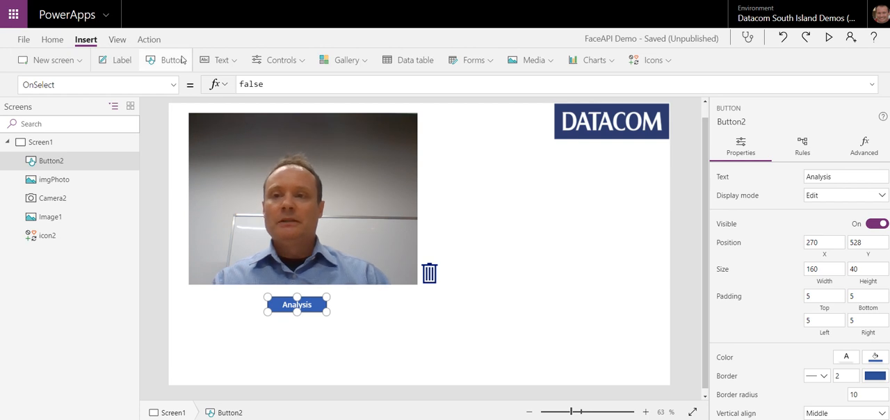
left_click(148, 40)
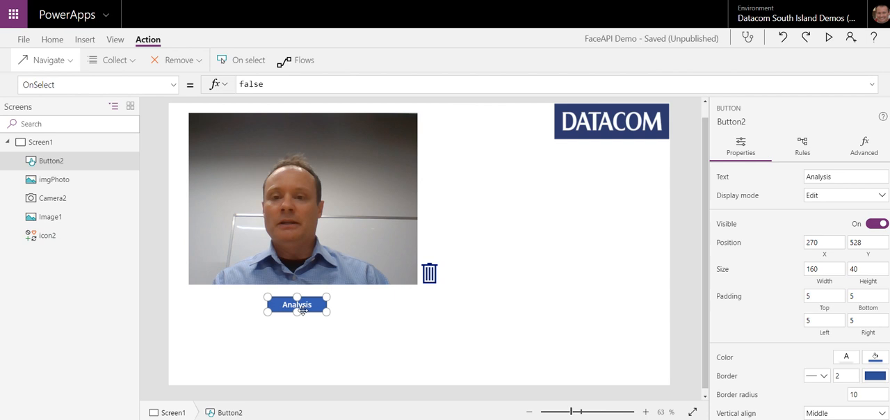
left_click(303, 64)
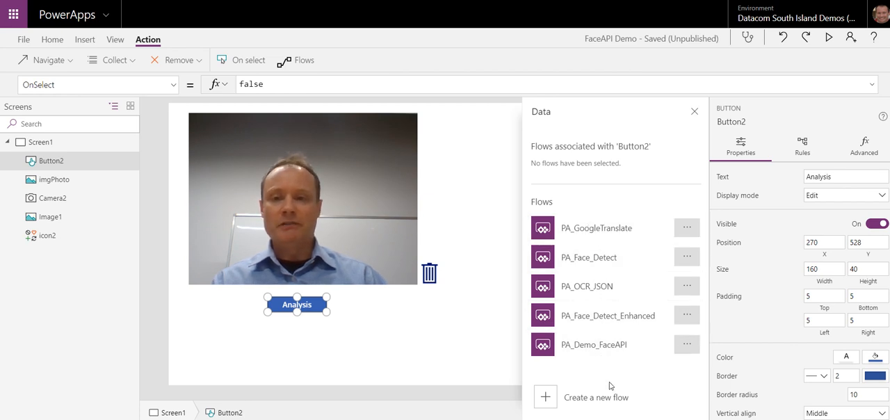
left_click(548, 402)
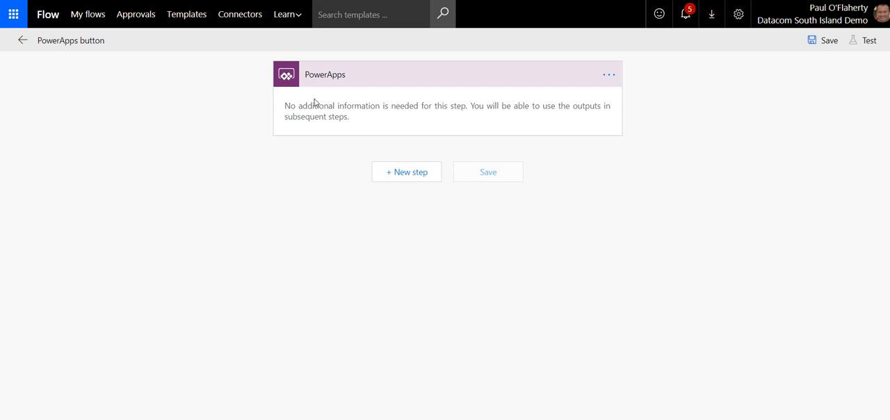
left_click(417, 80)
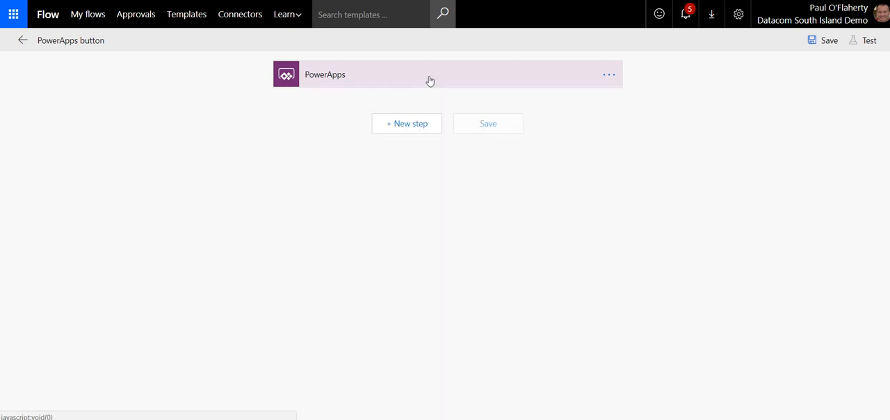
left_click(429, 82)
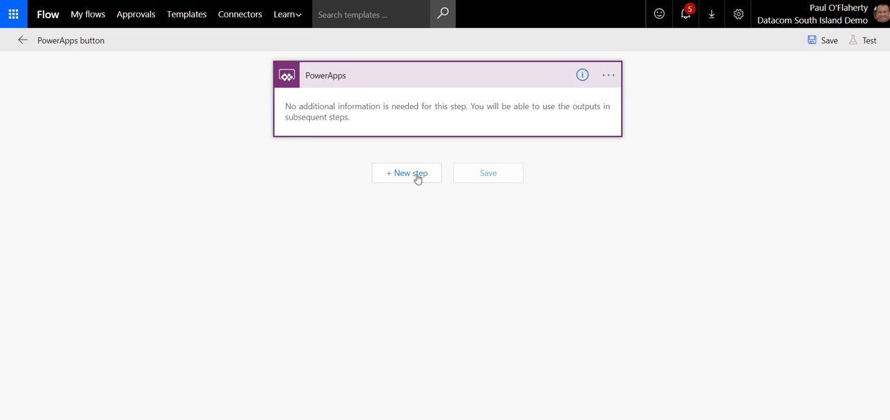
Step: Add a SharePoint Create file action after the PowerApps trigger, searching the actions for "create file"
left_click(391, 176)
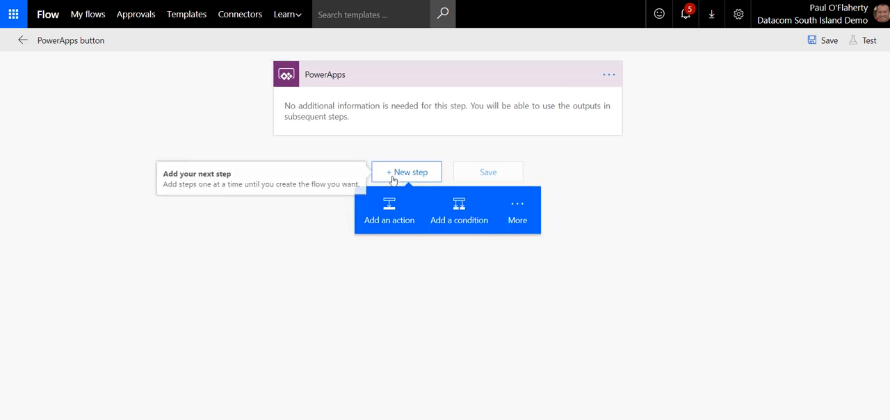
left_click(395, 217)
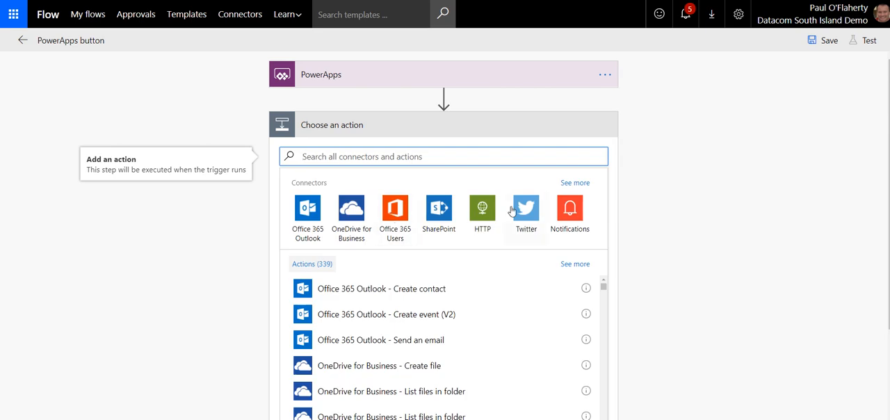
type("create file")
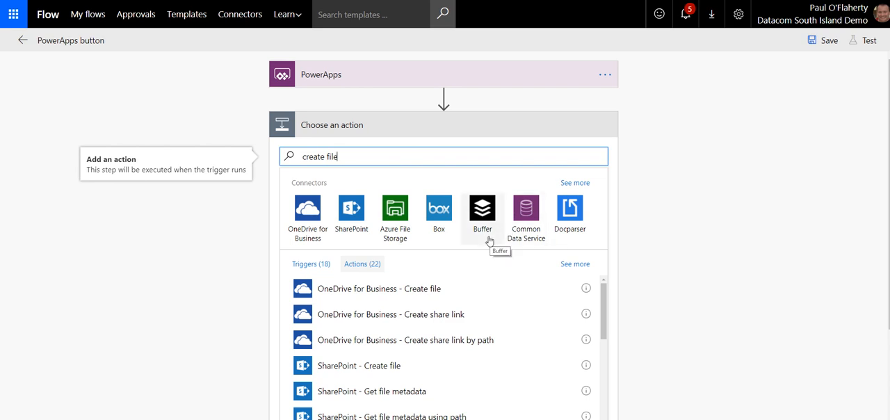
scroll(421, 269, "down", 1)
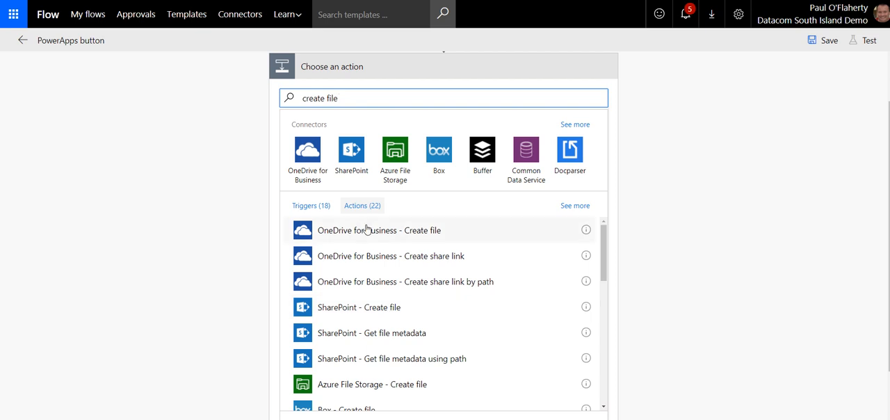
left_click(389, 310)
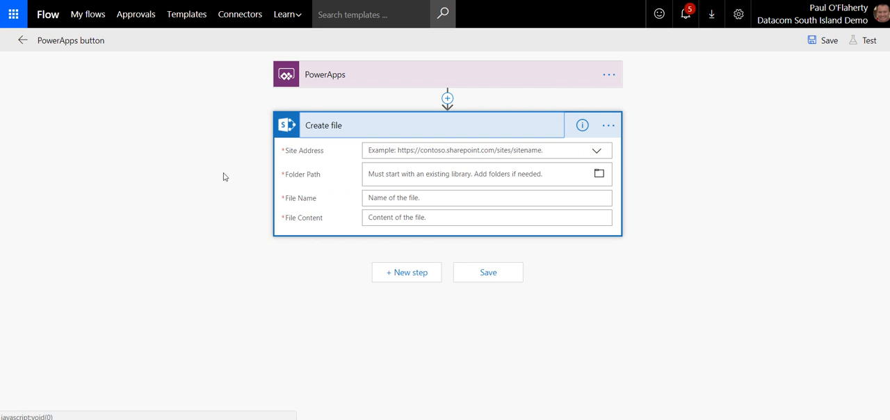
Step: Enter the SharePoint test site's URL as a custom site address and choose /Shared Documents as the folder path
left_click(479, 148)
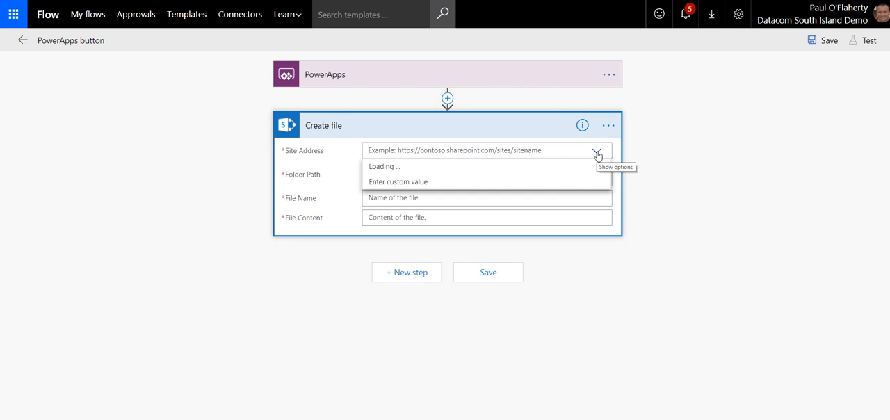
left_click(436, 187)
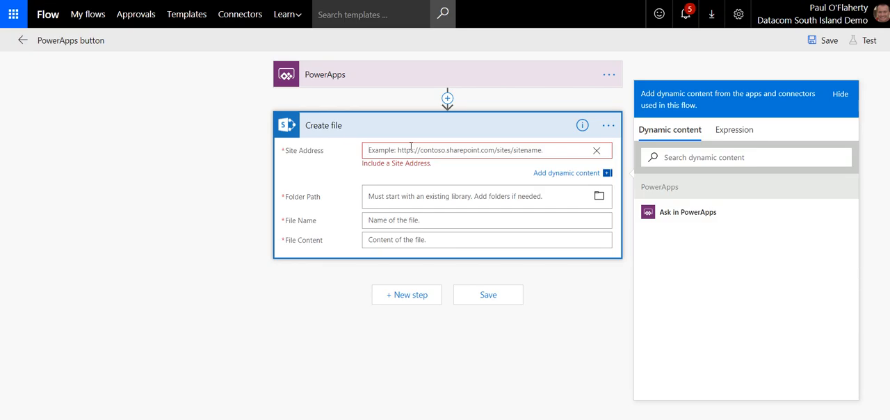
type("https://datacomsouthisland.sharepoint.com/sites/PaulsTestSite")
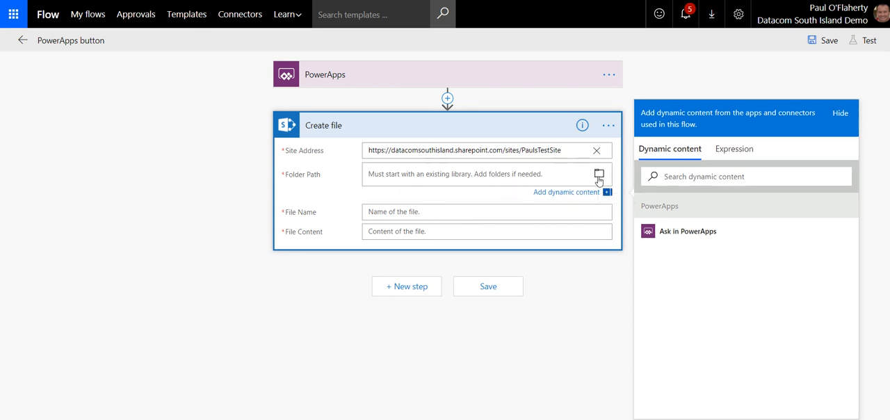
left_click(599, 176)
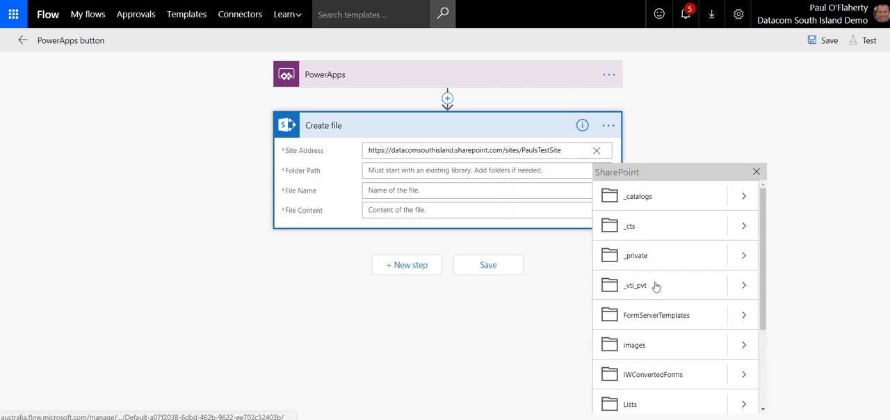
scroll(660, 278, "down", 3)
left_click(652, 318)
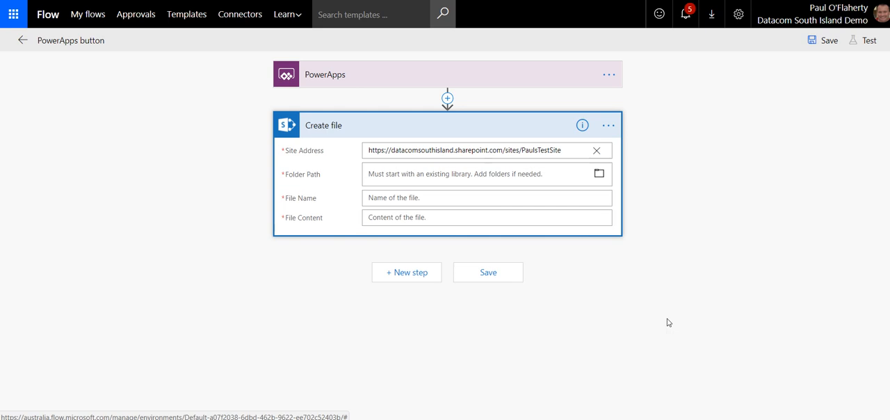
Step: Set the file name in the Create file action to Test1.jpg
left_click(424, 198)
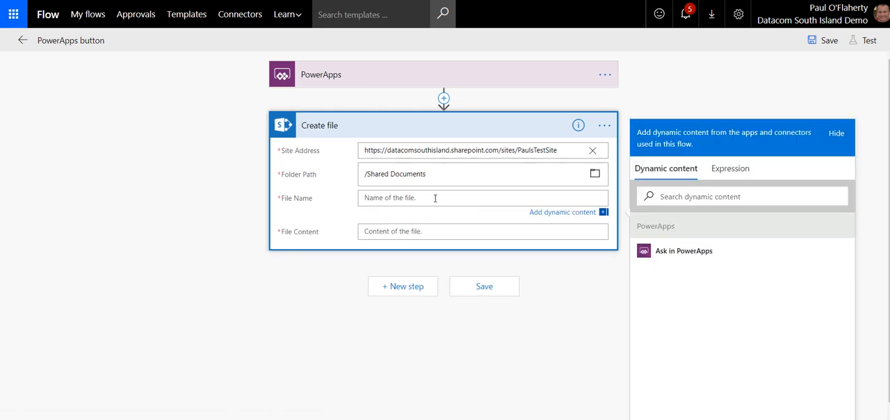
type("Test1.jpg")
left_click(421, 230)
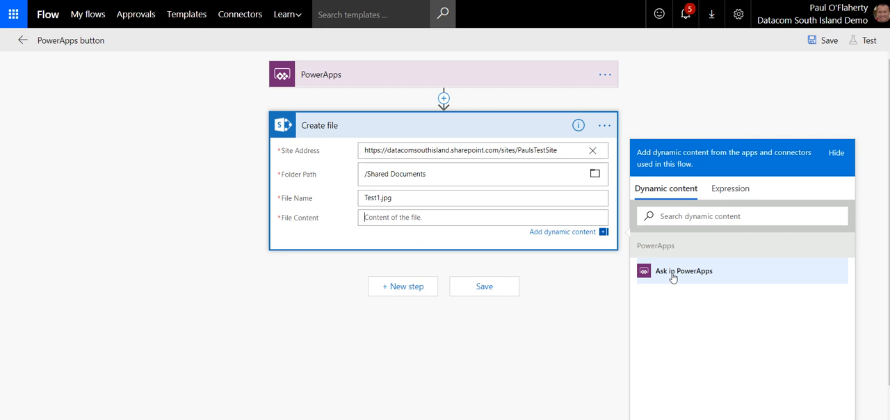
Step: Rename the Create file action as Image and set its File Content to the Ask in PowerApps dynamic value
left_click(604, 125)
left_click(603, 123)
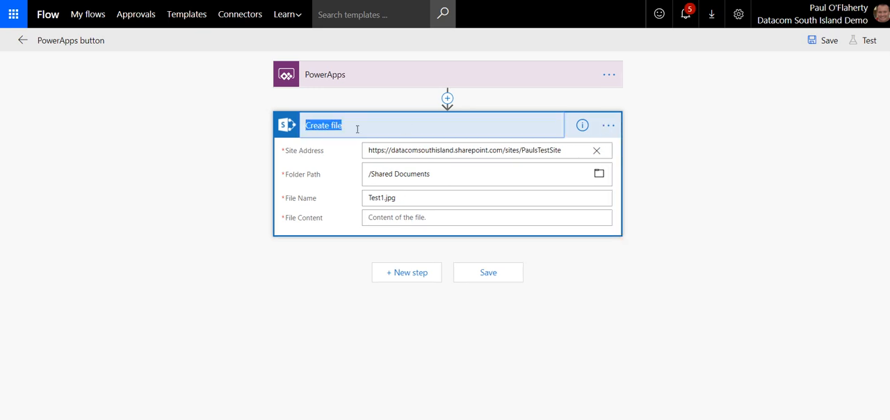
key("BackSpace")
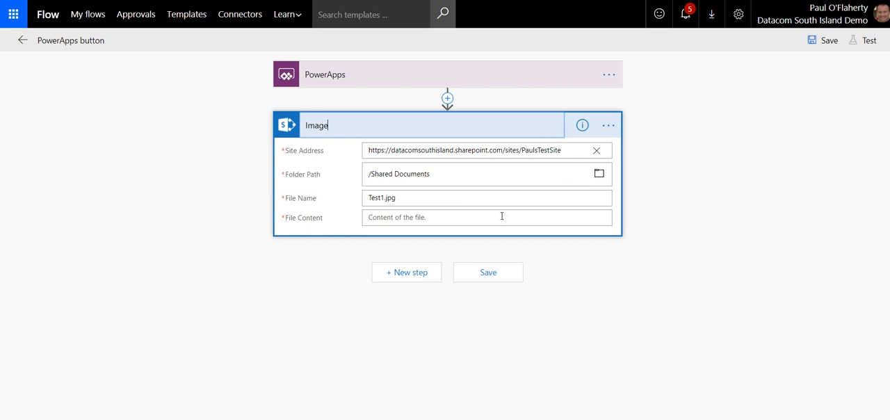
left_click(447, 217)
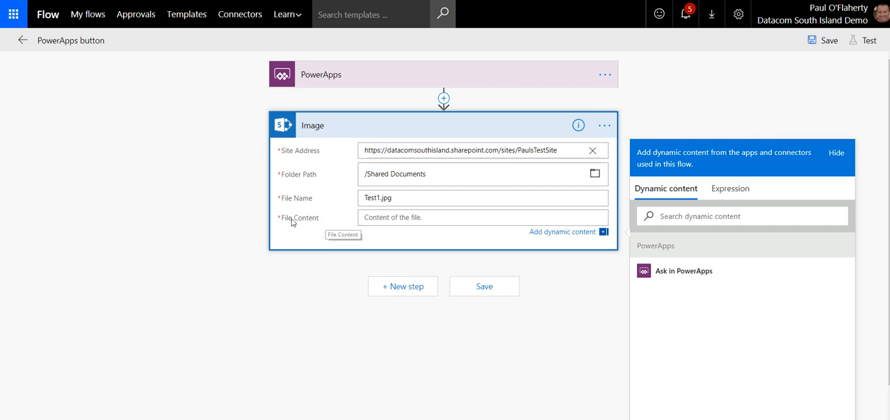
left_click(673, 272)
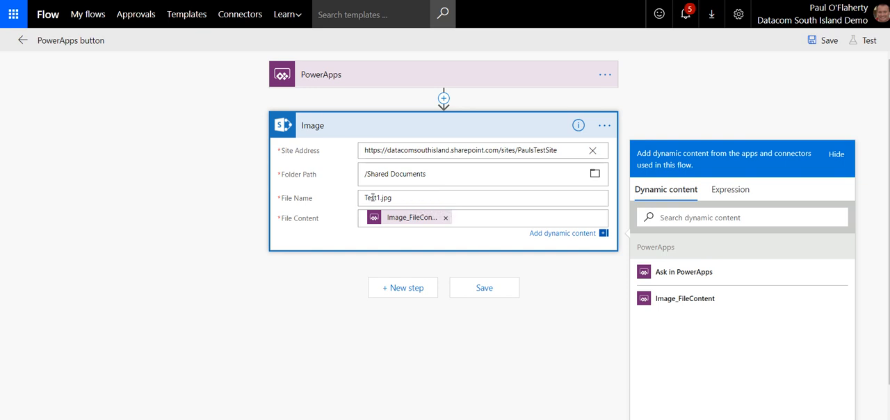
Step: Insert a condition between the PowerApps trigger and the Image action that checks whether 1 is equal to 1
left_click(443, 99)
left_click(440, 139)
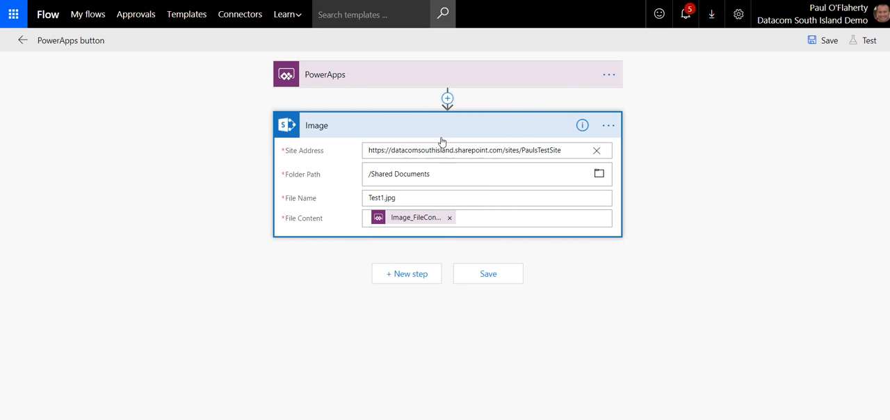
left_click(359, 151)
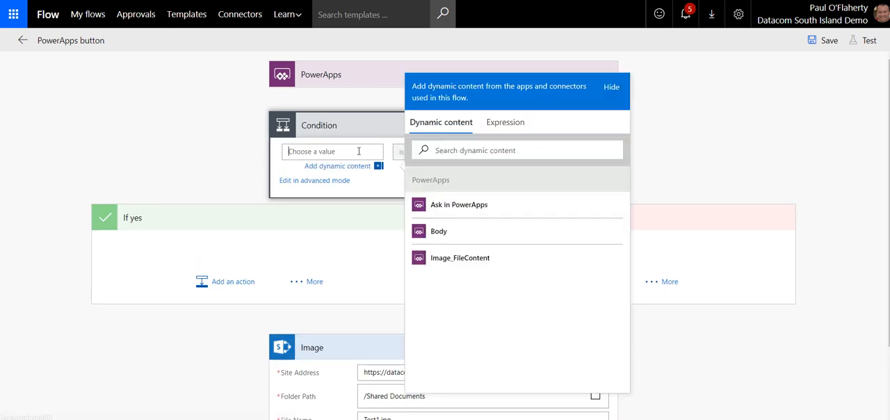
type("1")
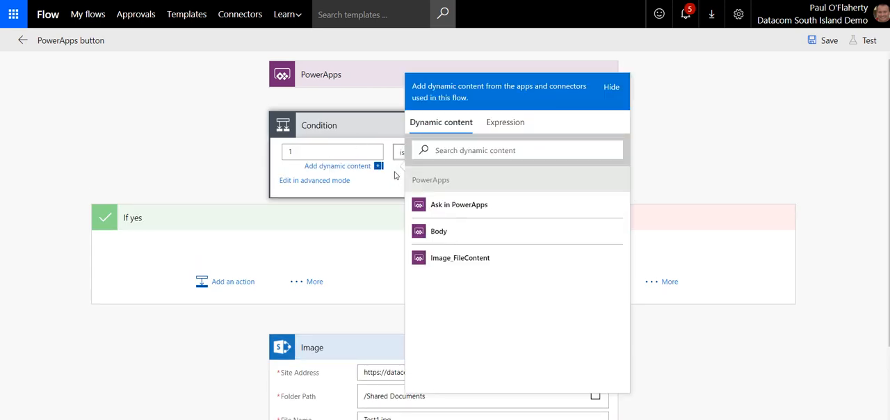
left_click(394, 175)
left_click(528, 151)
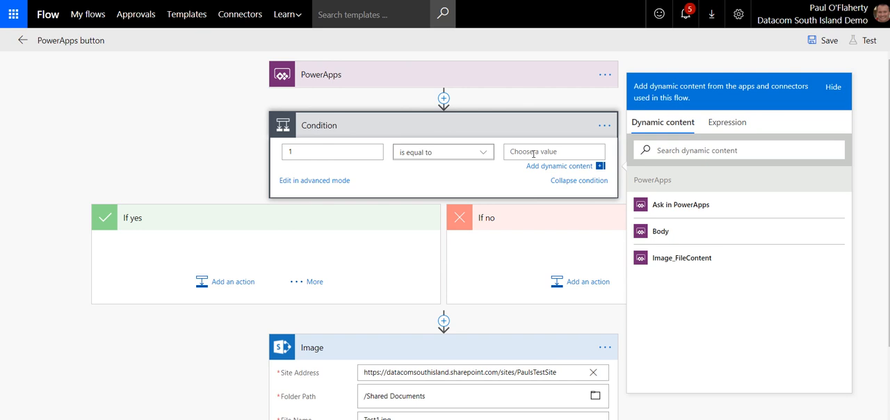
type("1")
left_click(407, 188)
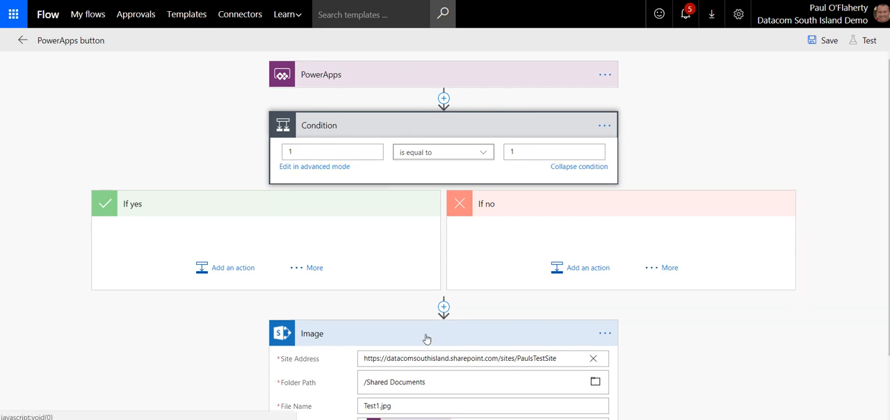
Step: Move the Image action into the condition's If no branch and collapse that branch
left_click_drag(423, 338, 582, 239)
scroll(729, 198, "down", 1)
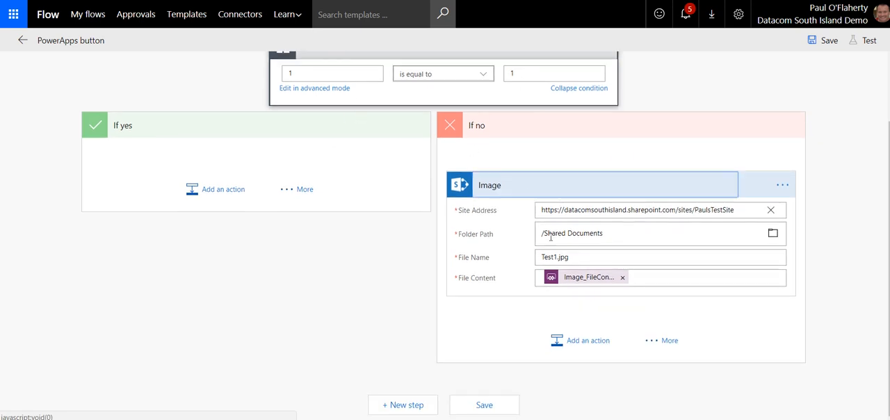
scroll(731, 169, "up", 1)
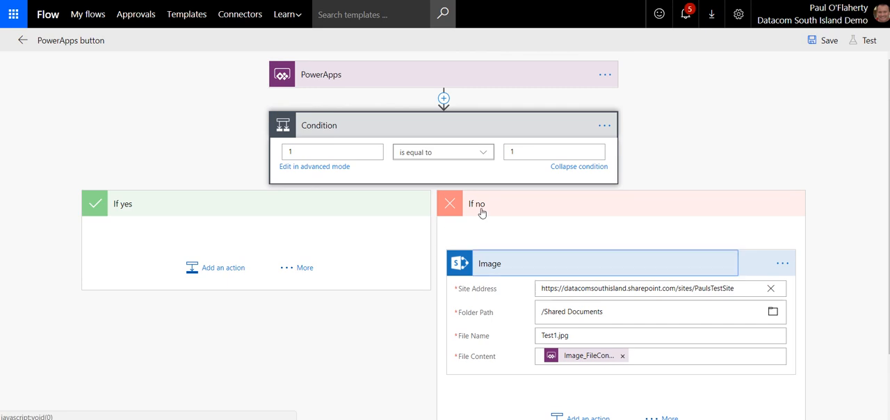
scroll(570, 351, "down", 1)
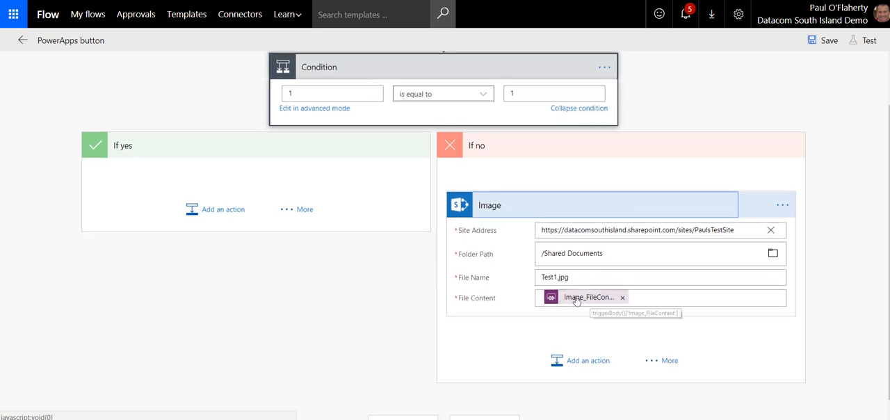
scroll(469, 220, "up", 1)
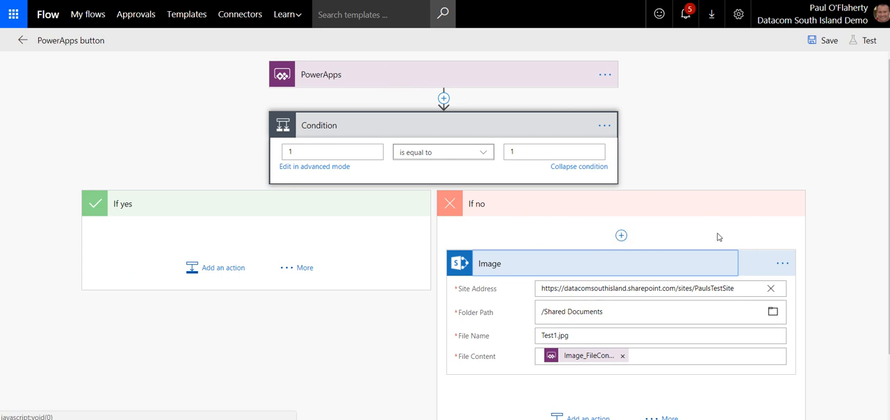
left_click(615, 207)
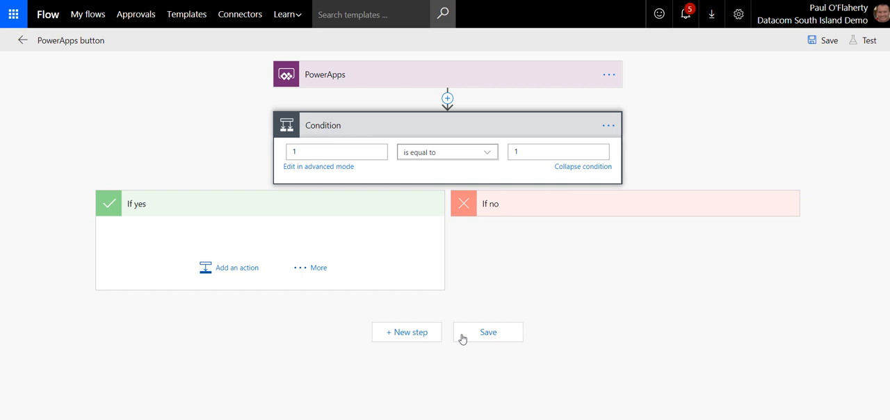
Step: Add a Data Operations - Compose action after the condition, searching the actions for "compose"
left_click(413, 332)
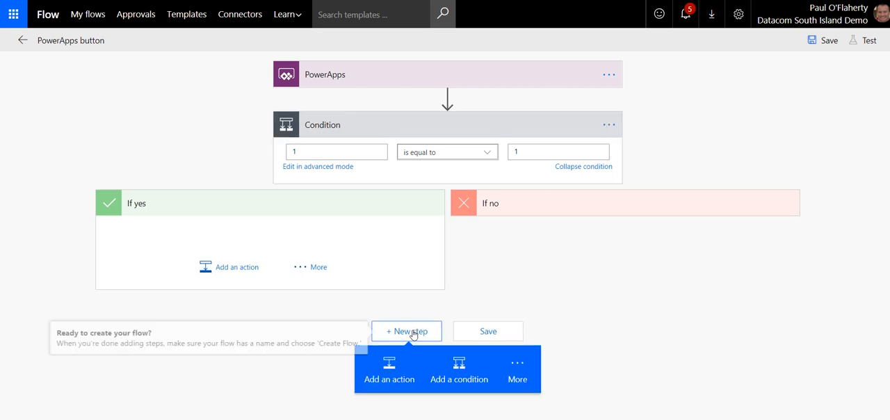
left_click(391, 366)
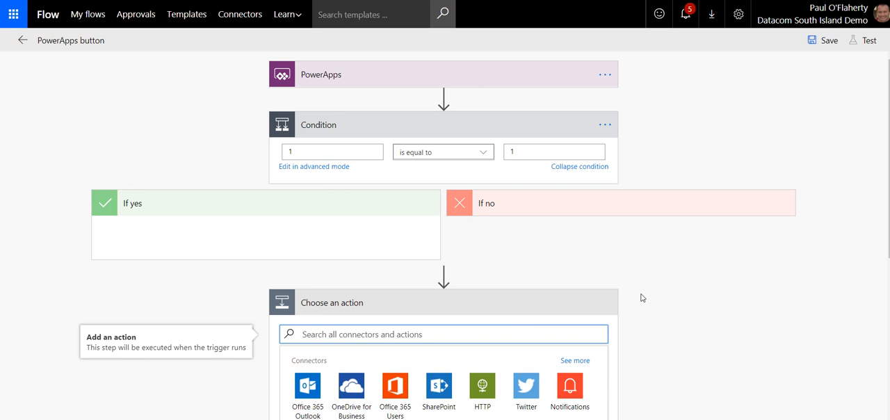
type("cc")
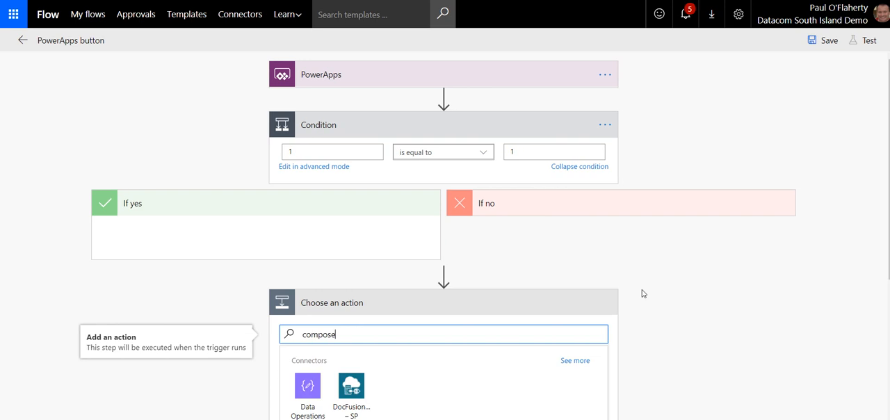
scroll(643, 292, "down", 1)
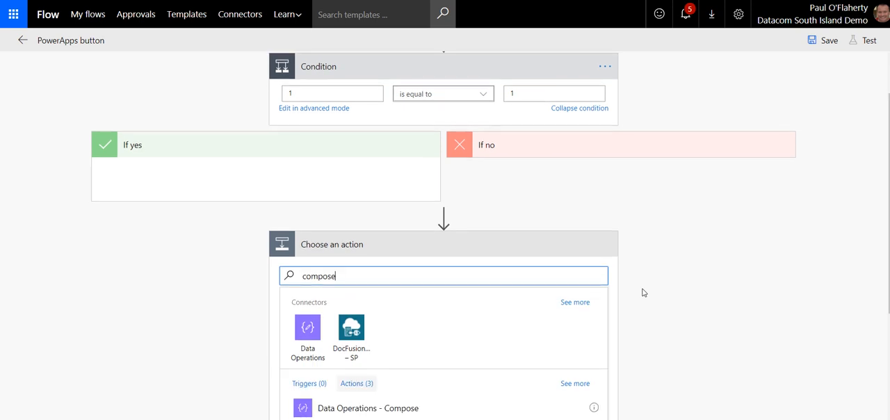
scroll(643, 292, "down", 1)
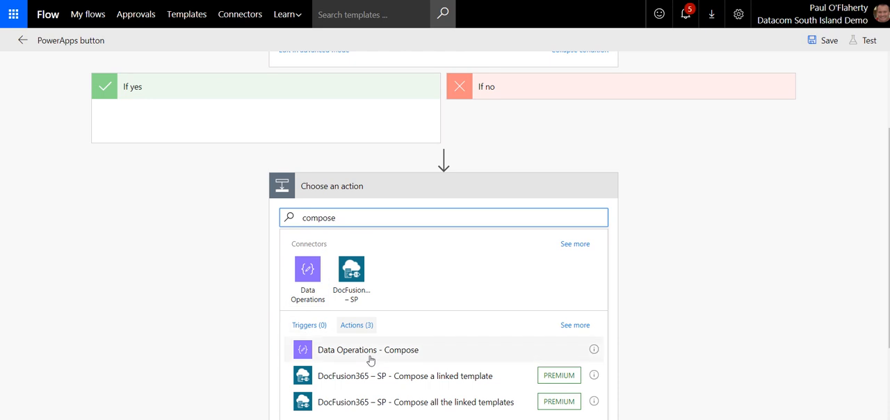
left_click(400, 350)
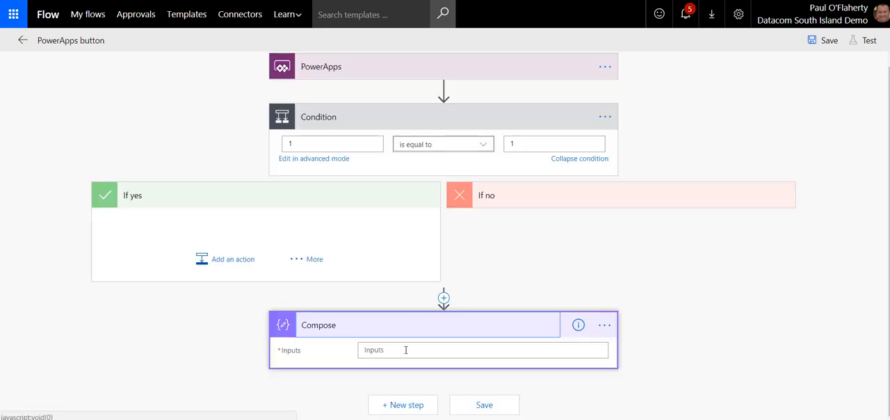
Step: Start an expression for the Compose action's Inputs with the dataUriToBinary function
left_click(406, 350)
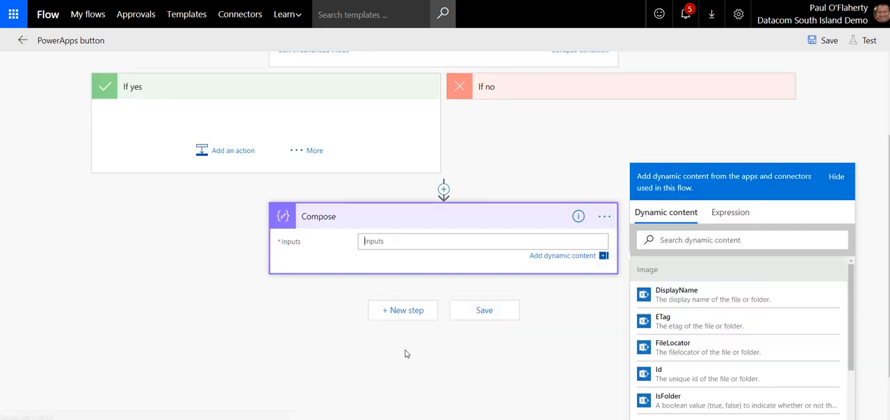
left_click(727, 215)
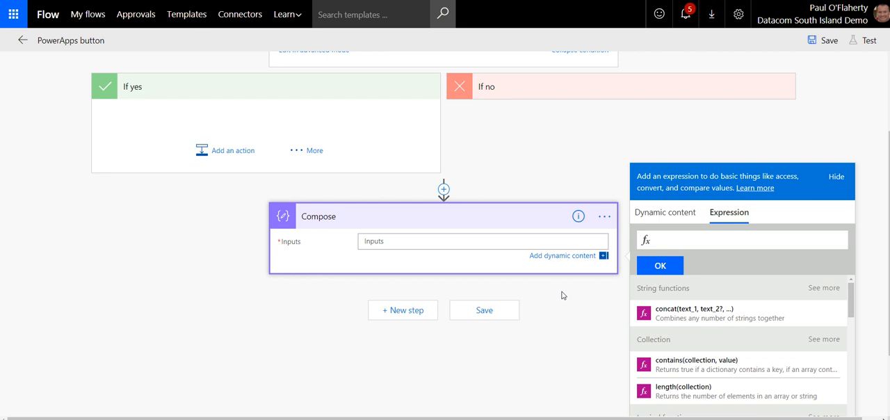
left_click(674, 240)
type("data")
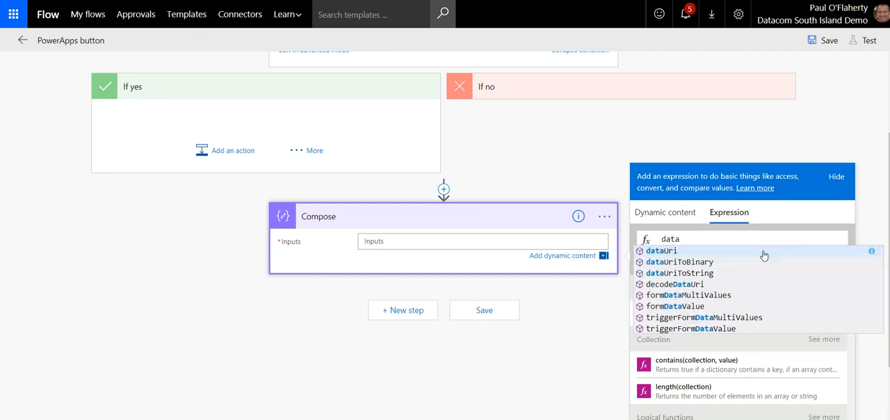
left_click(680, 262)
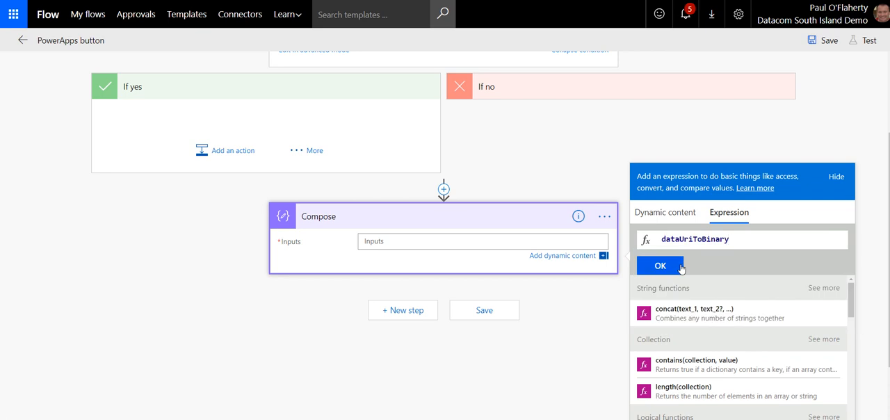
type("(")
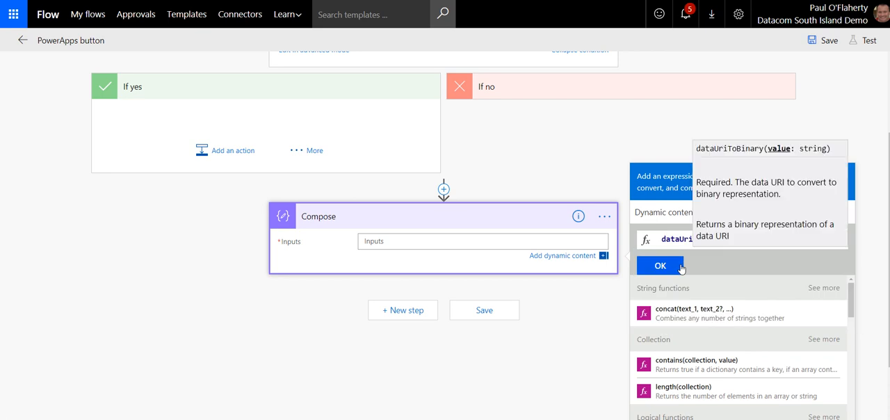
Step: Insert the PowerApps Image_FileContent value as the dataUriToBinary argument and apply the expression to the Compose Inputs
left_click(660, 218)
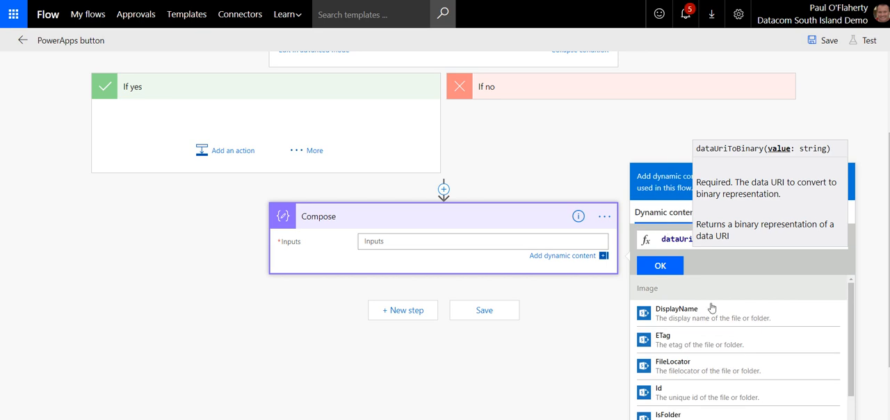
scroll(794, 307, "down", 3)
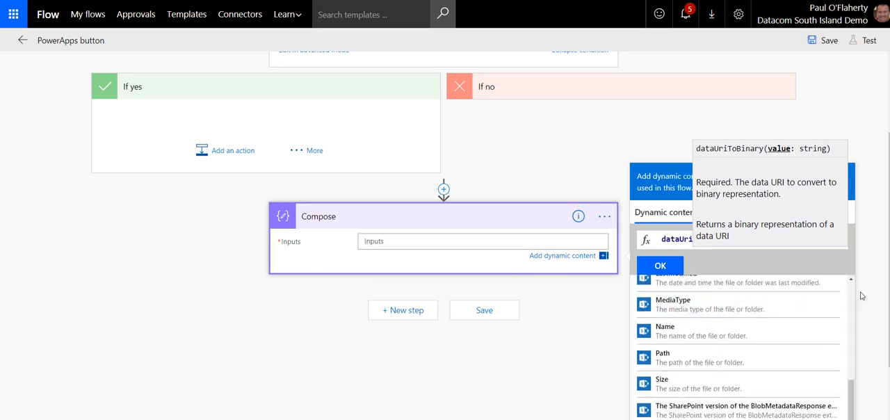
scroll(794, 308, "down", 2)
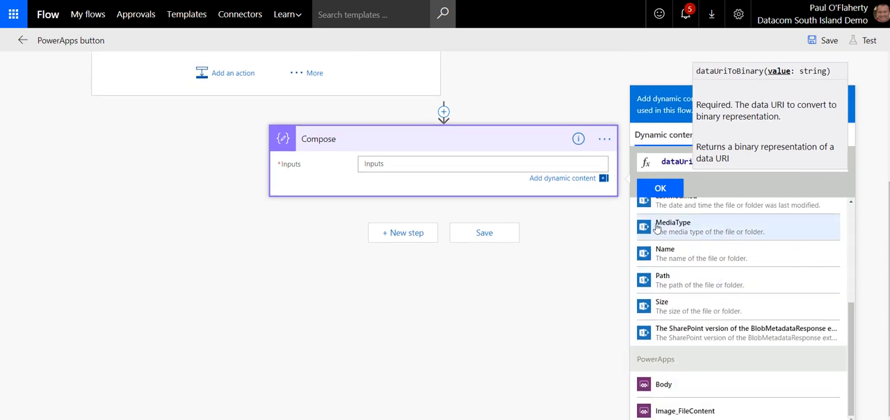
scroll(466, 133, "up", 1)
scroll(466, 132, "up", 3)
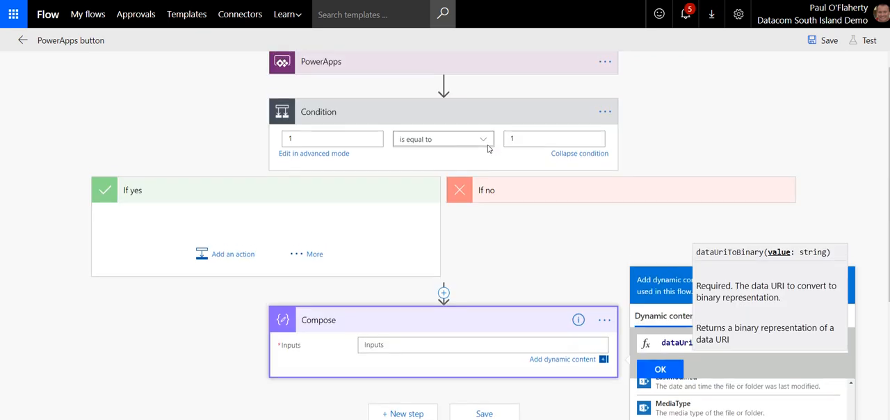
scroll(536, 246, "down", 3)
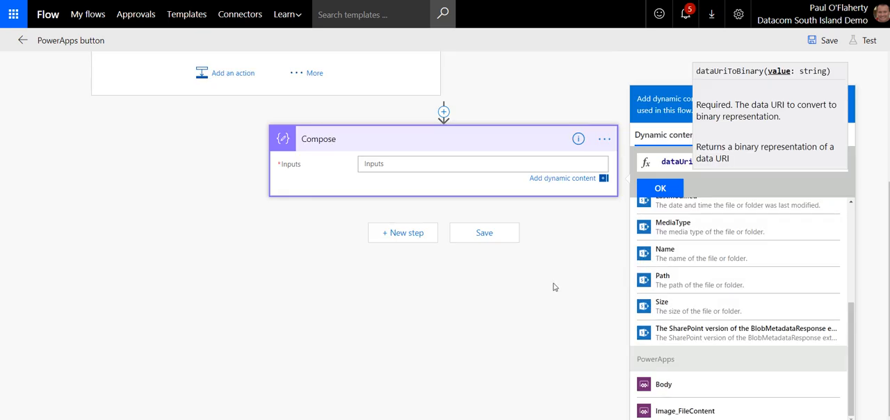
left_click(688, 413)
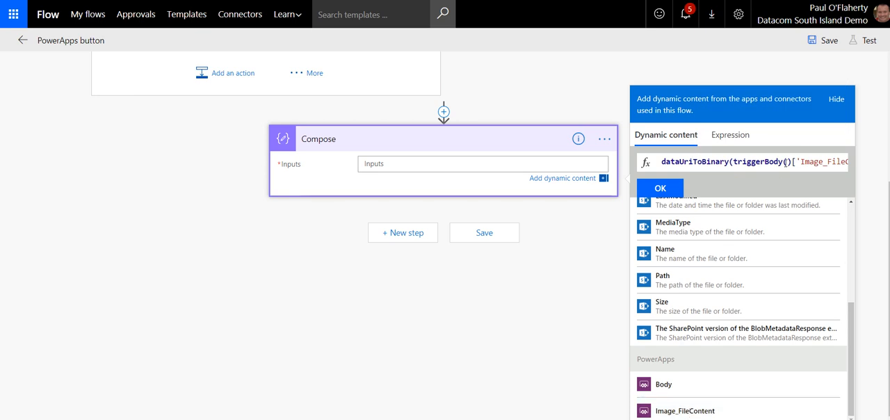
left_click_drag(757, 161, 841, 162)
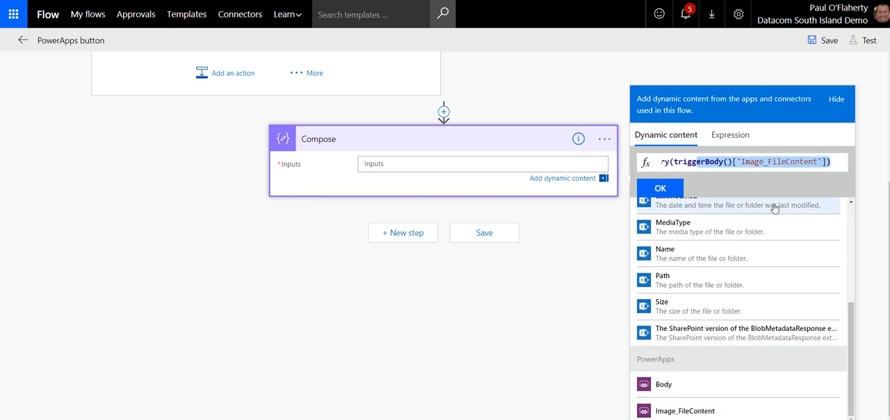
left_click(660, 188)
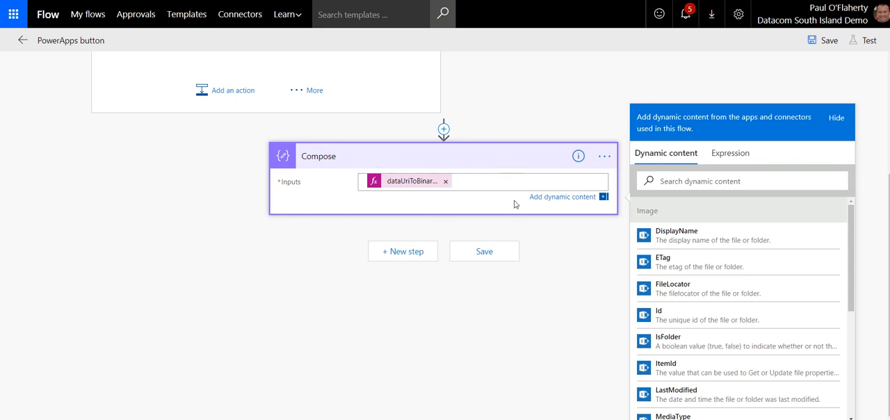
scroll(514, 204, "up", 3)
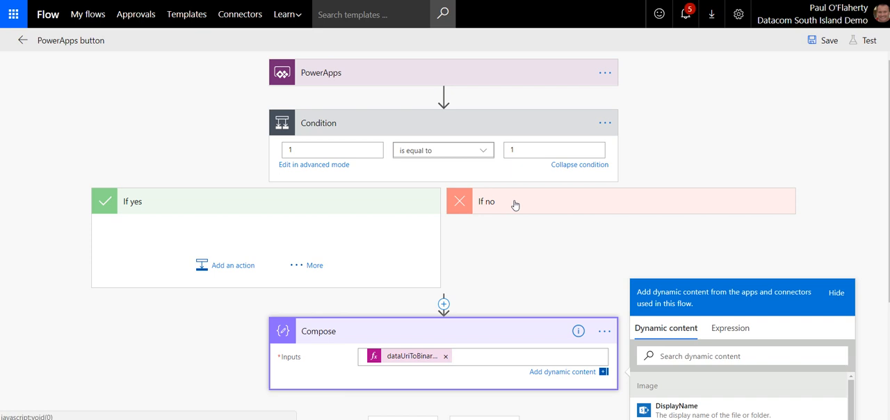
scroll(514, 204, "down", 1)
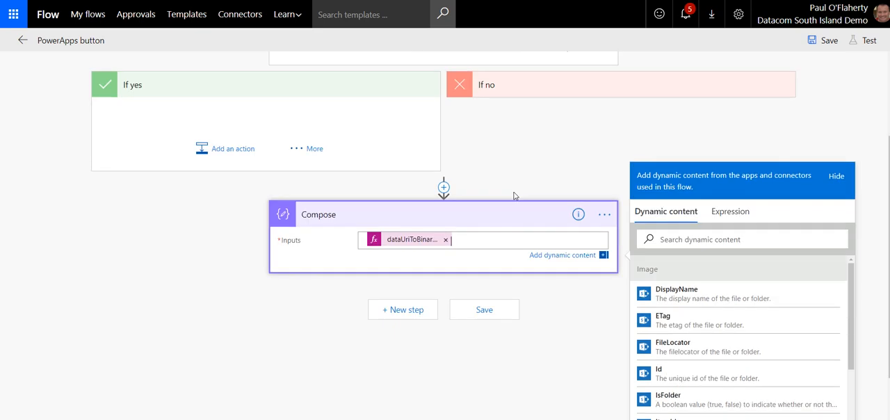
scroll(513, 196, "up", 2)
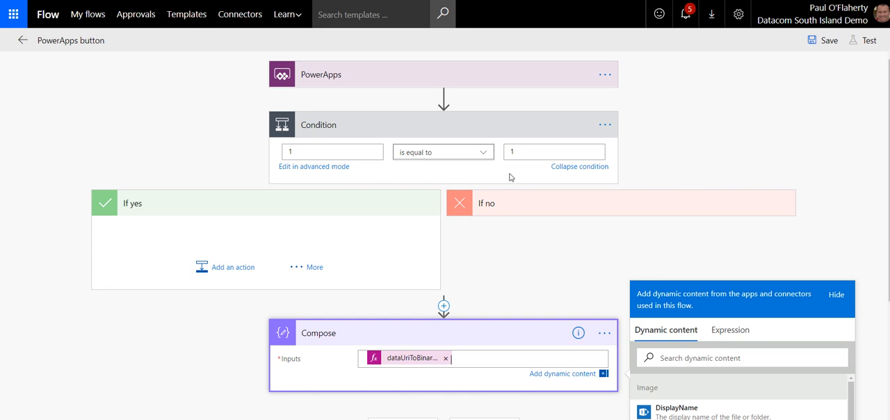
scroll(510, 177, "down", 2)
scroll(510, 177, "up", 1)
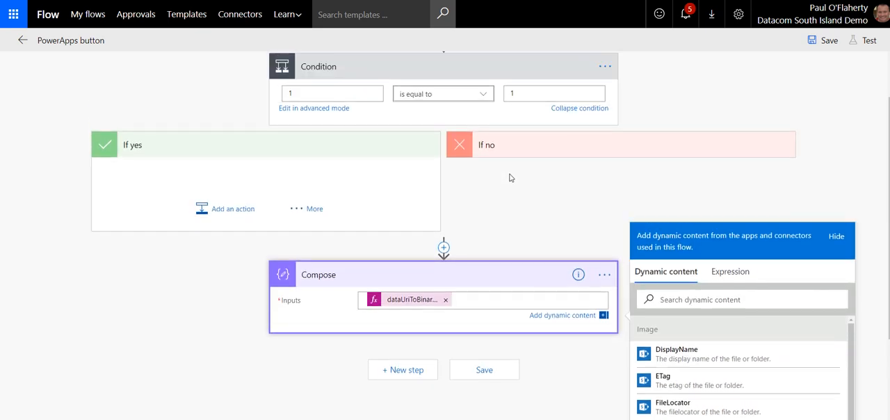
scroll(510, 181, "down", 1)
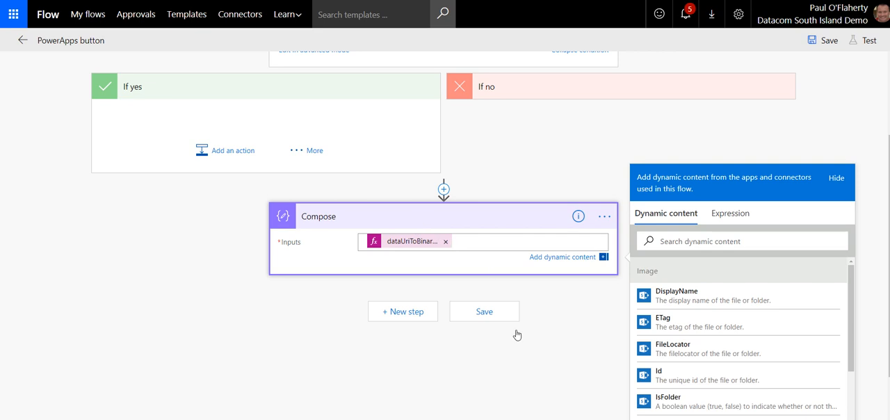
Step: Add a Face API - Detect faces action after the Compose action, searching the connectors for "face", and start editing its Image Url
left_click(403, 313)
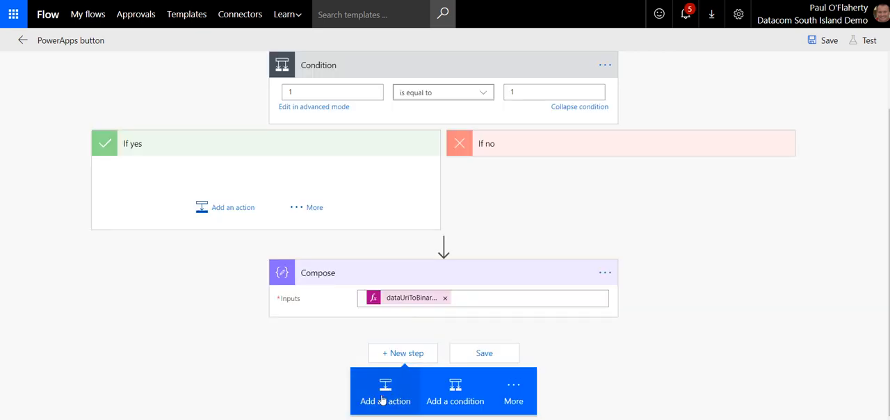
left_click(385, 395)
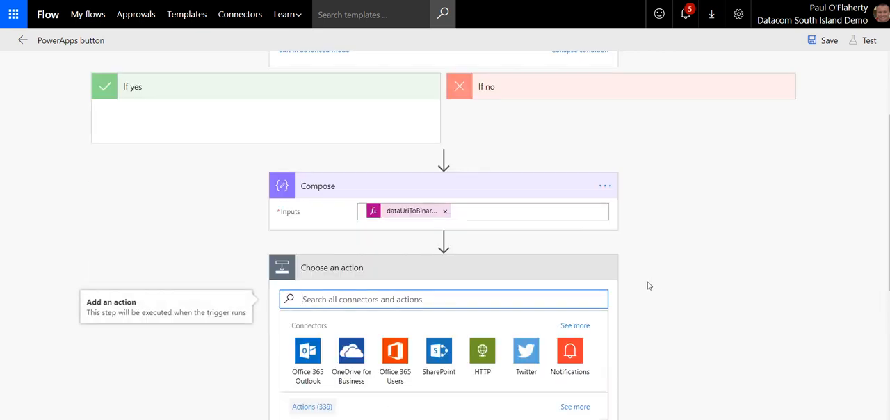
type("face")
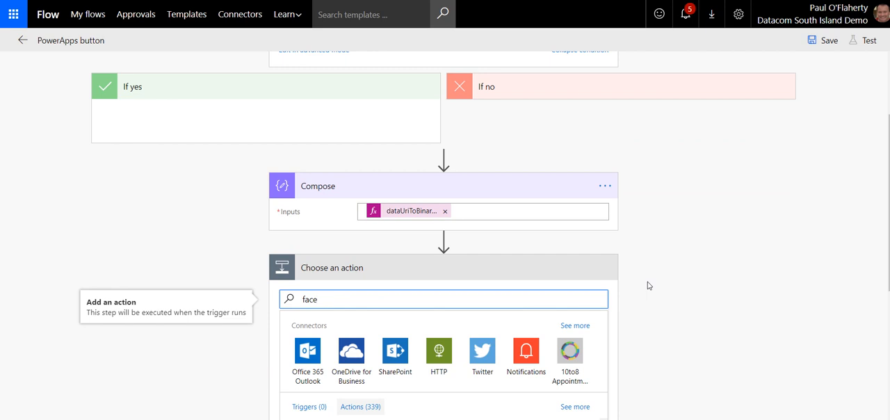
scroll(648, 285, "down", 2)
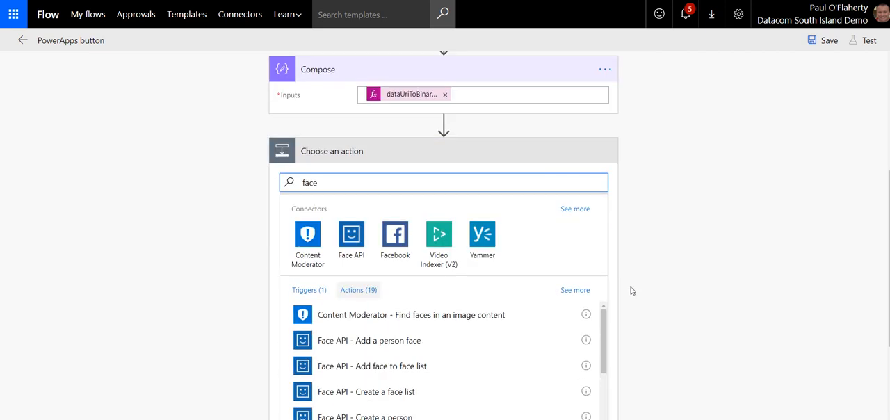
left_click(343, 249)
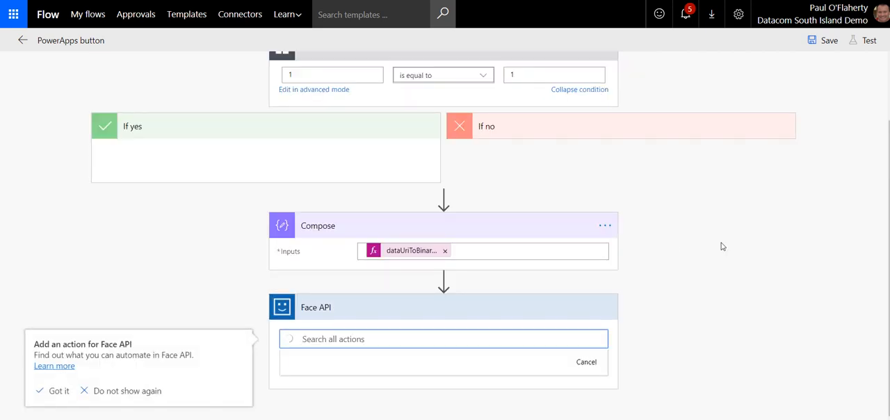
scroll(406, 319, "down", 1)
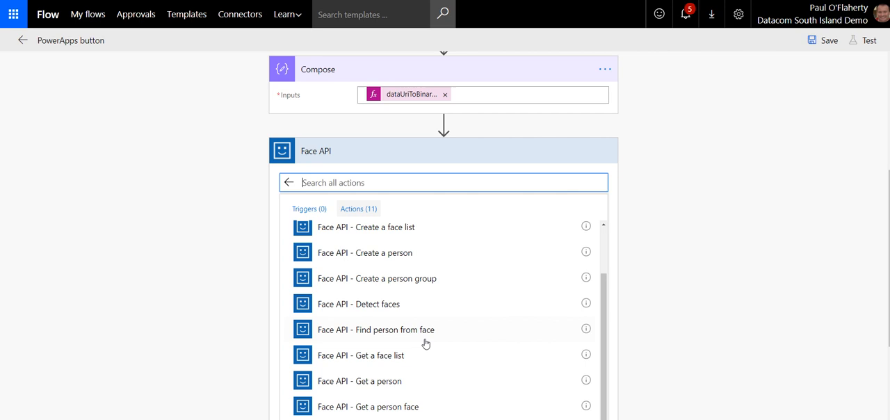
left_click(381, 310)
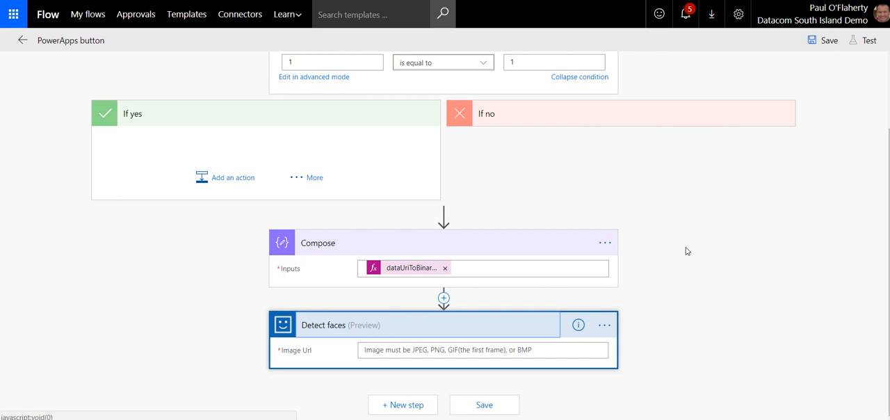
left_click(519, 347)
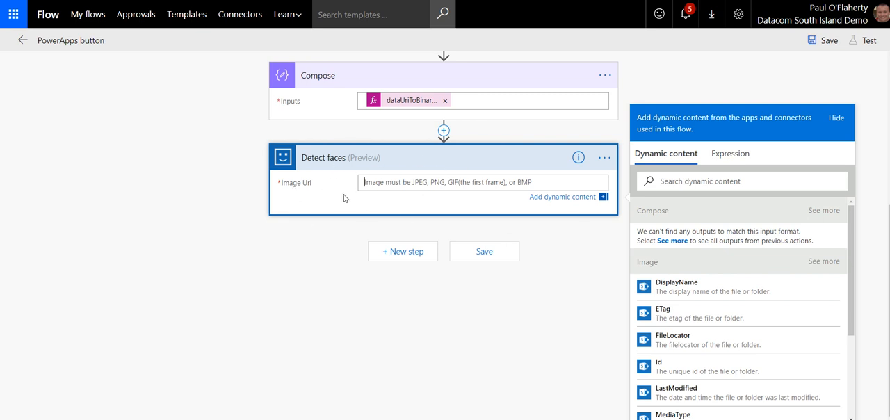
Step: Delete the Detect faces action from the flow and confirm its removal
scroll(344, 209, "up", 1)
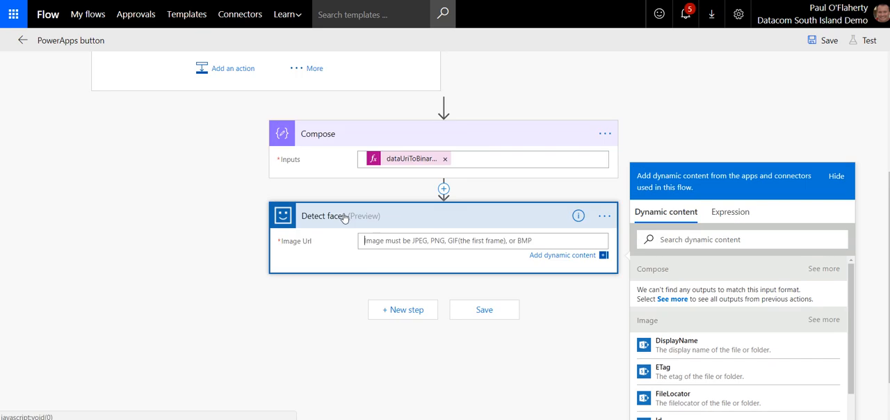
left_click(605, 217)
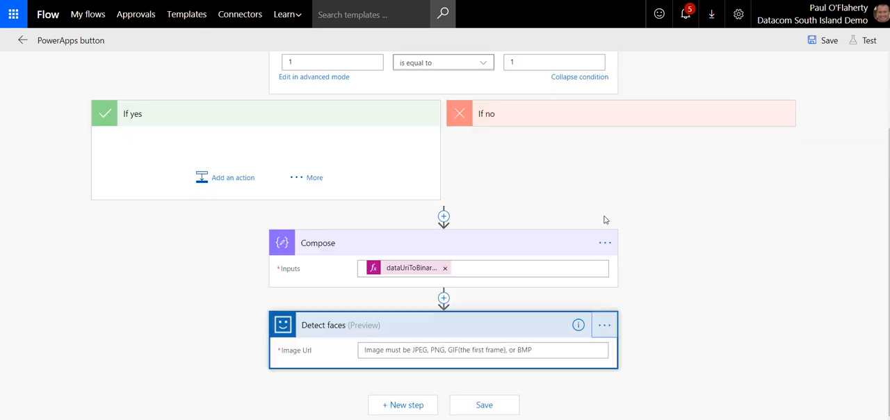
left_click(603, 325)
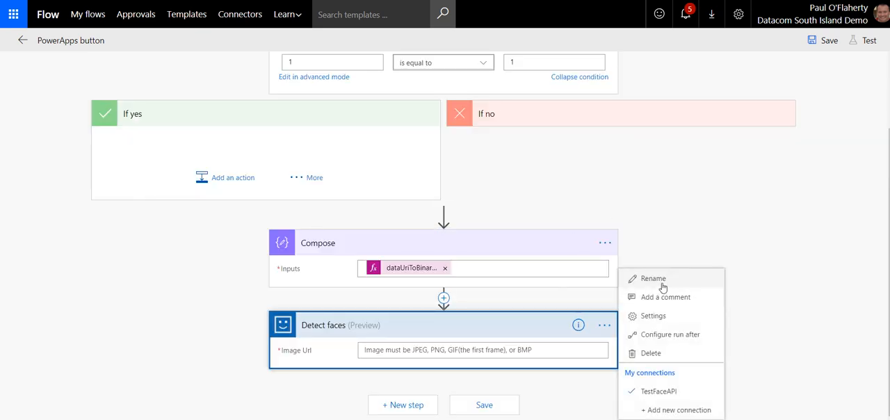
left_click(655, 354)
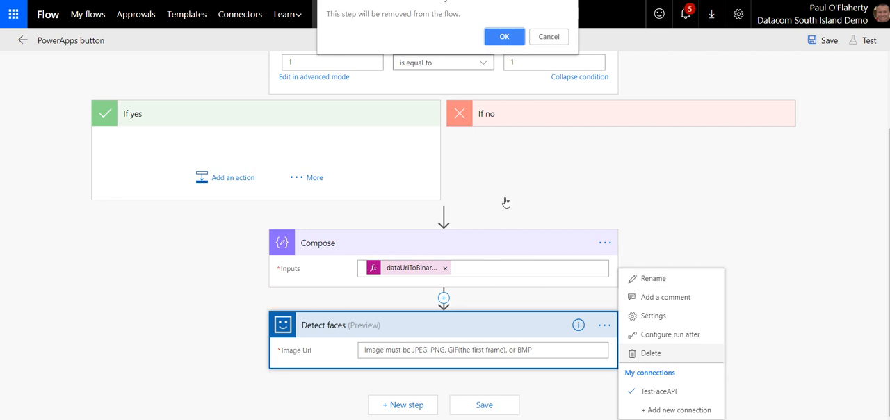
left_click(504, 38)
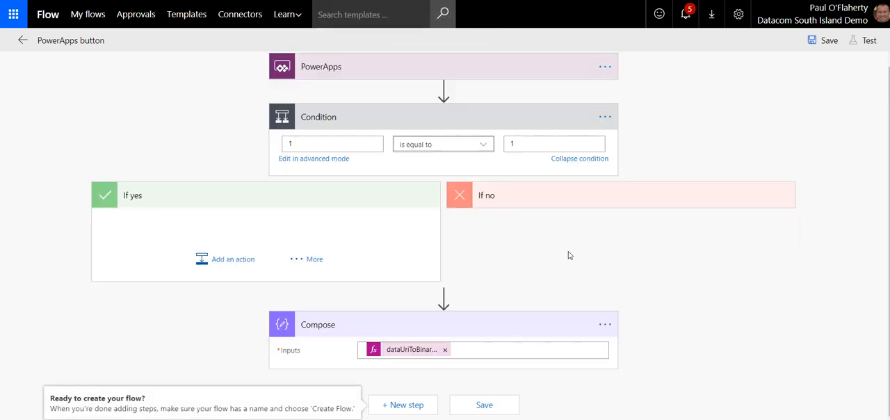
Step: Add an HTTP - HTTP action after the Compose action, searching the actions for "http"
left_click(404, 406)
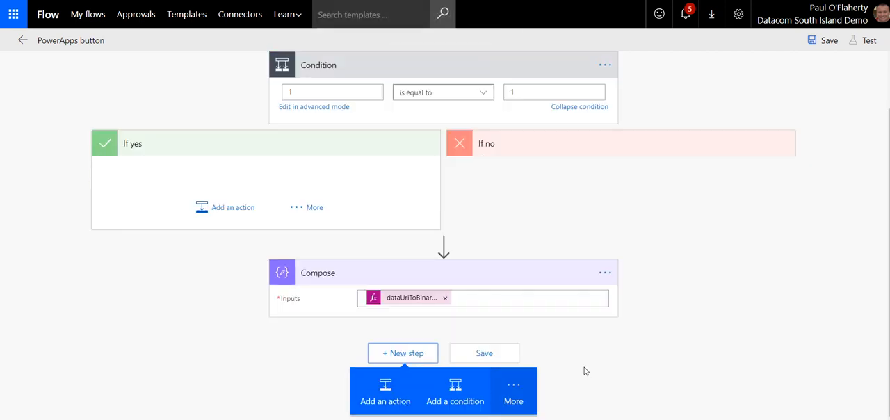
left_click(399, 396)
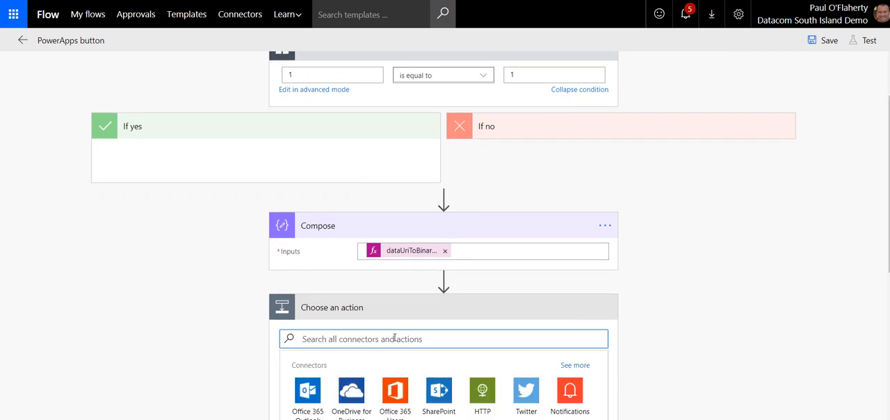
type("http")
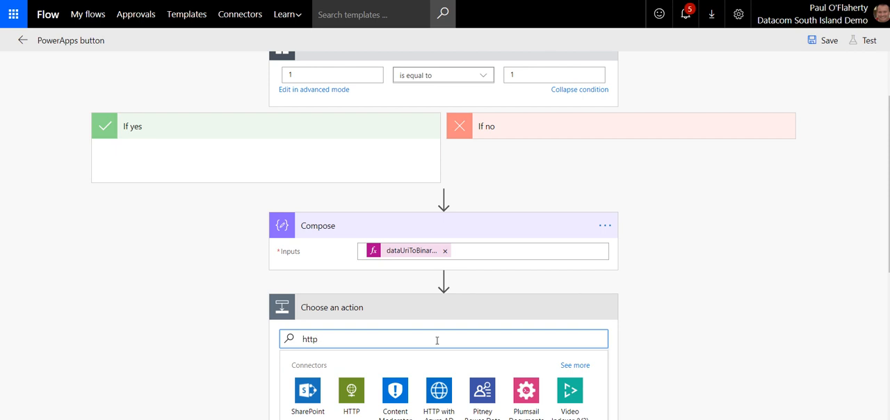
scroll(626, 292, "down", 2)
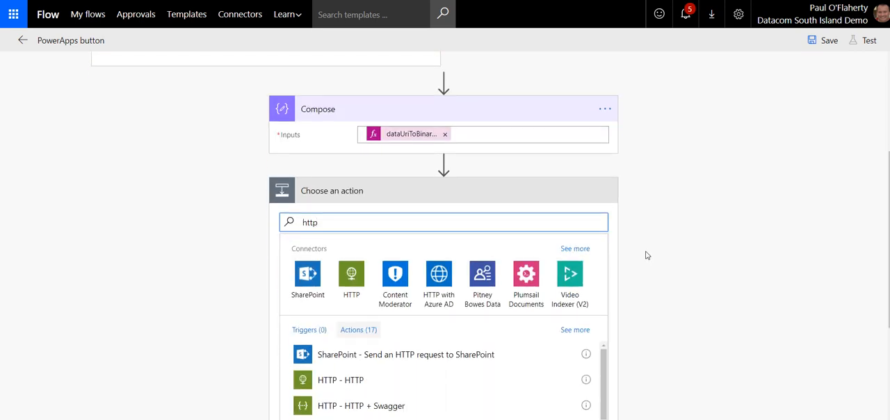
scroll(645, 255, "down", 1)
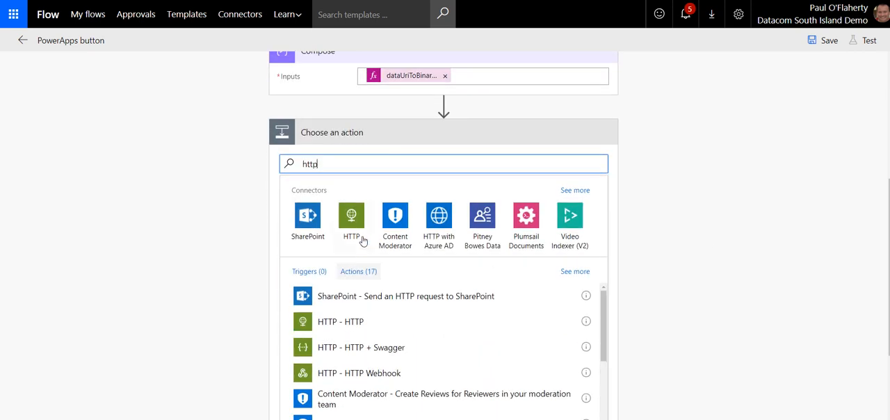
left_click(334, 327)
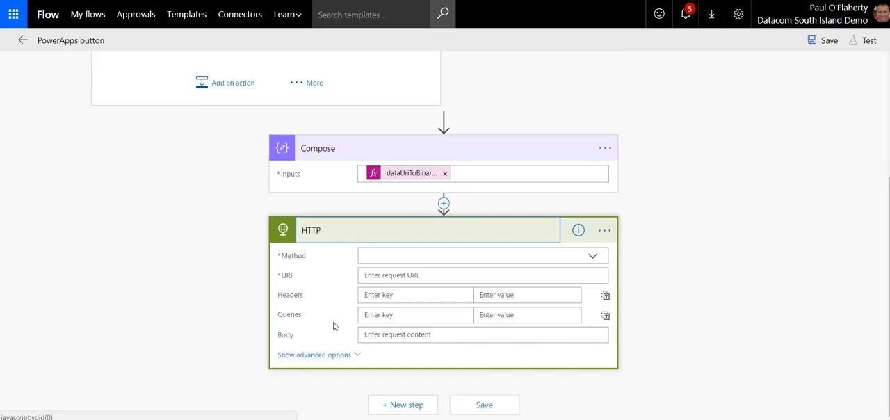
Step: Examine the HTTP action's available methods and its URI field
left_click(394, 253)
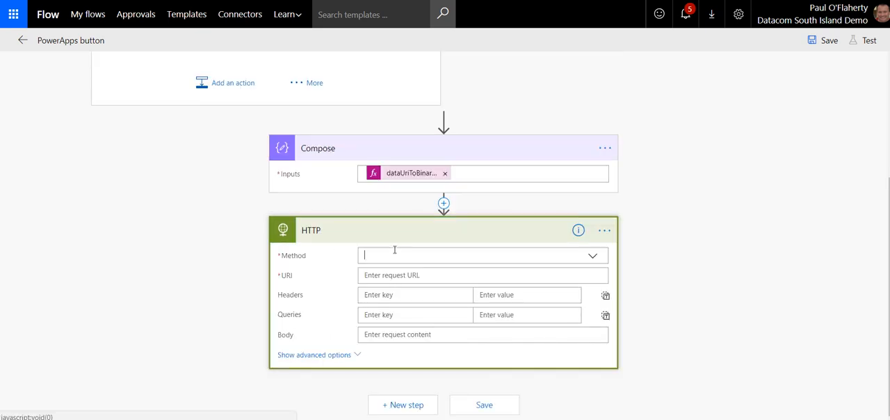
left_click(679, 270)
left_click(447, 268)
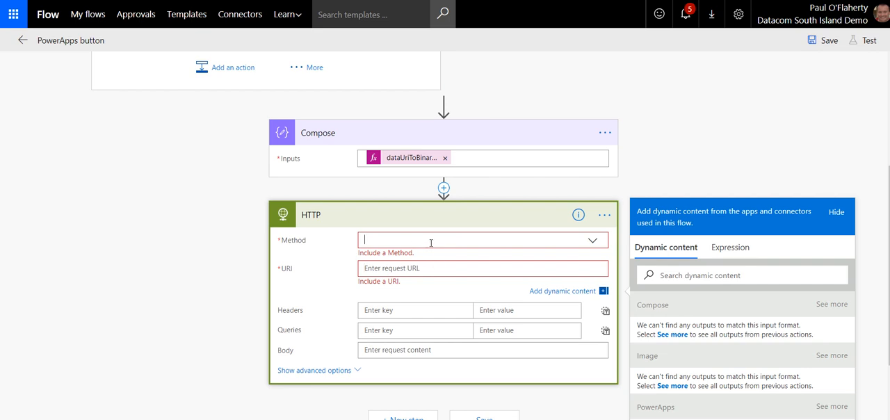
left_click(431, 243)
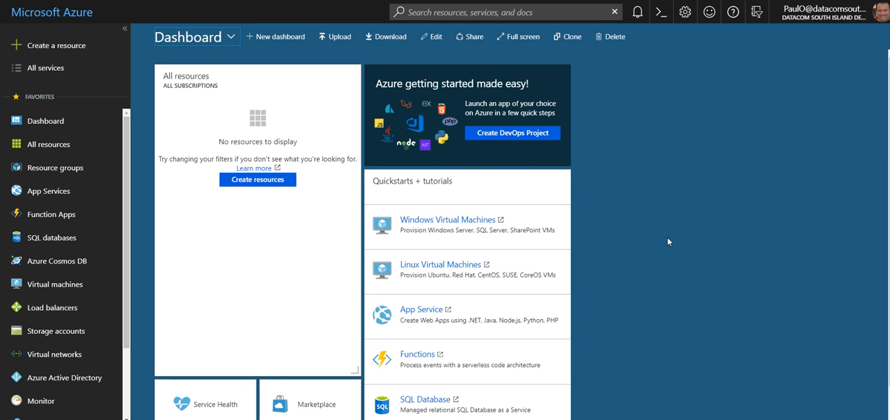
Step: Switch to the Azure portal and start creating Microsoft's Face resource, searching the Marketplace for "face"
left_click(69, 47)
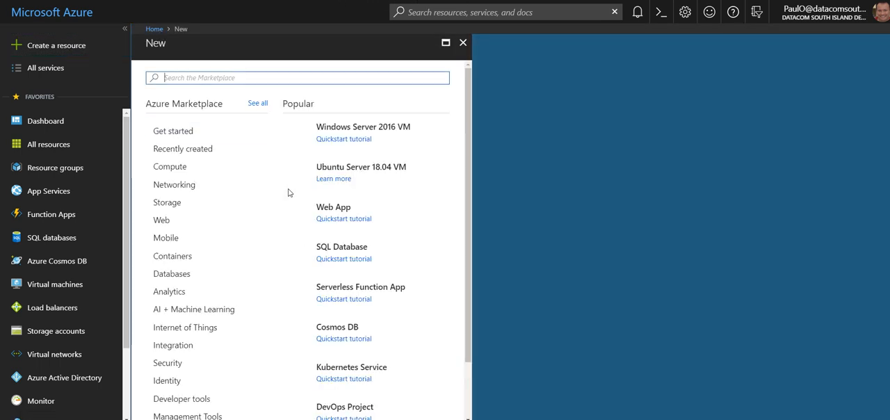
type("face")
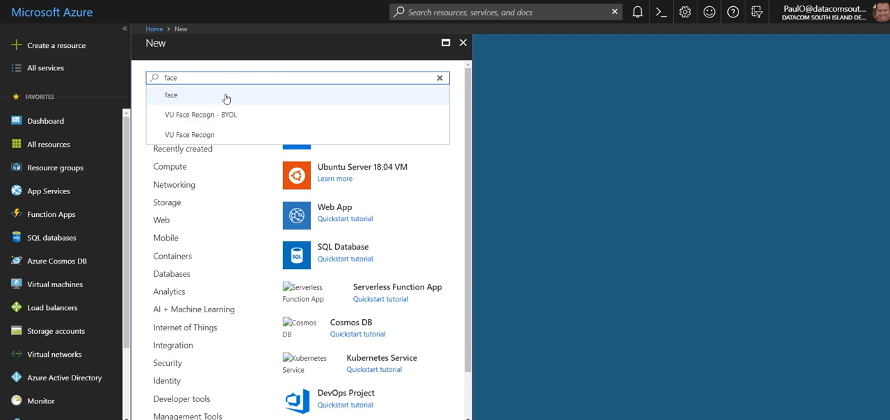
left_click(225, 97)
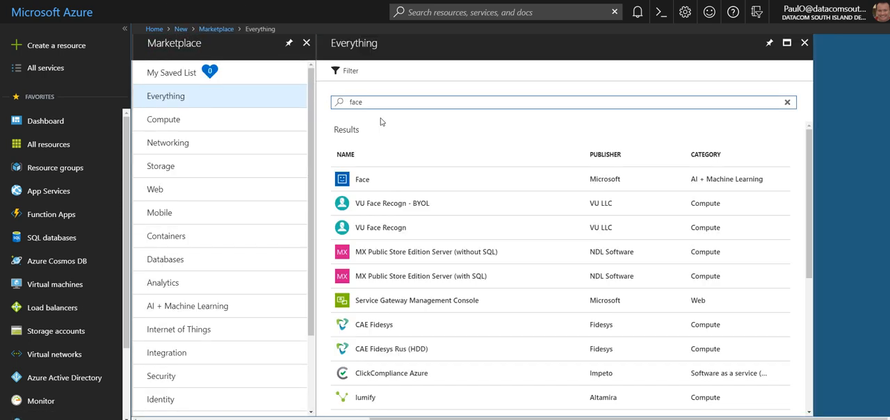
left_click(352, 180)
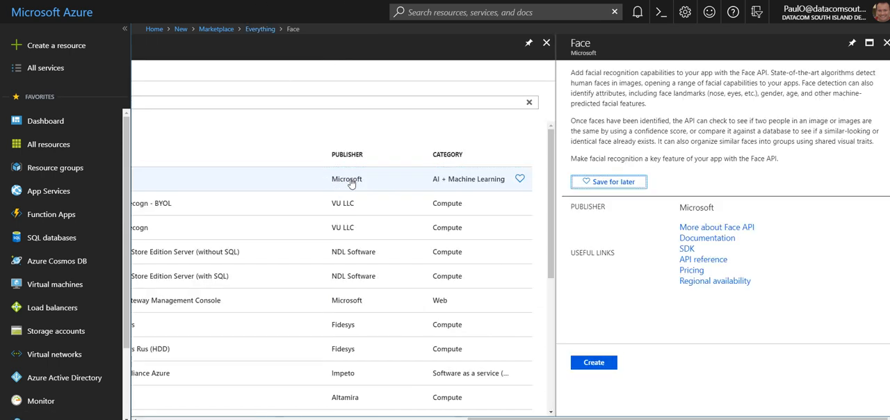
left_click(598, 363)
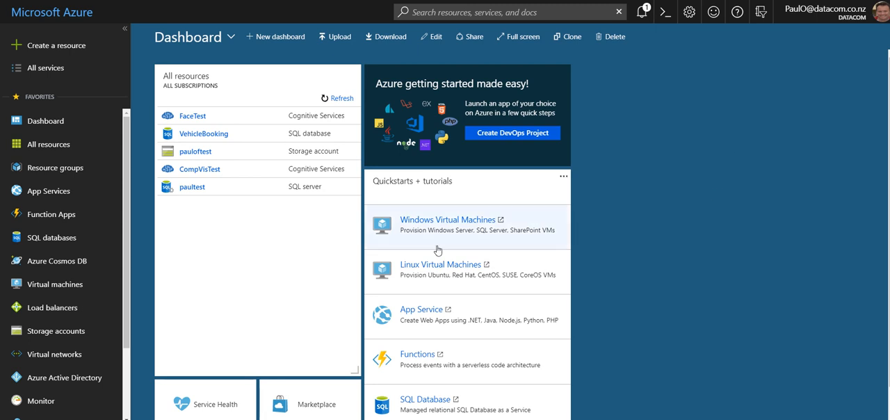
Step: In the Azure directory holding the FaceTest resource, find "face" in the Marketplace and open the creation form for Microsoft's Face service
left_click(59, 49)
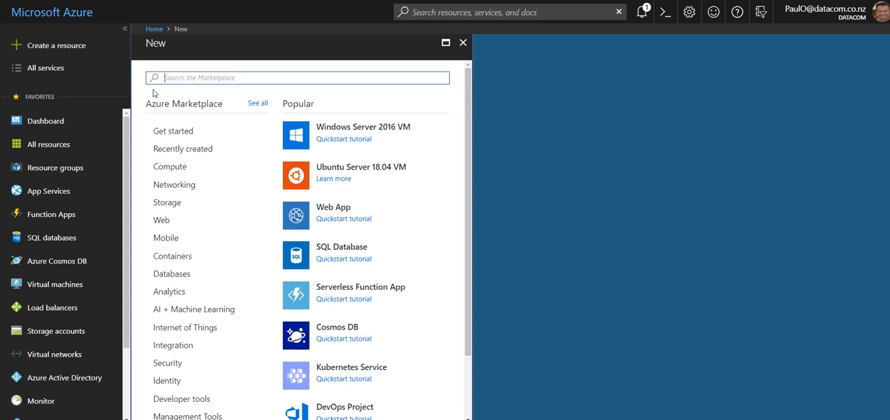
type("face")
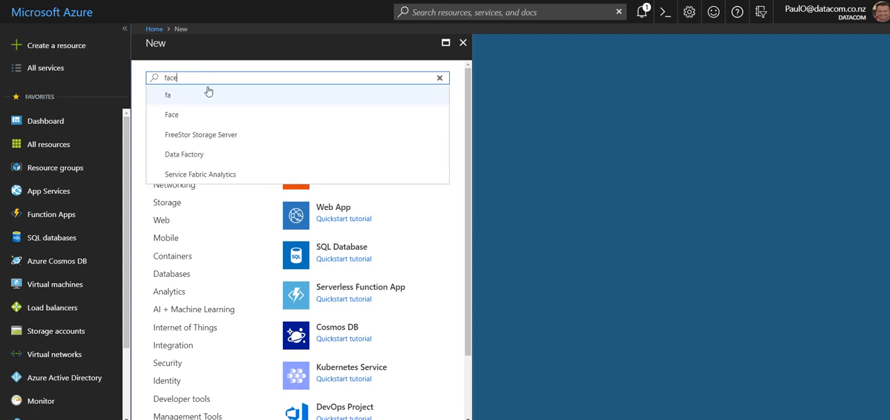
left_click(179, 96)
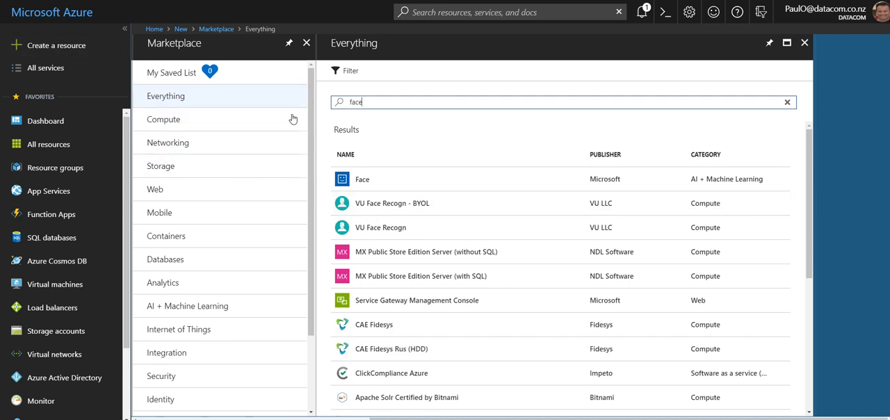
left_click(362, 180)
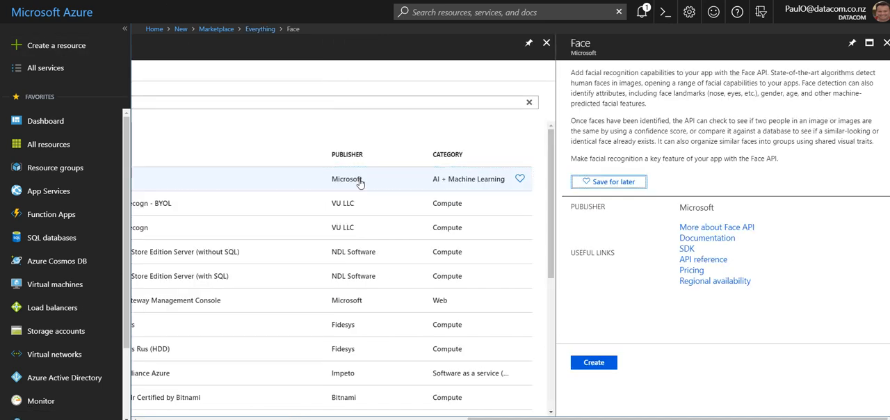
left_click(593, 362)
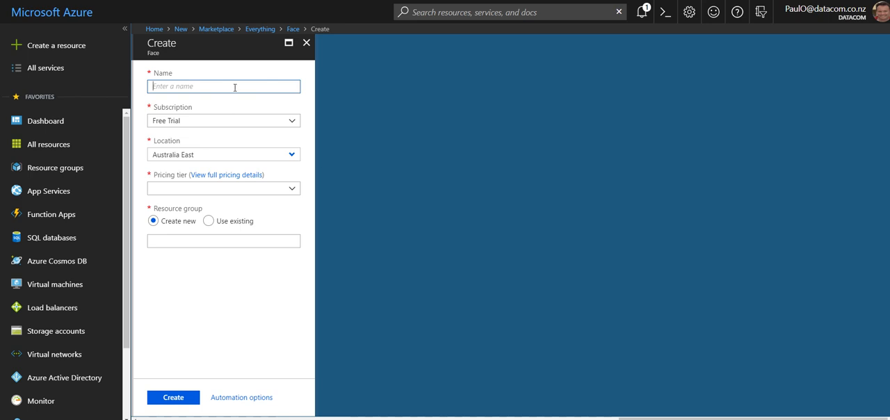
Step: Name the new Face resource FaceDemo and set its pricing tier to S0 (10 Calls per second)
type("F")
key("BackSpace")
key("BackSpace")
key("BackSpace")
type("FaceDemo")
left_click(291, 194)
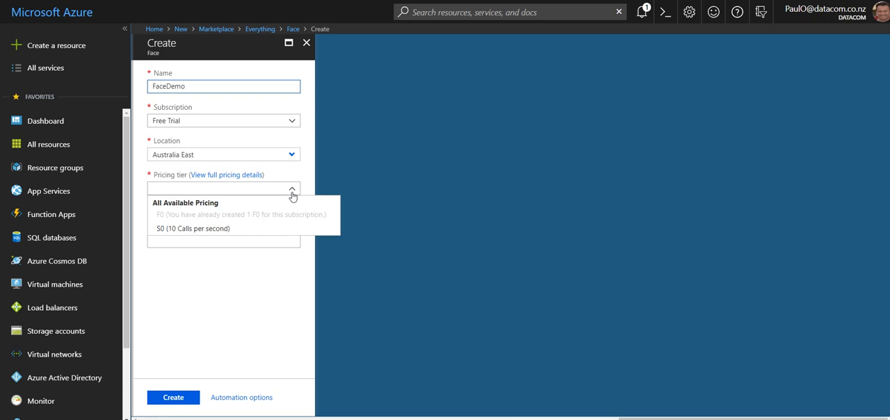
left_click(201, 229)
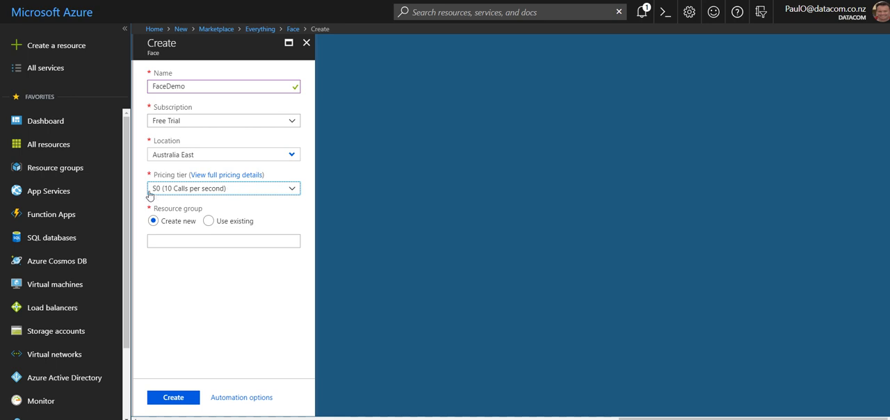
Step: Open the full pricing details for the Face resource's available plans
left_click(229, 177)
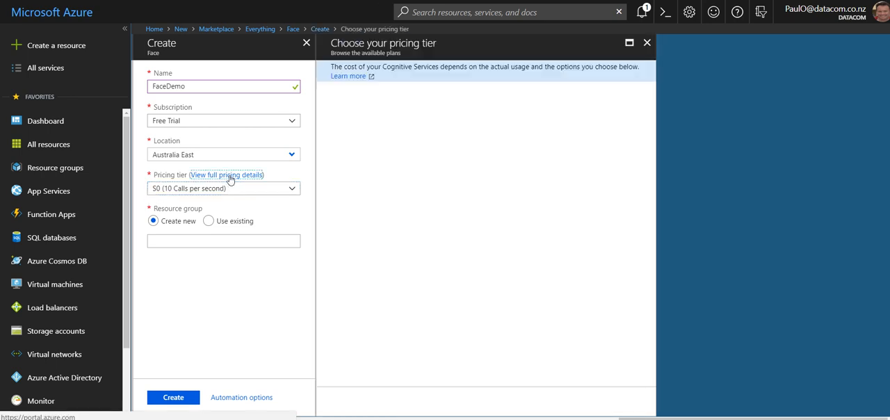
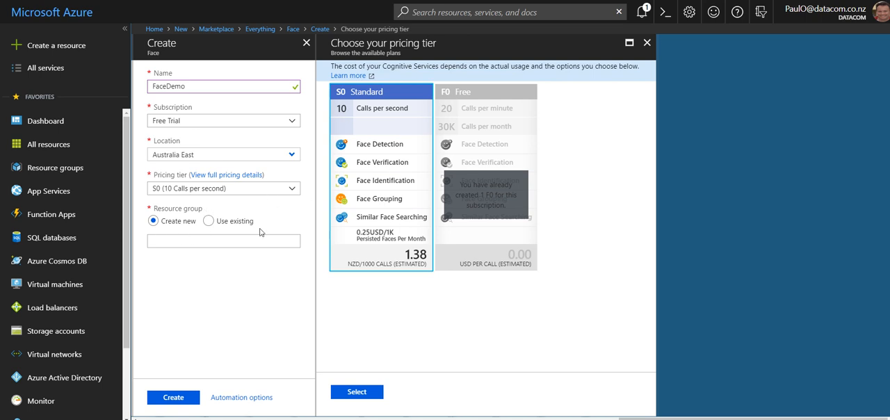
Step: Abandon the new Face resource form and open the existing FaceTest resource from the Azure dashboard
left_click(197, 238)
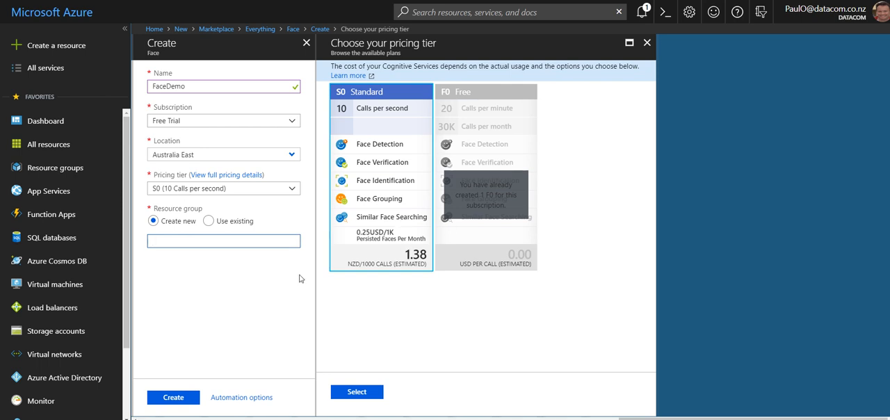
left_click(50, 71)
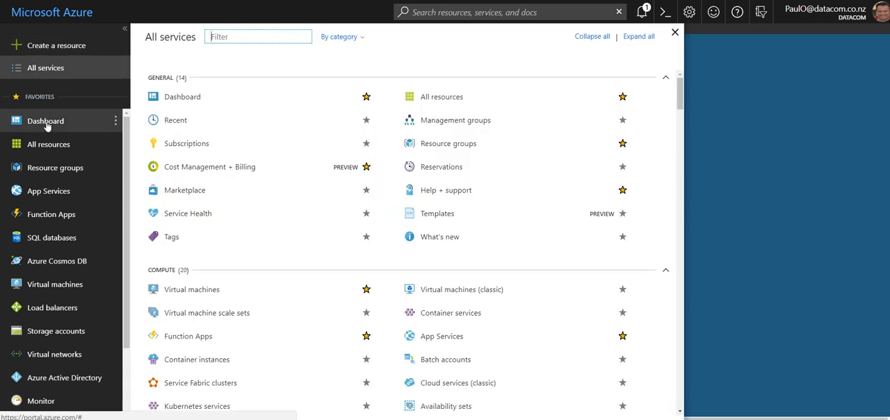
left_click(46, 123)
left_click(502, 38)
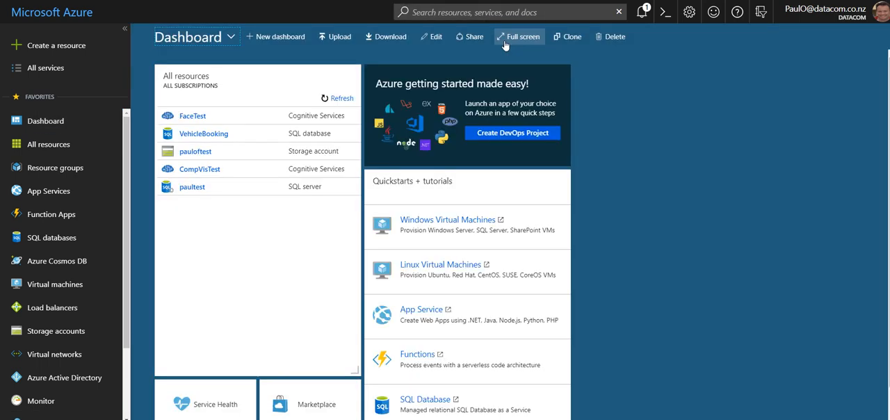
left_click(195, 117)
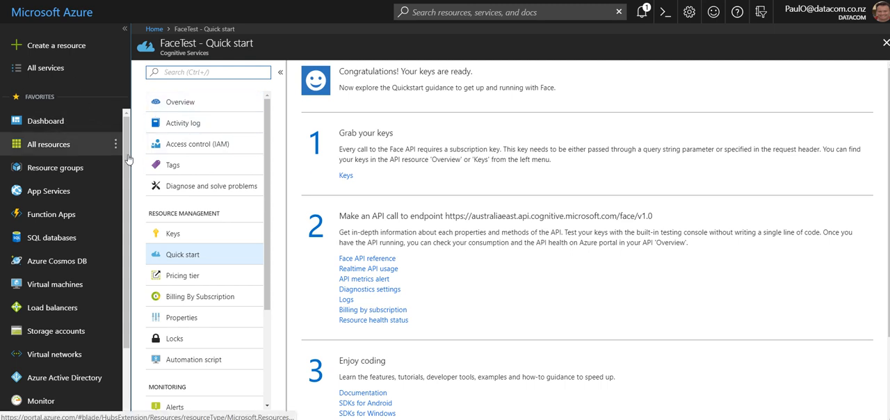
Step: Copy the endpoint URL from the FaceTest resource's overview
left_click(183, 104)
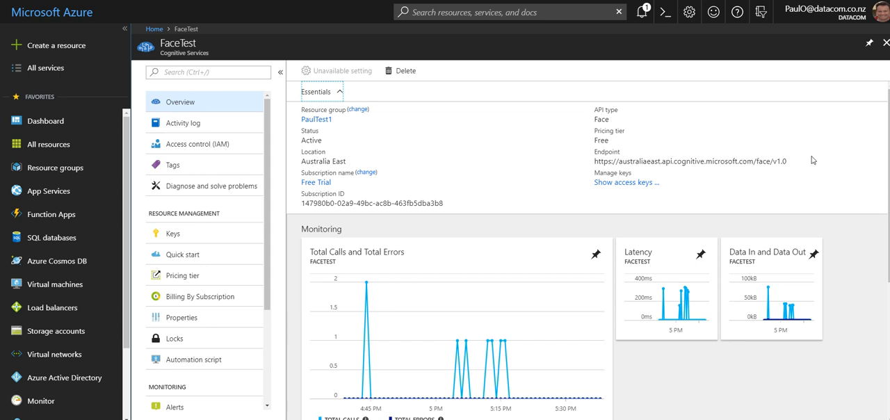
double_click(784, 162)
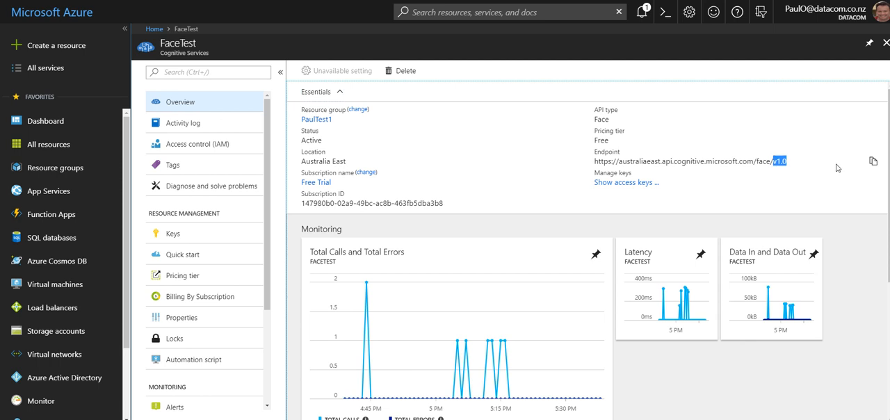
left_click(874, 162)
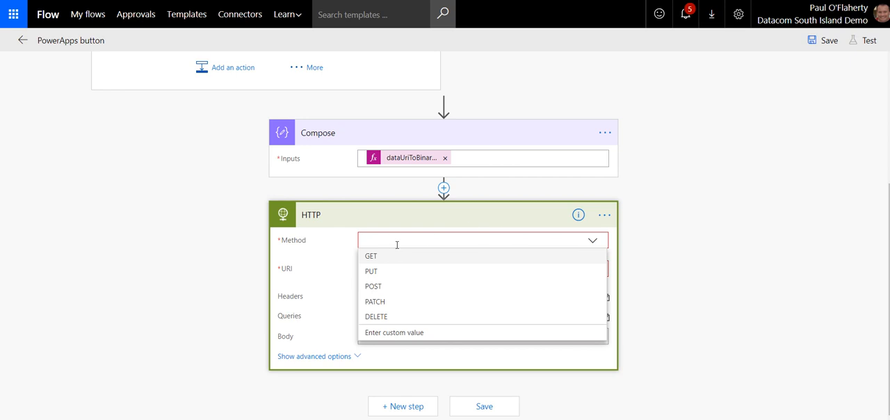
left_click(373, 288)
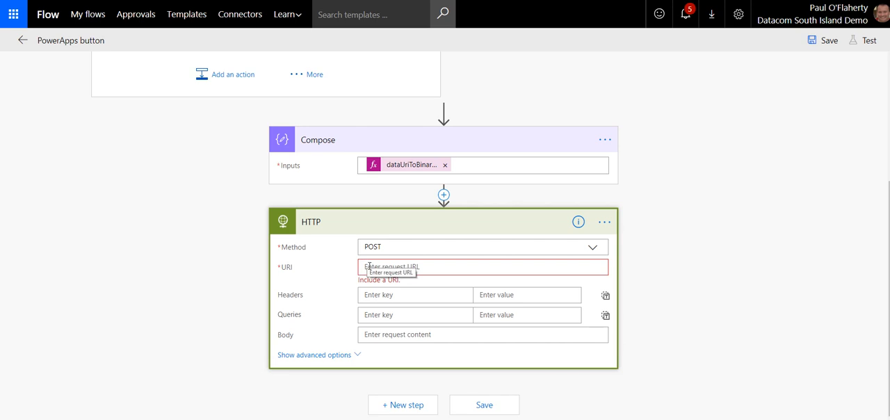
left_click(378, 269)
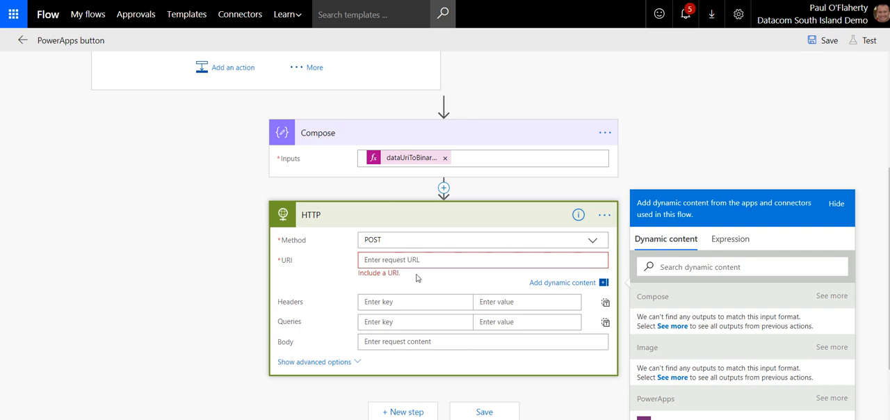
key("ctrl+v")
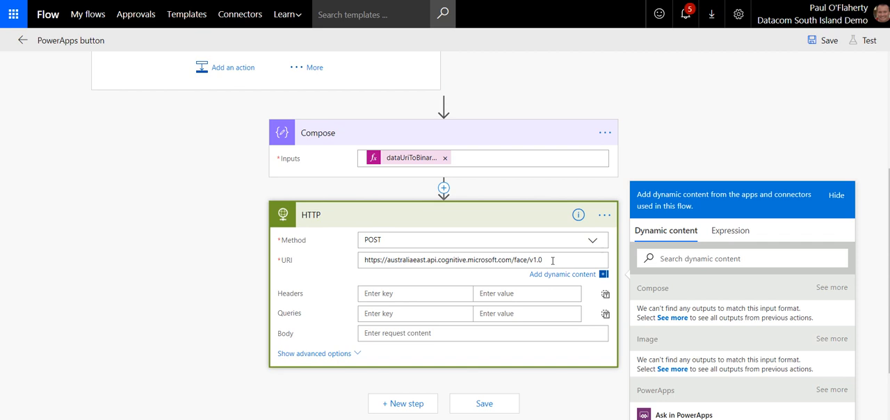
type("/detect")
Step: Copy Ocp-Apim-Subscription-Key from the Notepad notes into the HTTP action as the first header's key
key("alt+Tab")
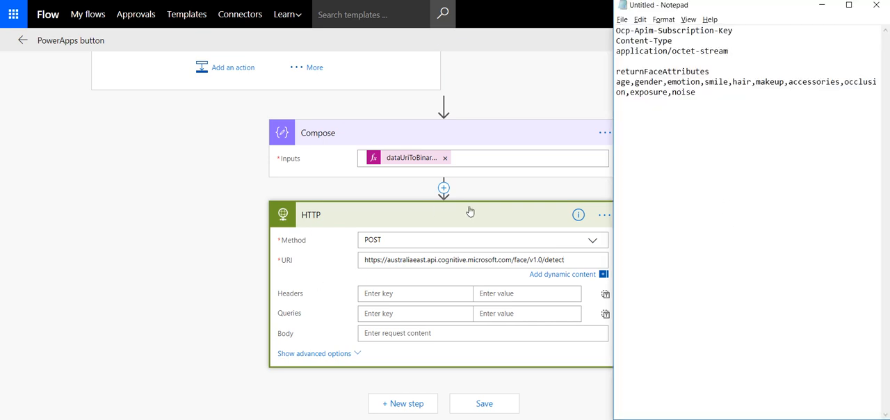
left_click_drag(741, 32, 615, 32)
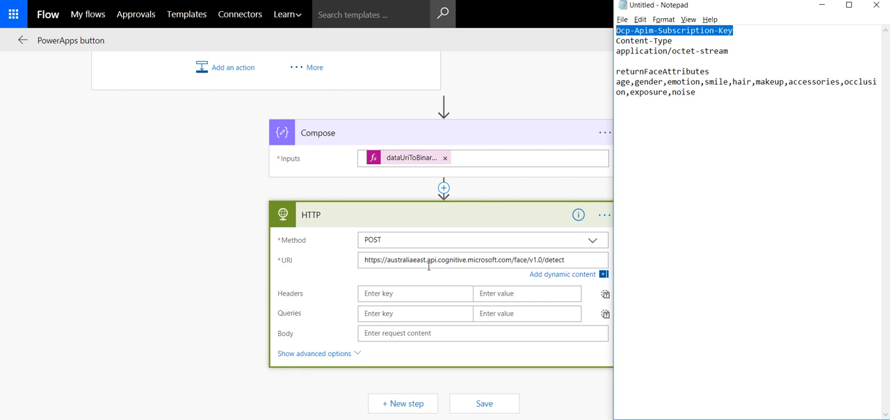
left_click(401, 299)
key("ctrl+v")
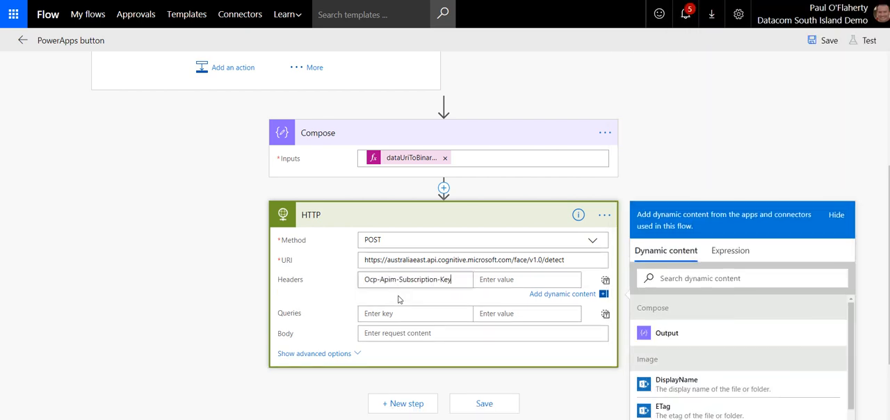
Step: Copy Content-Type from the Notepad notes into the HTTP action as the second header's key
key("alt+Tab")
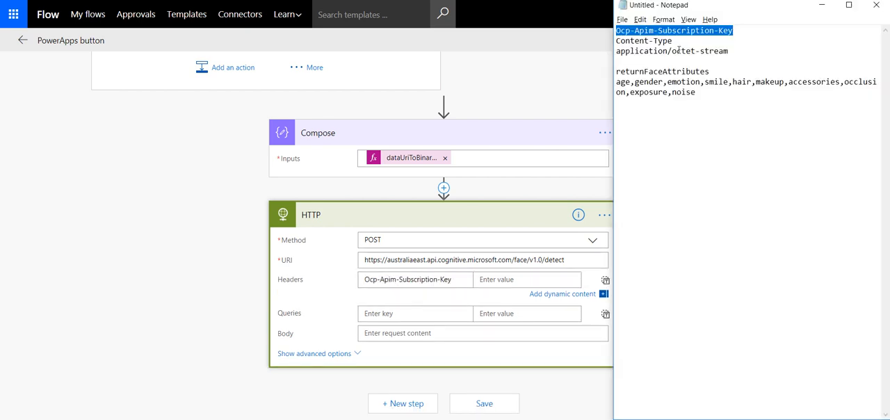
left_click_drag(677, 45, 607, 44)
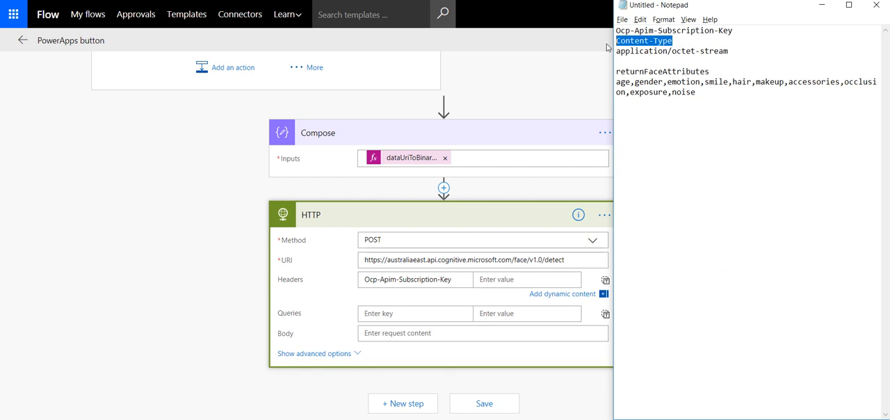
key("alt+Tab")
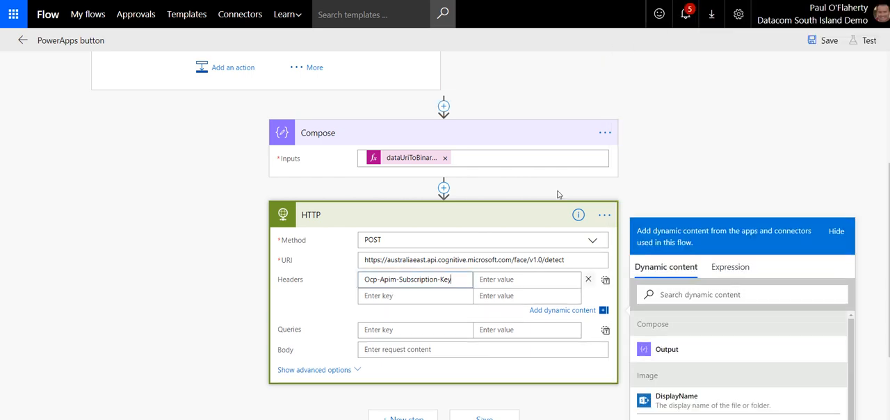
left_click(427, 299)
key("ctrl+v")
Step: Copy application/octet-stream from the Notepad notes into the Content-Type header's value
key("alt+Tab")
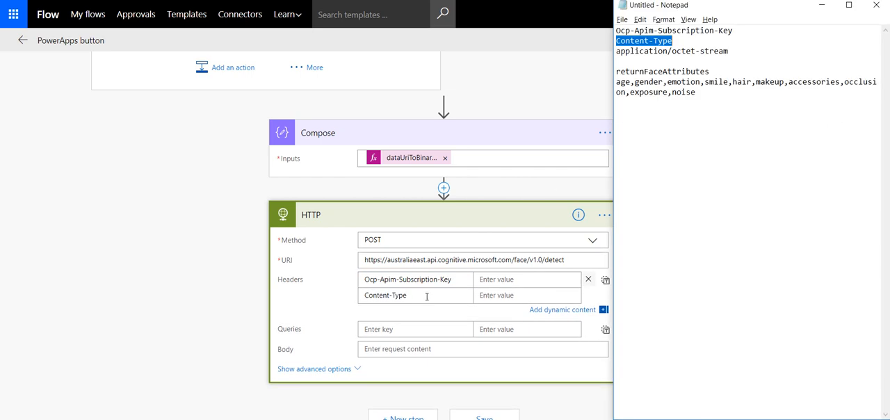
left_click(730, 51)
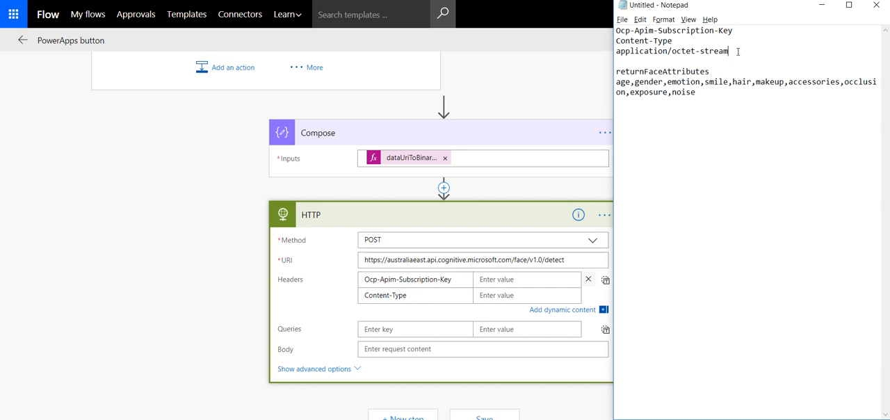
left_click(616, 55, "shift")
key("ctrl+c")
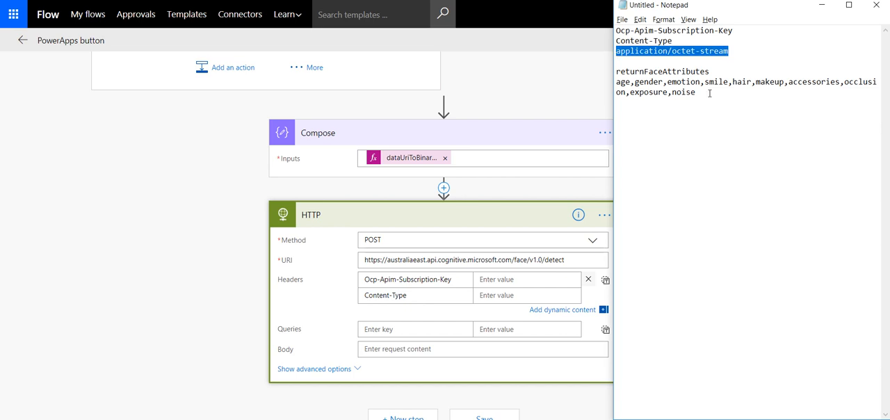
key("alt+Tab")
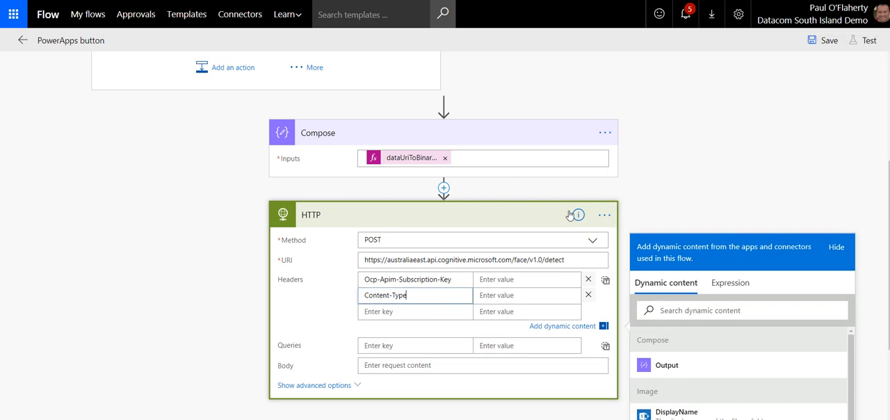
left_click(503, 296)
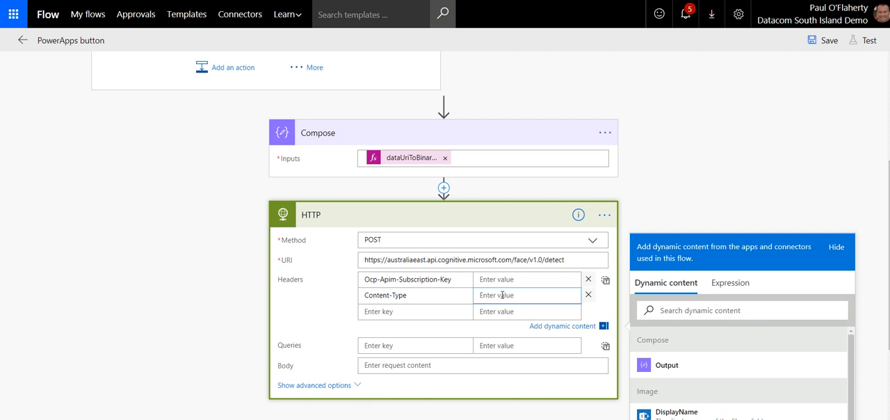
key("ctrl+v")
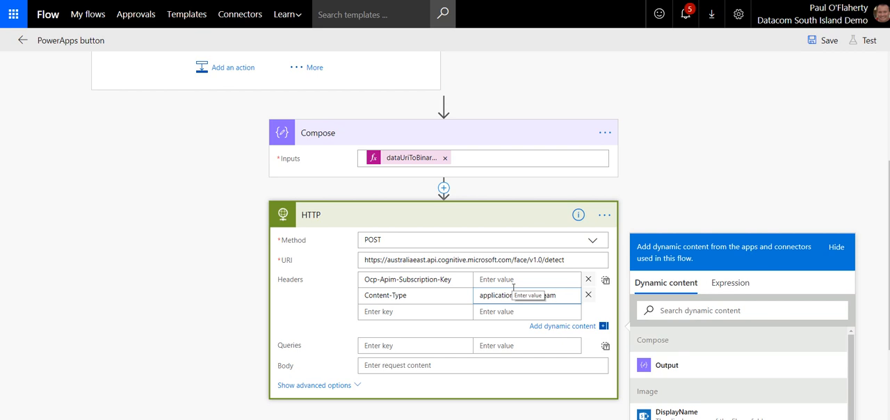
left_click_drag(430, 297, 360, 297)
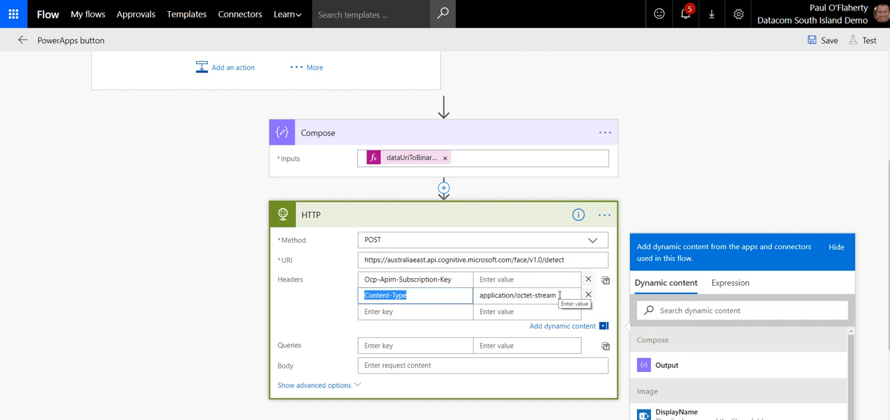
Step: Add the query returnFaceAttributes to the HTTP action, copying its value age,gender,emotion,smile,hair,makeup,accessories,occlusion,exposure,noise from the Notepad notes
key("alt+Tab")
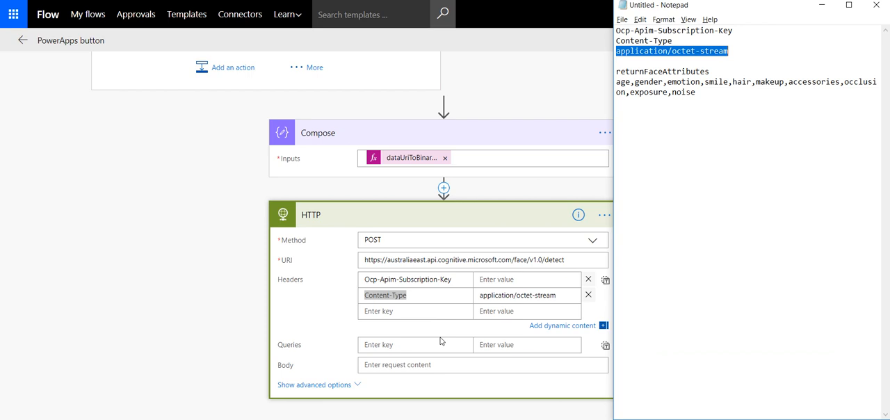
left_click_drag(712, 72, 617, 75)
key("ctrl+c")
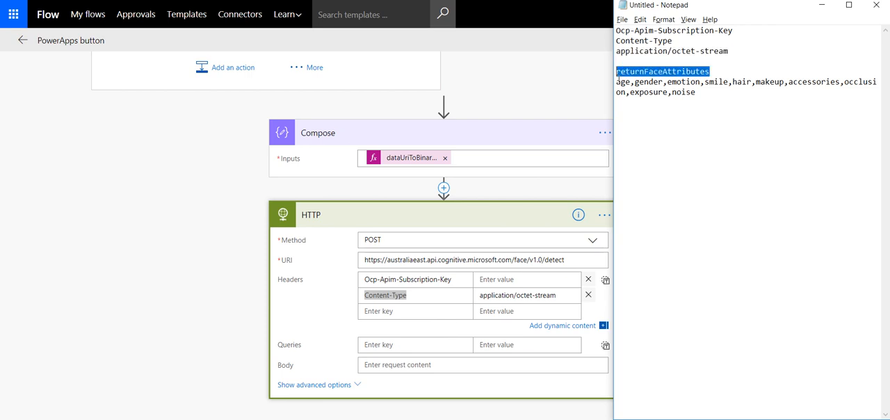
left_click(372, 351)
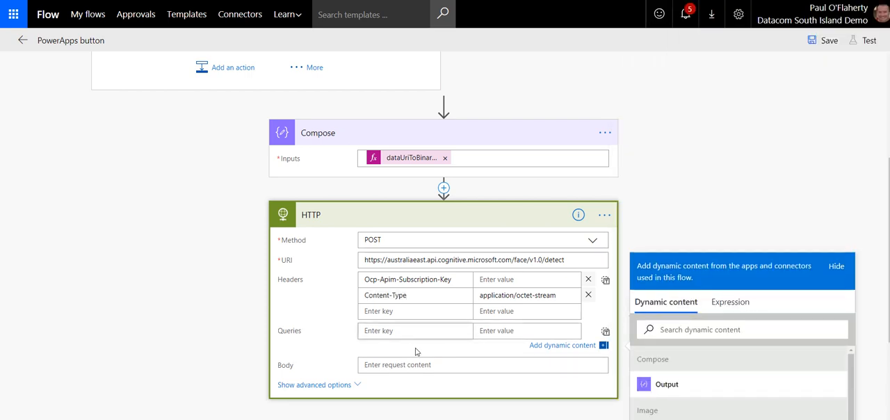
key("ctrl+v")
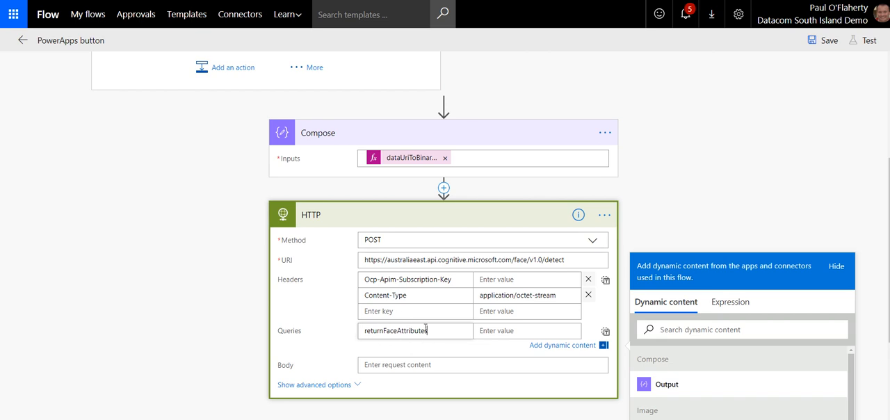
key("alt+Tab")
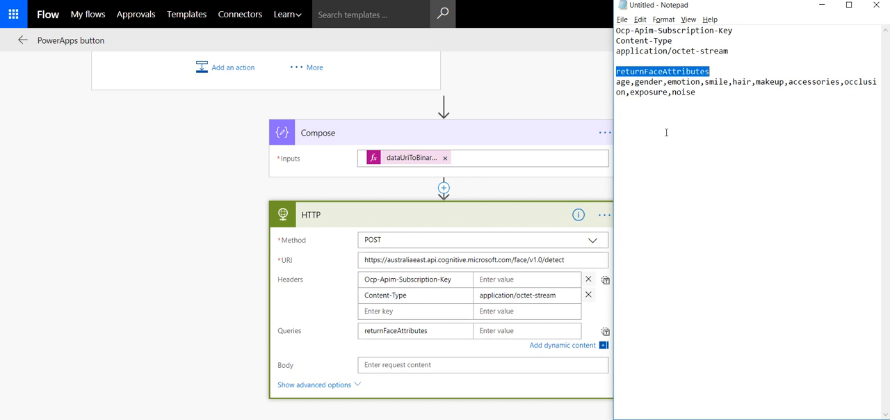
left_click_drag(701, 93, 615, 82)
key("ctrl+c")
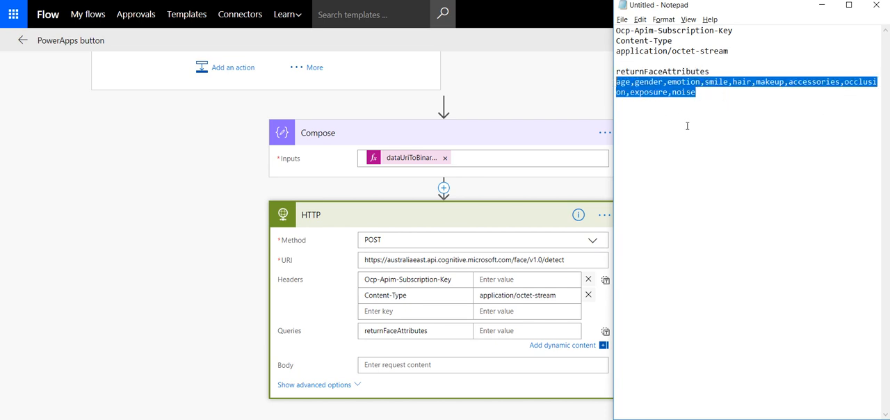
left_click(501, 333)
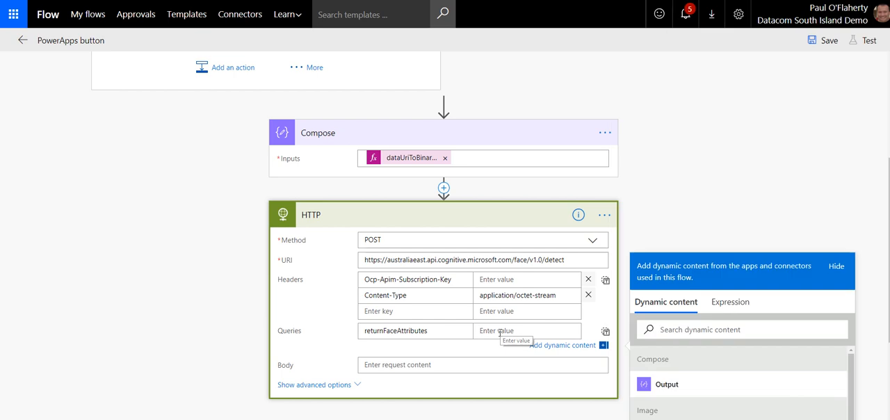
key("ctrl+v")
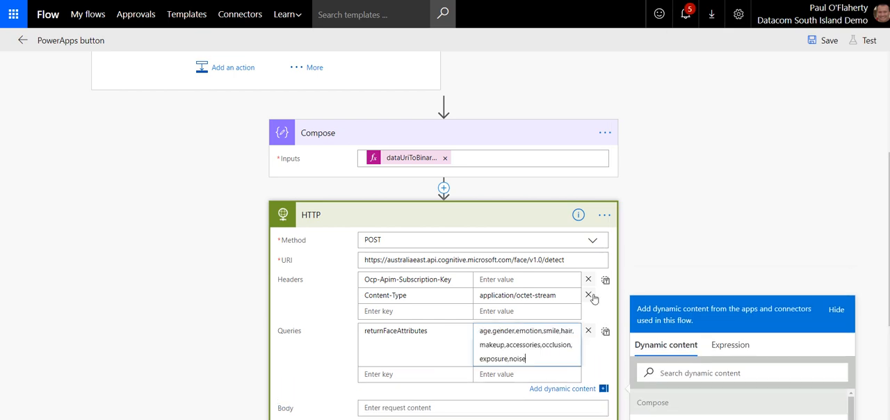
Step: Set the HTTP action's request body to the Output of the Compose action
scroll(469, 215, "down", 2)
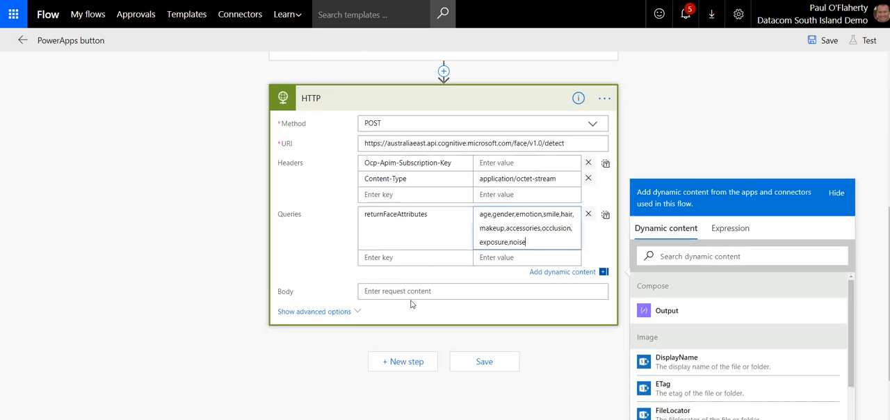
left_click(407, 291)
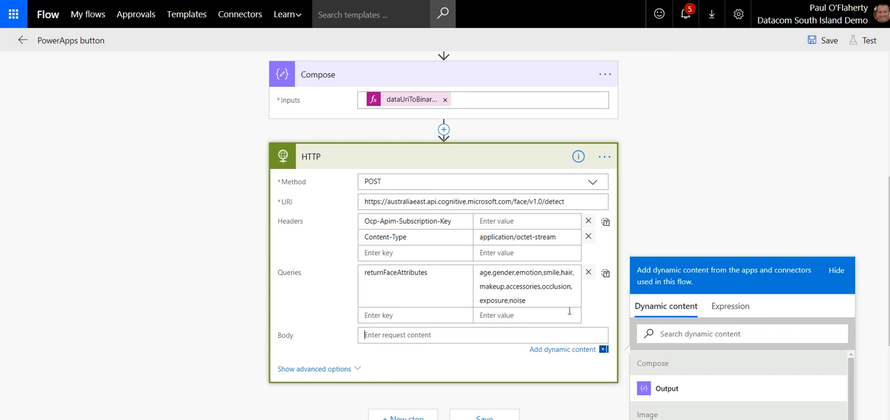
scroll(574, 278, "up", 1)
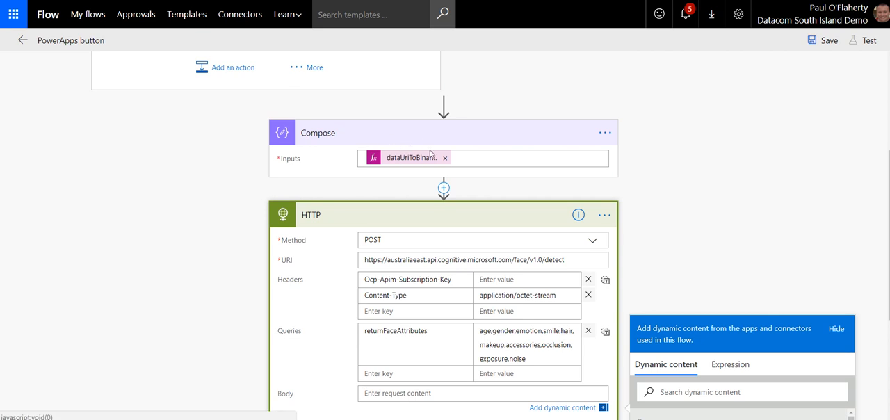
scroll(467, 153, "down", 1)
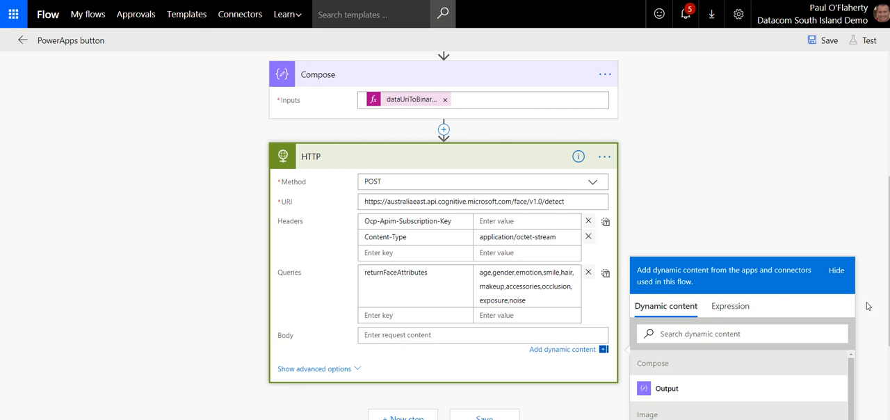
scroll(868, 307, "down", 1)
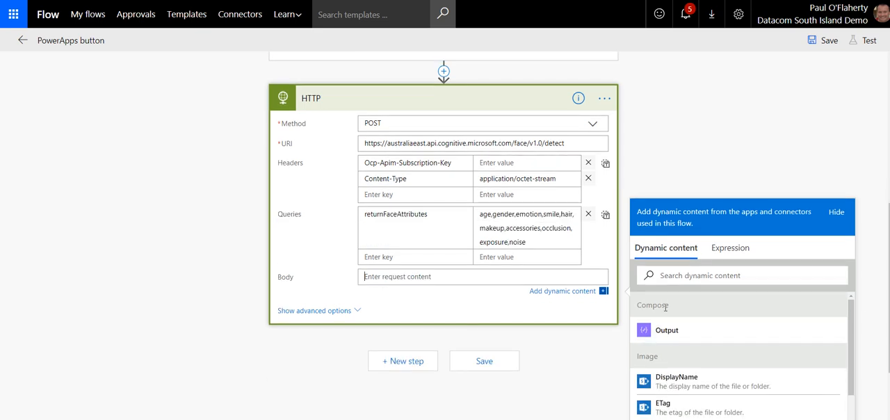
left_click(671, 336)
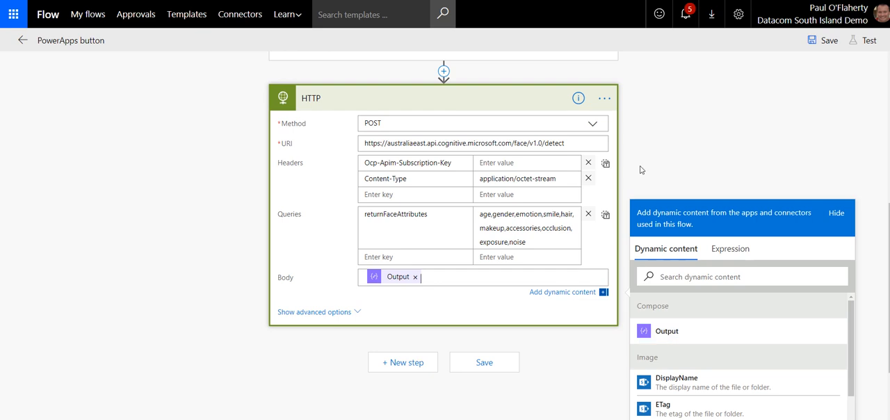
Step: Select the empty value of the Ocp-Apim-Subscription-Key header, check the FaceTest resource in the Azure portal, and return to the flow
scroll(642, 165, "up", 1)
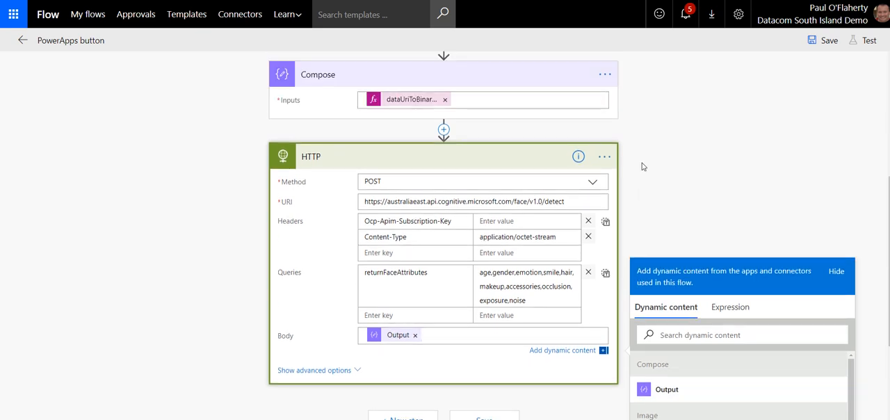
left_click(515, 221)
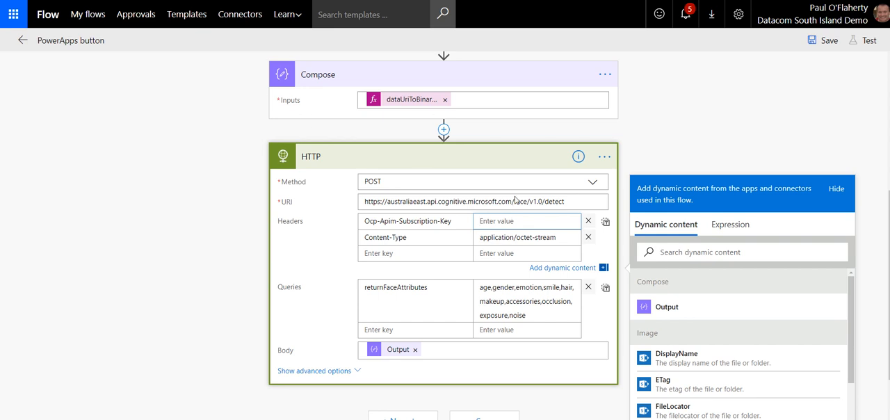
key("ctrl+Tab")
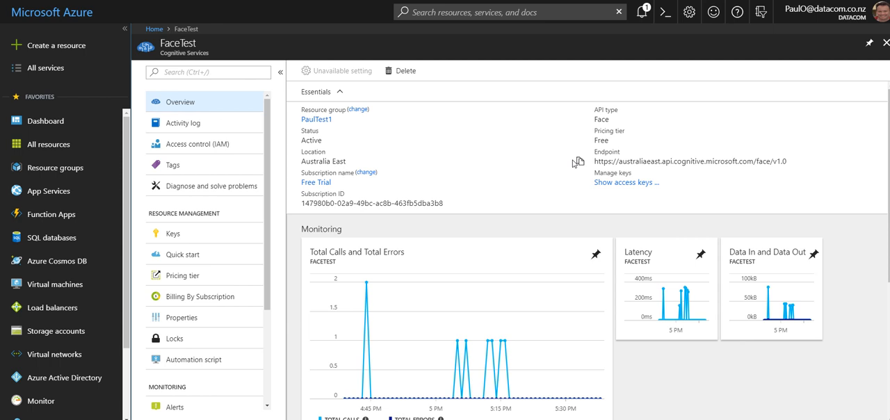
key("ctrl+Tab")
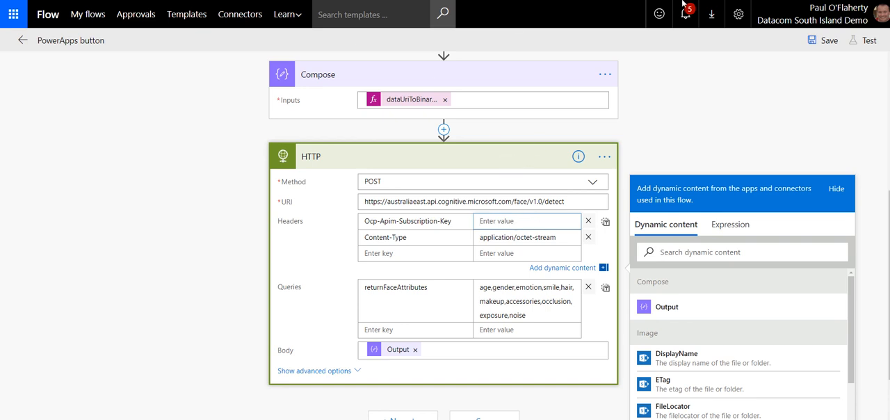
Step: Collapse the HTTP, Compose and Condition cards in the flow
left_click(428, 155)
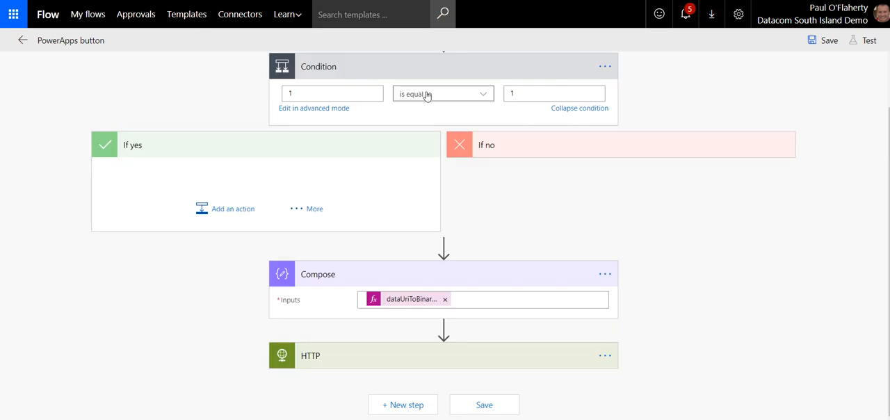
left_click(464, 279)
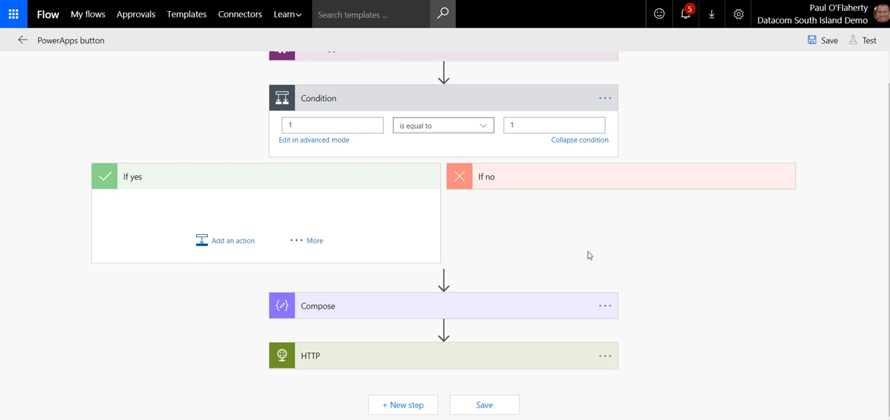
left_click(460, 106)
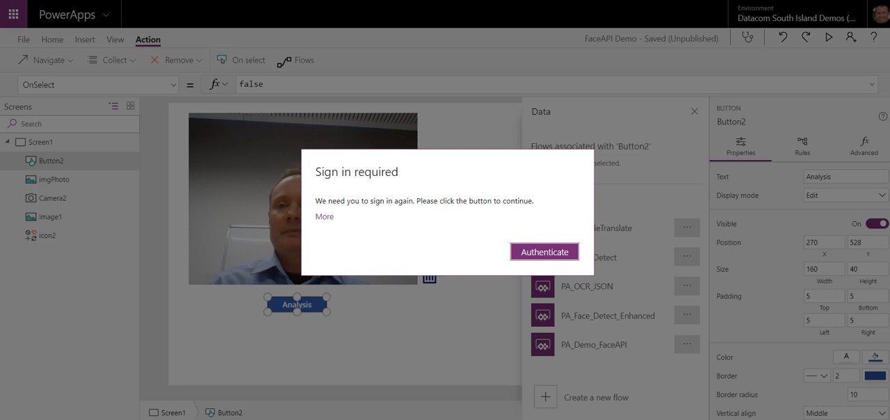
Step: In the PowerApps editor, authenticate again and reopen the list of flows for the Analysis button
left_click(546, 252)
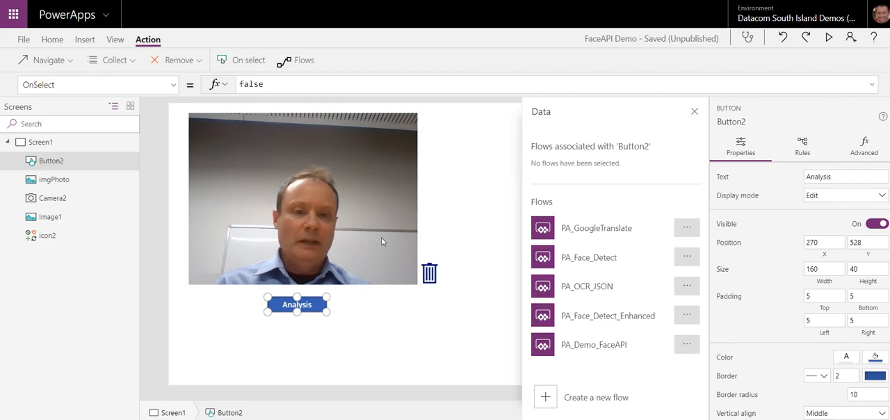
left_click(695, 113)
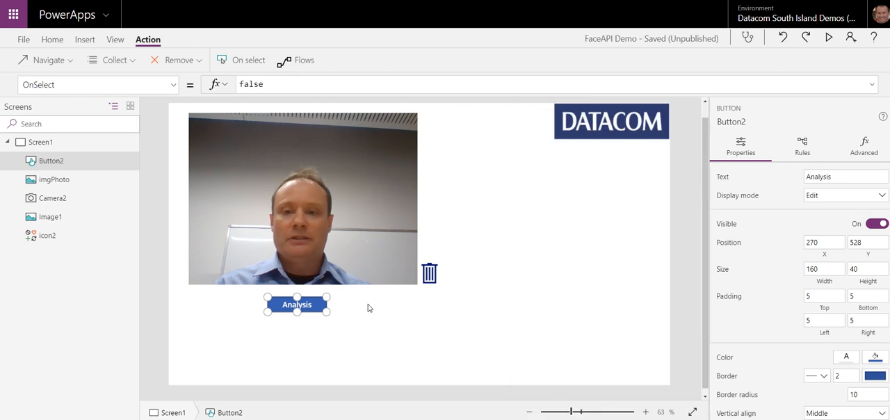
left_click(387, 338)
left_click(313, 309)
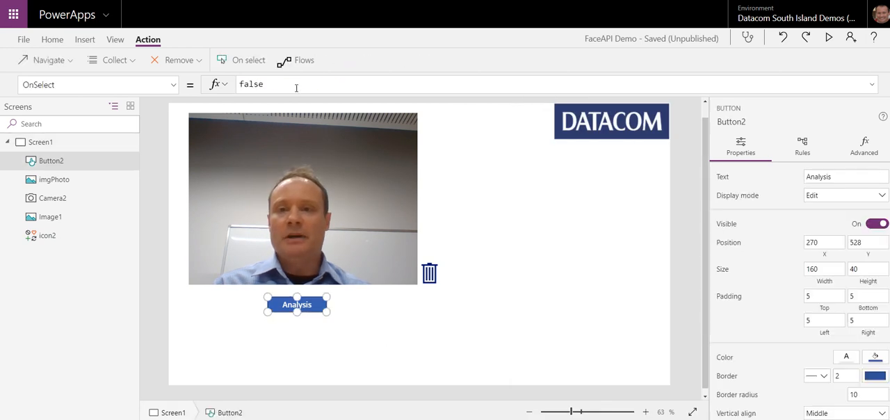
left_click(298, 62)
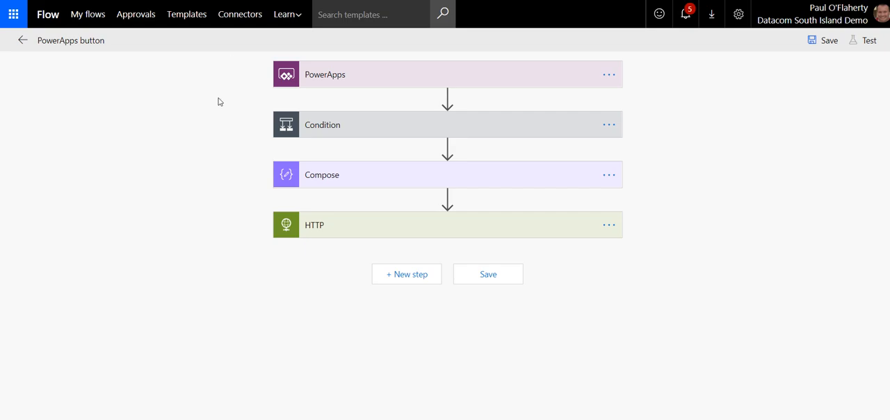
Step: Rename the flow as PA_FaceDemoYT, save it and leave the flow editor
left_click(104, 41)
key("BackSpace")
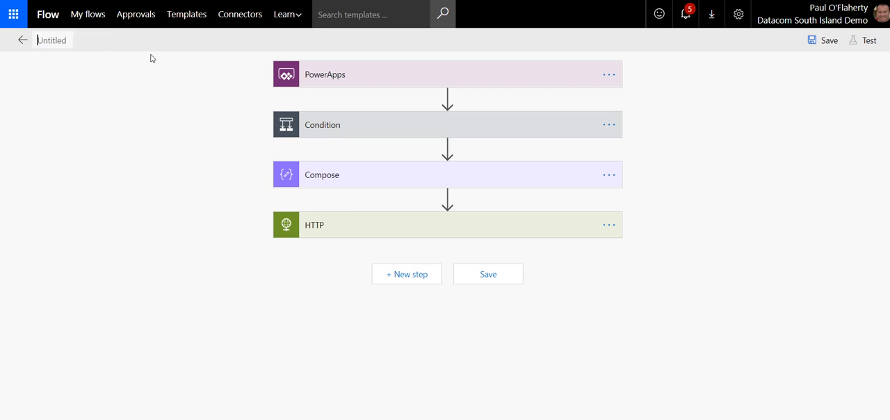
type("PA_")
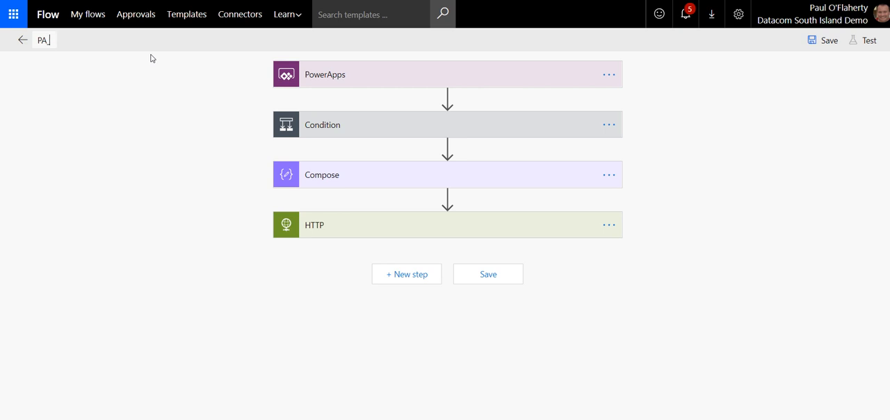
type("FaceDemo")
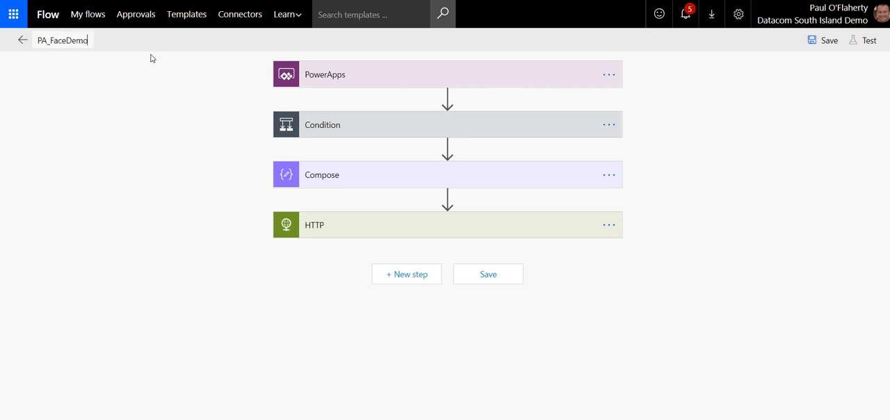
type("YT")
left_click(817, 44)
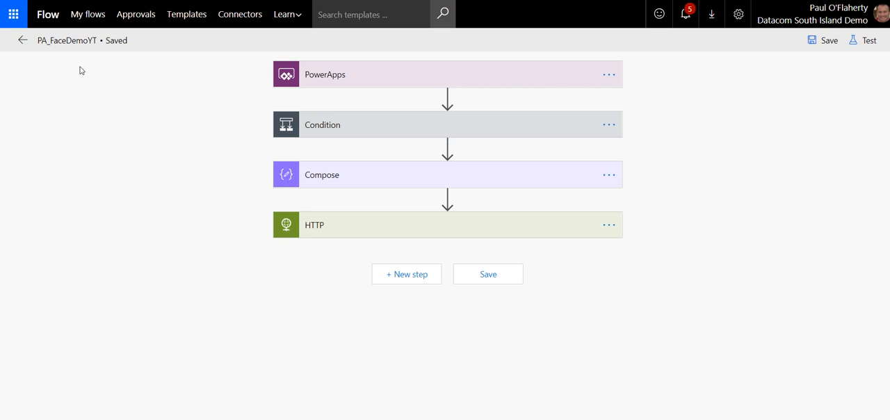
left_click(28, 44)
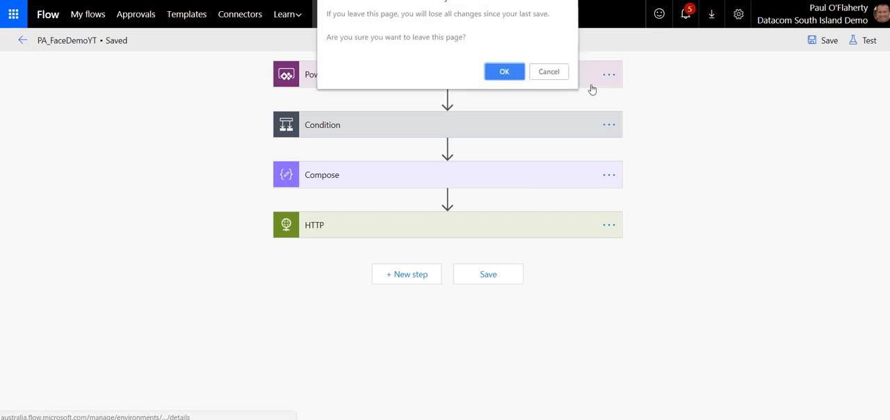
left_click(505, 73)
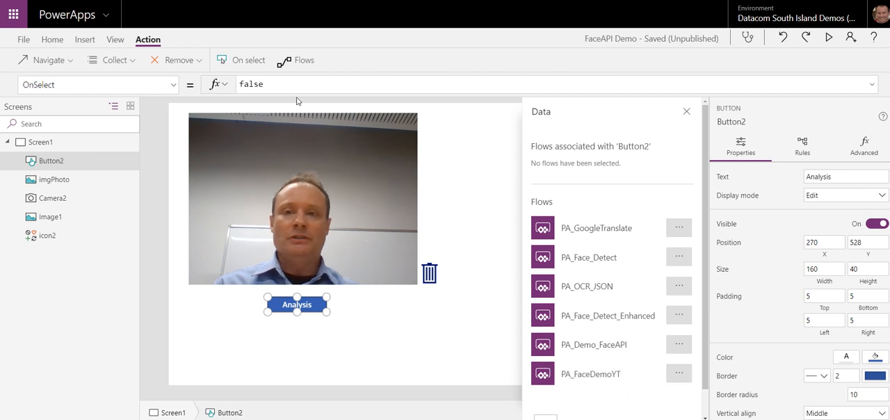
Step: Attach the PA_FaceDemoYT flow to the Analysis button, with the OnSelect formula PA_FaceDemoYT.Run(First(colPhoto).Url)
left_click(598, 382)
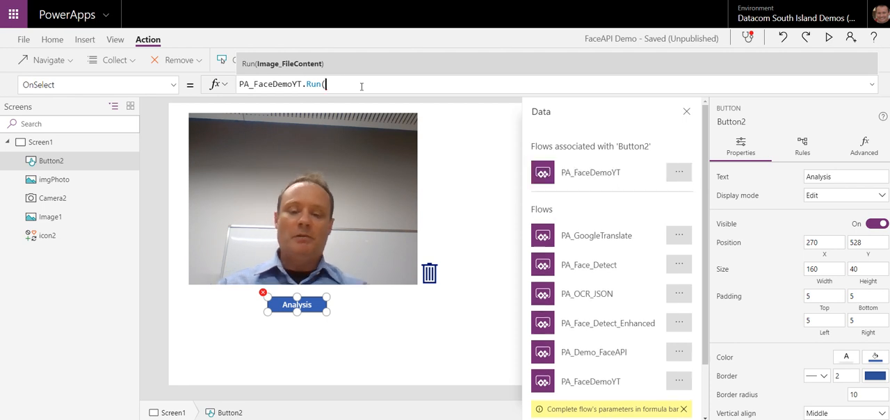
type("Foir")
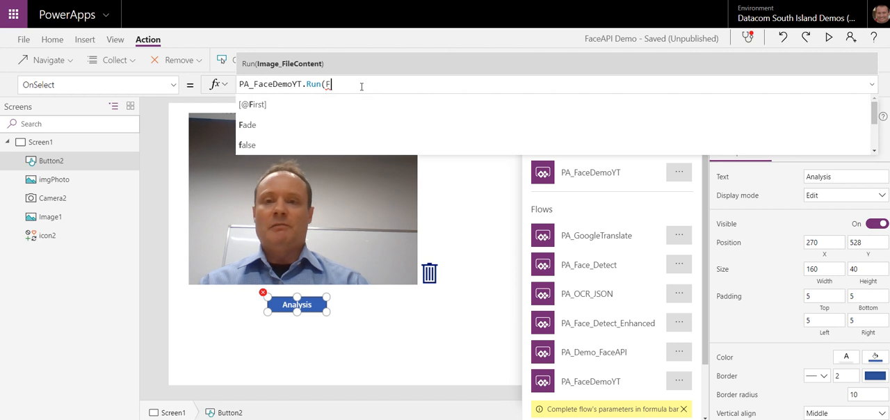
key("BackSpace")
key("BackSpace")
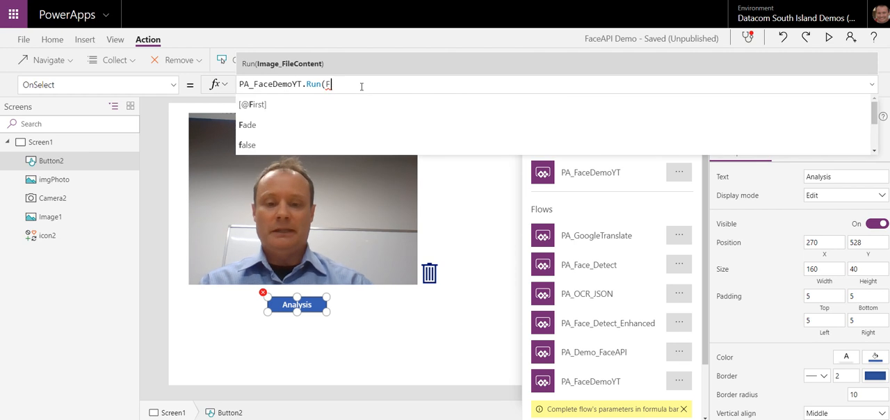
type("irst")
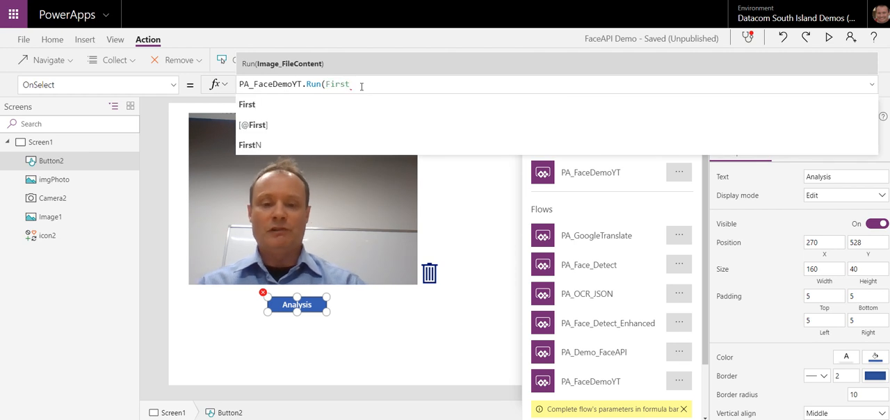
type("(")
type("col")
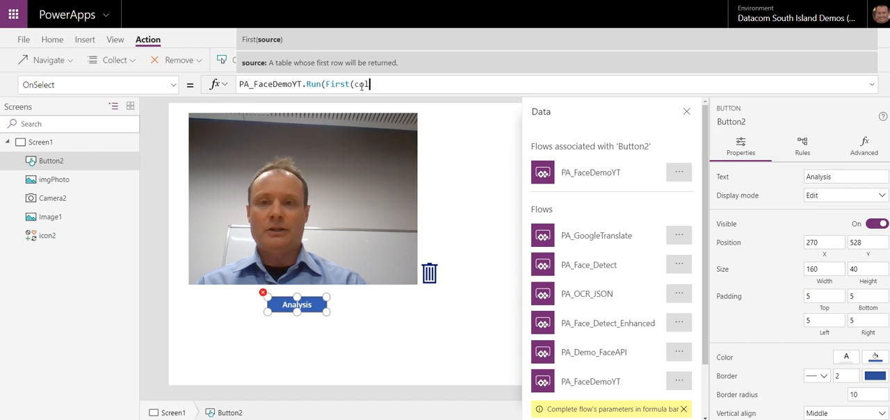
type("Photo")
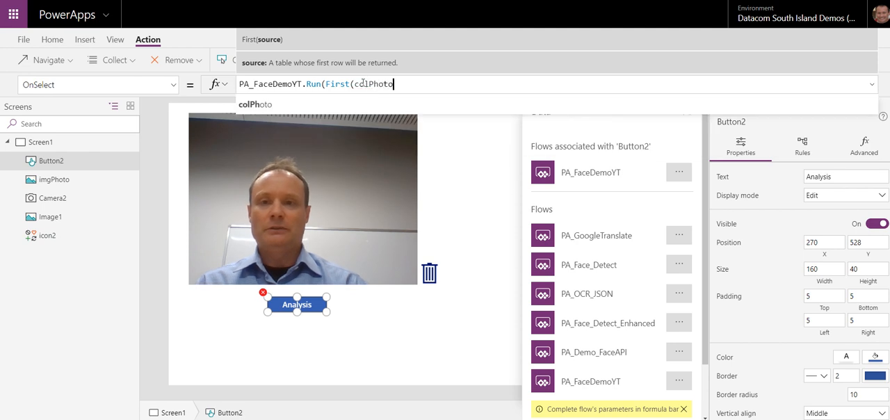
type(").")
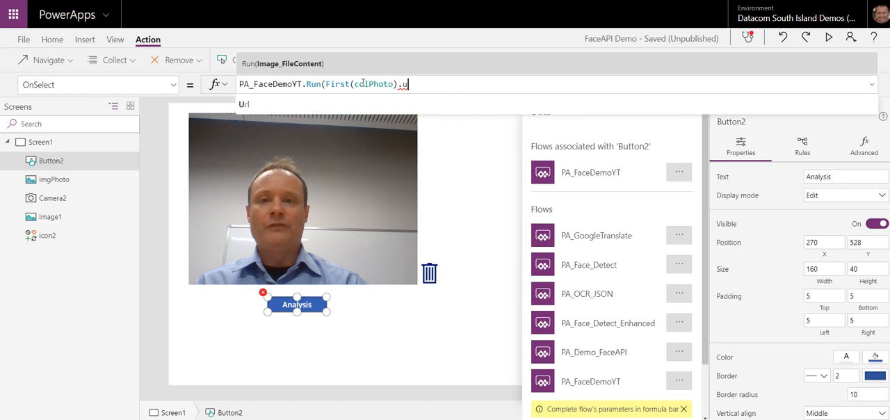
type("u")
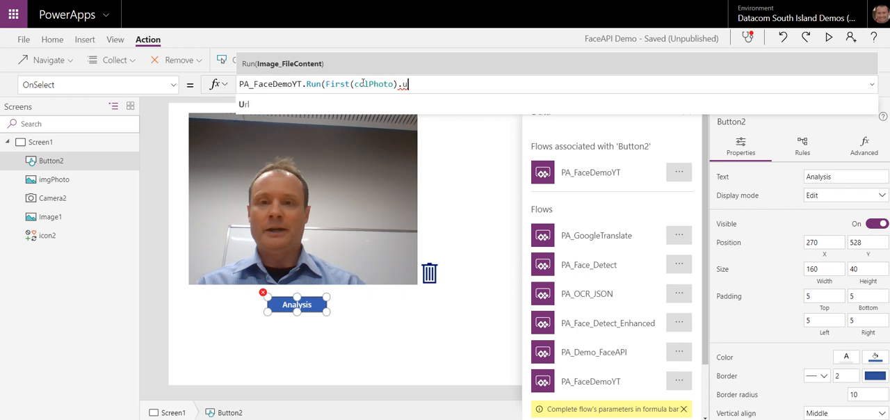
key("Tab")
type(")")
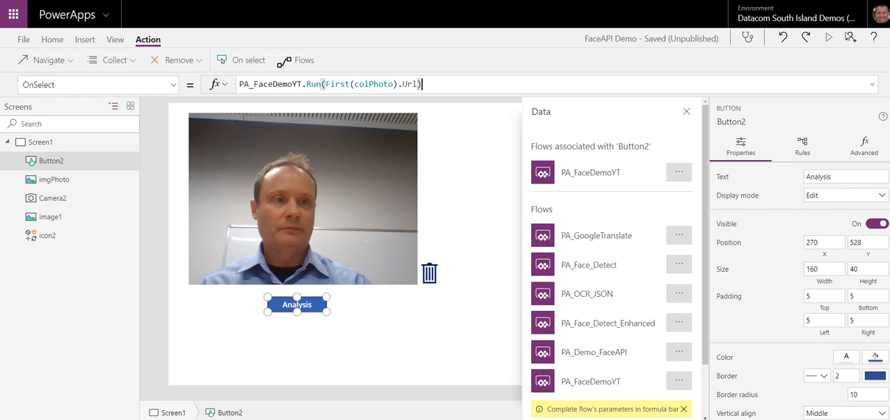
Step: Preview the app, take a photo with the camera and run the analysis on it
left_click(831, 39)
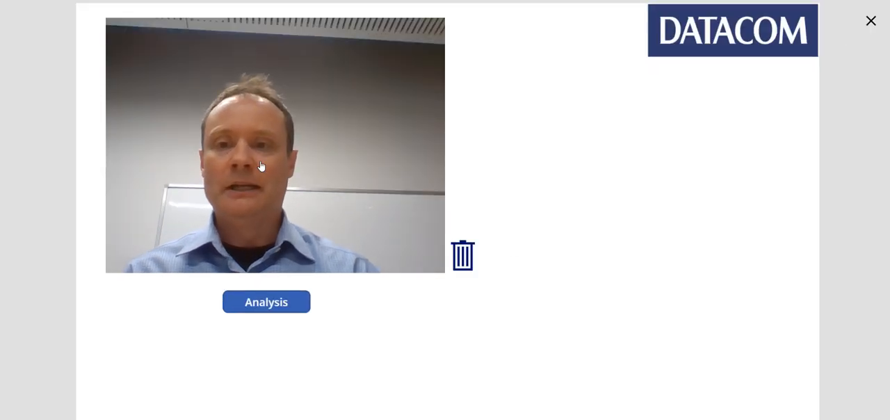
left_click(304, 181)
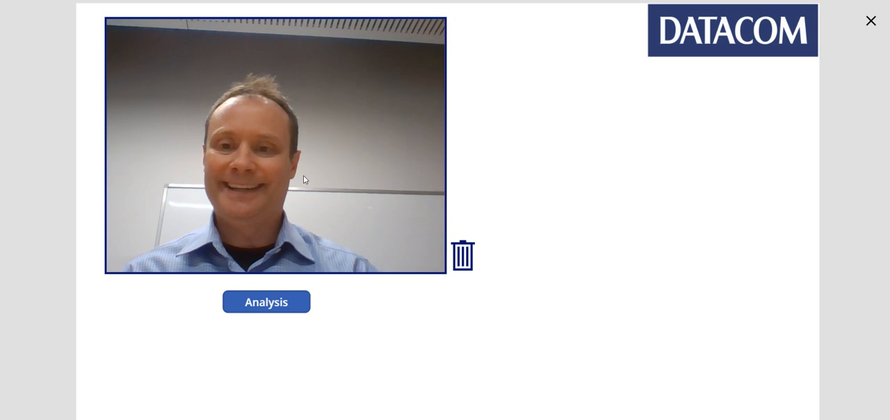
left_click(264, 307)
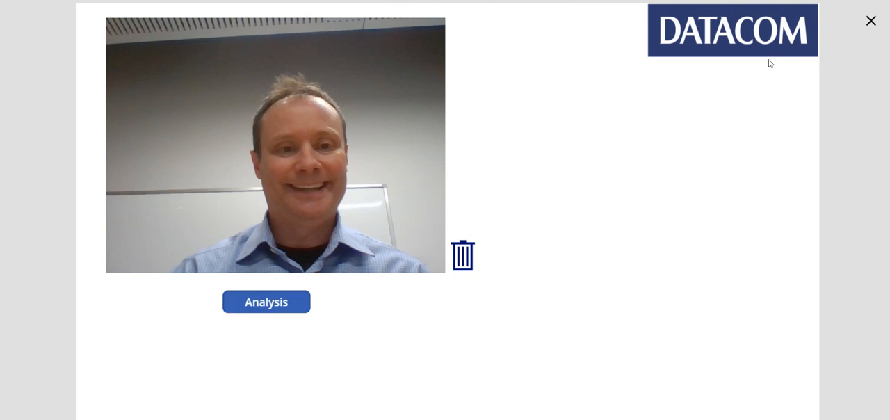
Step: Close the app preview, switch to Flow, refresh the PA_FaceDemoYT page and open its latest run
left_click(870, 22)
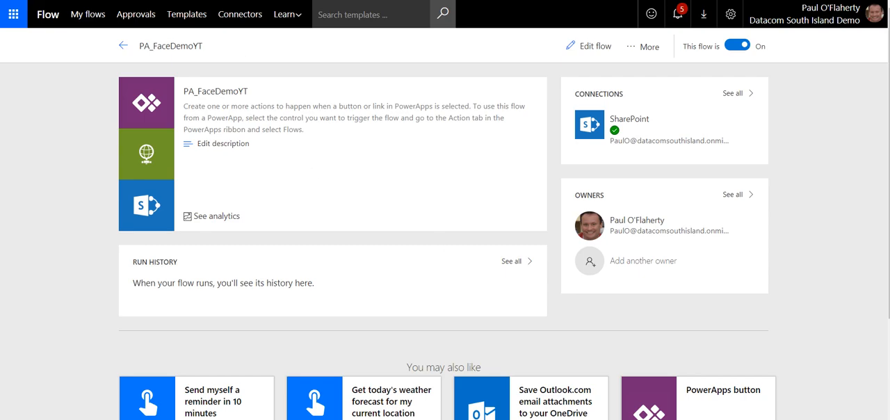
key("F5")
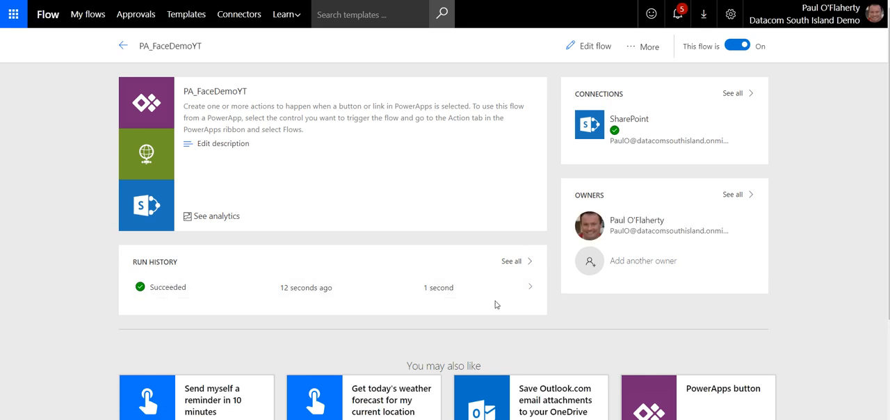
left_click(529, 290)
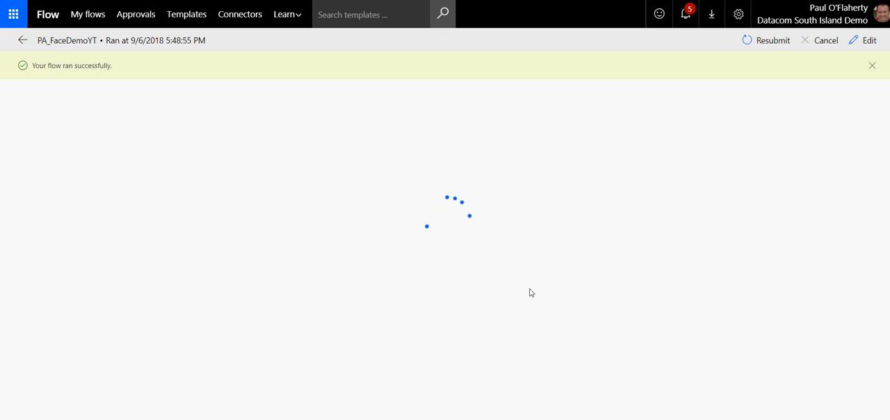
Step: Examine the Compose action's inputs and outputs in the flow run, then collapse its details
scroll(695, 202, "down", 2)
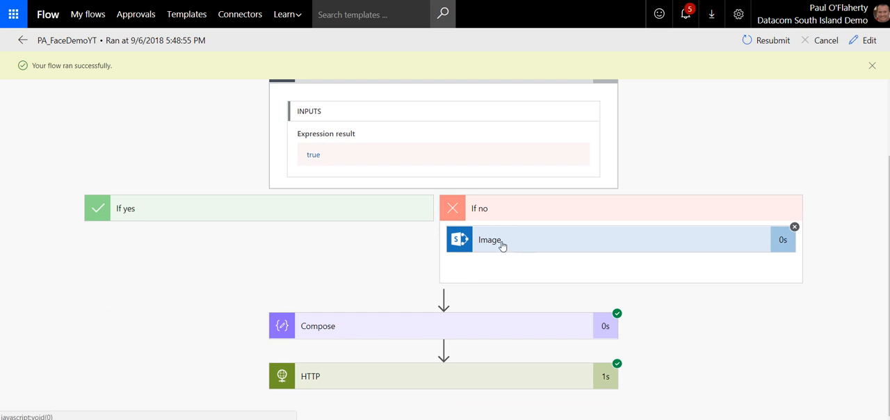
left_click(493, 331)
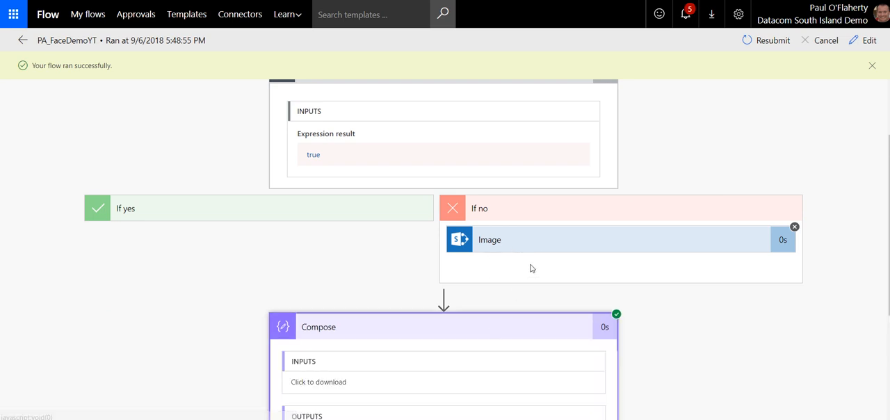
scroll(530, 265, "down", 4)
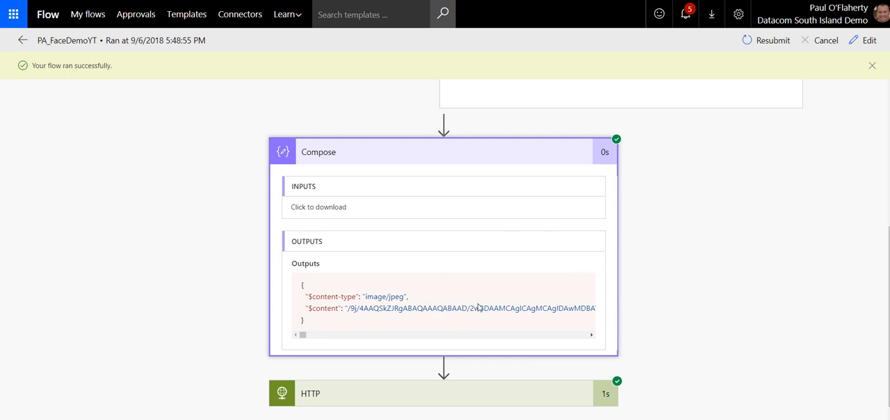
left_click(438, 152)
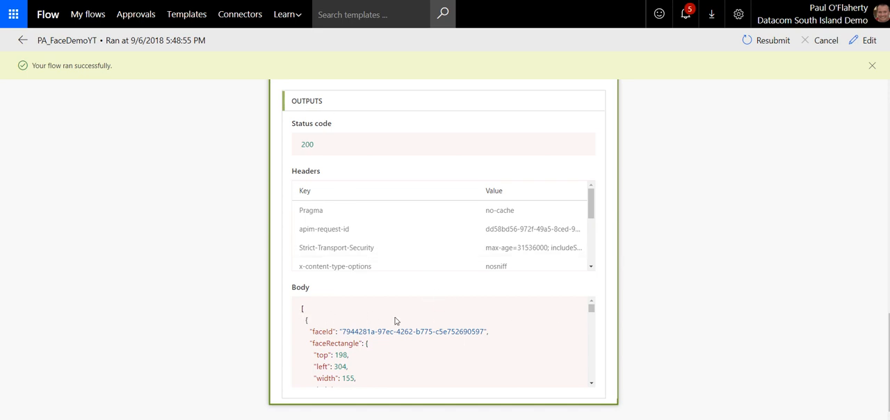
Step: Read through the HTTP action's response body, examining the face attributes such as age, gender, emotion, exposure, makeup and occlusion
scroll(394, 319, "down", 2)
scroll(393, 318, "up", 2)
scroll(409, 334, "down", 2)
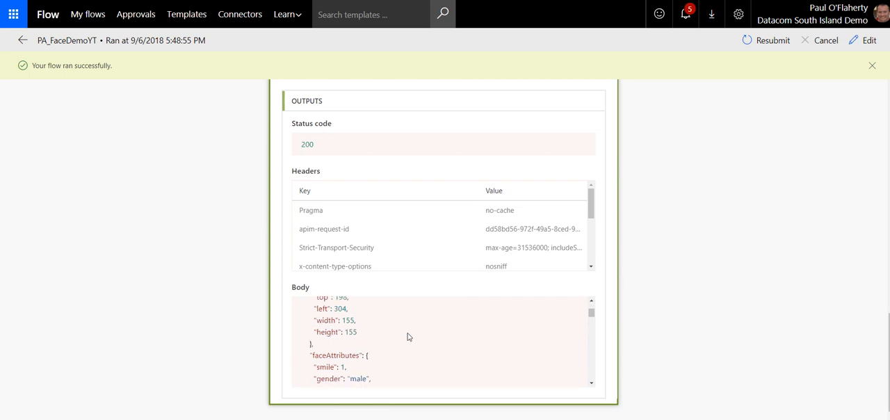
scroll(407, 334, "up", 2)
scroll(348, 344, "down", 2)
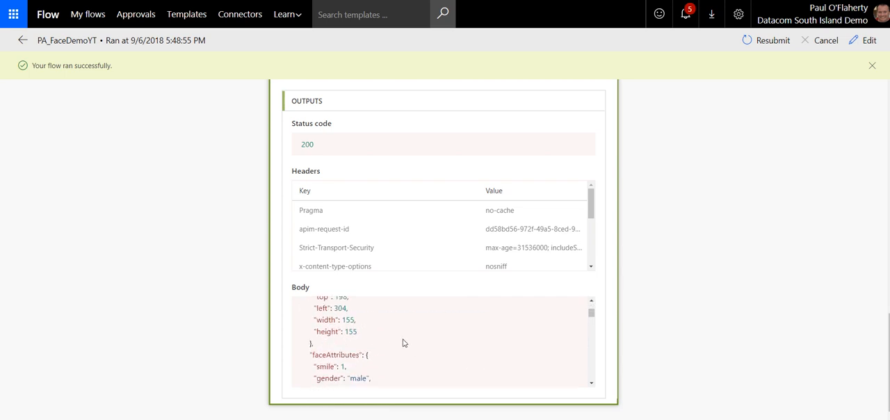
scroll(404, 342, "down", 2)
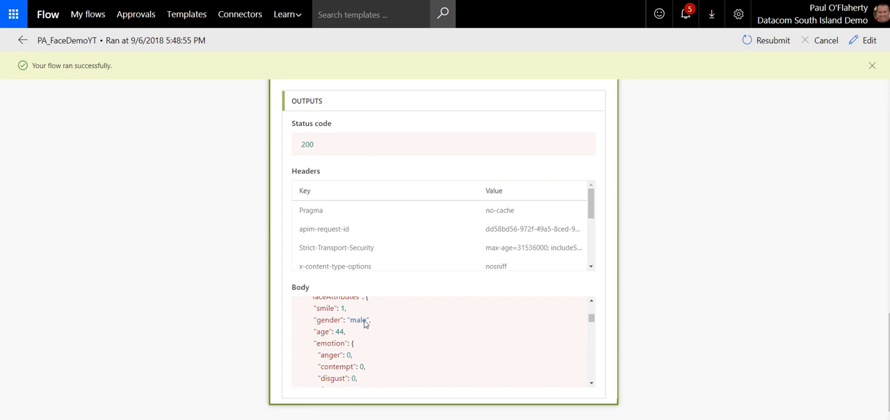
scroll(356, 335, "down", 5)
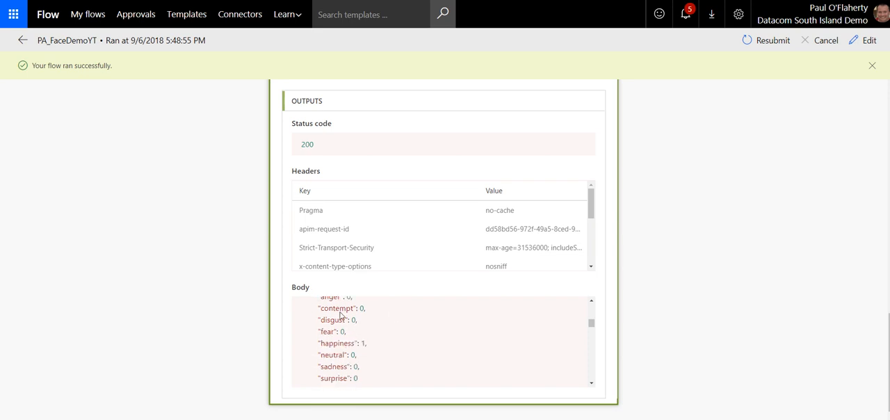
scroll(463, 336, "up", 2)
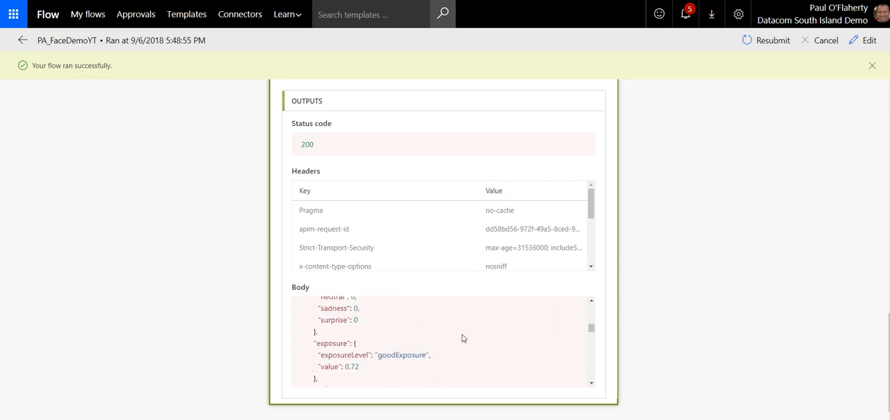
scroll(461, 339, "down", 2)
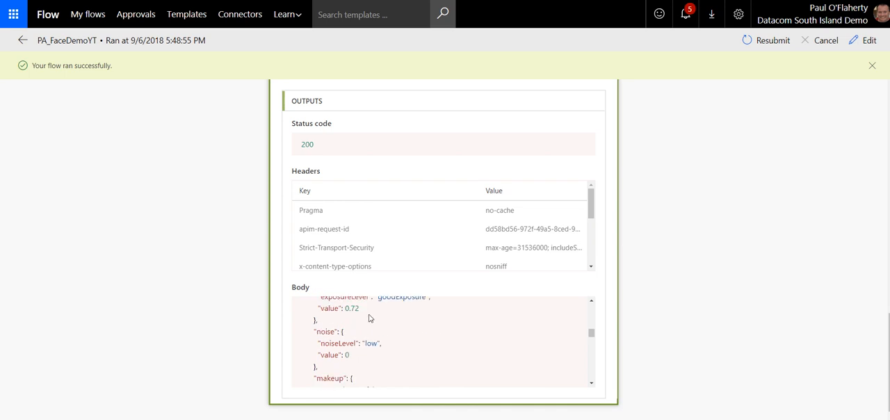
scroll(379, 321, "up", 2)
scroll(455, 340, "down", 2)
scroll(445, 346, "down", 2)
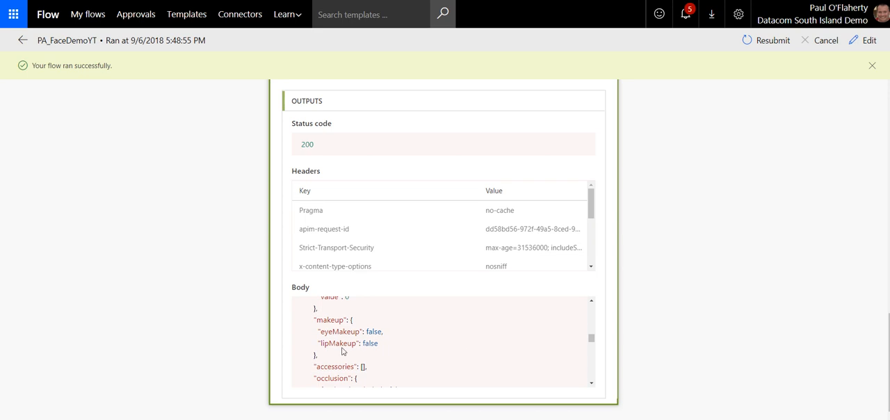
scroll(379, 345, "down", 2)
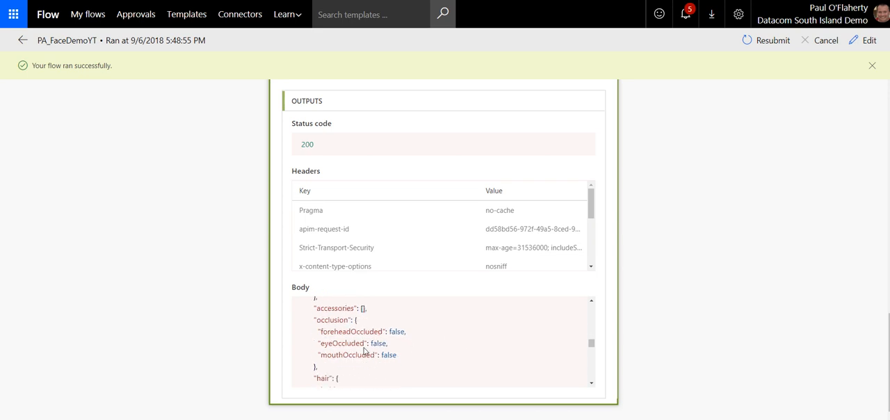
scroll(424, 344, "up", 10)
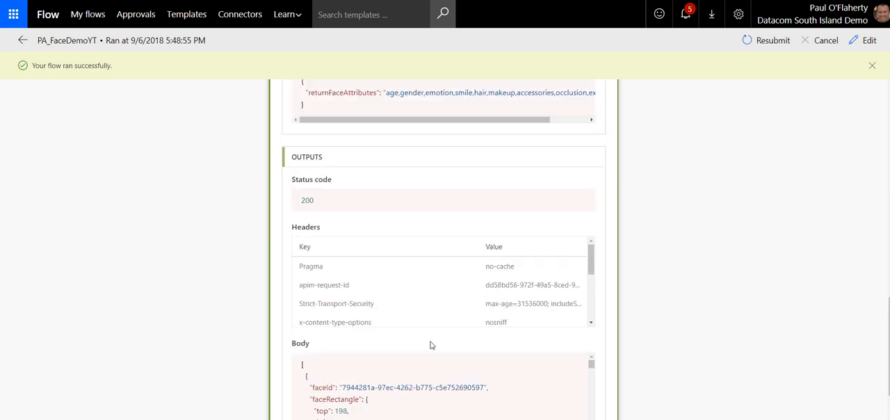
Step: Select the HTTP action's entire JSON response body and open the flow for editing
scroll(538, 284, "up", 1)
scroll(699, 324, "down", 2)
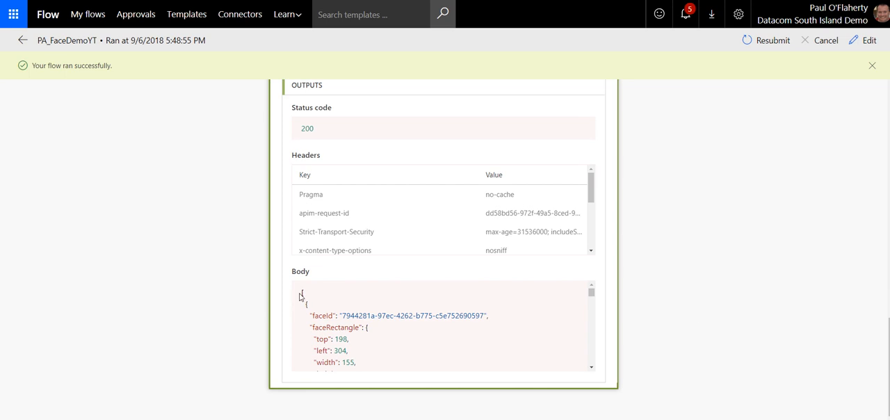
left_click_drag(308, 301, 376, 380)
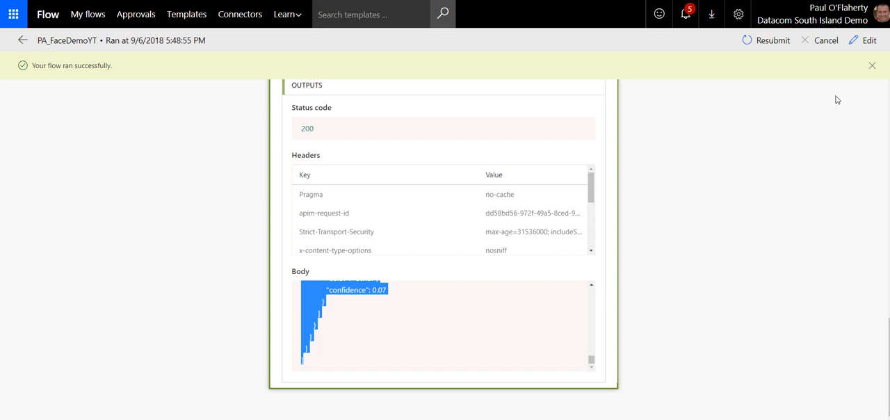
left_click(865, 40)
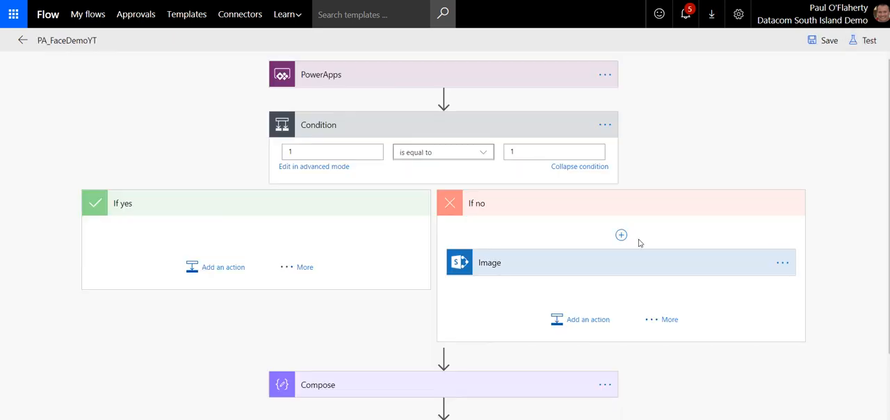
Step: Add a Respond to PowerApps action after the HTTP action and display its available output types
scroll(591, 247, "down", 2)
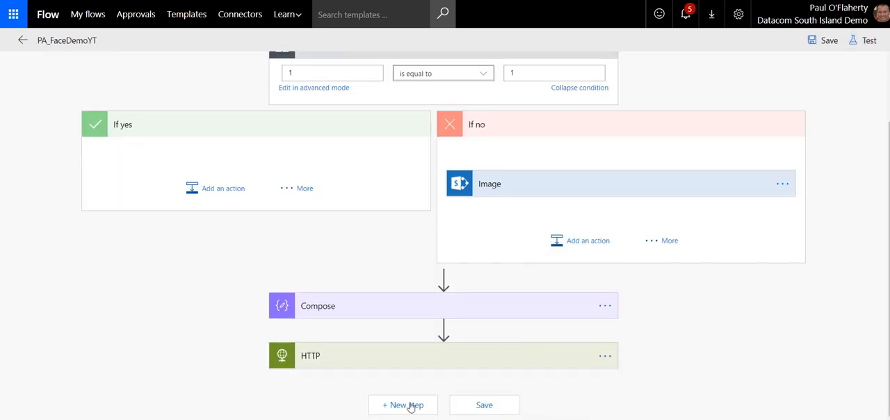
left_click(408, 405)
scroll(675, 346, "down", 2)
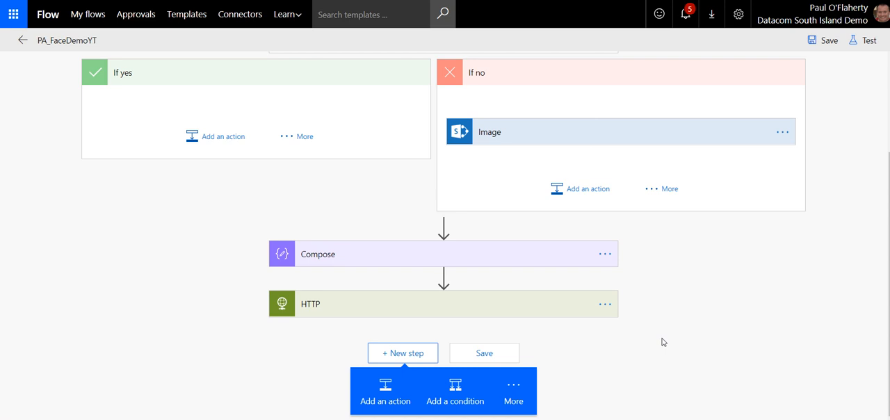
left_click(386, 396)
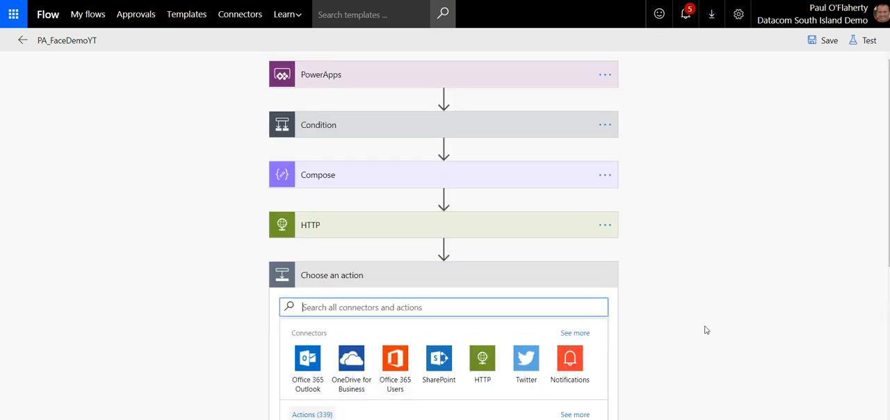
scroll(706, 330, "down", 2)
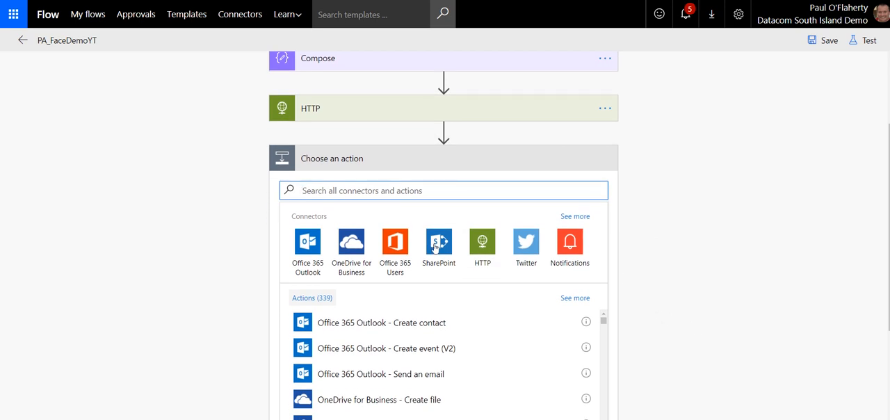
type("powerapps")
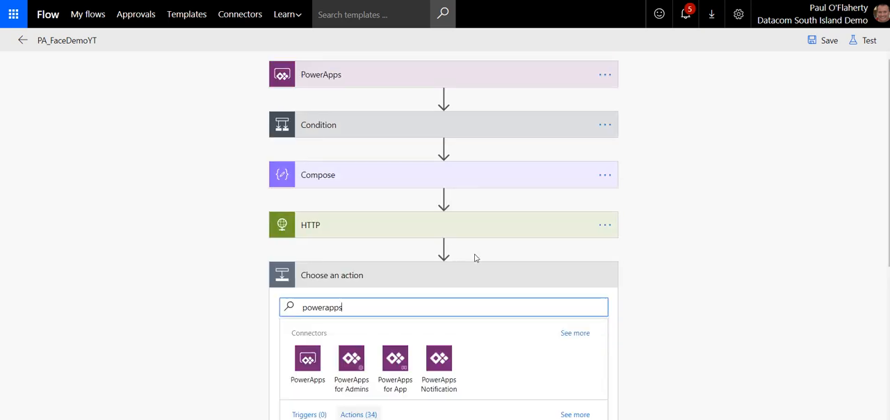
scroll(673, 321, "down", 1)
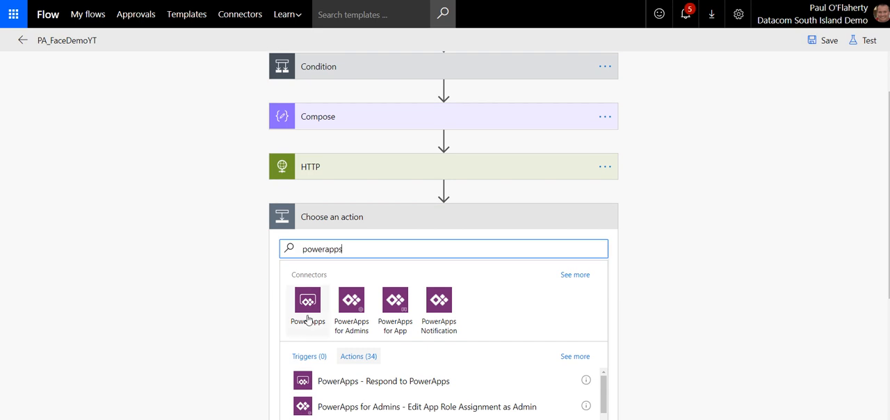
left_click(400, 384)
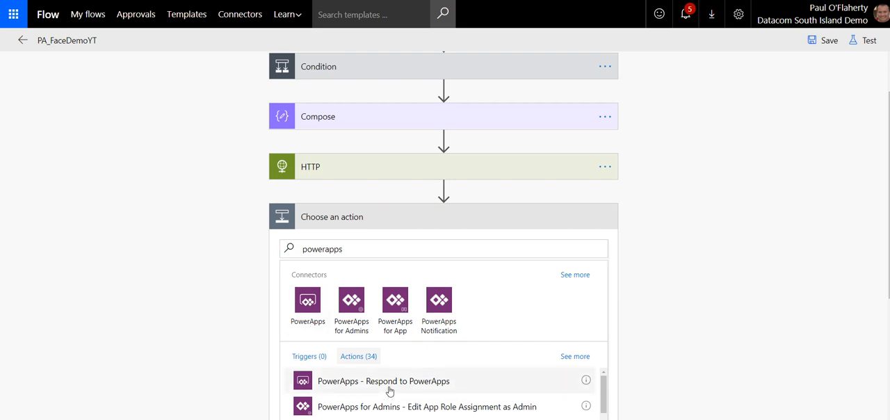
left_click(295, 310)
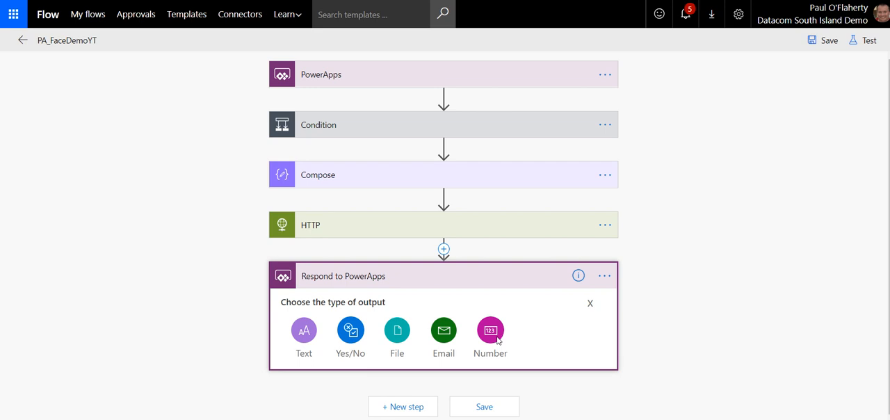
Step: Dismiss the output type choice and delete the Respond to PowerApps action from the flow
left_click(591, 305)
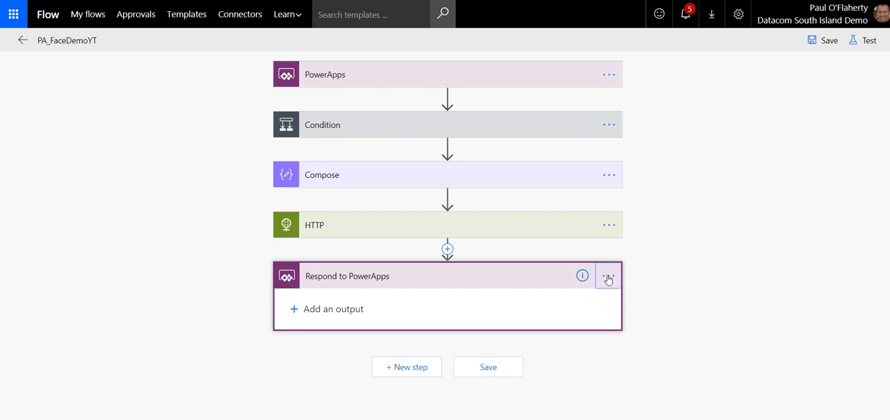
left_click(606, 276)
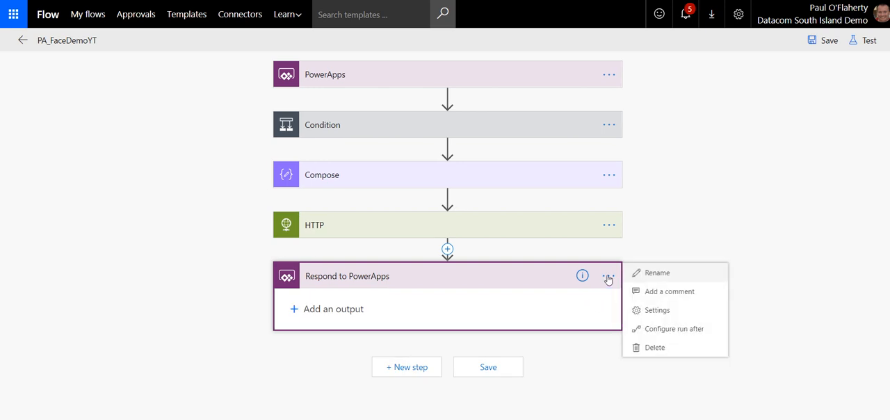
left_click(657, 347)
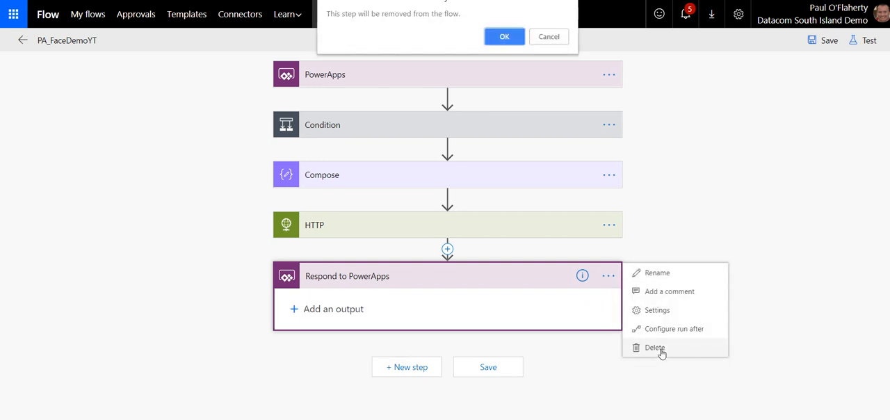
left_click(510, 36)
Step: Add a Request - Response action after the HTTP action, searching the actions for "response"
left_click(397, 276)
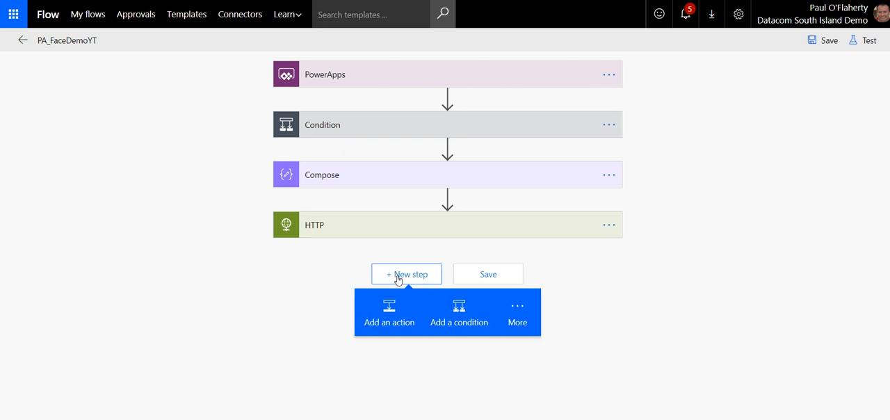
left_click(381, 316)
type("response")
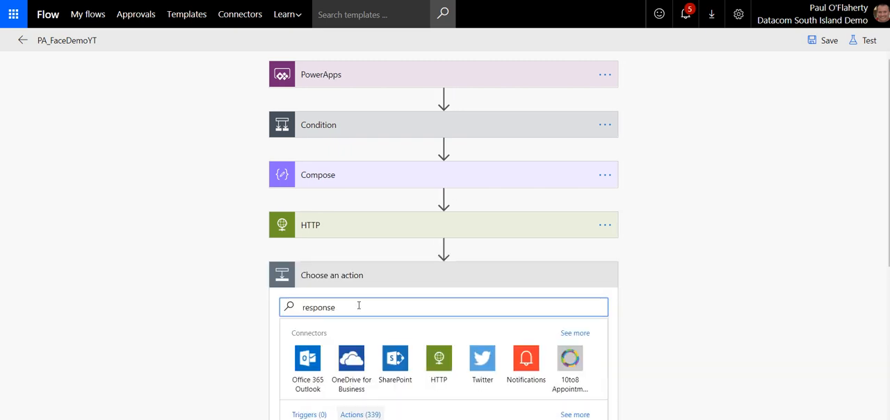
scroll(701, 278, "down", 2)
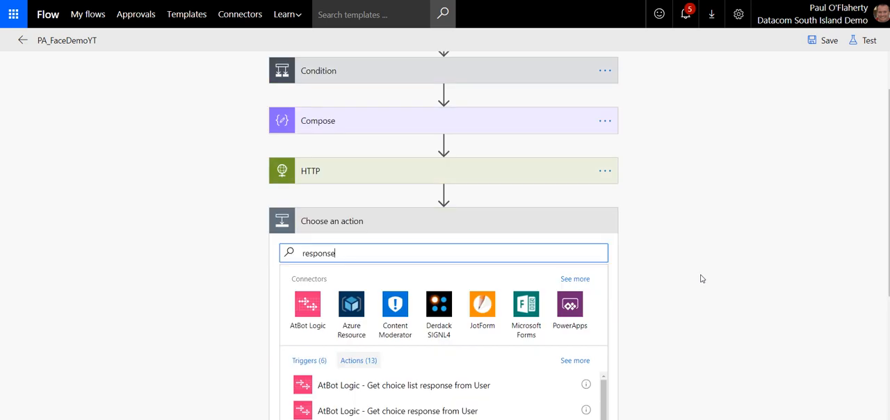
scroll(626, 278, "down", 1)
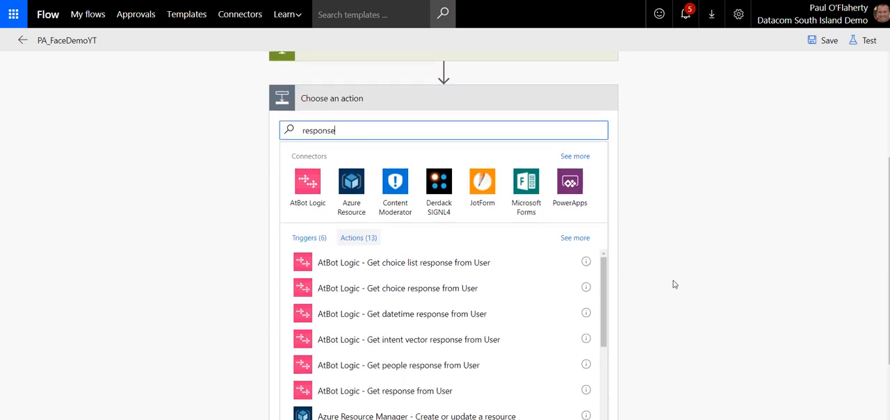
scroll(560, 278, "down", 3)
scroll(552, 276, "down", 3)
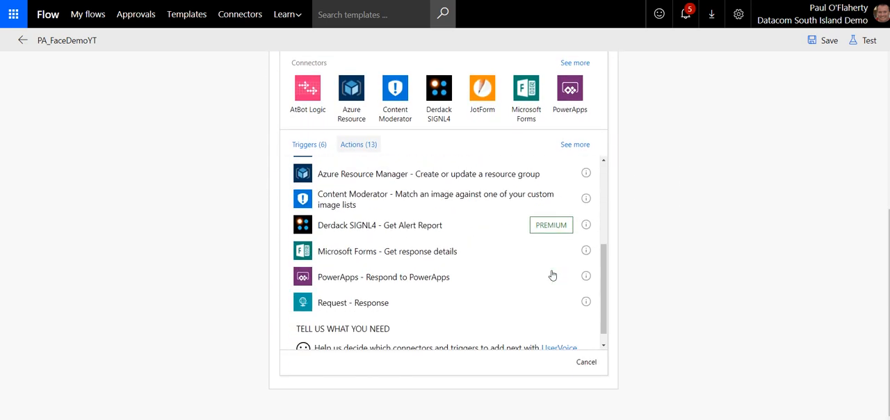
scroll(551, 276, "down", 1)
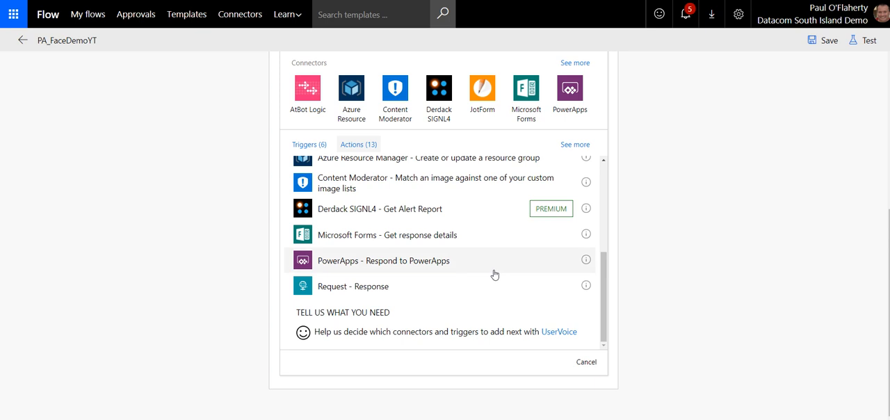
left_click(341, 292)
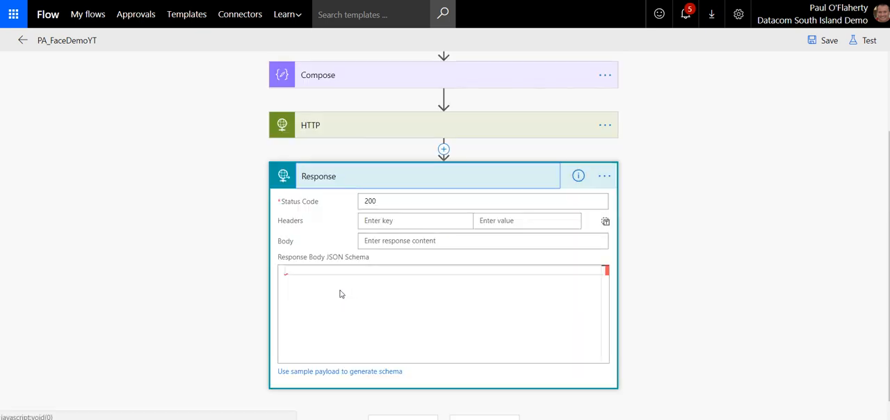
Step: Generate the Response action's body JSON schema from the copied face analysis JSON as the sample payload
scroll(680, 260, "up", 1)
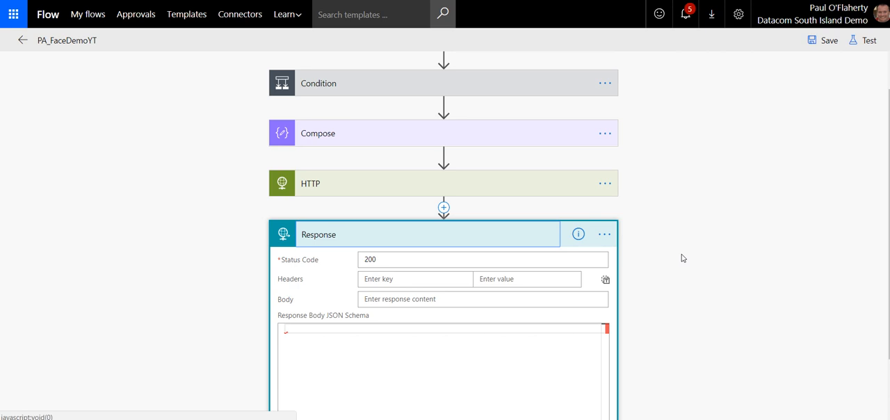
scroll(624, 241, "down", 1)
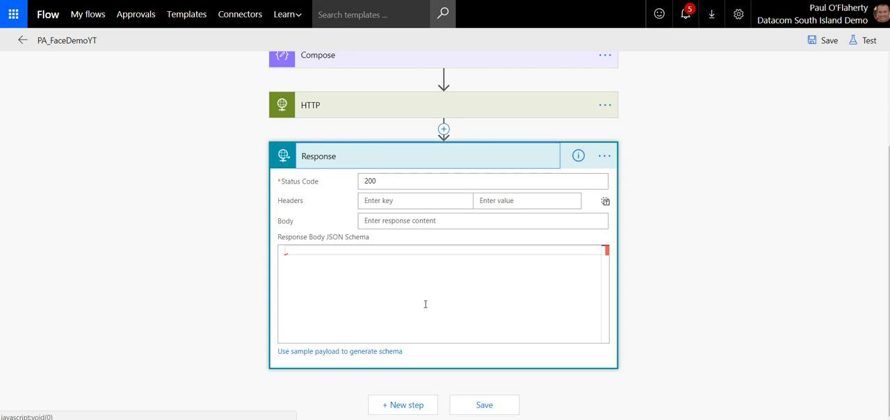
left_click(341, 356)
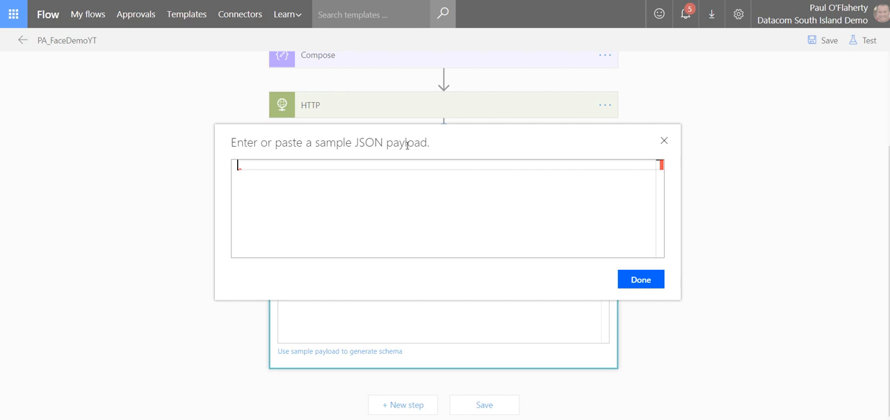
key("ctrl+v")
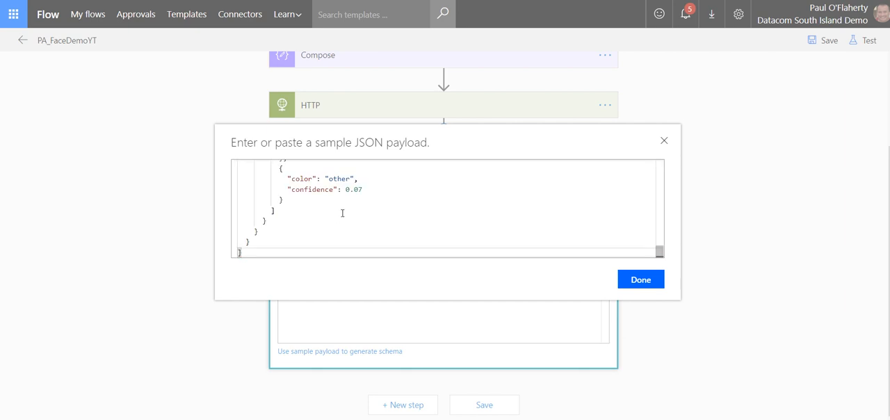
left_click(640, 287)
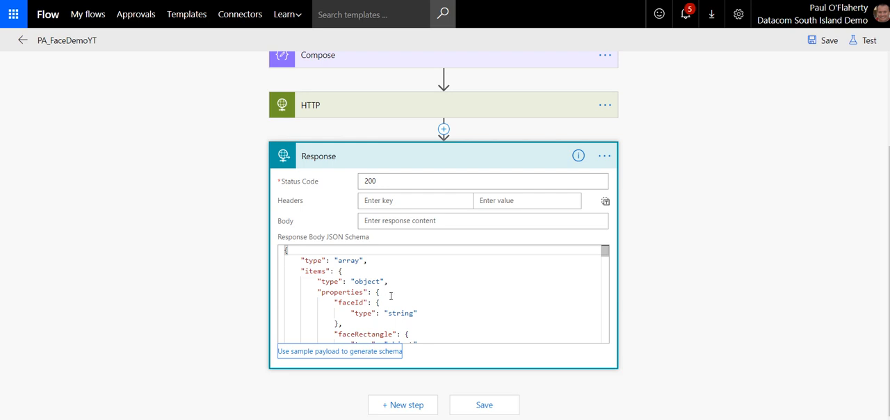
Step: Set the Response action's Body to the HTTP action's Body dynamic content and save the flow
scroll(433, 319, "down", 10)
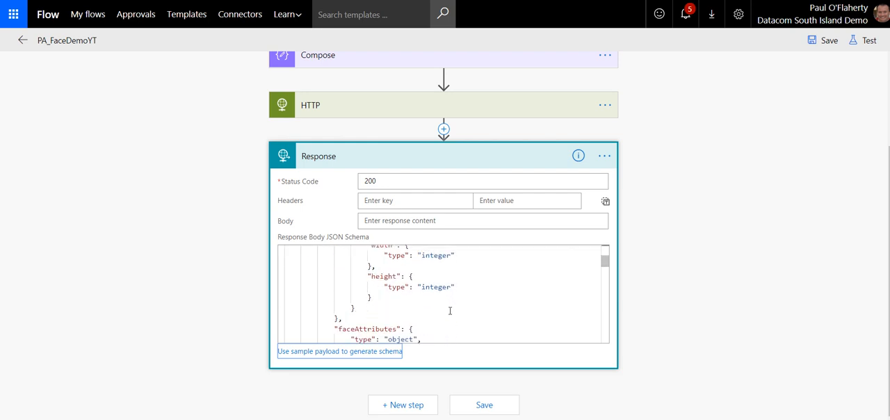
scroll(450, 311, "down", 10)
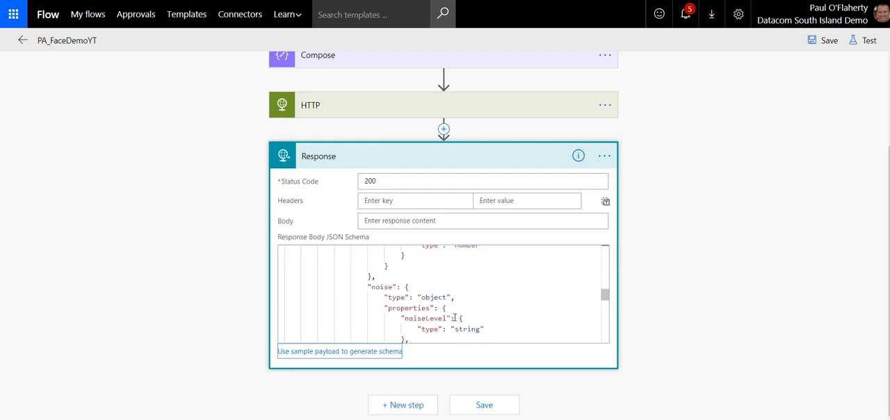
scroll(456, 318, "up", 15)
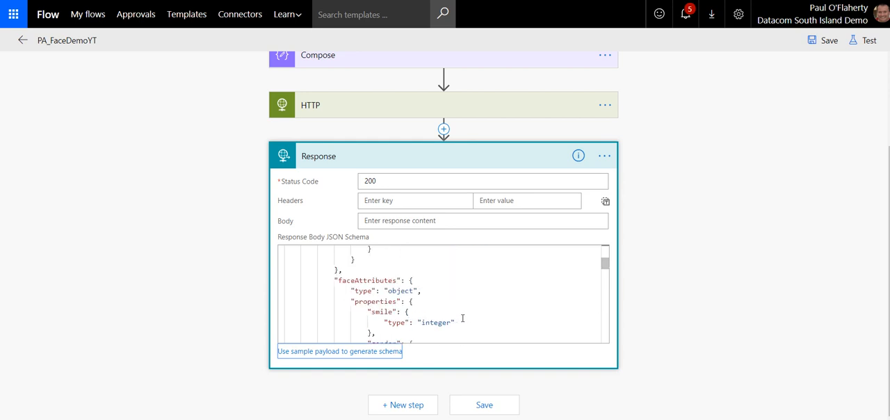
scroll(462, 319, "up", 3)
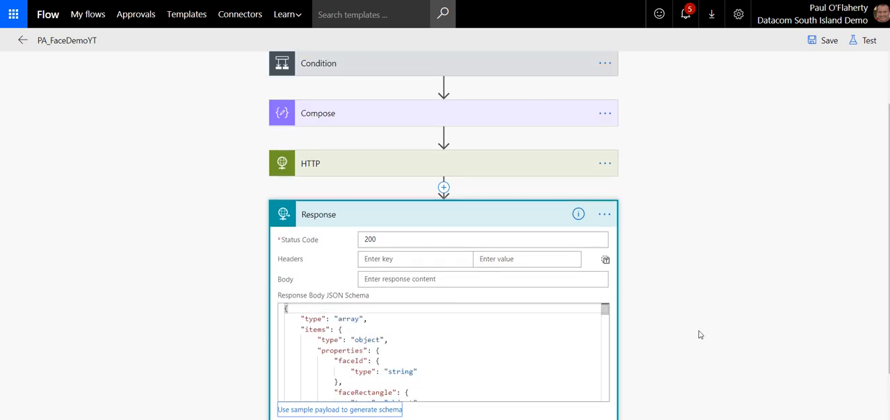
left_click(428, 278)
left_click(426, 353)
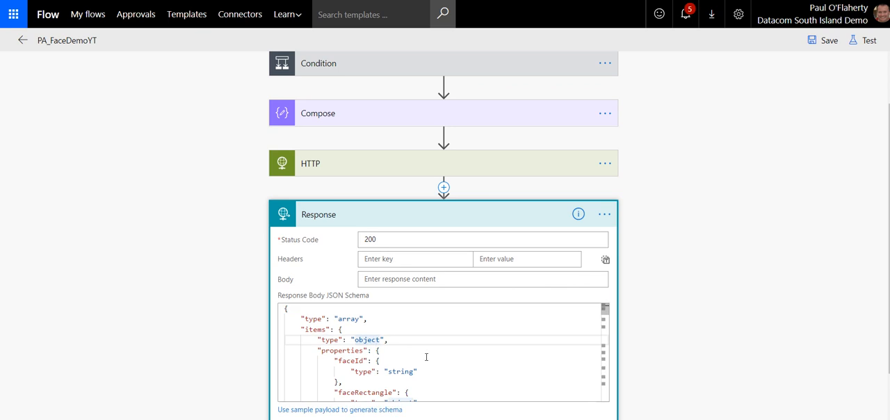
left_click(401, 278)
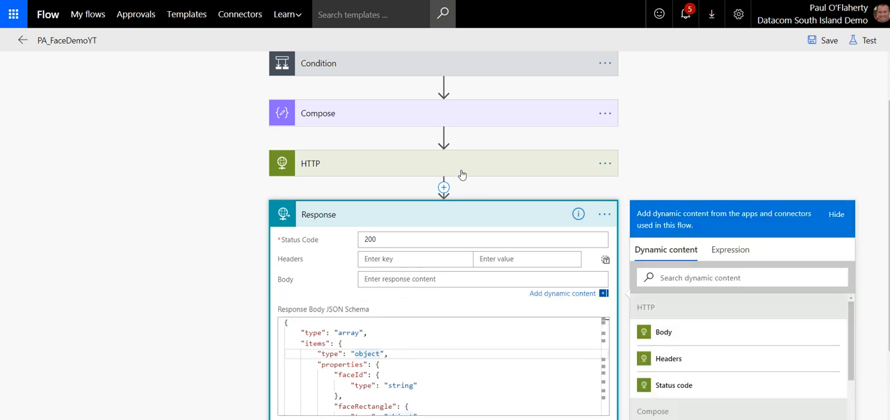
left_click(664, 333)
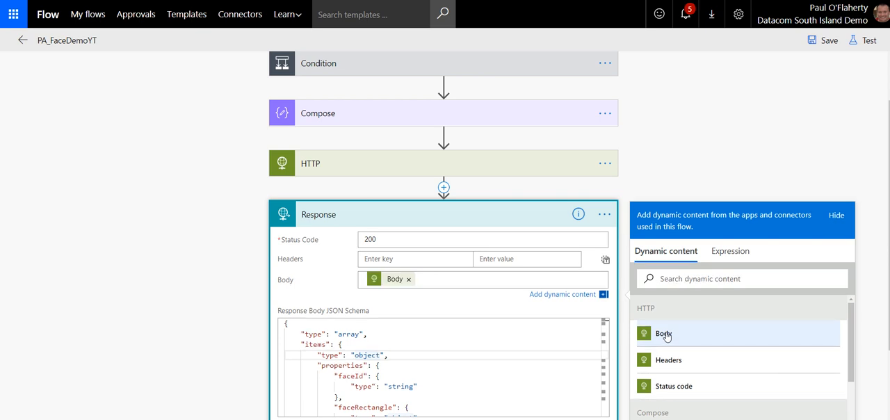
left_click(820, 43)
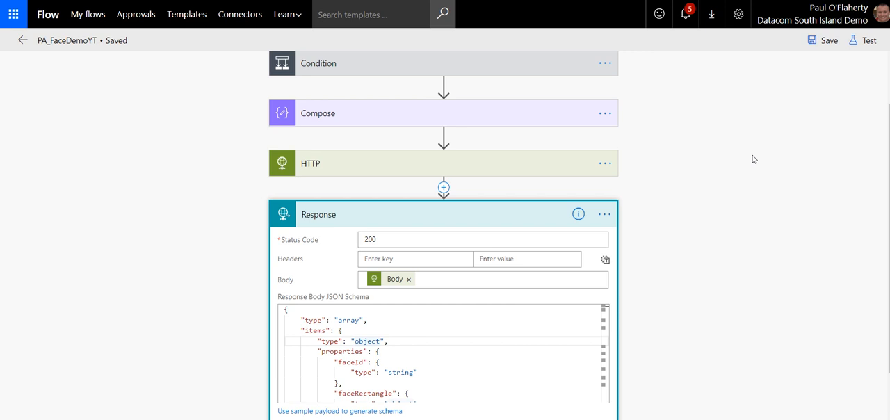
Step: Switch to the FaceAPI Demo app in PowerApps and remove the PA_FaceDemoYT flow from its data sources
key("ctrl+Tab")
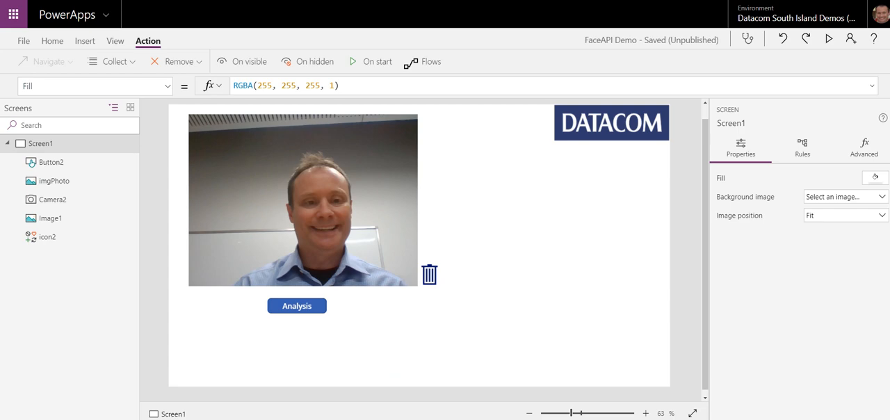
left_click(428, 276)
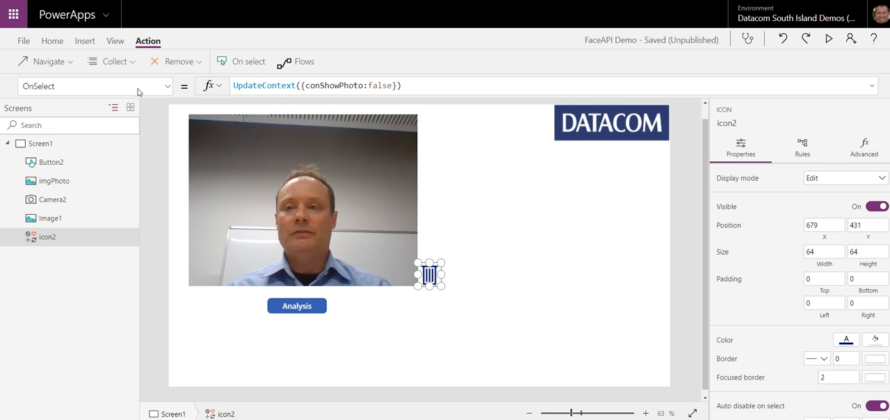
left_click(112, 42)
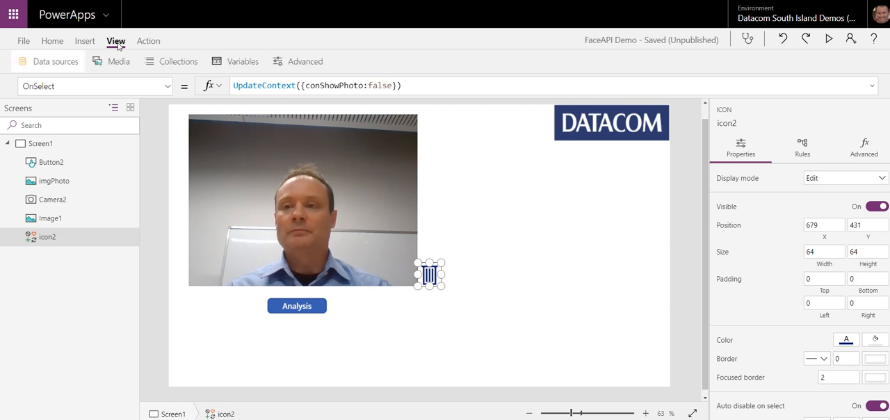
left_click(61, 62)
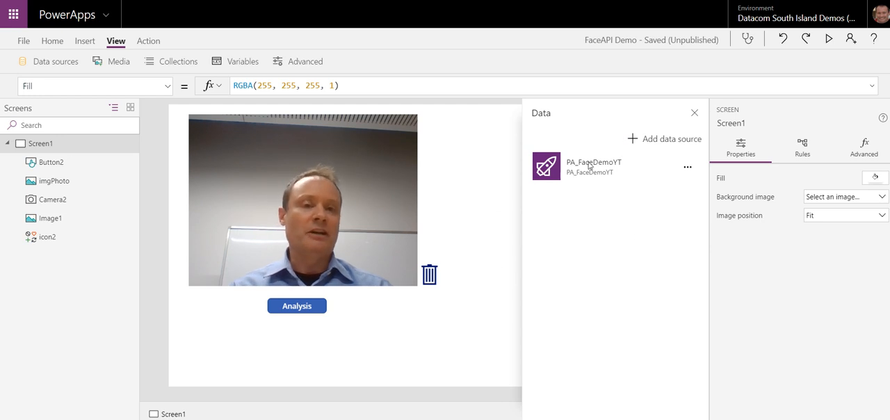
left_click(687, 167)
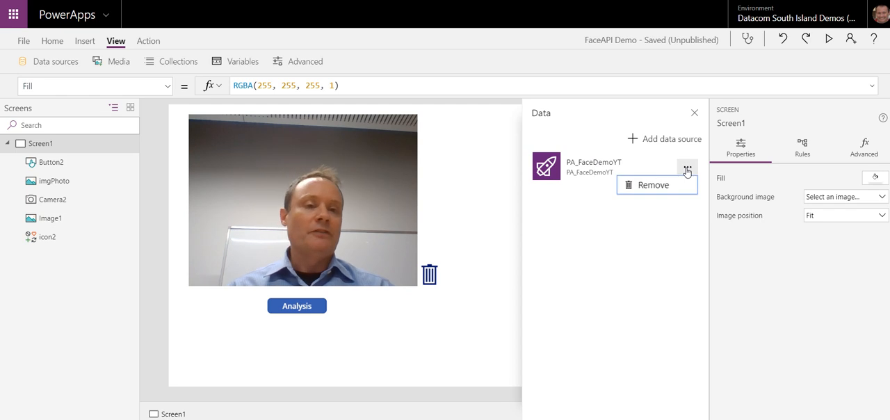
left_click(652, 184)
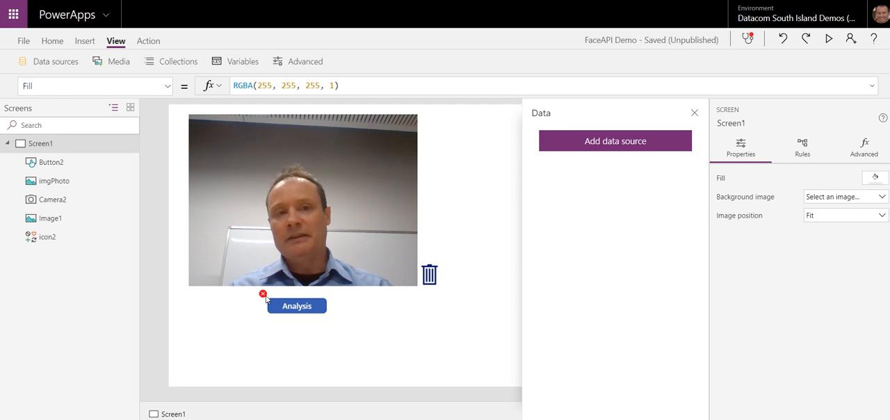
Step: Examine the Analysis button's OnSelect formula that calls the removed flow, then deselect the button
mouse_move(266, 298)
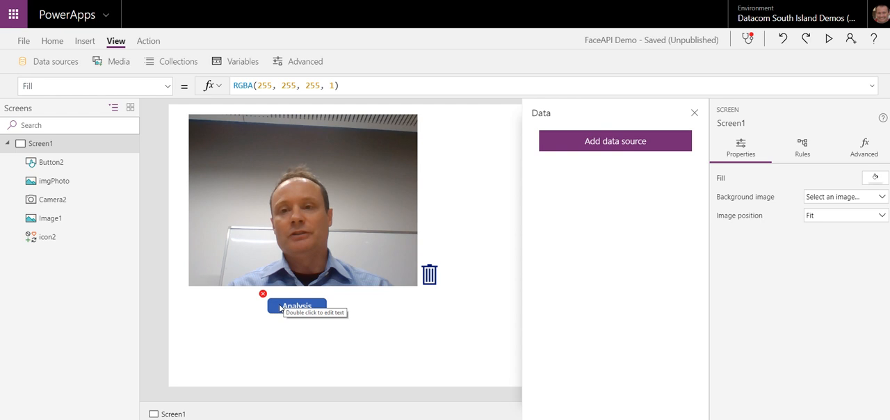
left_click(280, 306)
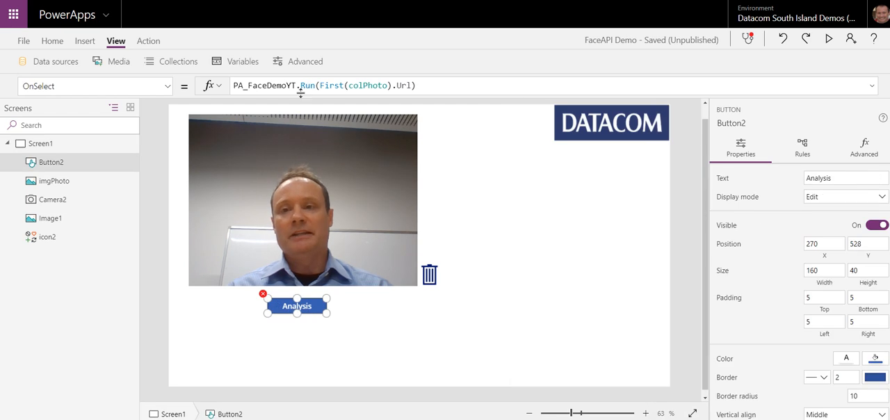
left_click(225, 316)
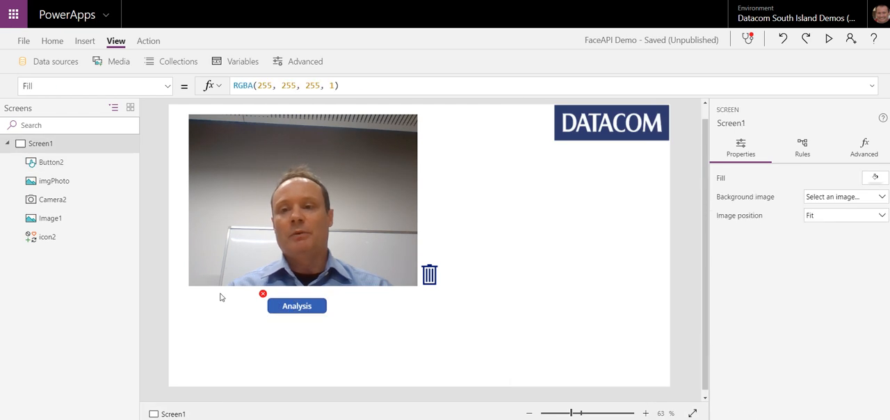
Step: Insert a temporary button on Screen1 and clear its OnSelect formula
left_click(85, 40)
left_click(170, 63)
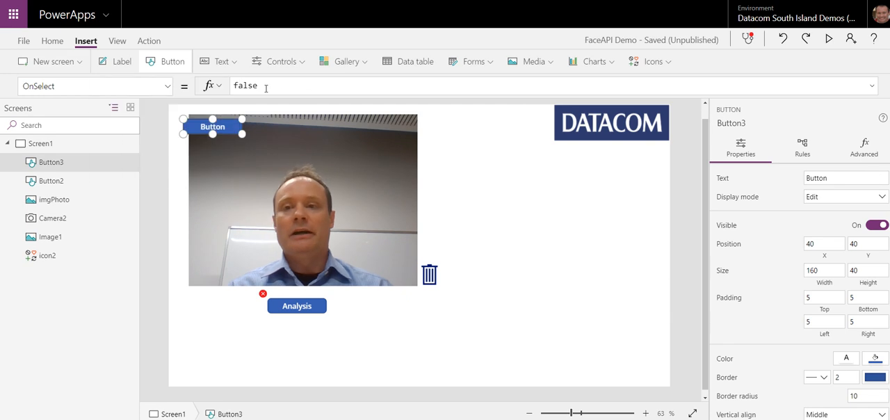
left_click_drag(264, 88, 219, 92)
key("BackSpace")
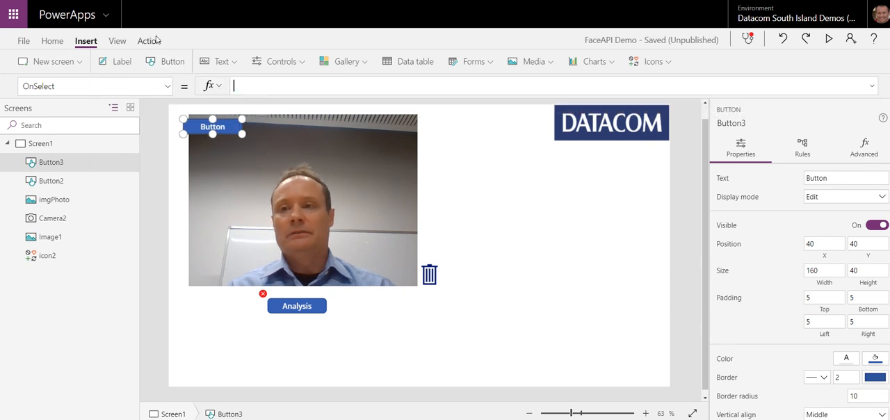
Step: Associate the PA_FaceDemoYT flow with the temporary button so the flow is added back to the app
left_click(149, 42)
left_click(285, 62)
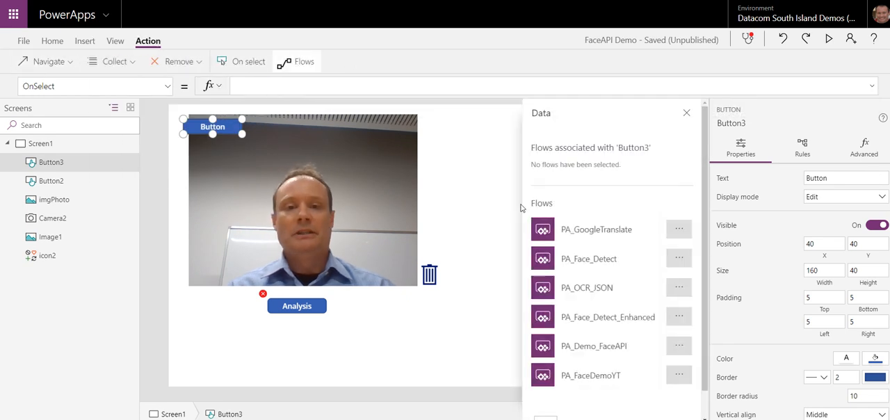
left_click(605, 380)
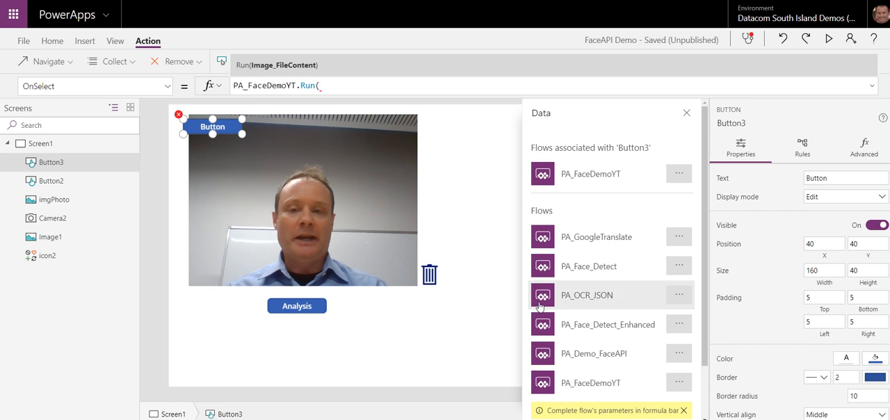
left_click(235, 329)
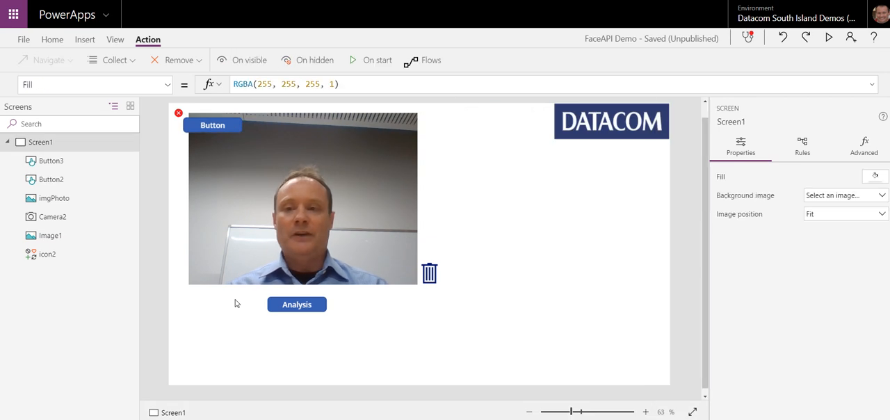
Step: Delete the temporary button from Screen1
left_click(191, 130)
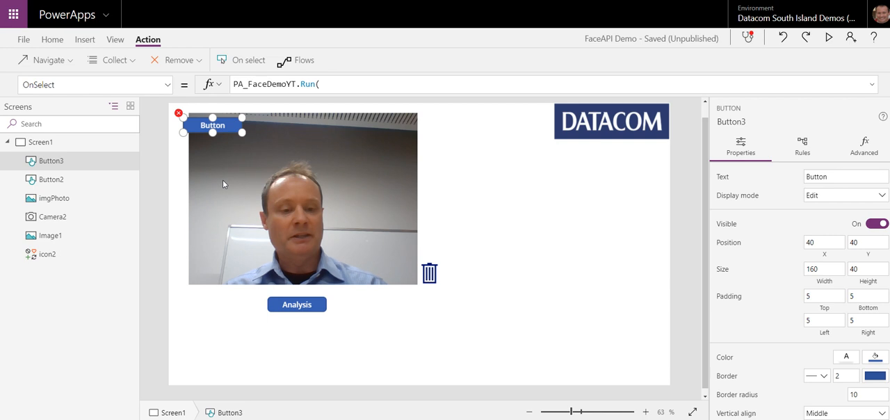
key("Delete")
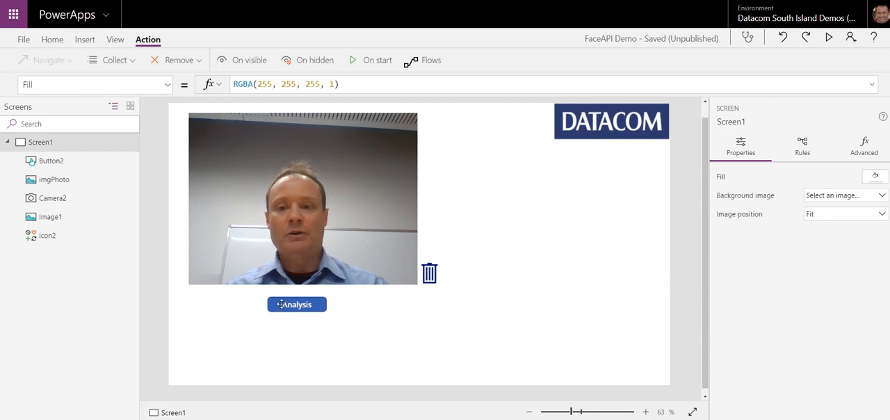
Step: Wrap the Analysis button's OnSelect formula as ClearCollect(colFaceData,PA_FaceDemoYT.Run(First(colPhoto).Url))
left_click(317, 304)
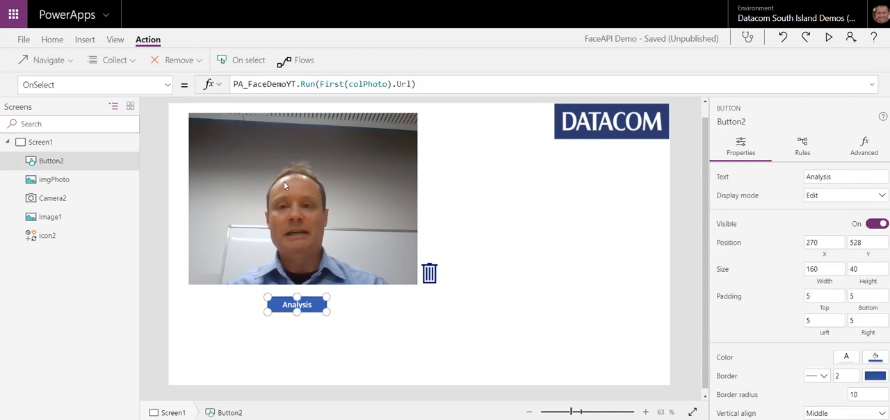
left_click(432, 89)
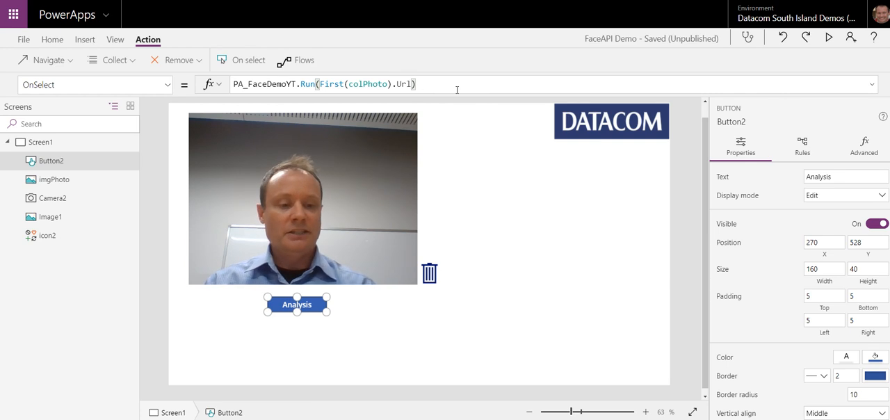
key("Home")
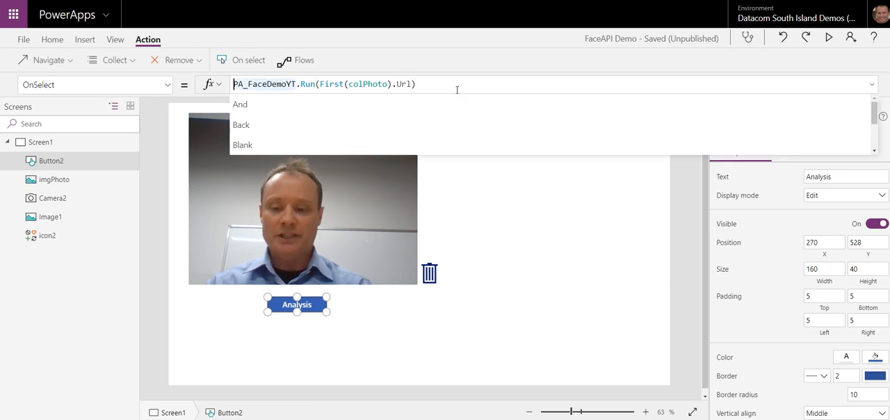
type("ClearCollect")
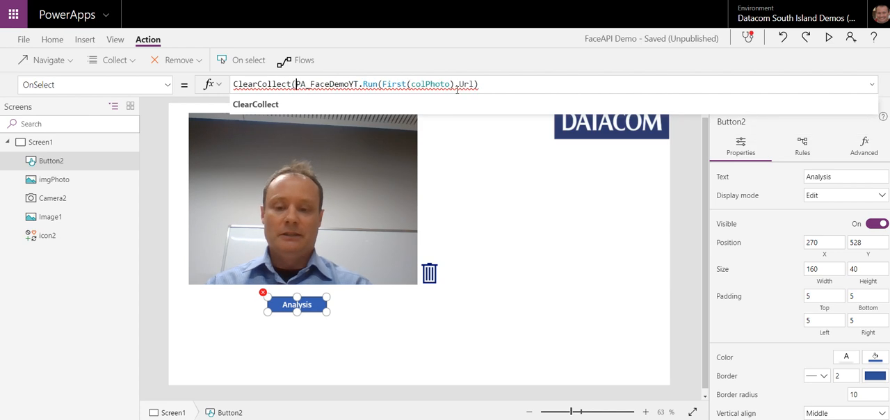
type("(col")
type("FaceD")
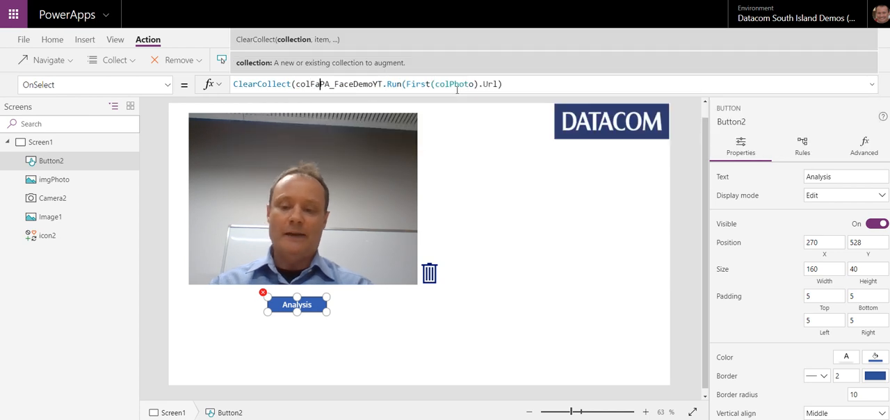
type("ata")
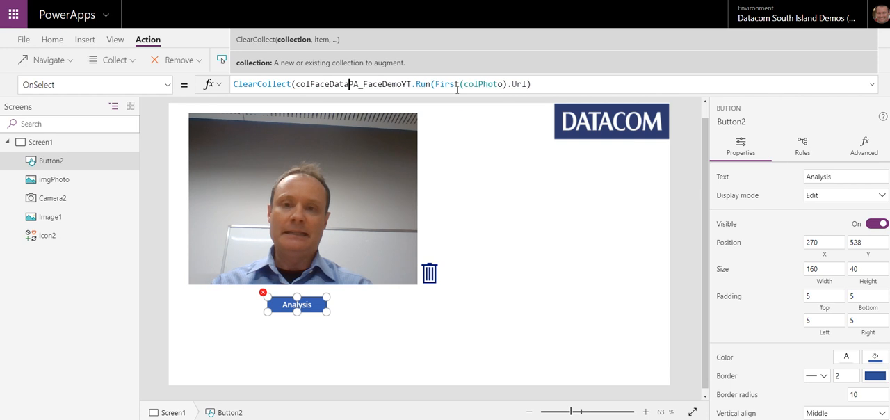
type(",")
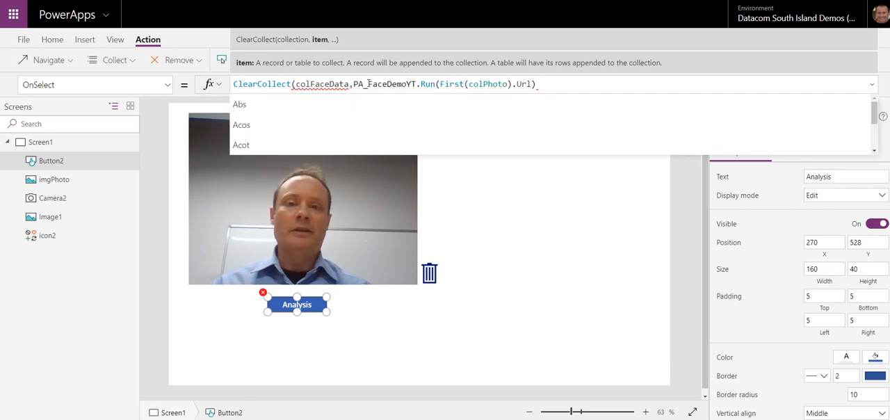
left_click(539, 83)
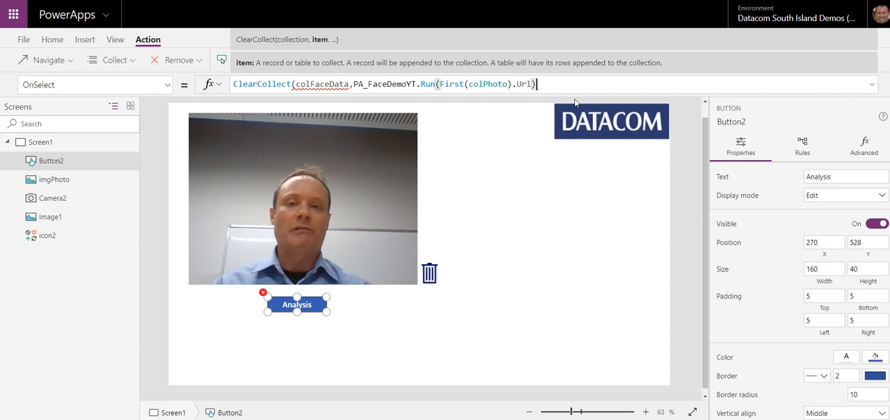
type(")")
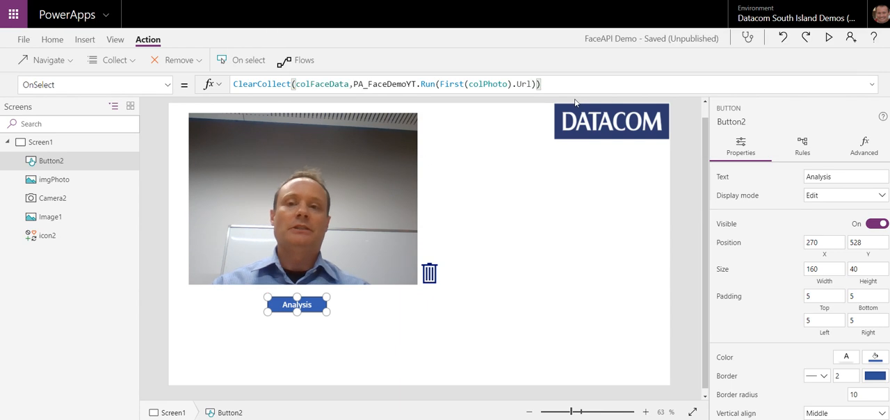
Step: Preview the app, take a photo with the camera, run the analysis on it and close the preview
left_click(828, 37)
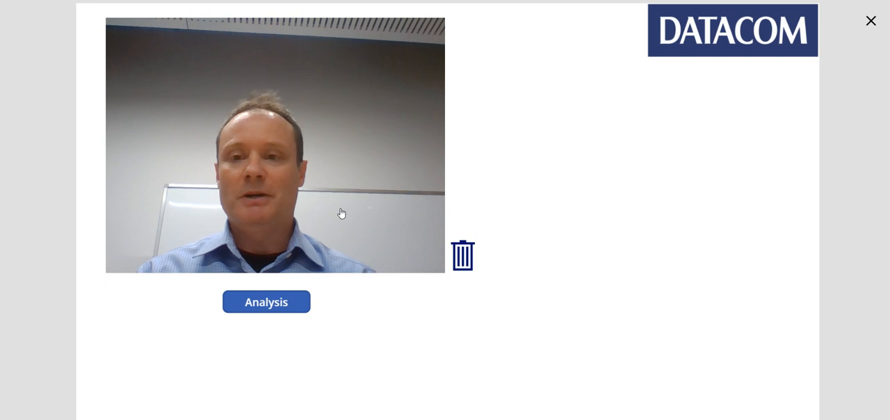
left_click(340, 213)
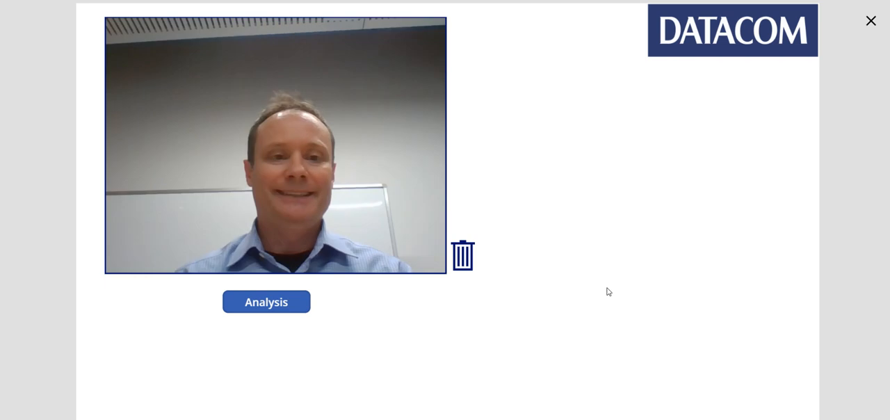
left_click(286, 305)
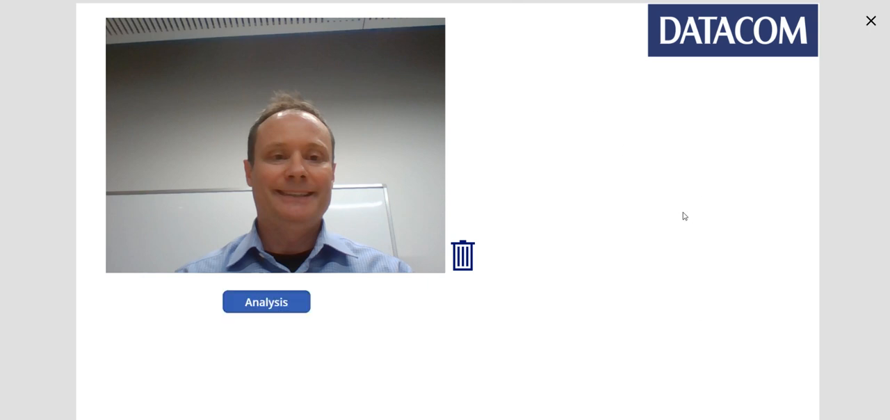
left_click(870, 21)
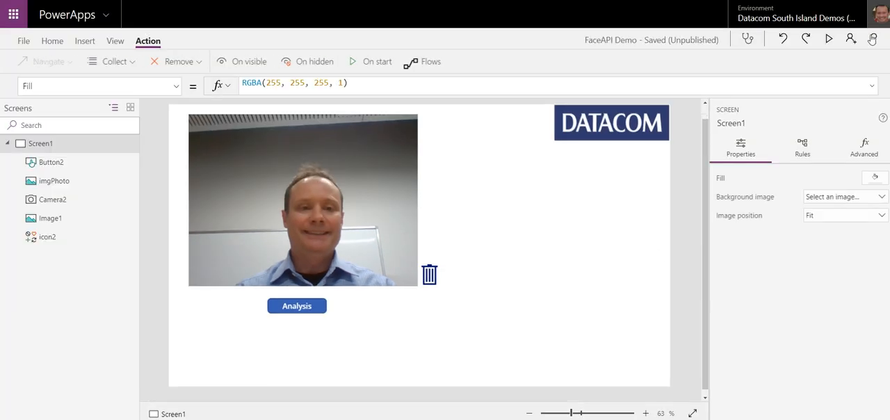
Step: Open the app's collections and examine the colFaceData collection and its nested faceRectangle table
left_click(115, 41)
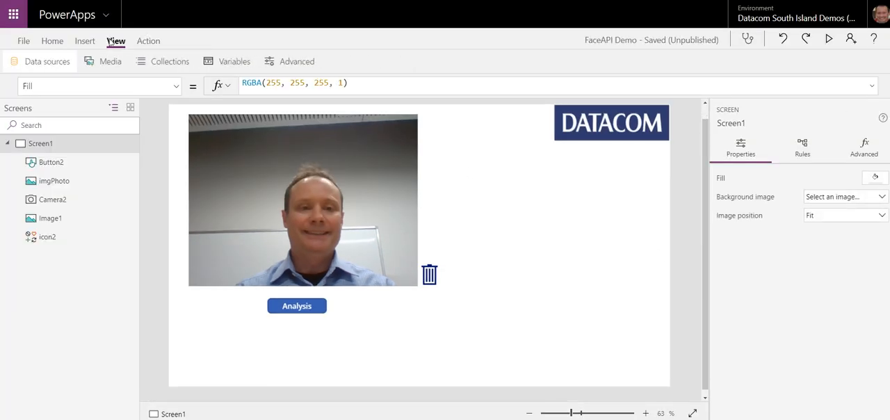
left_click(160, 62)
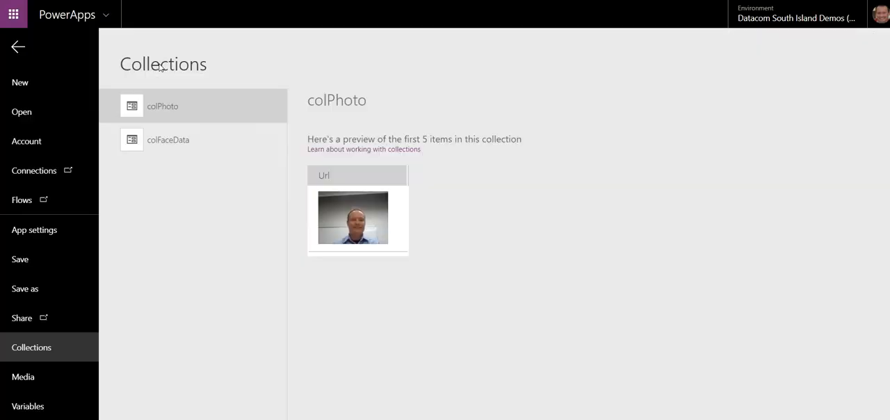
left_click(177, 145)
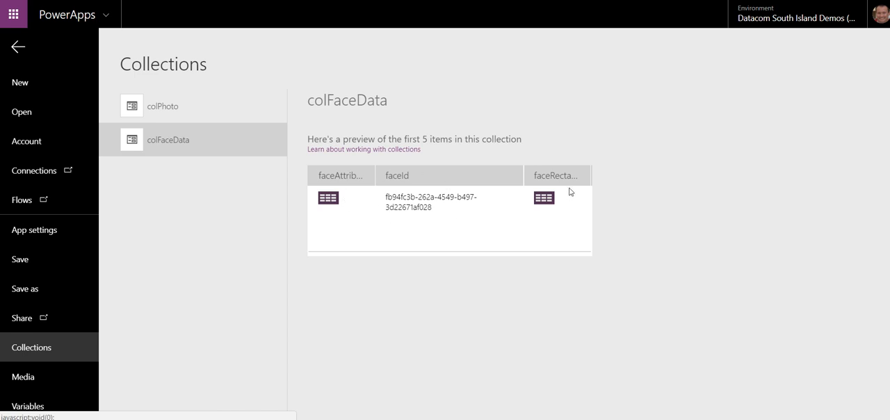
left_click(542, 198)
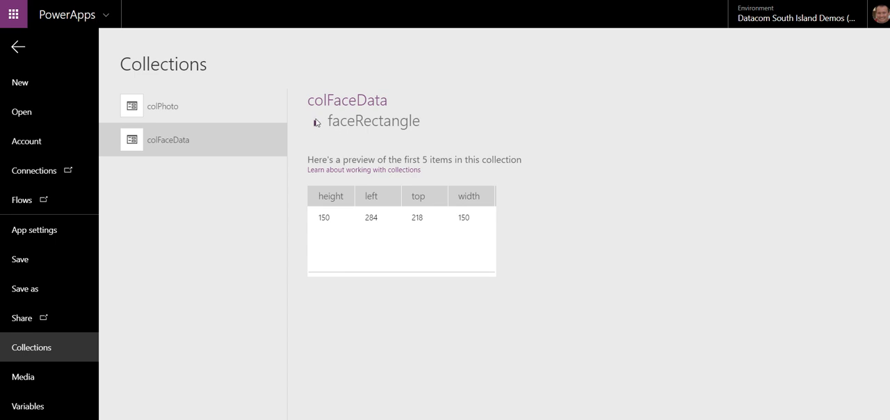
left_click(333, 111)
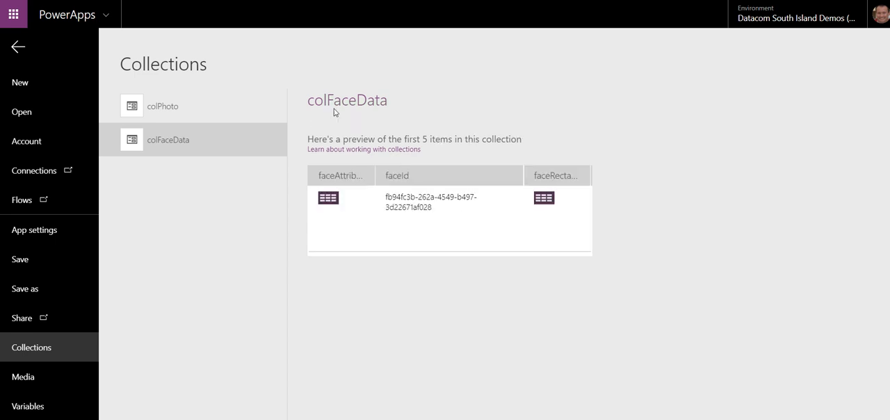
Step: Examine the faceAttributes table in colFaceData, including its emotion, hair and hairColor tables, and return to the app canvas
left_click(328, 198)
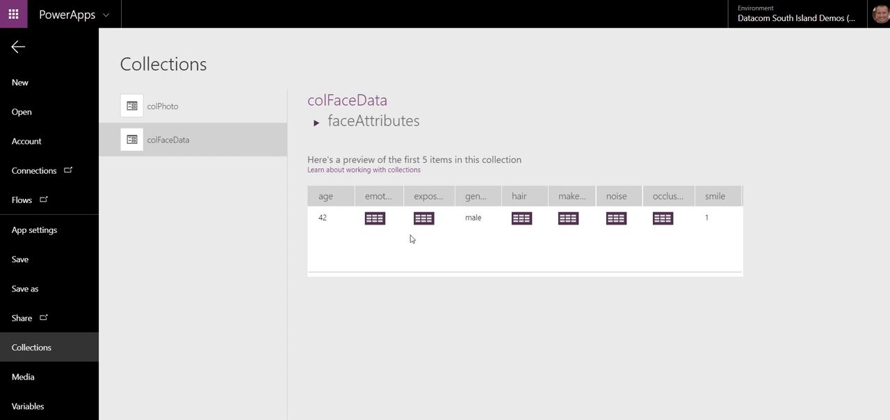
left_click(373, 218)
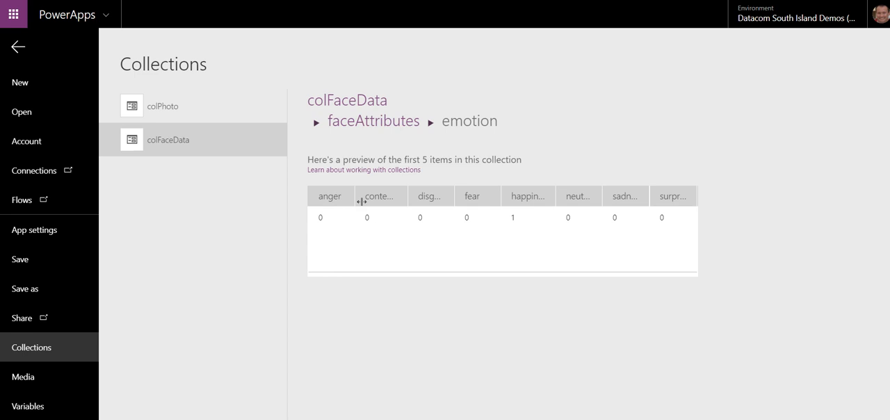
left_click(350, 129)
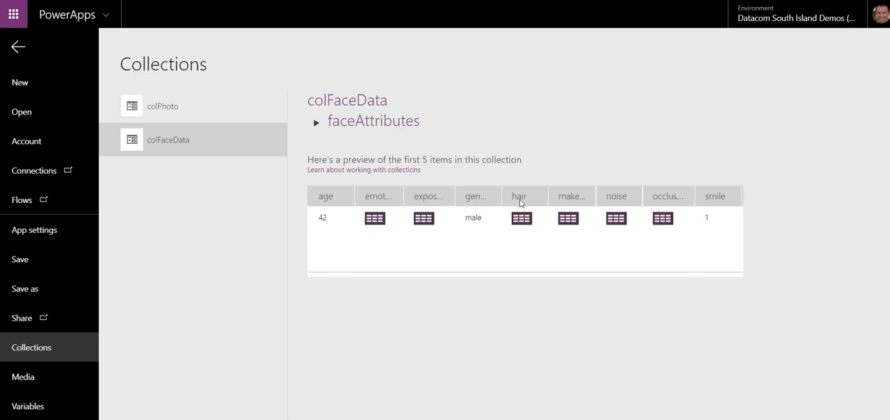
left_click(525, 221)
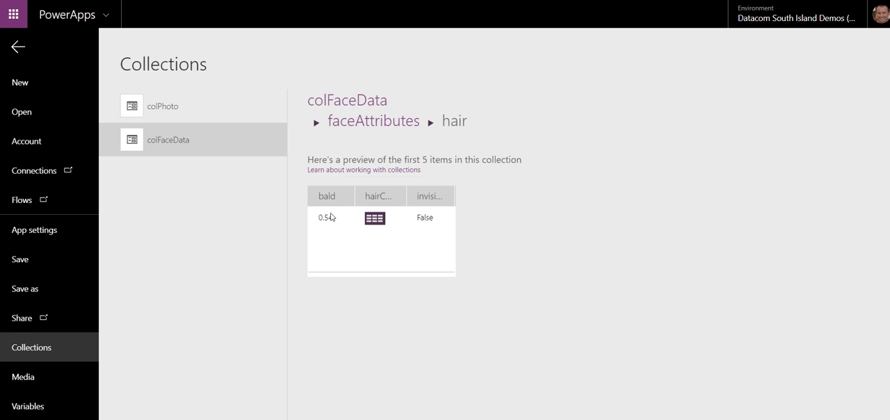
left_click(374, 217)
scroll(361, 250, "down", 3)
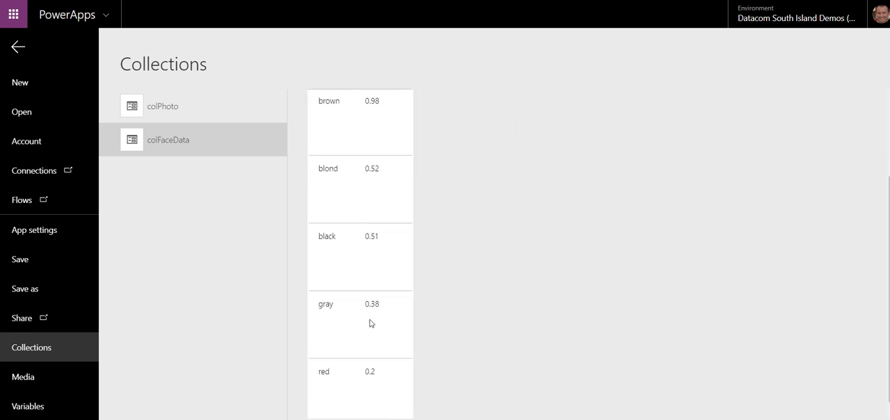
scroll(369, 322, "up", 3)
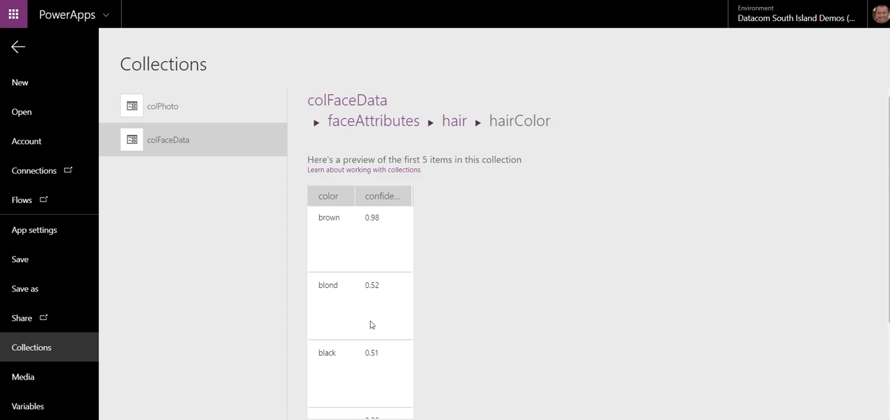
left_click(376, 122)
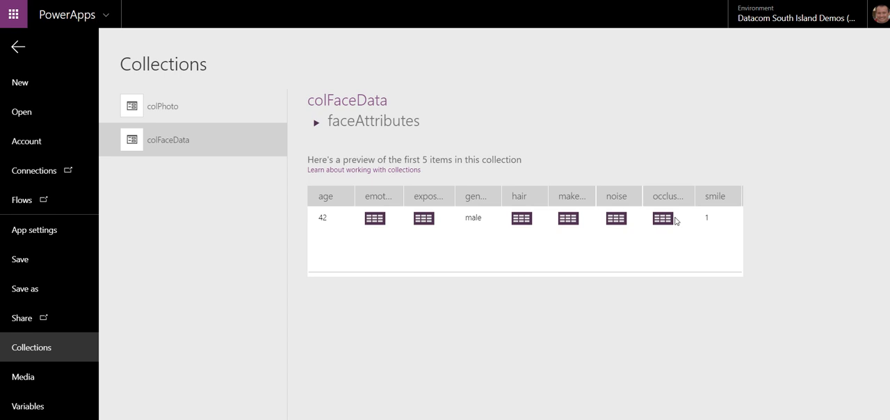
left_click(19, 48)
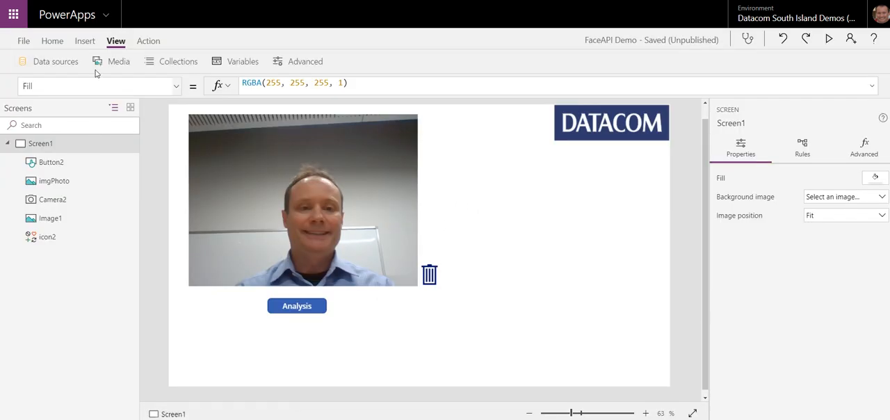
Step: Insert a blank vertical gallery and fit it over the photo at position 54, 27 with size 625 by 468
left_click(85, 41)
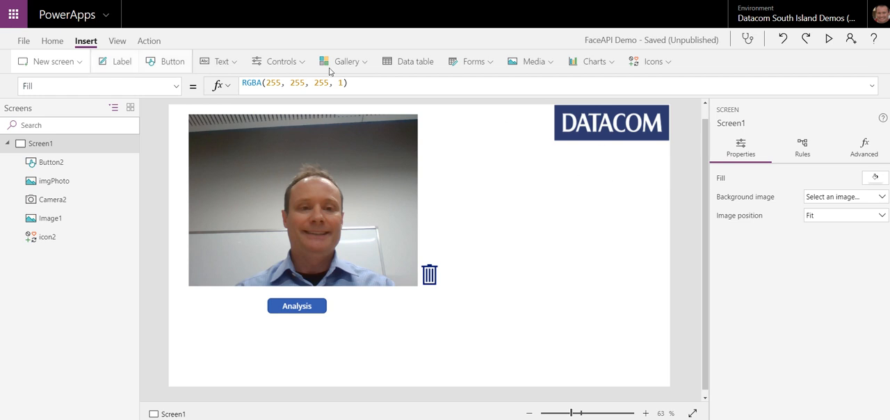
left_click(364, 64)
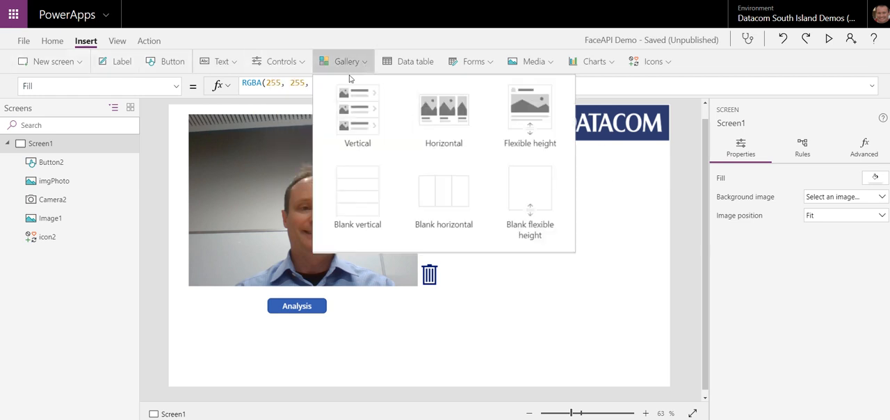
left_click(363, 197)
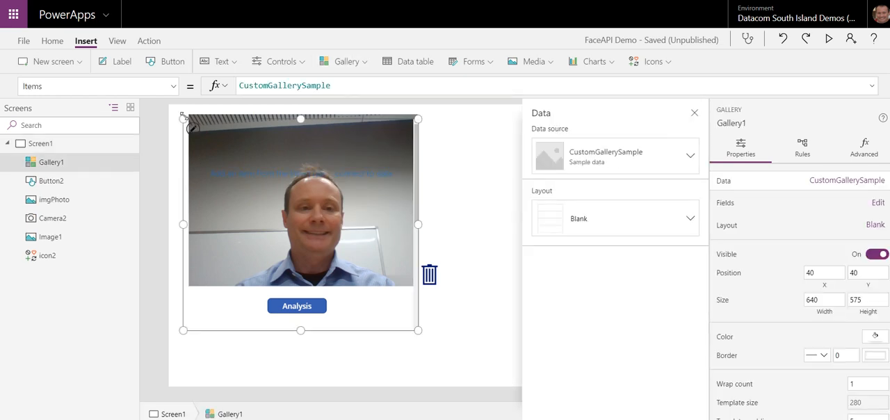
left_click_drag(183, 118, 188, 114)
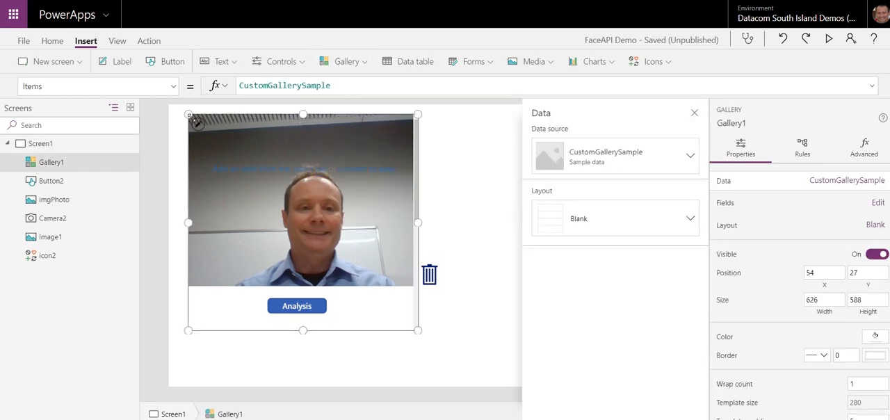
left_click_drag(417, 332, 418, 286)
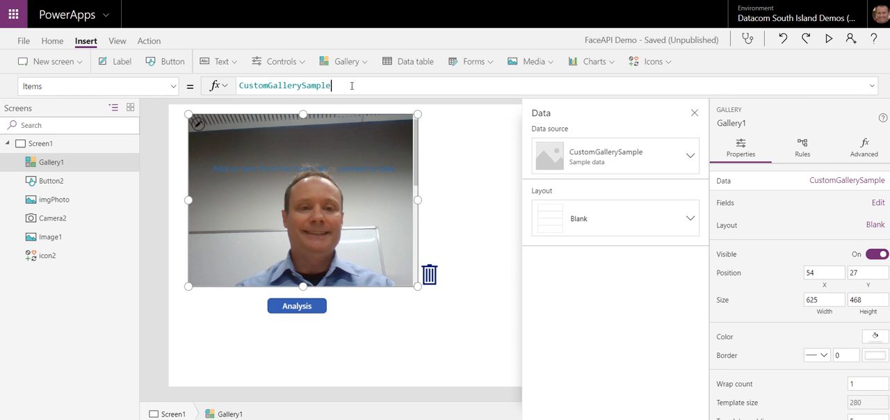
Step: Set the Items property of the gallery over the photo to colFaceData
left_click_drag(351, 86, 239, 84)
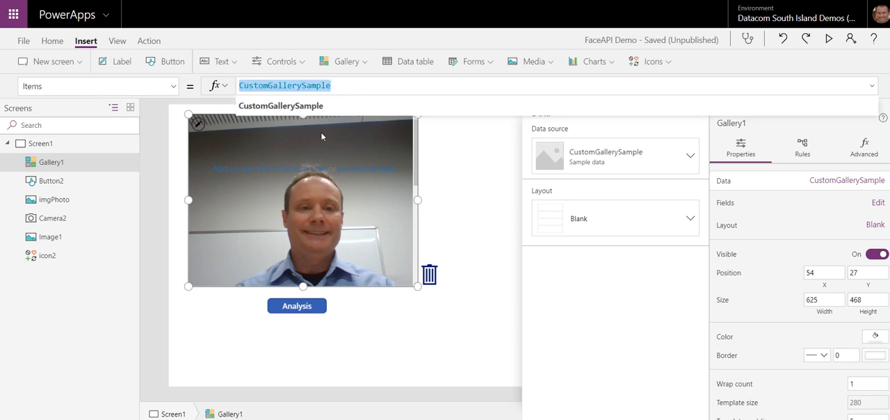
key("Delete")
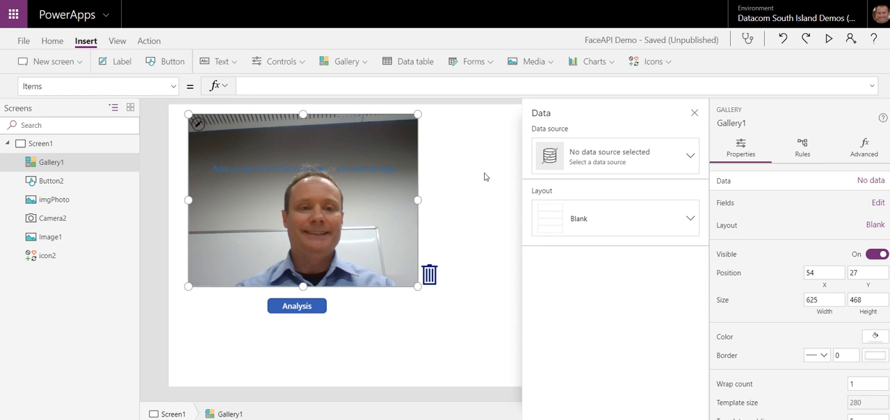
type("colF")
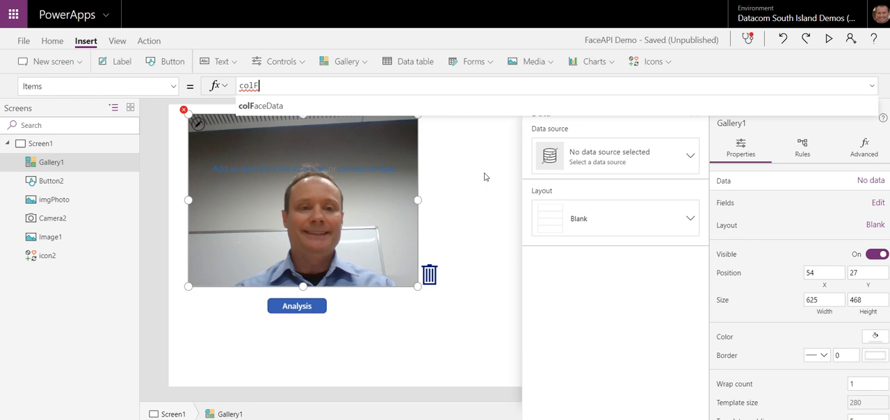
key("Tab")
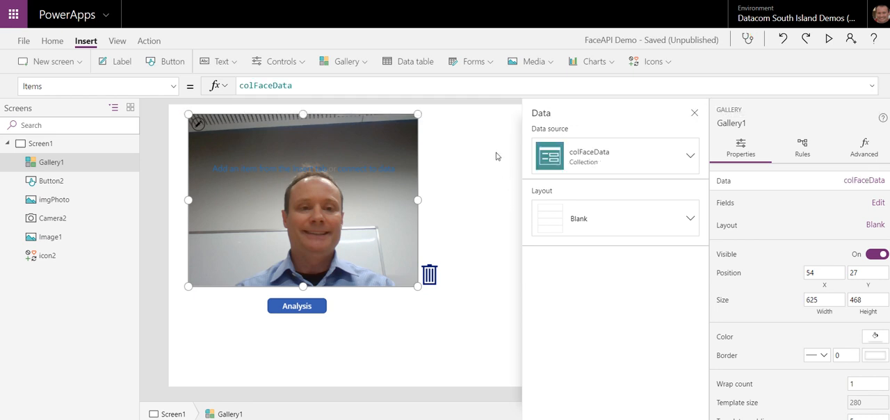
left_click(669, 64)
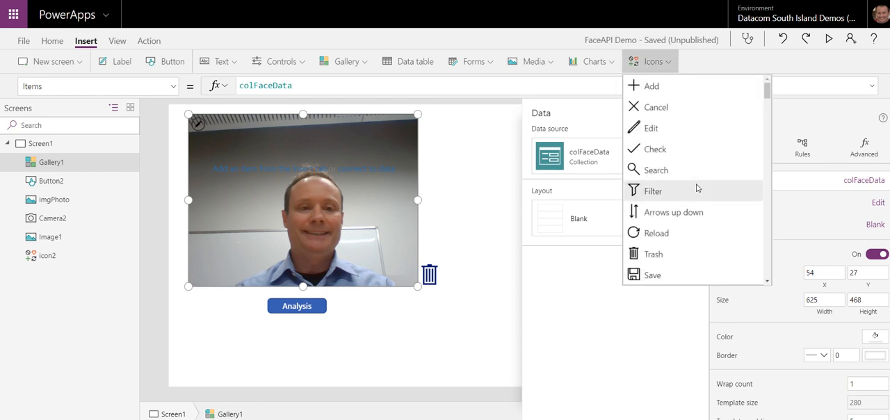
scroll(700, 195, "down", 6)
scroll(706, 216, "down", 15)
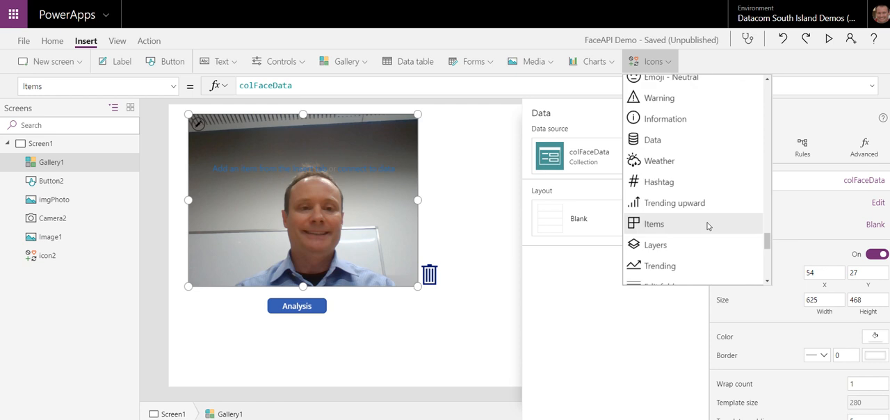
scroll(708, 226, "down", 5)
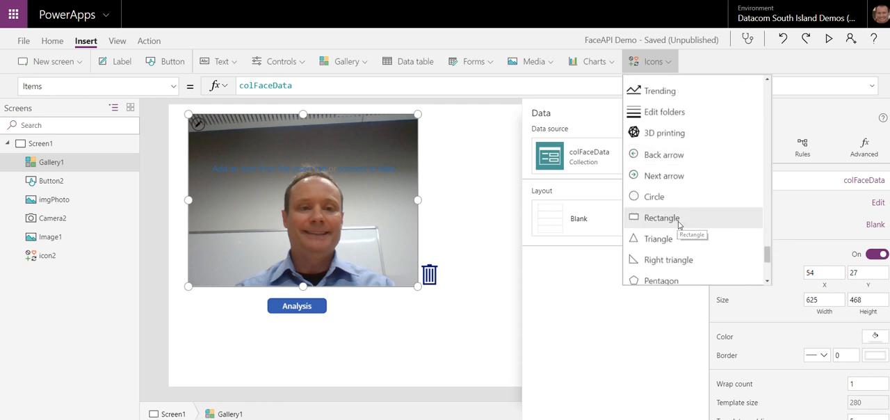
left_click(678, 223)
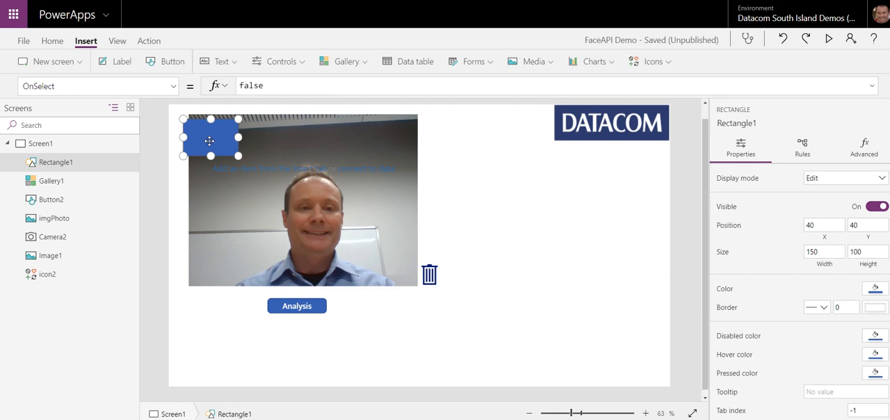
key("Delete")
left_click(54, 164)
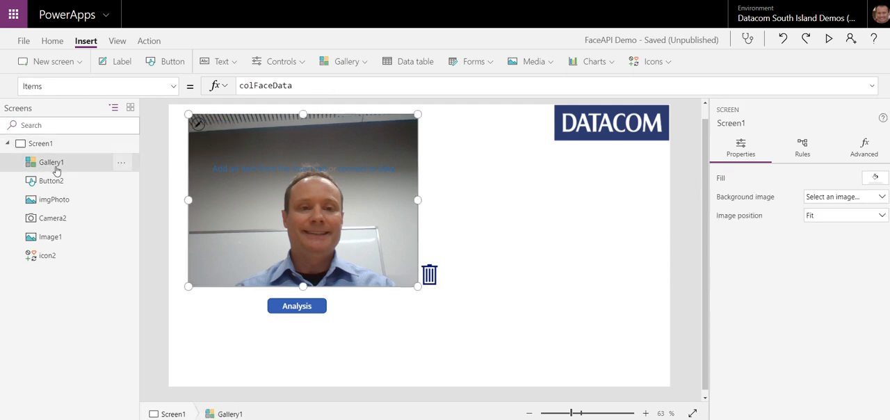
left_click(121, 166)
left_click(138, 198)
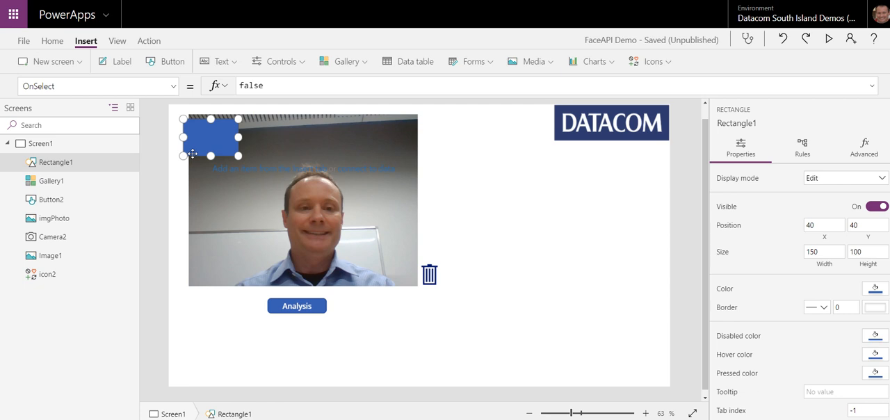
key("Delete")
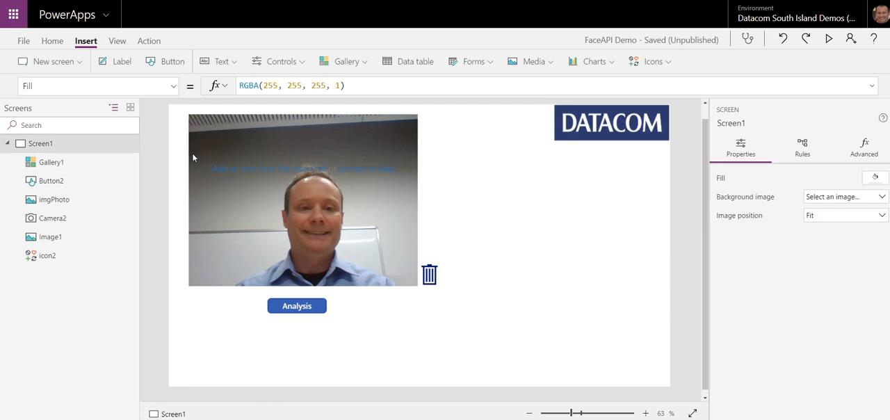
Step: Insert a rectangle shape inside the template of Gallery1
left_click(270, 172)
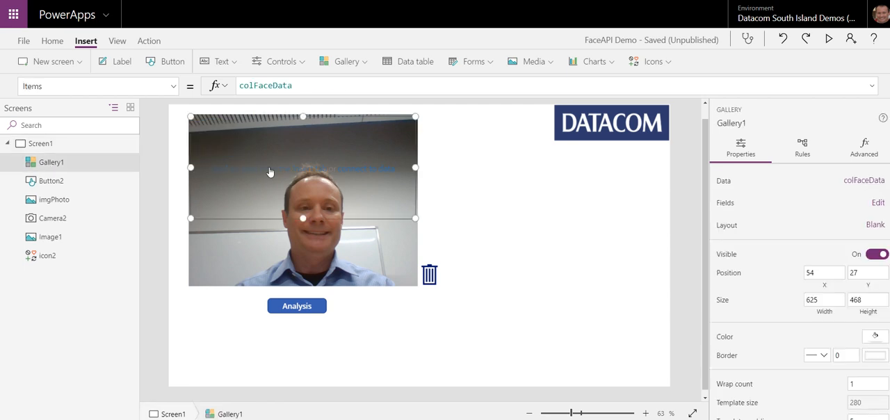
left_click(666, 62)
left_click_drag(767, 91, 788, 279)
scroll(700, 215, "up", 4)
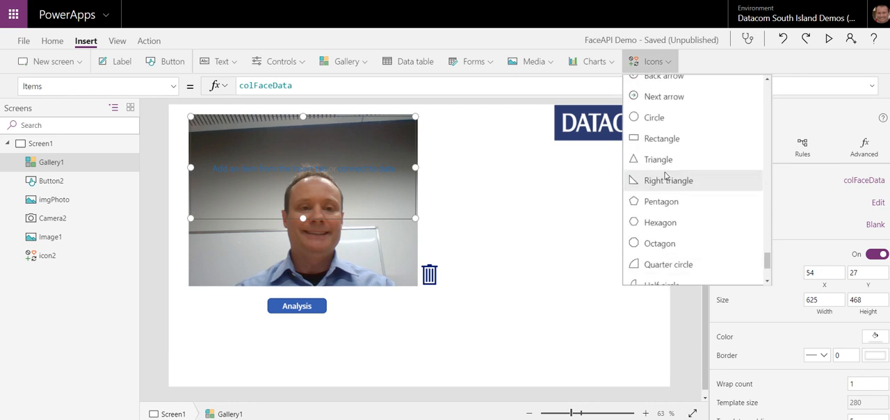
left_click(662, 139)
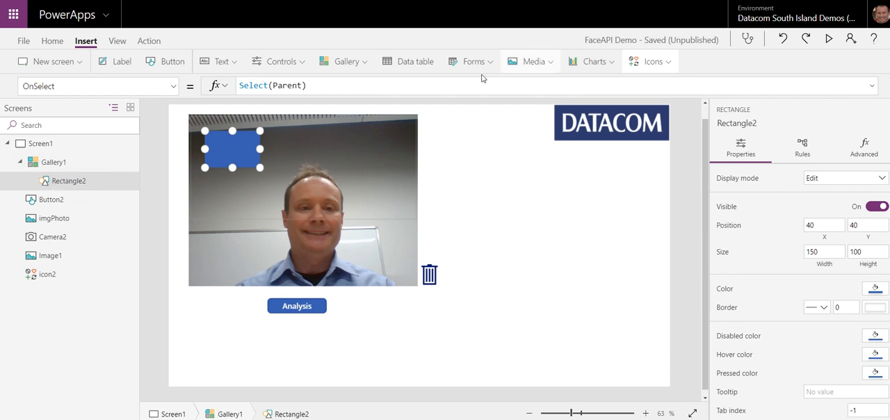
Step: Set the border color of the gallery's rectangle to the standard red, RGBA(255, 0, 0, 1)
left_click(52, 41)
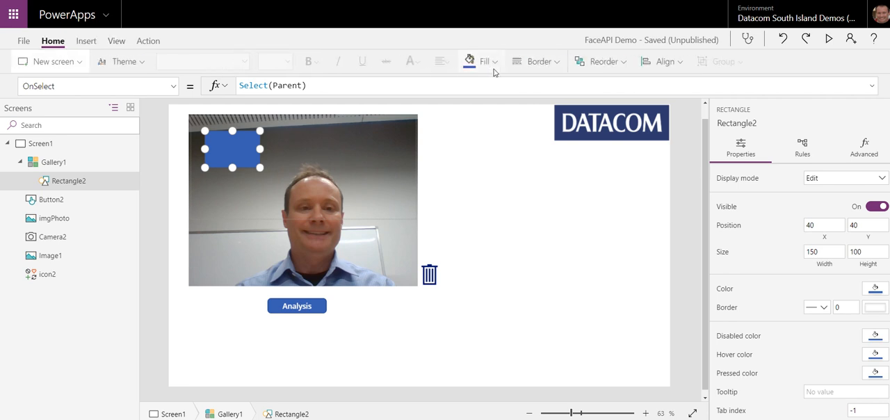
left_click(555, 64)
left_click(569, 90)
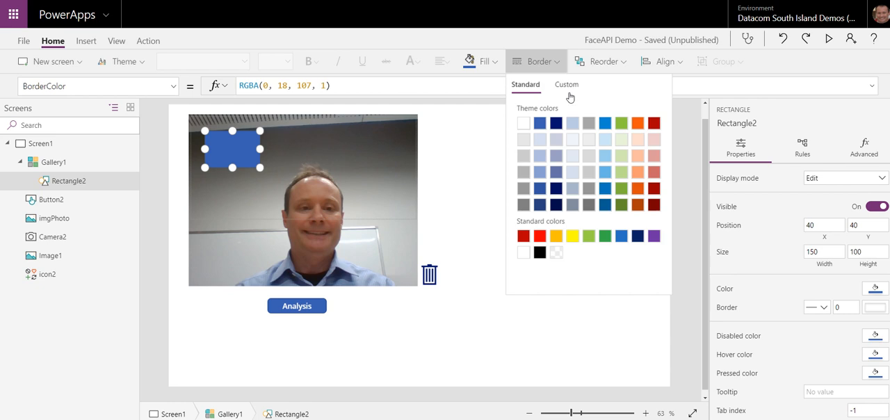
left_click(545, 237)
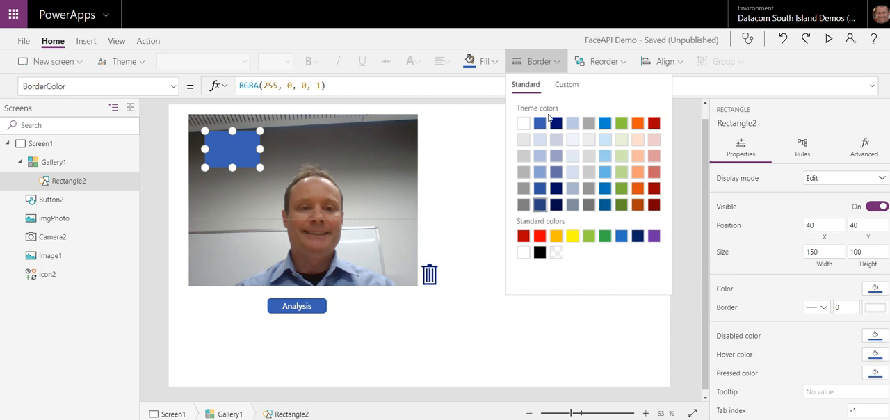
Step: Set the rectangle's border style to Dashed and its border thickness to 3
left_click(557, 64)
left_click(559, 64)
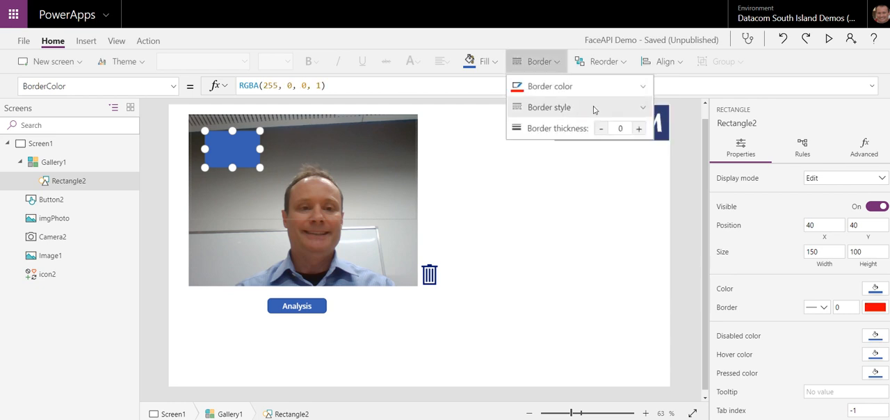
left_click(594, 110)
left_click(536, 133)
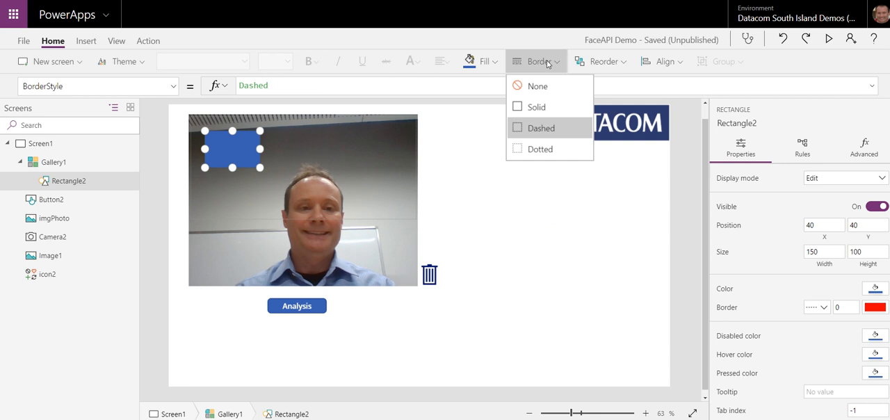
left_click(558, 64)
left_click(558, 64)
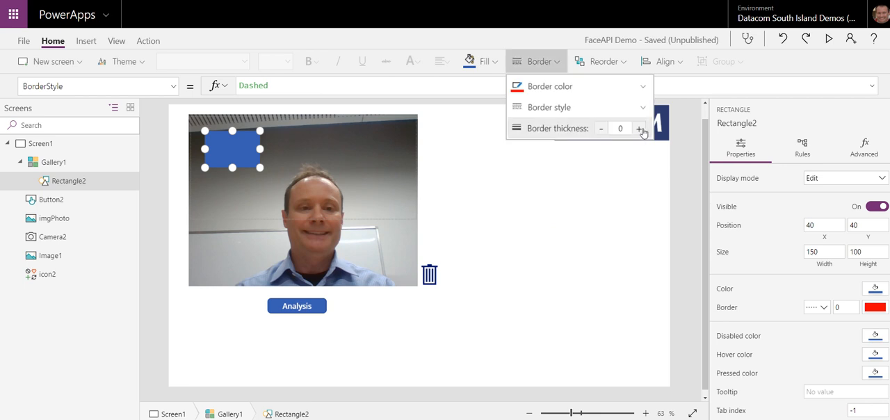
left_click(640, 130)
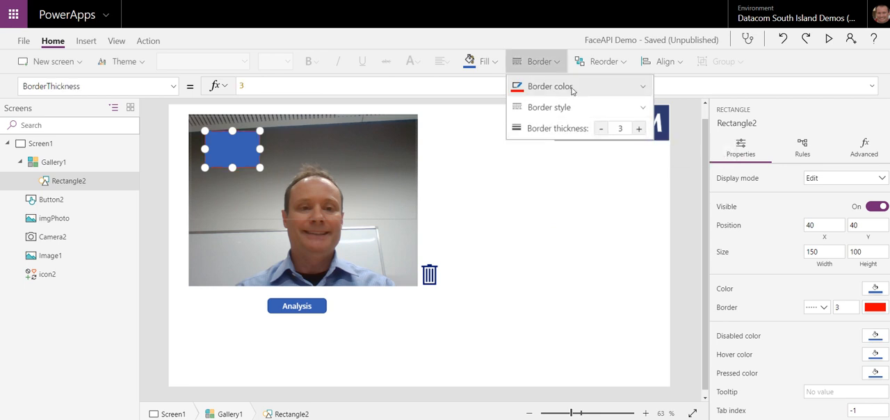
Step: Make the rectangle's fill transparent, RGBA(0, 0, 0, 0), and deselect the rectangle
left_click(498, 63)
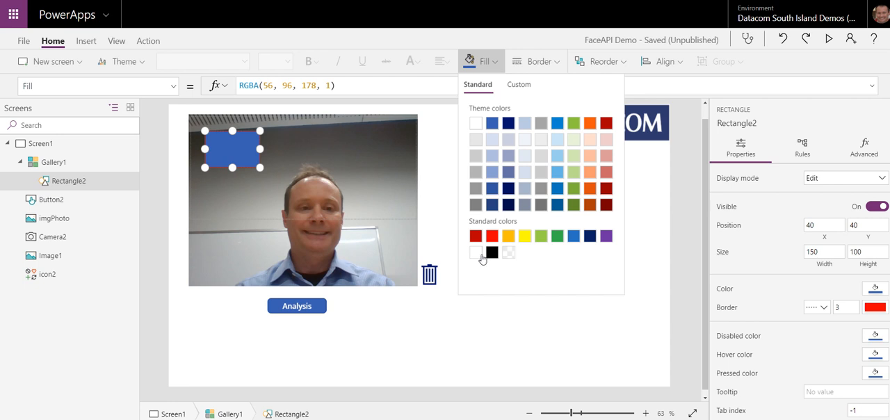
left_click(508, 253)
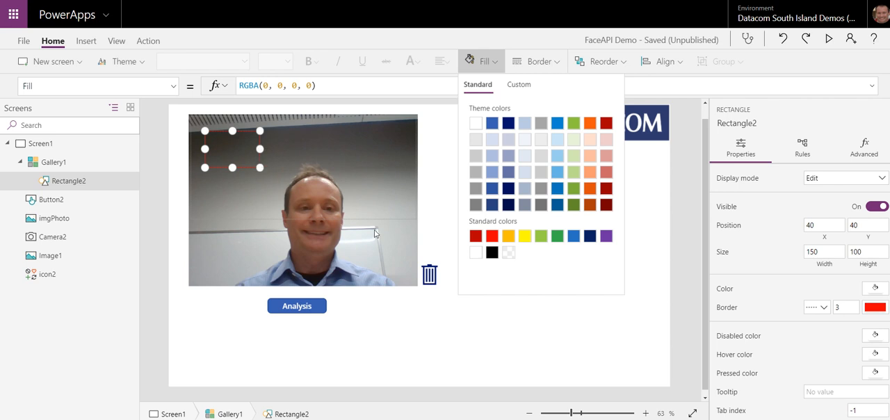
left_click(435, 334)
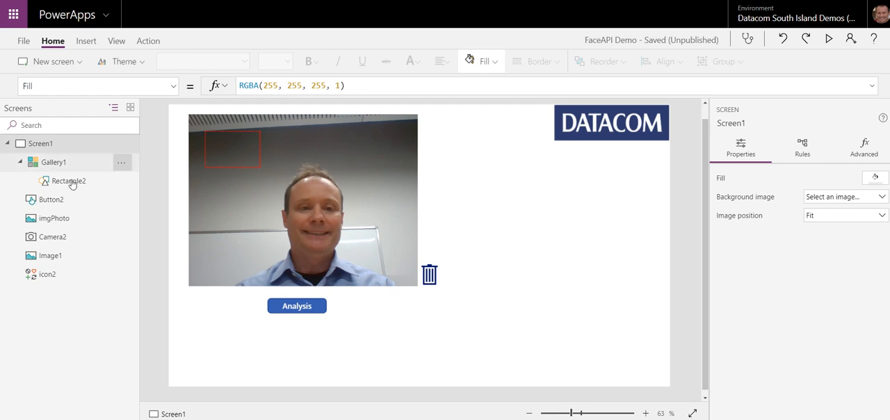
Step: Examine the CalculateOriginalDimensions property of imgPhoto and leave the formula as it is
left_click(69, 219)
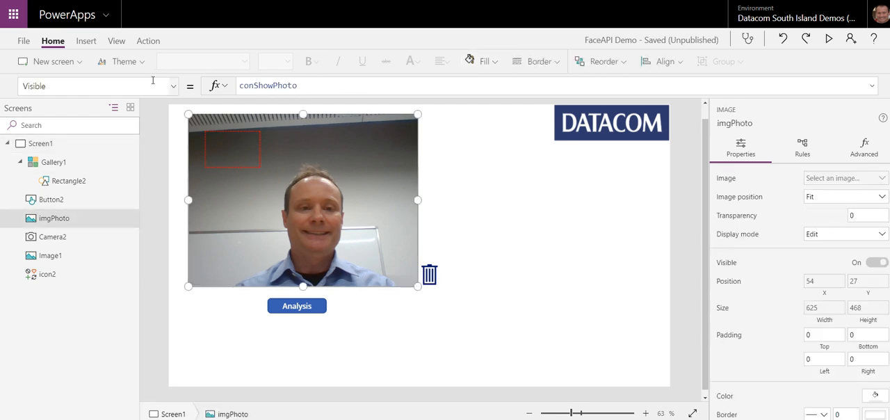
left_click(174, 89)
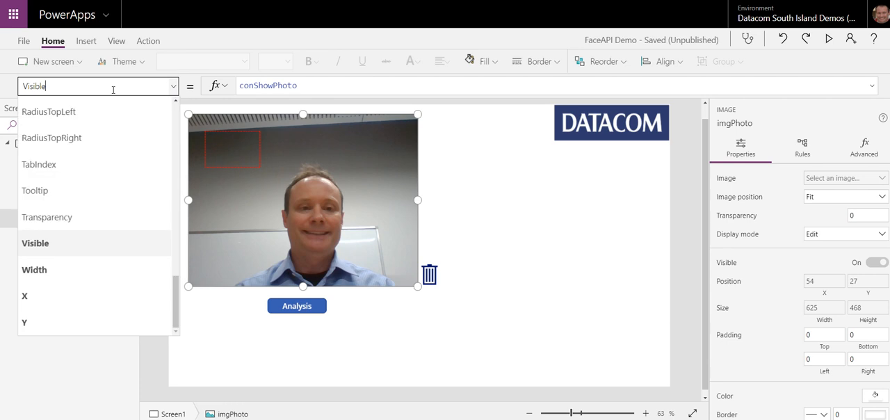
type("CalculateOriginalDimensions")
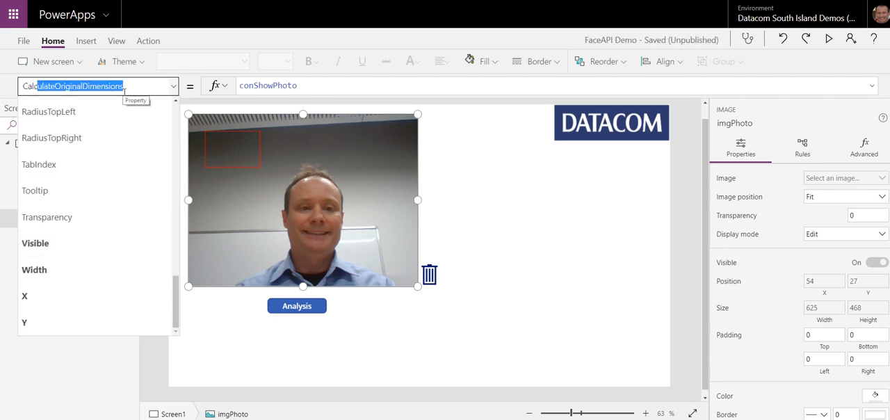
key("Return")
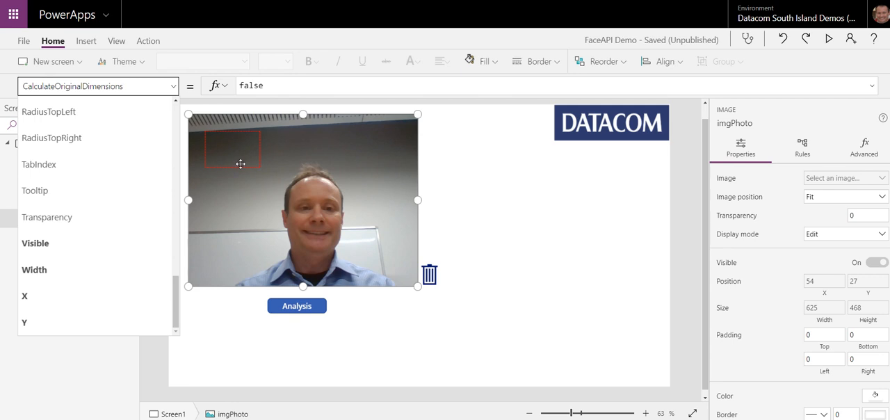
left_click(316, 86)
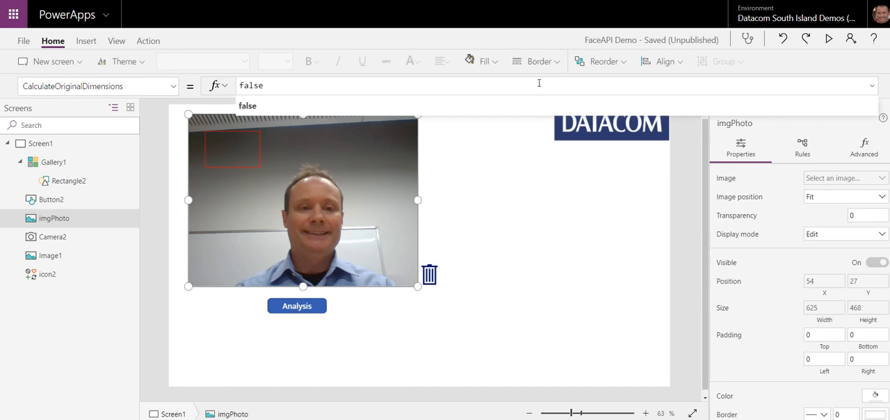
left_click(469, 184)
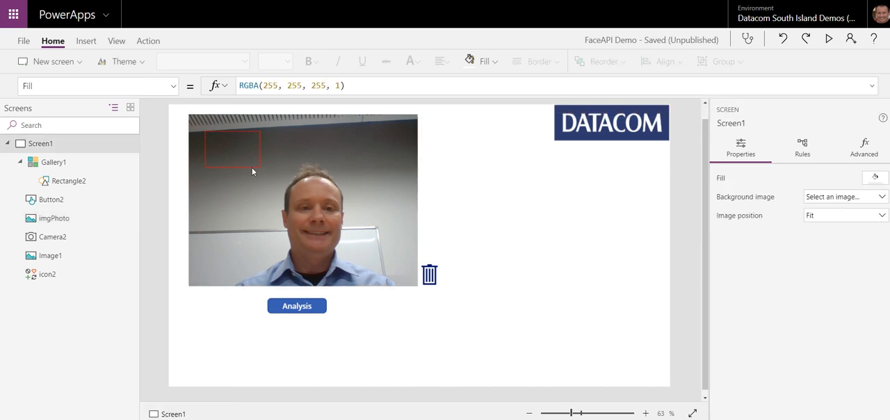
Step: Open the X property of Rectangle2 in the gallery and clear its fixed value
left_click(69, 183)
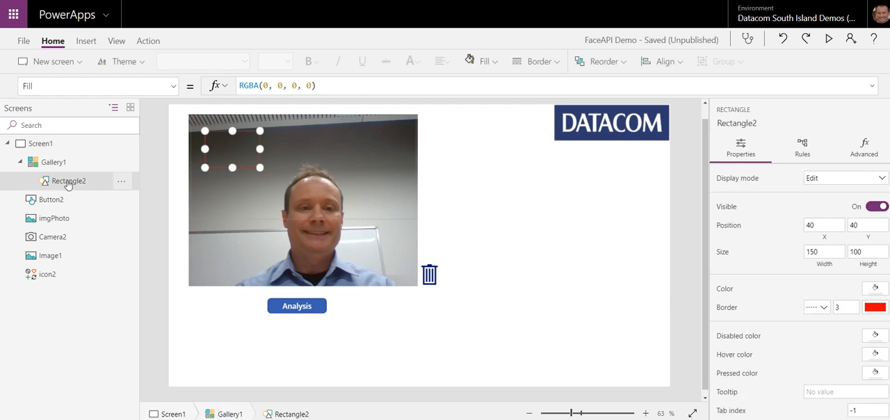
left_click(172, 86)
scroll(84, 264, "down", 3)
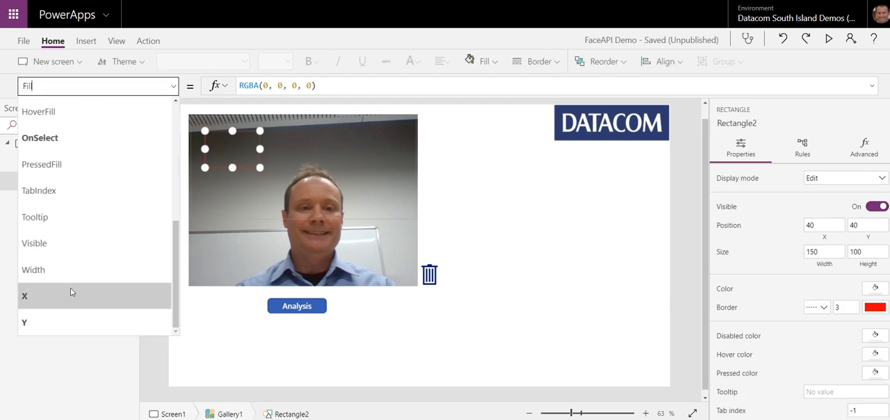
left_click(68, 297)
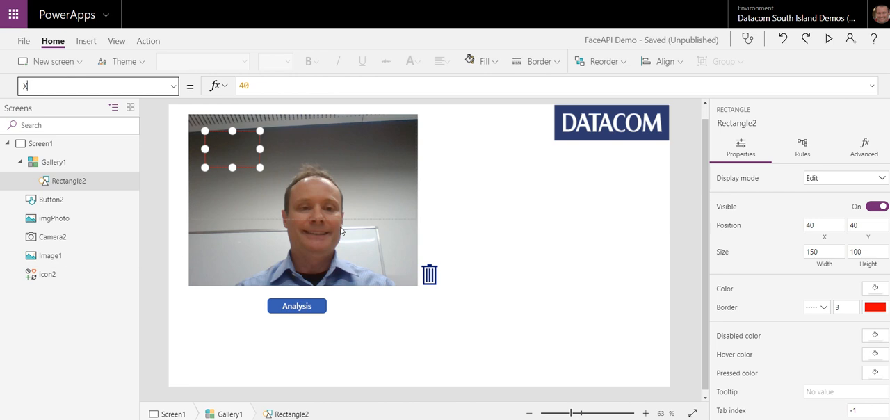
left_click_drag(271, 84, 200, 88)
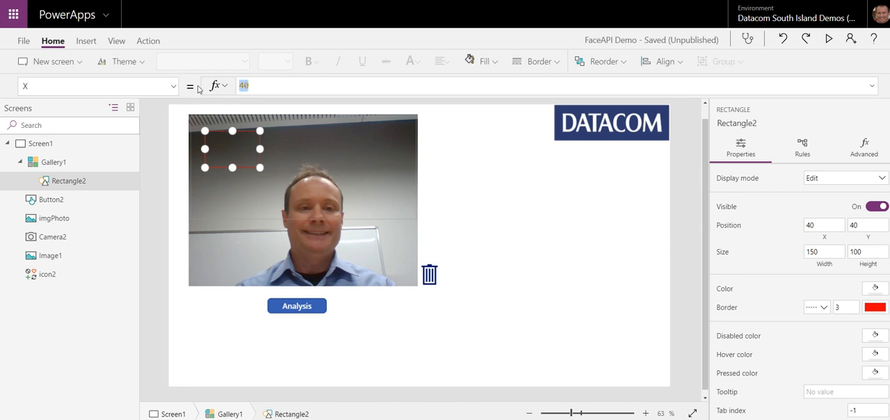
key("BackSpace")
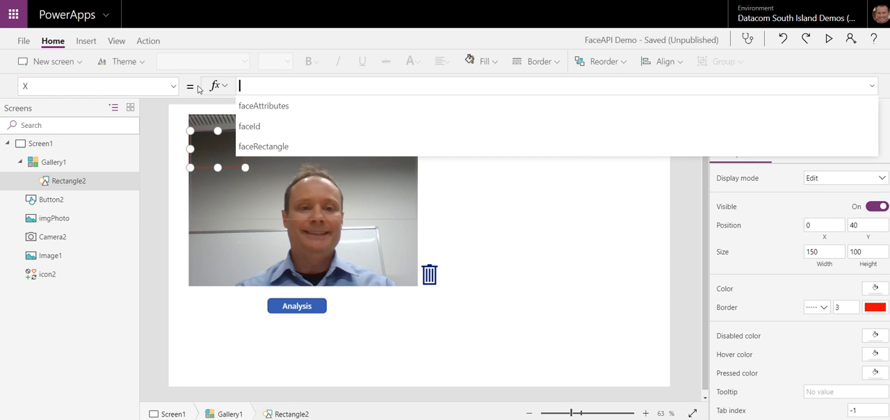
type("galler")
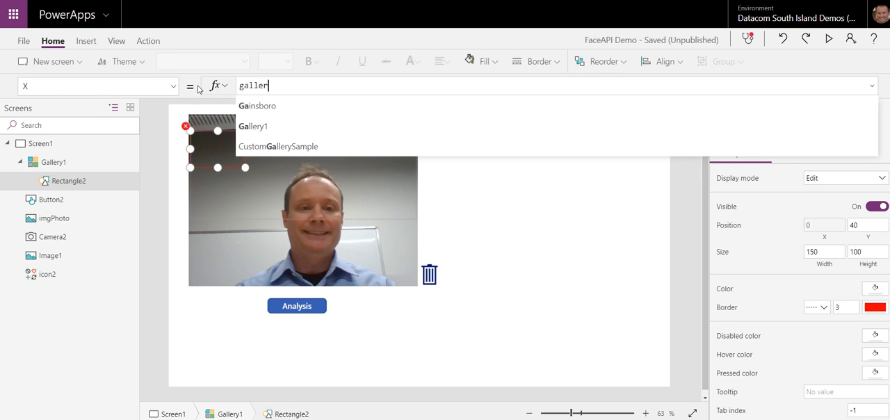
type("y1.se")
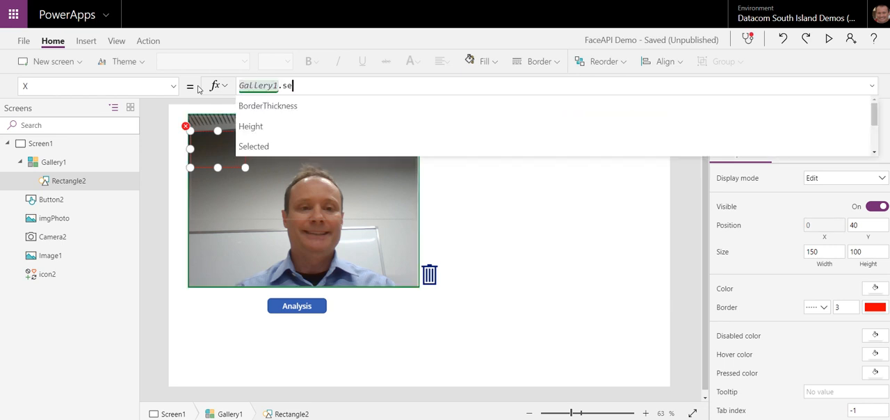
type("lected")
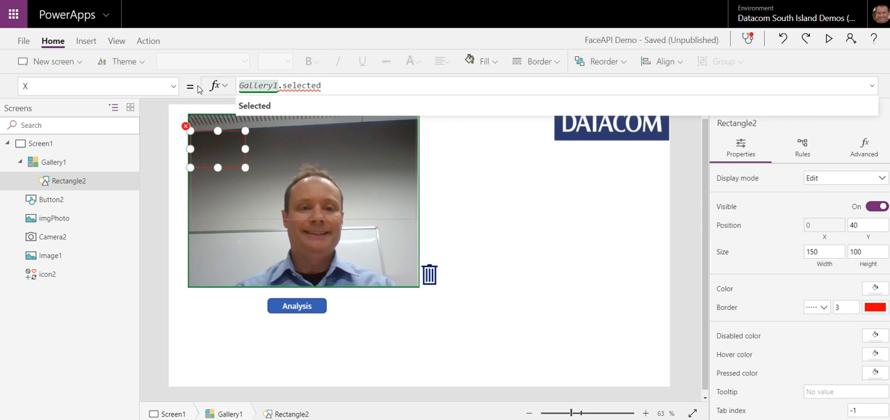
key("BackSpace")
key("BackSpace")
key("BackSpace")
key("BackSpace")
key("BackSpace")
key("BackSpace")
key("BackSpace")
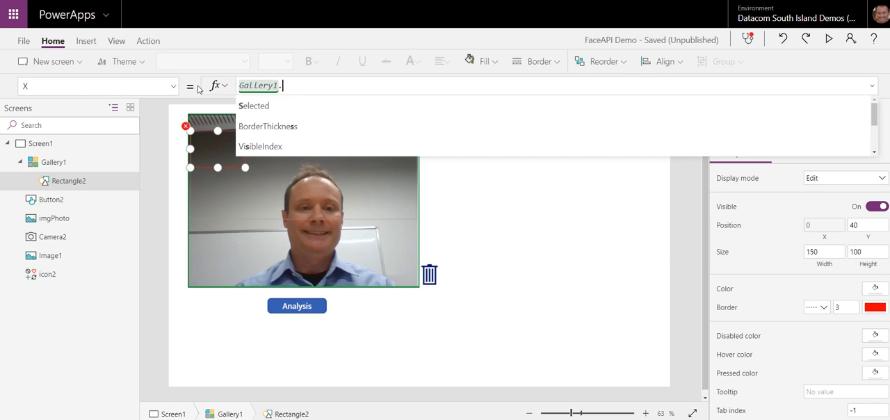
Step: Check the prepared formula in Notepad and set Rectangle2's X property to ThisItem.faceRectangle.left
key("alt+Tab")
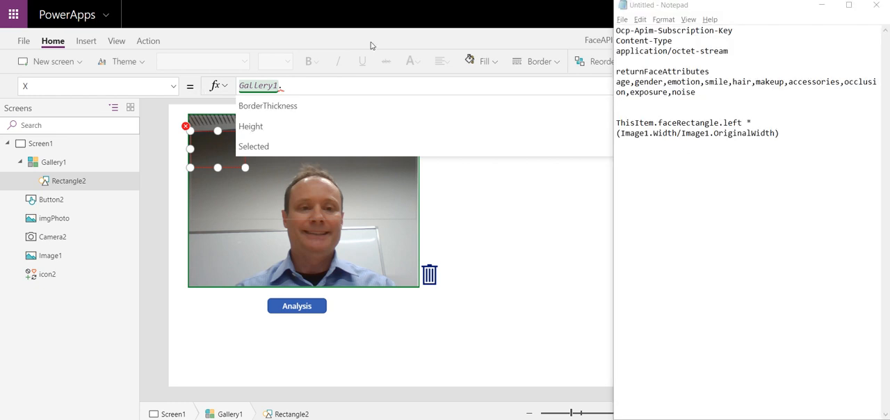
left_click_drag(299, 88, 198, 89)
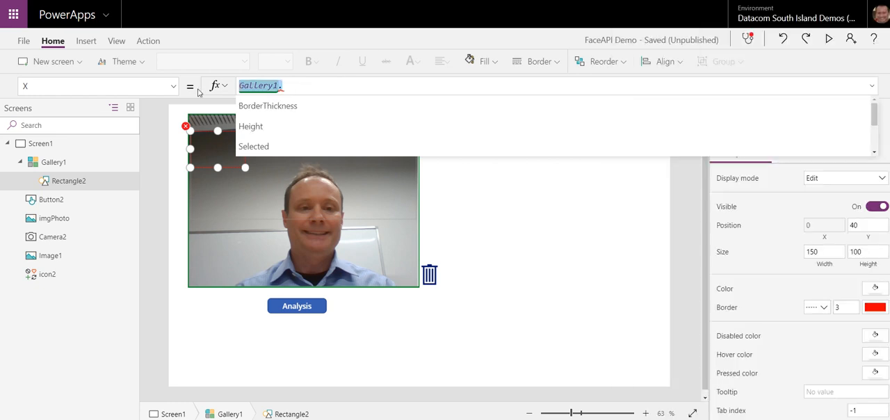
type("ThisItem")
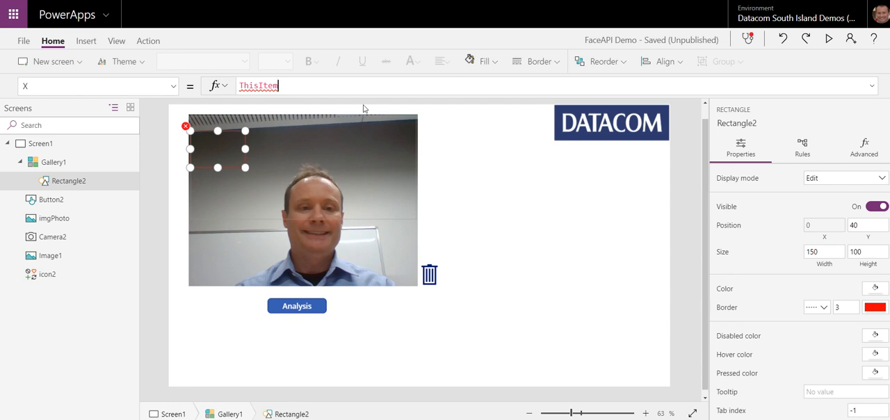
type(".")
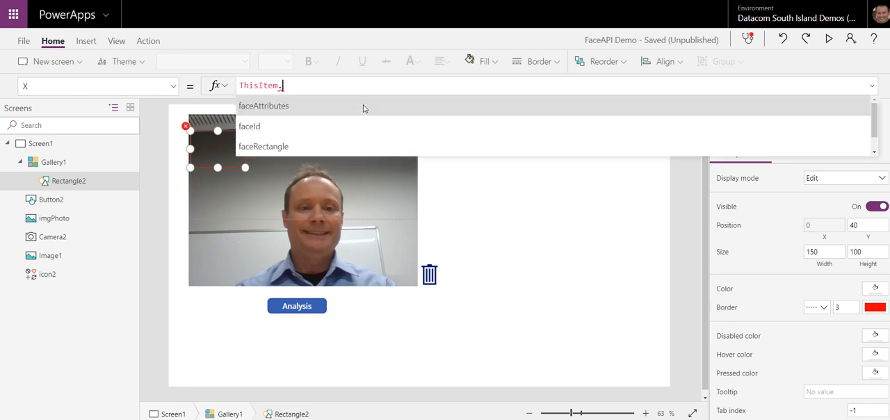
left_click(269, 147)
type(".X")
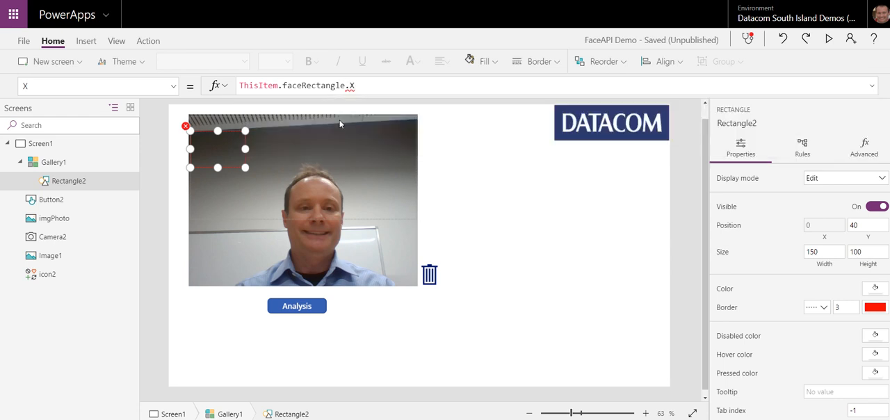
key("BackSpace")
type("Le")
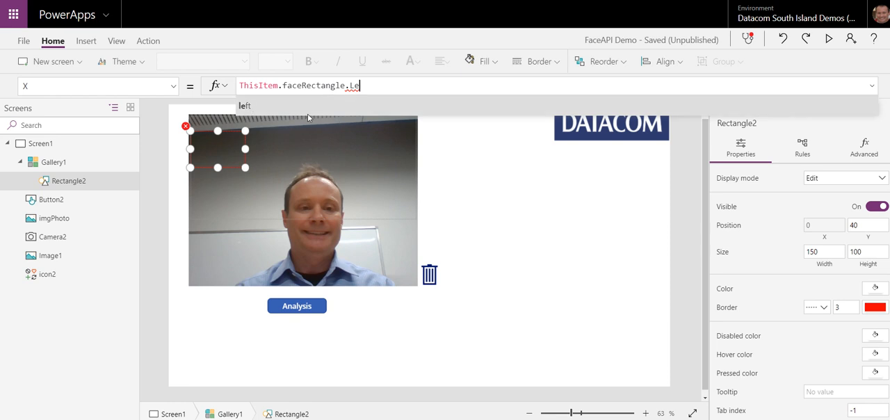
key("BackSpace")
key("BackSpace")
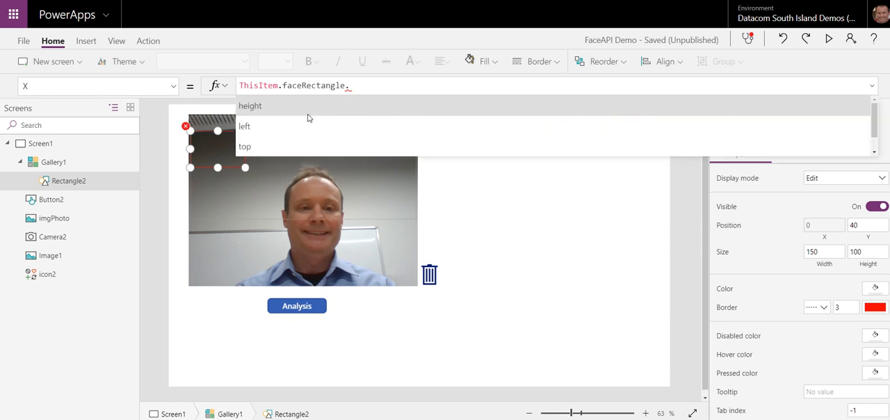
scroll(306, 118, "down", 1)
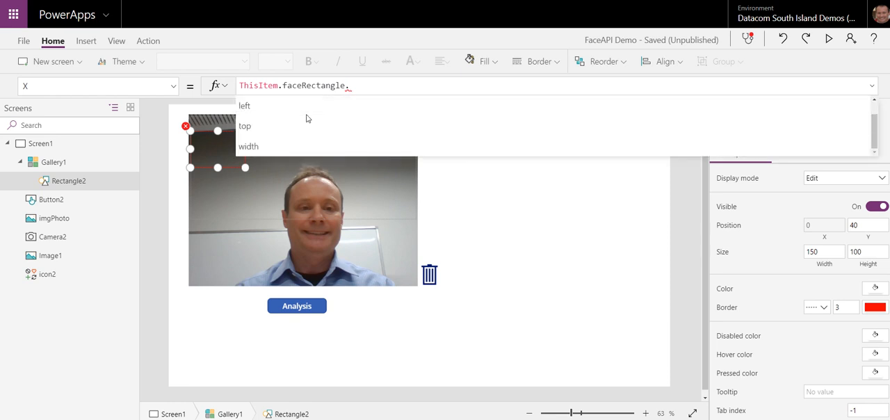
scroll(306, 119, "up", 1)
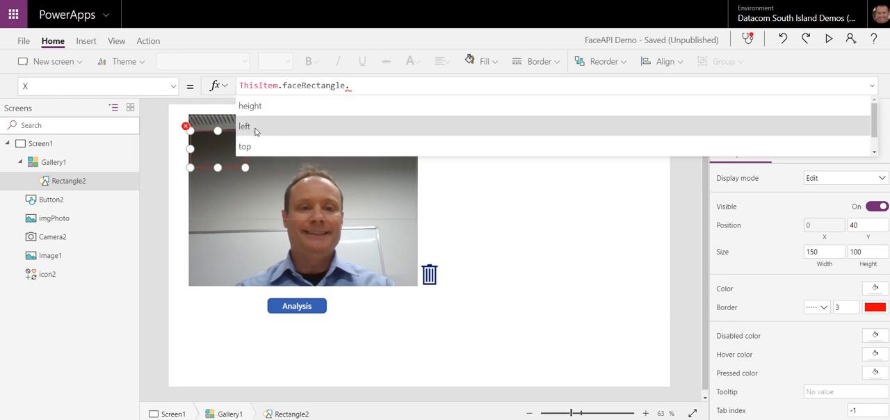
left_click(255, 129)
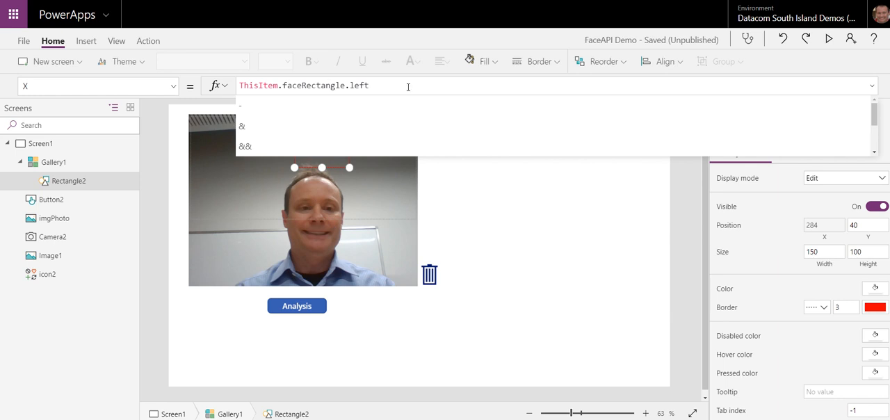
Step: Scale Rectangle2's X formula by appending * (imgPhoto.Width/imgPhoto.OriginalWidth), using the Notepad text as reference
type("*")
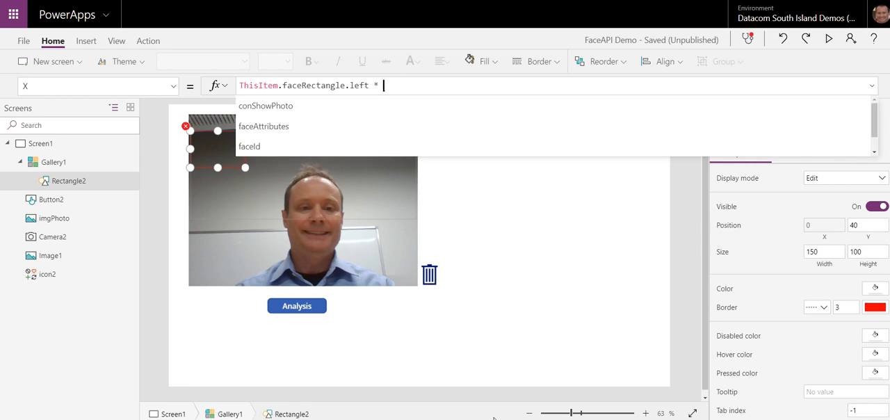
key("alt+Tab")
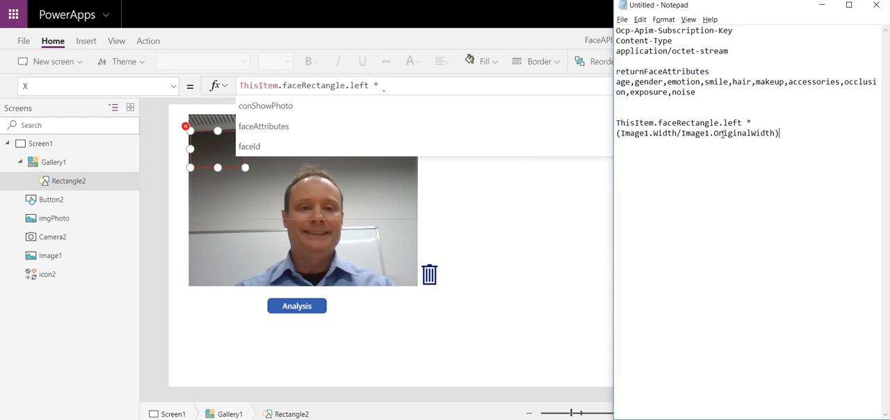
left_click(393, 87)
type("(")
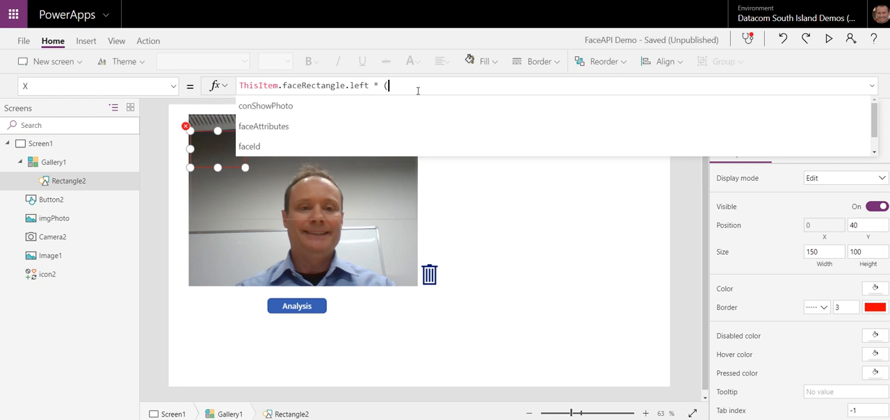
type("imgPho")
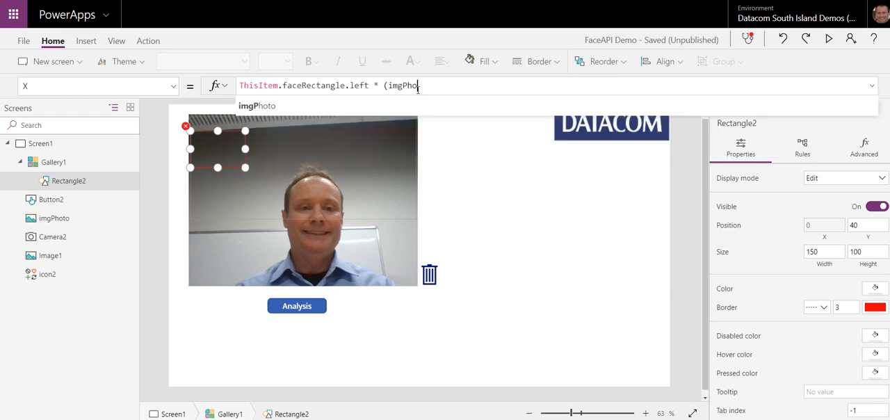
type("to.Wid")
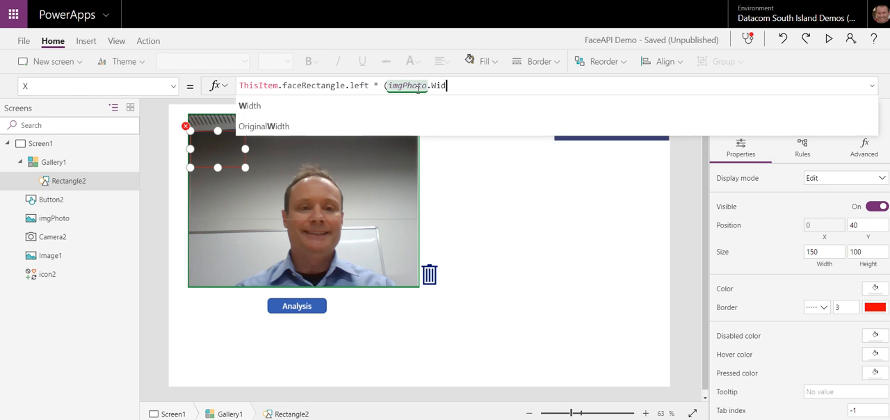
type("th/")
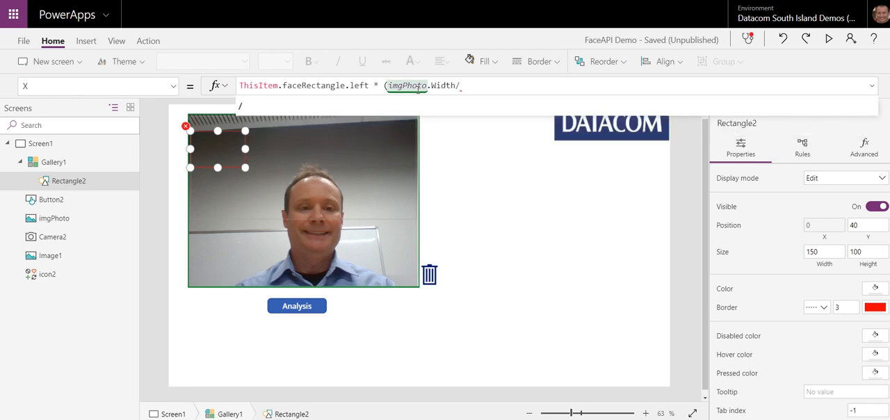
type("imgPhoto")
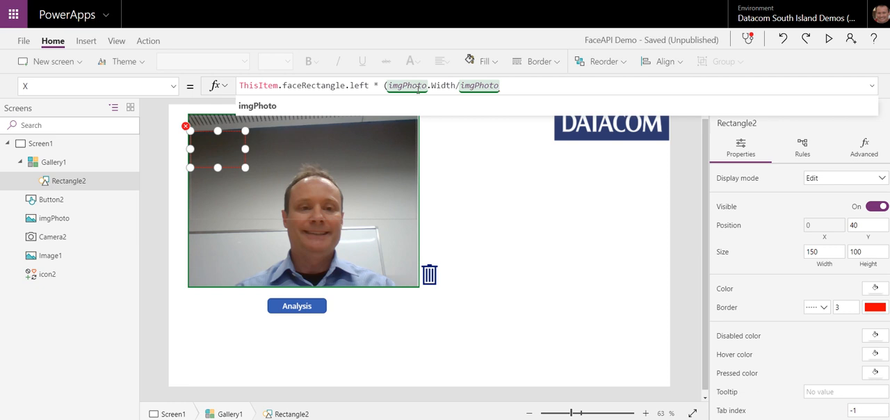
type(".O")
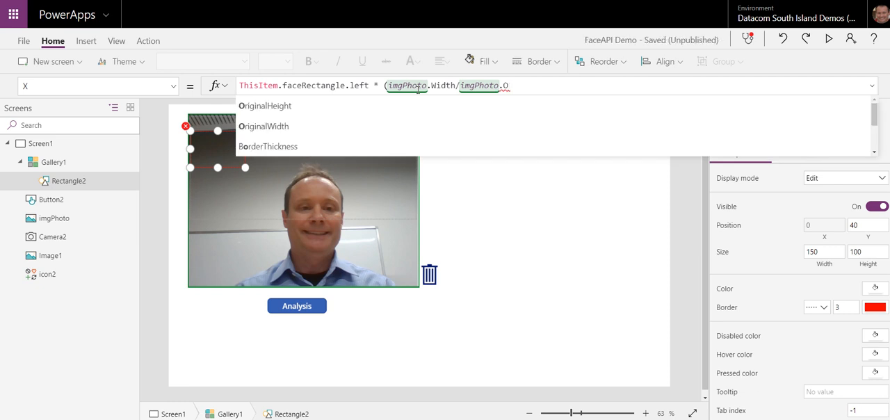
key("Down")
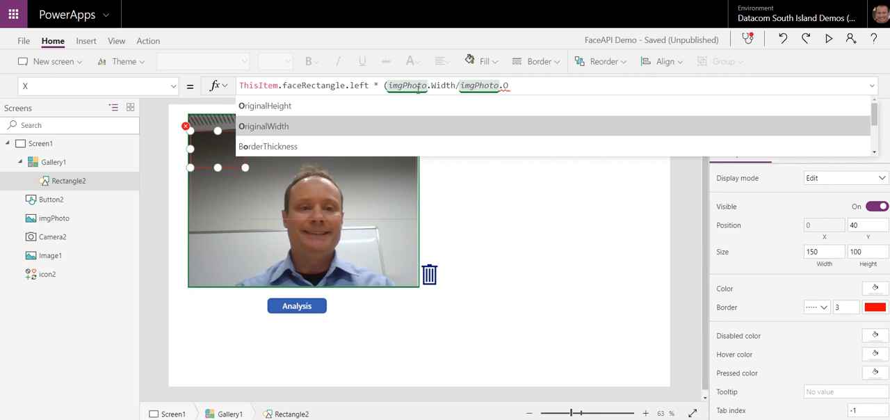
key("Tab")
type(")")
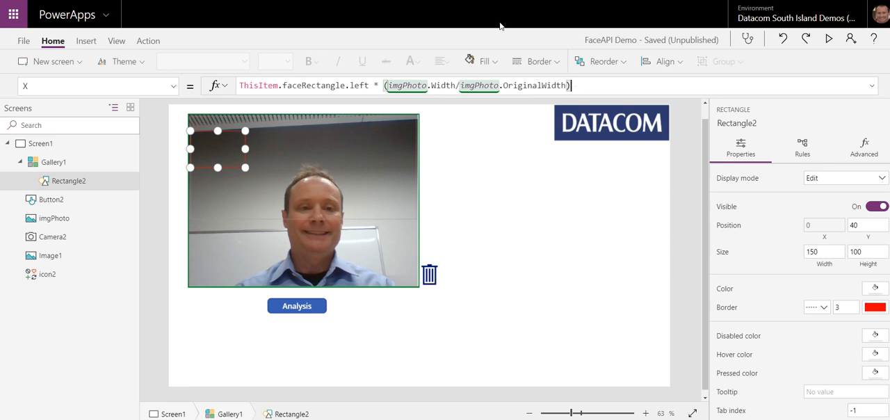
key("Return")
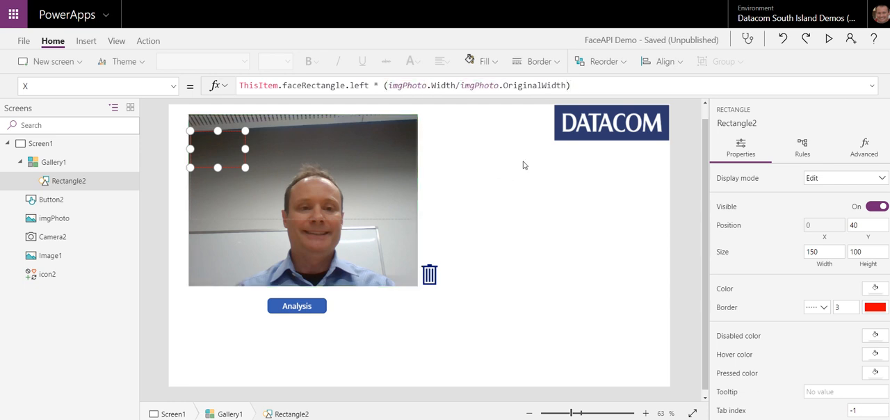
Step: Set the CalculateOriginalDimensions property of imgPhoto to true and reselect Rectangle2
left_click(54, 220)
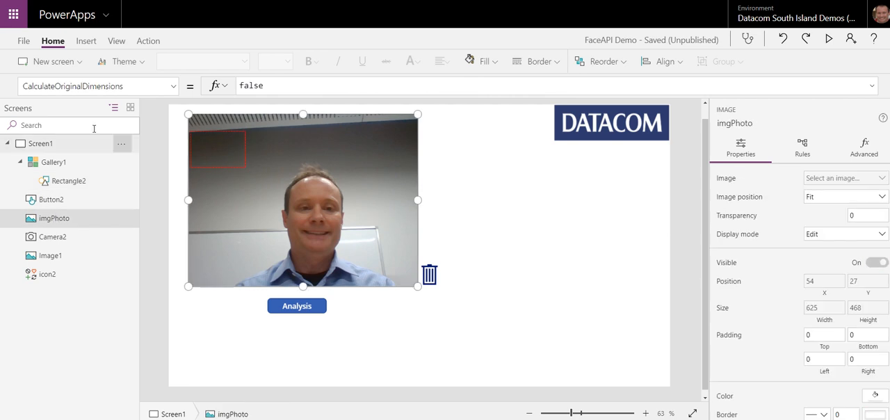
left_click(260, 84)
left_click_drag(264, 85, 225, 85)
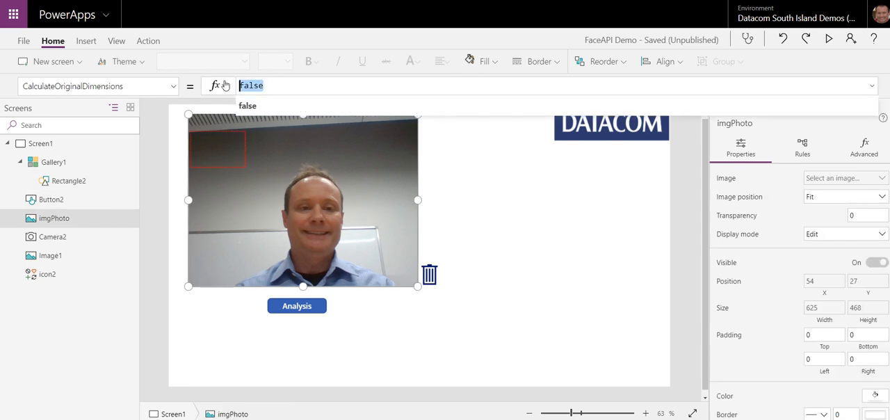
type("tr")
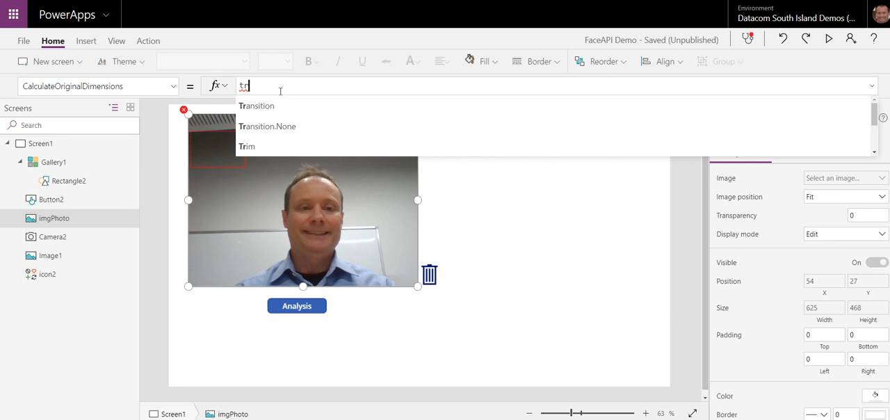
type("ue")
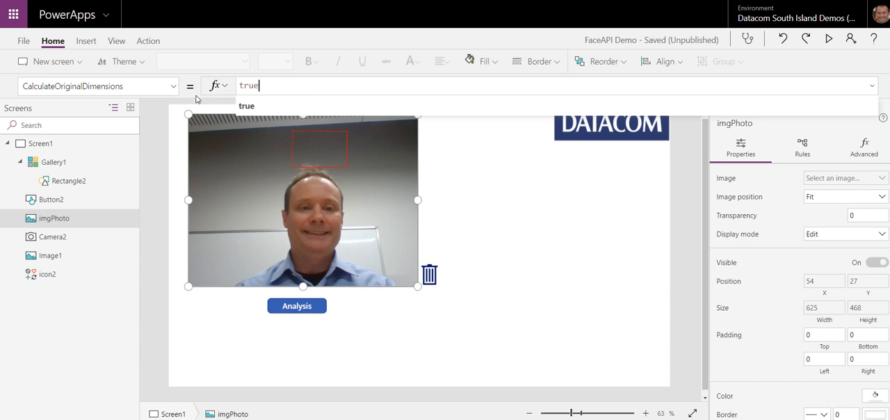
left_click(69, 181)
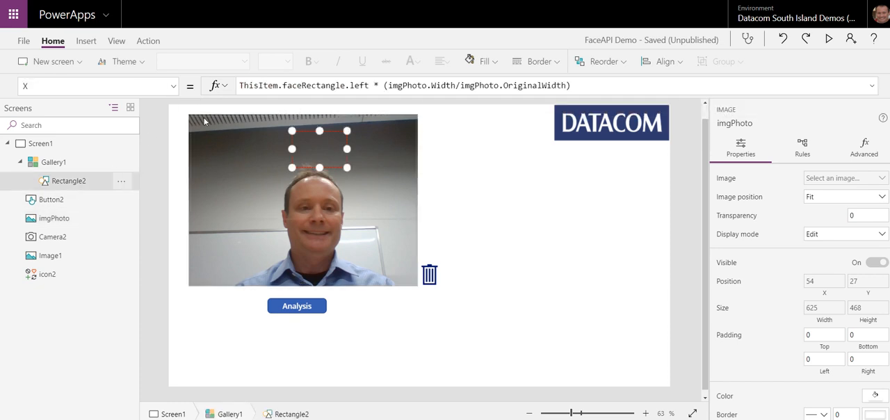
Step: Copy Rectangle2's complete X formula and keep Rectangle2 selected
left_click(173, 85)
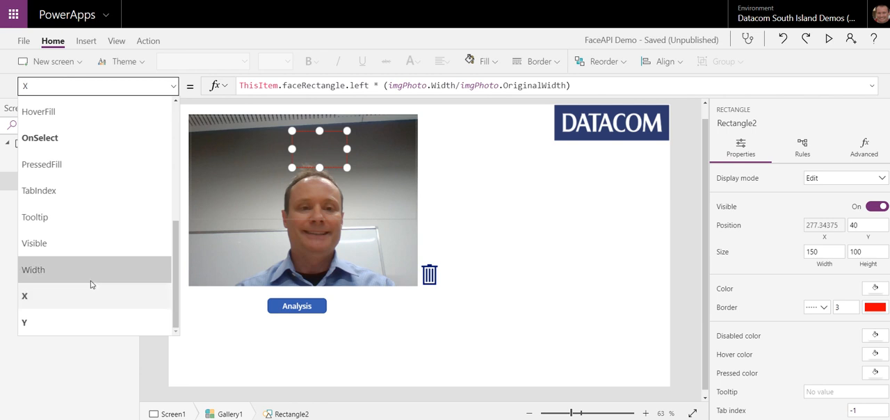
left_click(584, 86)
left_click_drag(584, 86, 282, 86)
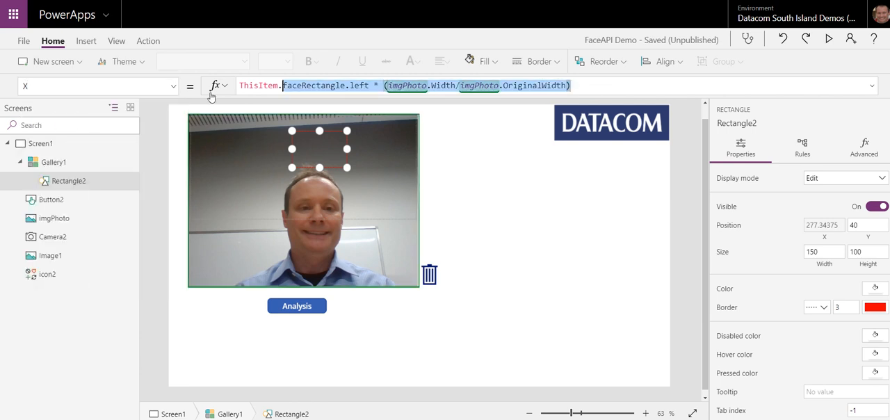
left_click_drag(212, 97, 209, 98)
key("ctrl+c")
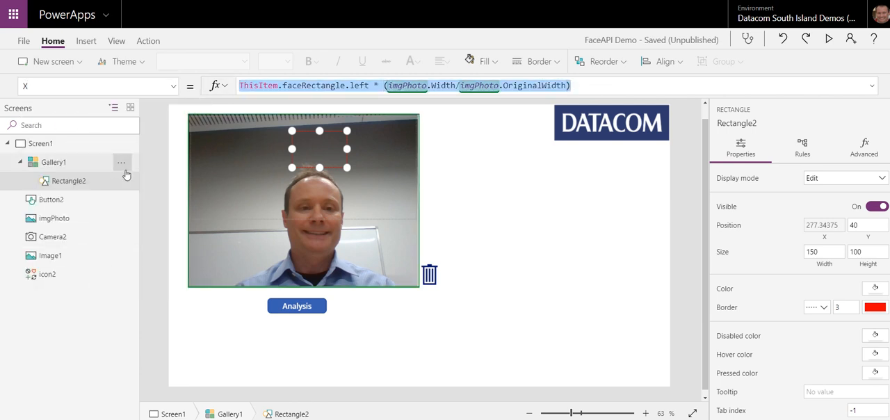
left_click(82, 183)
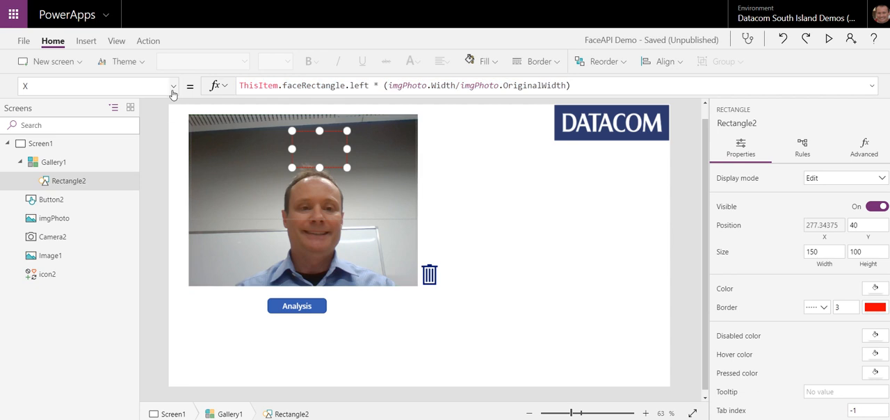
Step: Set Rectangle2's Width property to ThisItem.faceRectangle.width * (imgPhoto.Width/imgPhoto.OriginalWidth), reusing the copied formula
left_click(172, 92)
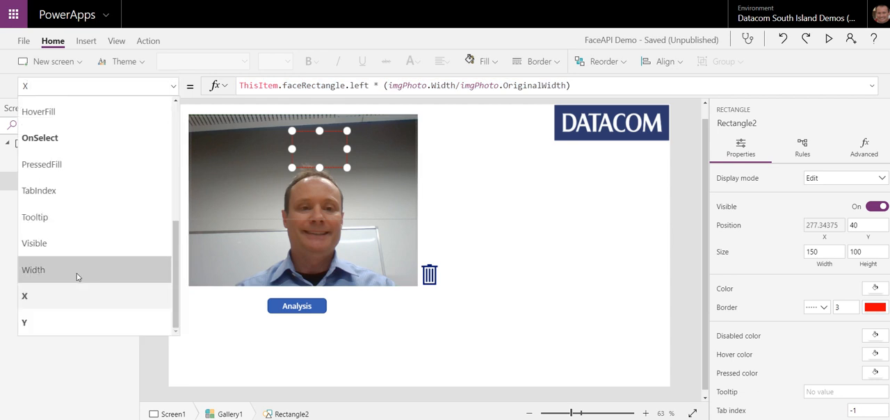
left_click(77, 277)
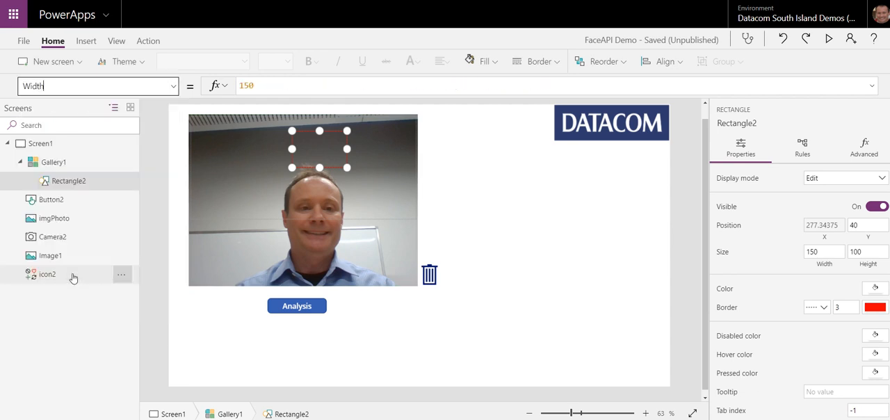
double_click(254, 89)
key("ctrl+v")
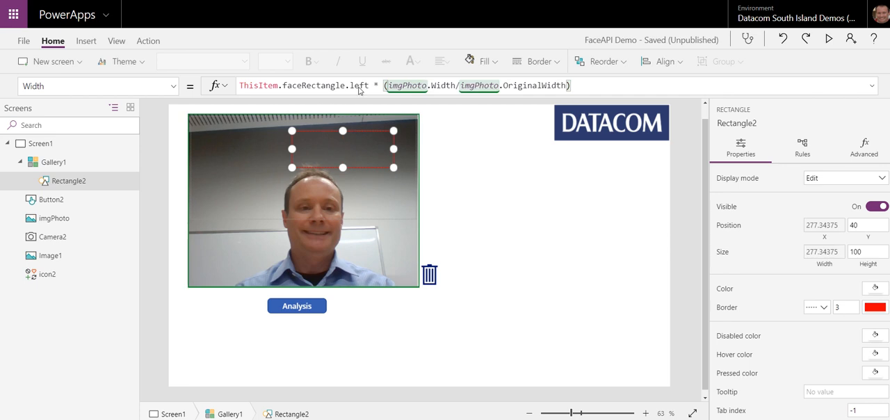
double_click(359, 85)
type("wid")
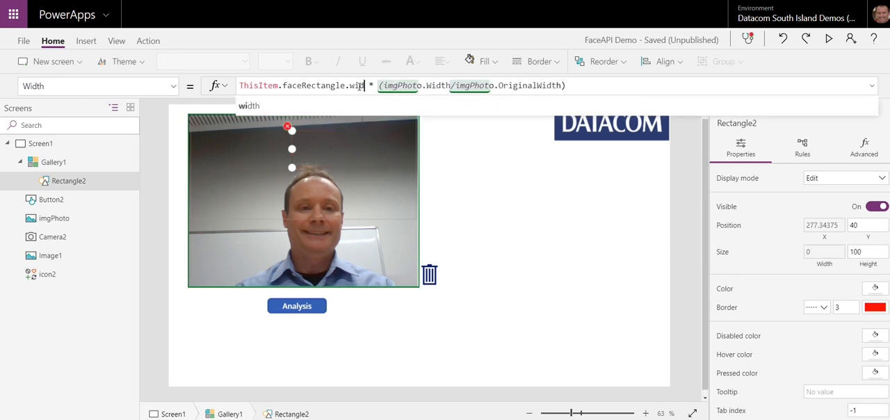
type("th")
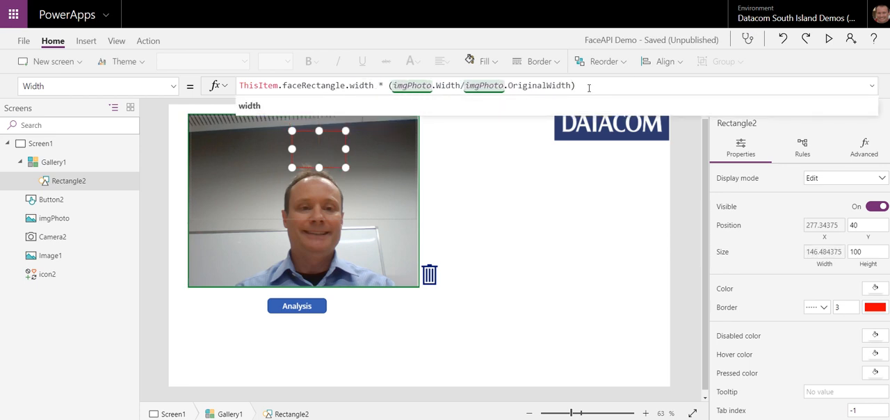
Step: Copy Rectangle2's Width formula into its Y property, replacing the fixed value
left_click_drag(589, 88, 194, 85)
key("ctrl+c")
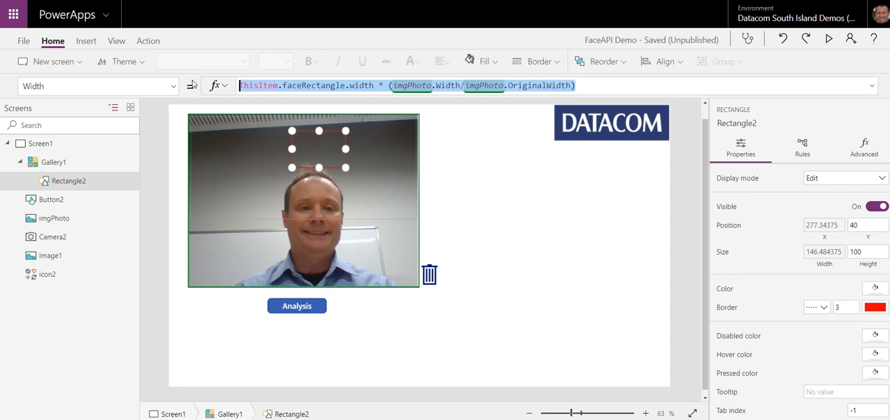
left_click(176, 90)
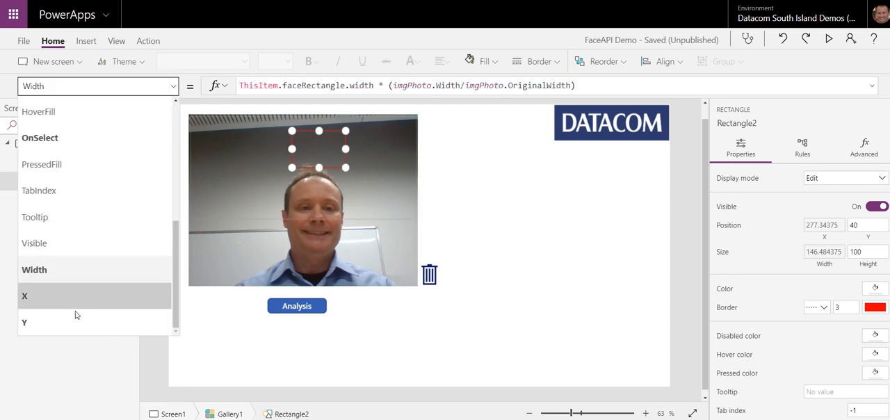
left_click(78, 318)
left_click(268, 88)
key("BackSpace")
key("BackSpace")
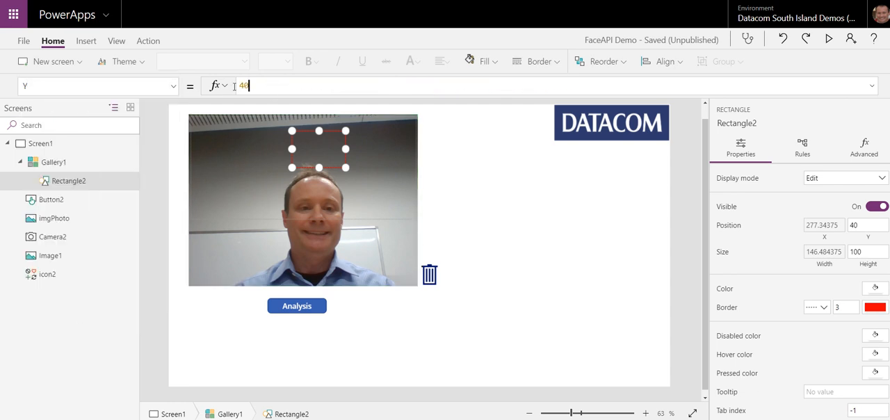
key("ctrl+v")
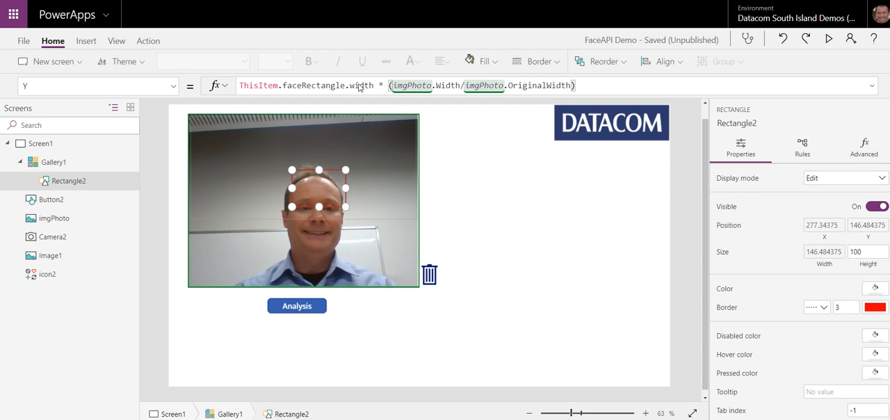
Step: Change the face field in Rectangle2's Y formula to ThisItem.faceRectangle.top
double_click(361, 85)
type("hei")
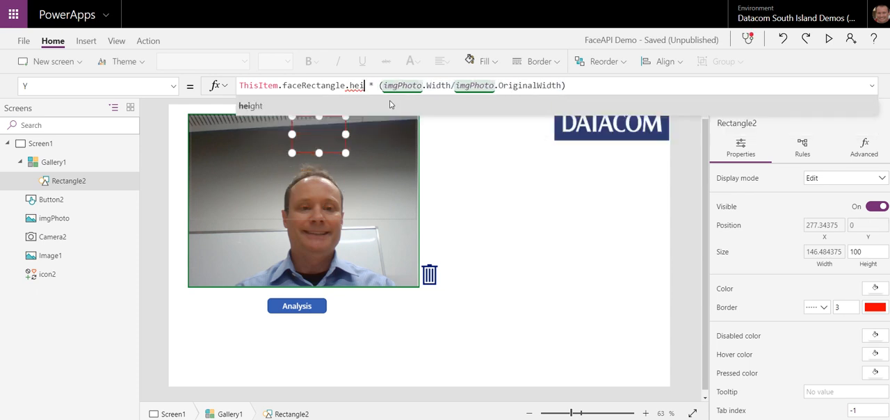
key("BackSpace")
key("BackSpace")
key("BackSpace")
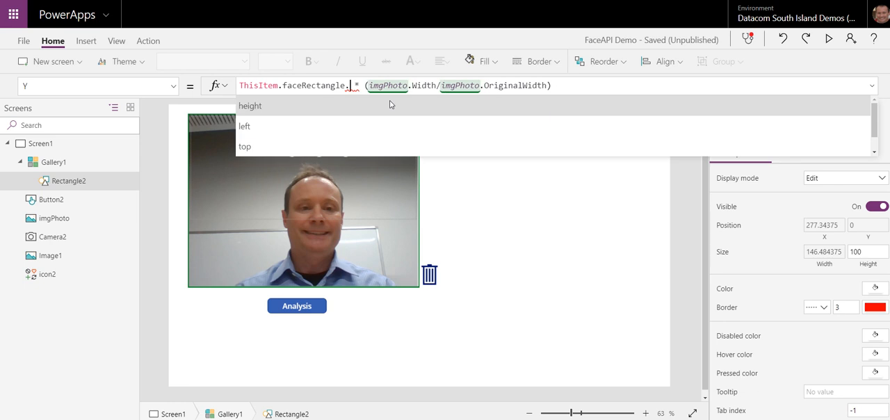
type("top")
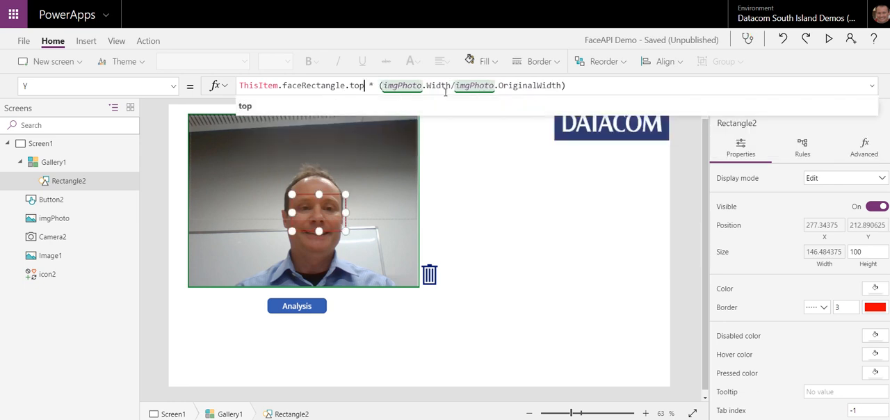
Step: Change the scaling factor in Rectangle2's Y formula to (imgPhoto.Height/imgPhoto.OriginalHeight)
double_click(438, 86)
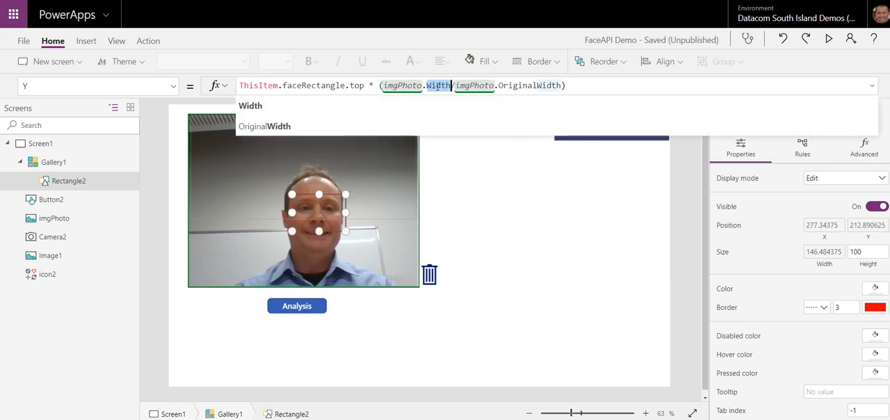
type("H")
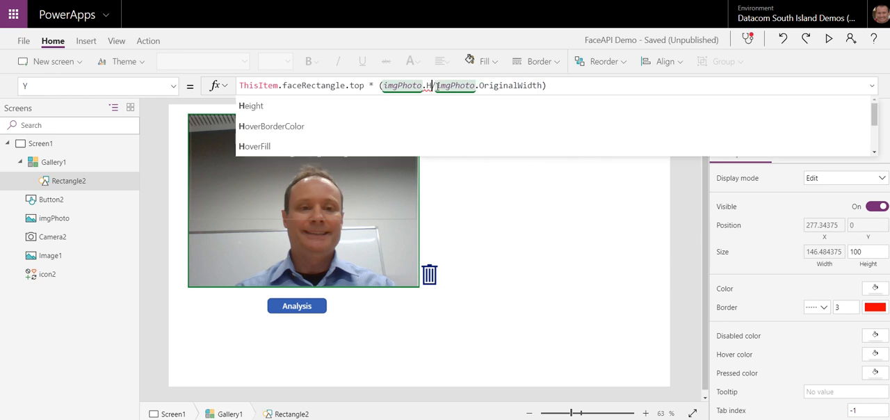
type("eight")
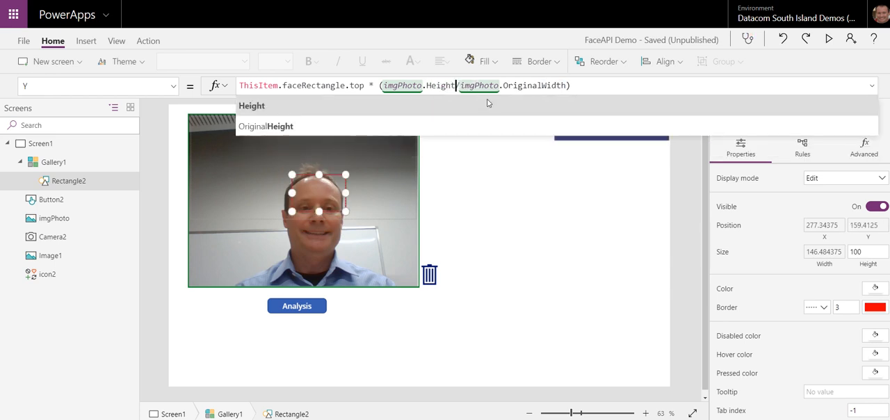
left_click(569, 86)
left_click_drag(569, 86, 542, 86)
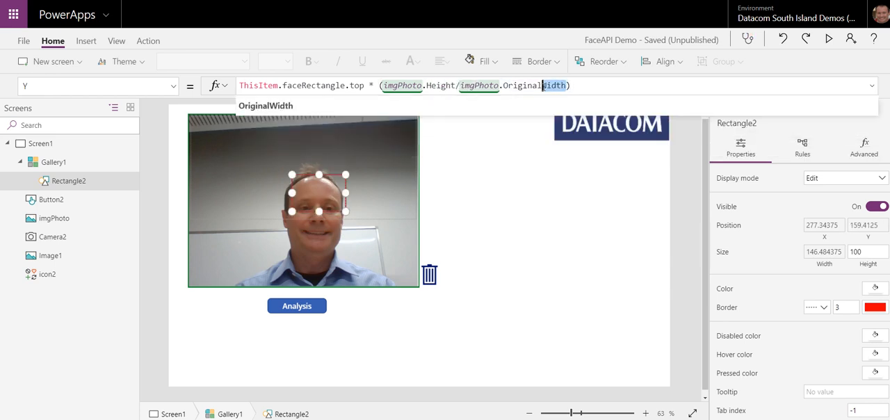
type("Height")
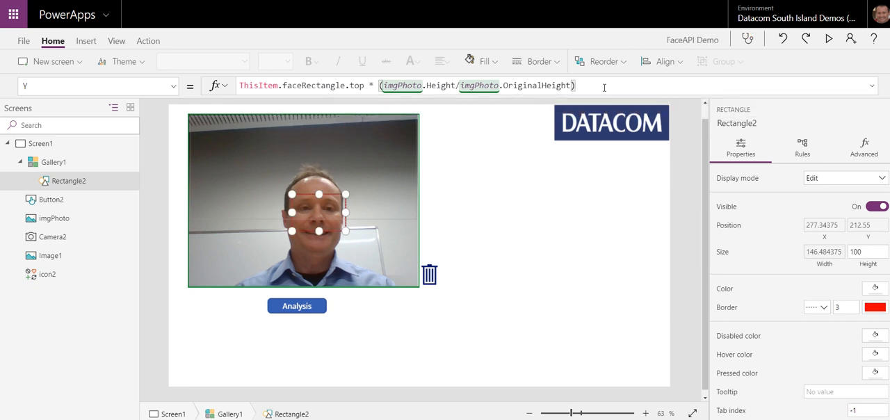
Step: Copy Rectangle2's Y formula into its Height property, replacing the fixed value
left_click_drag(576, 85, 219, 85)
key("ctrl+c")
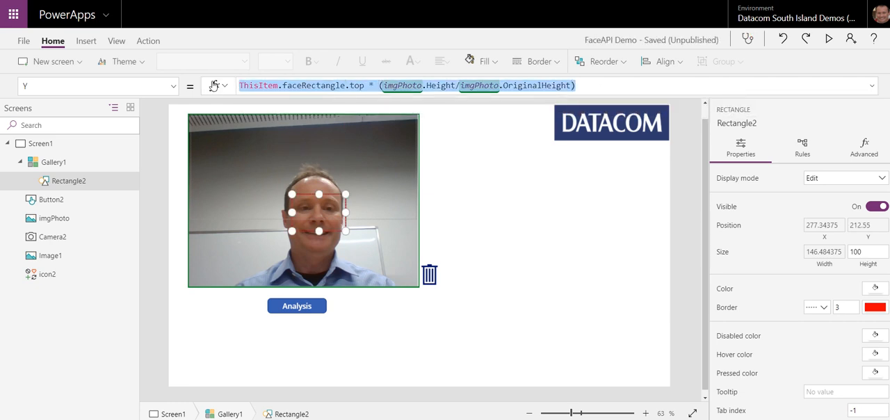
left_click(173, 87)
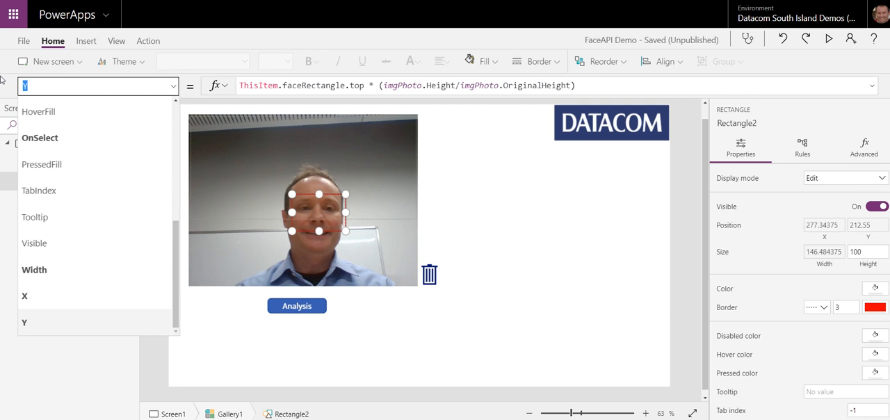
type("Height")
key("Return")
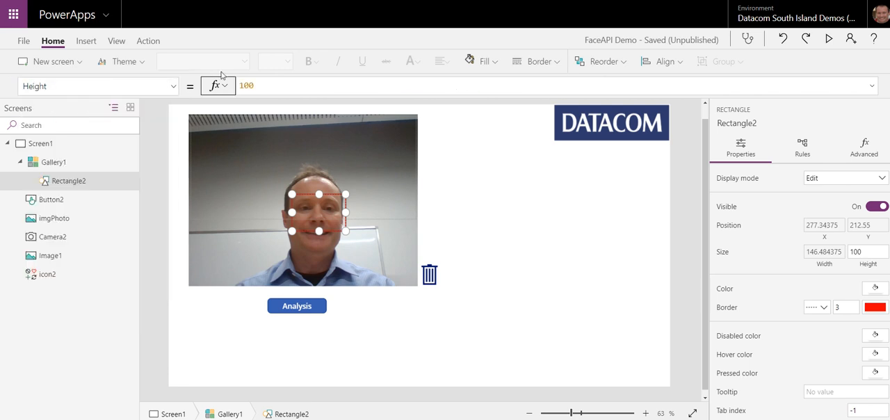
left_click_drag(259, 86, 207, 89)
key("ctrl+v")
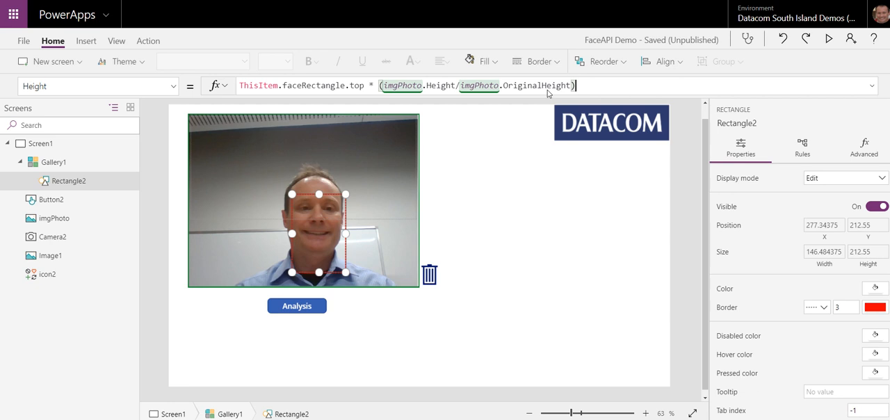
Step: Change the face field in Rectangle2's Height formula to ThisItem.faceRectangle.height
double_click(360, 86)
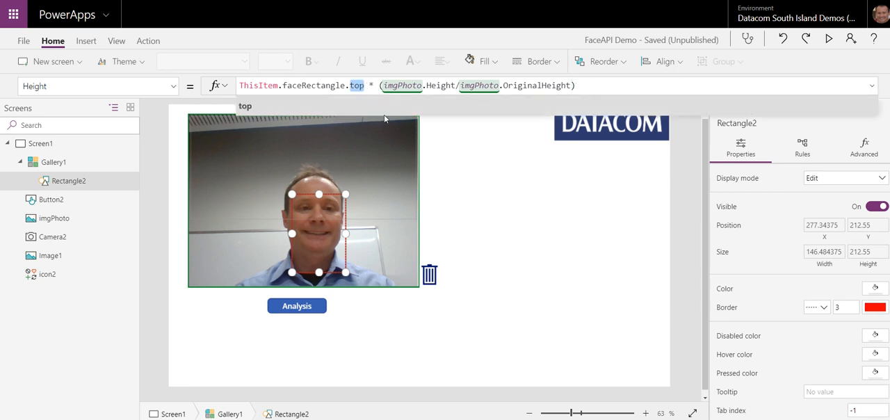
key("BackSpace")
key("BackSpace")
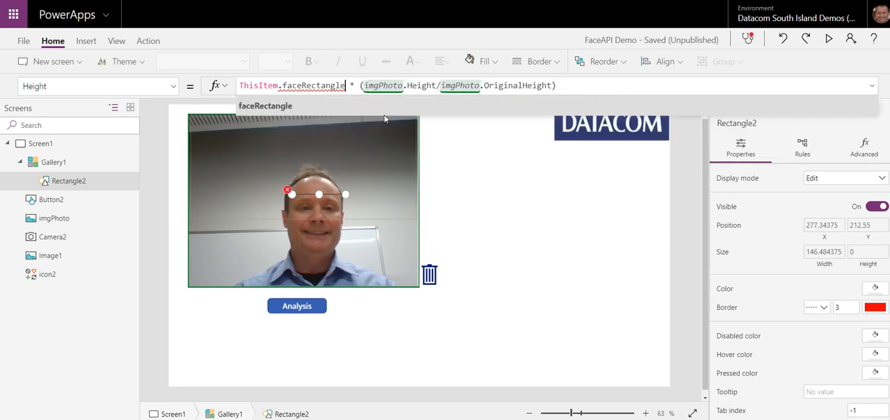
type(".")
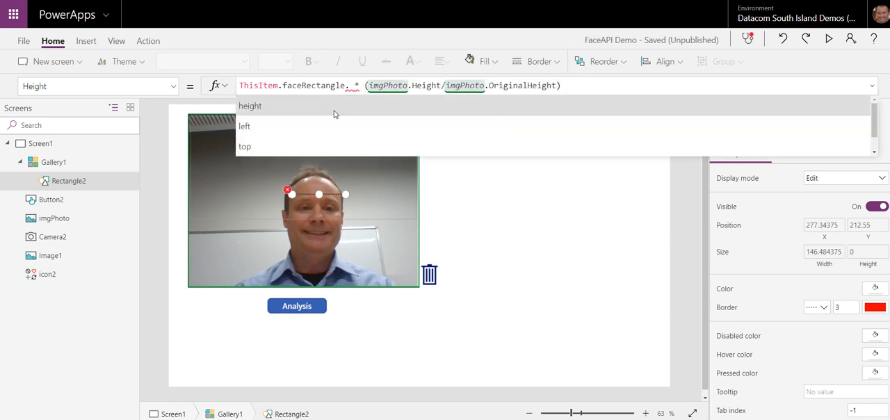
left_click(334, 113)
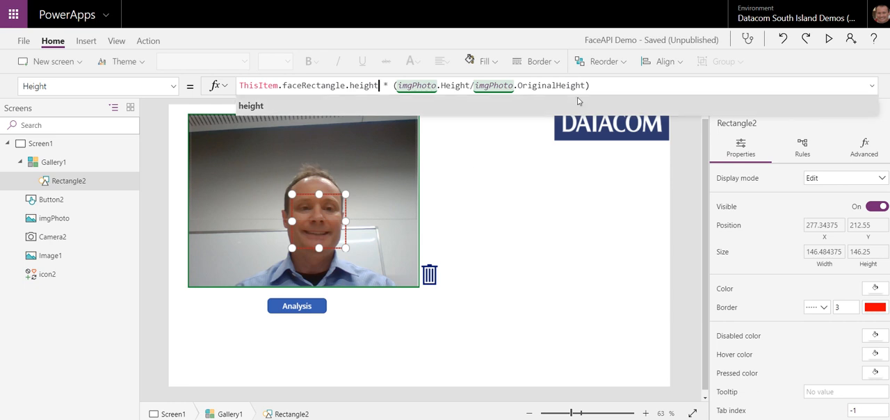
left_click(617, 87)
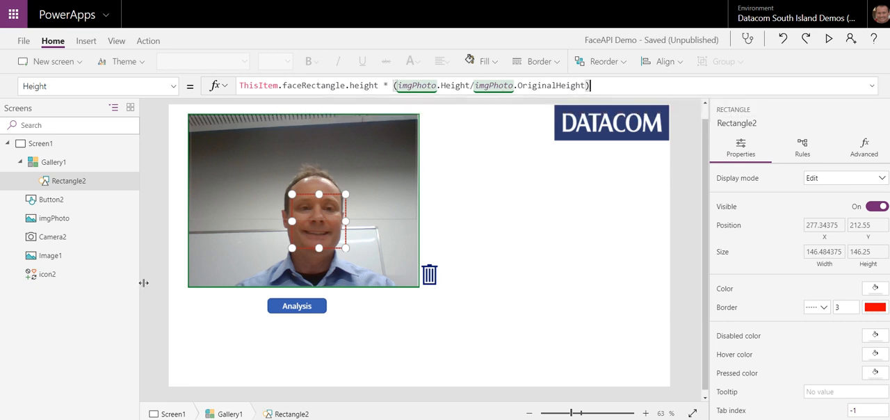
Step: Set Gallery1's TemplateSize property to 0, replacing the default If formula
left_click(54, 162)
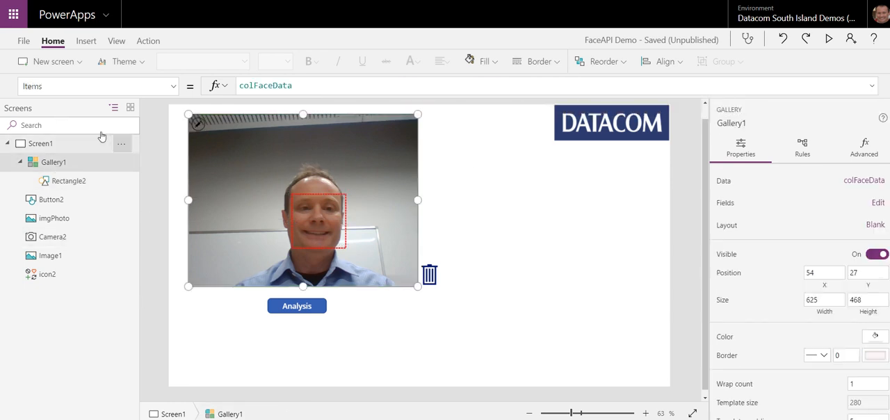
left_click(174, 87)
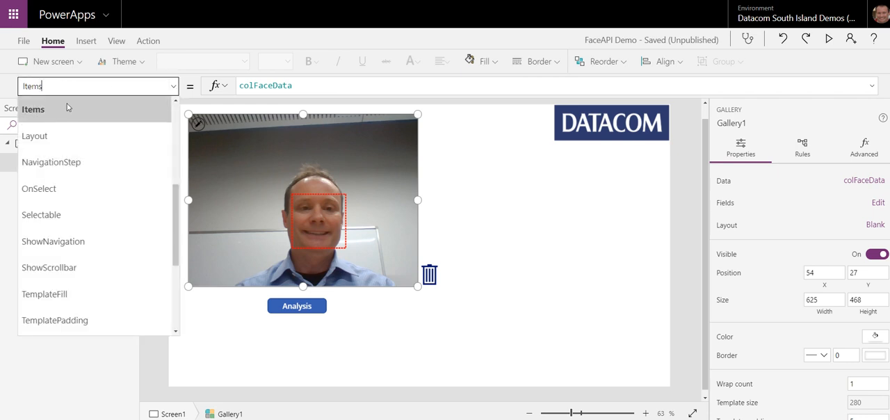
left_click(58, 86)
type("Templa")
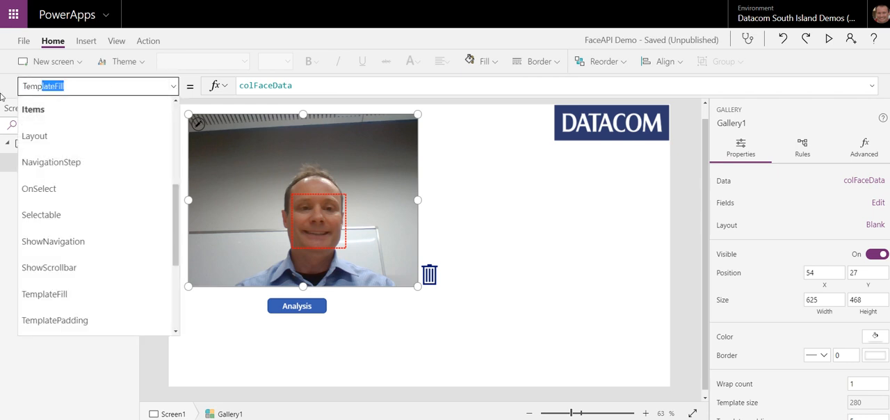
type("teSize")
key("Return")
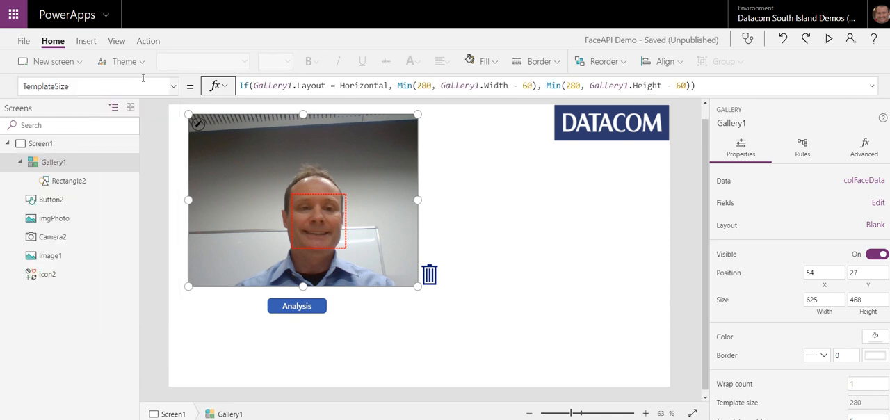
left_click_drag(724, 89, 228, 89)
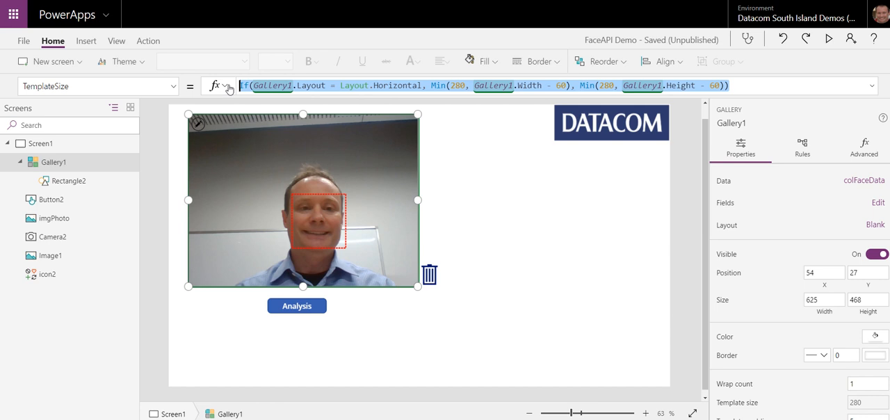
type("1")
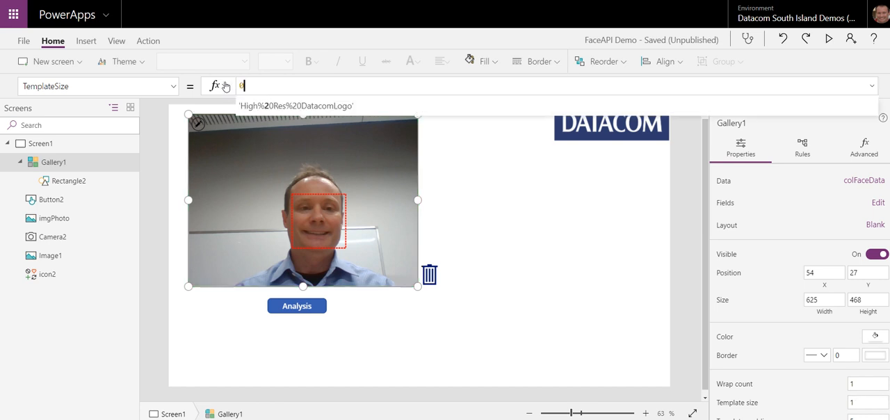
Step: Remove the template padding from Gallery1 and deselect the gallery
left_click(174, 88)
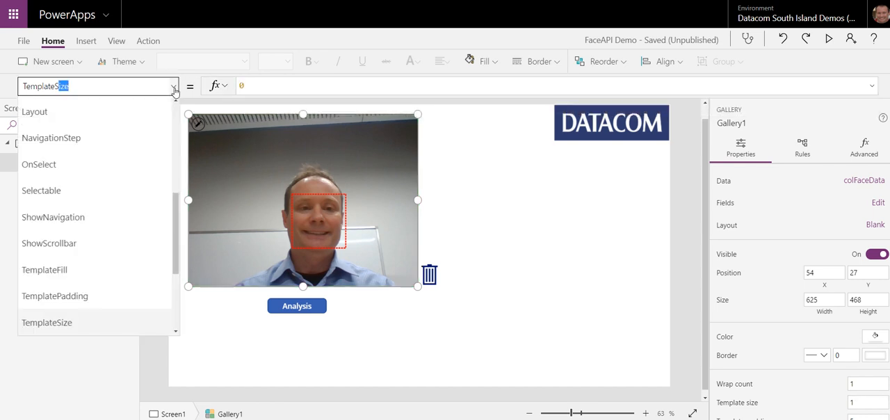
left_click(72, 296)
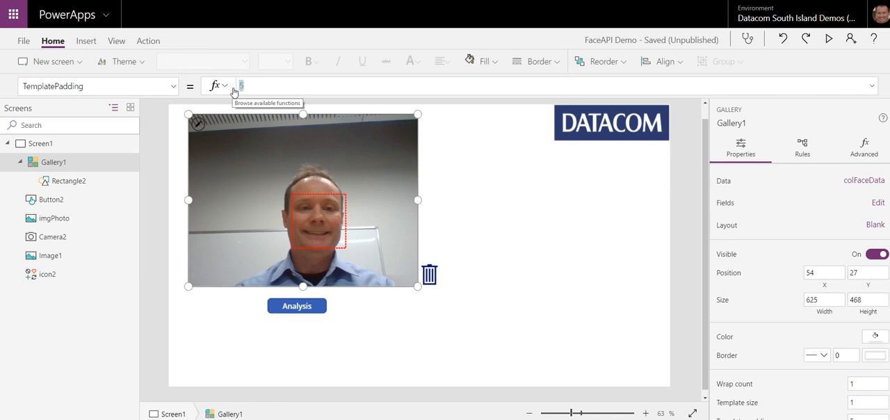
left_click(423, 202)
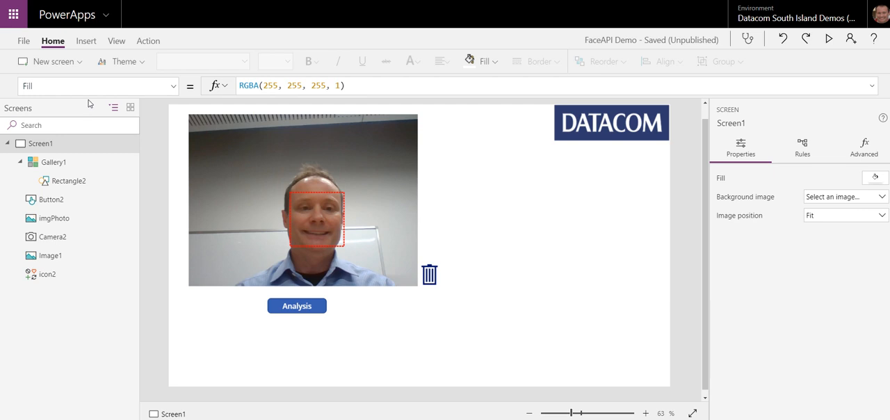
Step: Examine the faceAttributes record inside the colFaceData collection, then return to the app screen
left_click(117, 42)
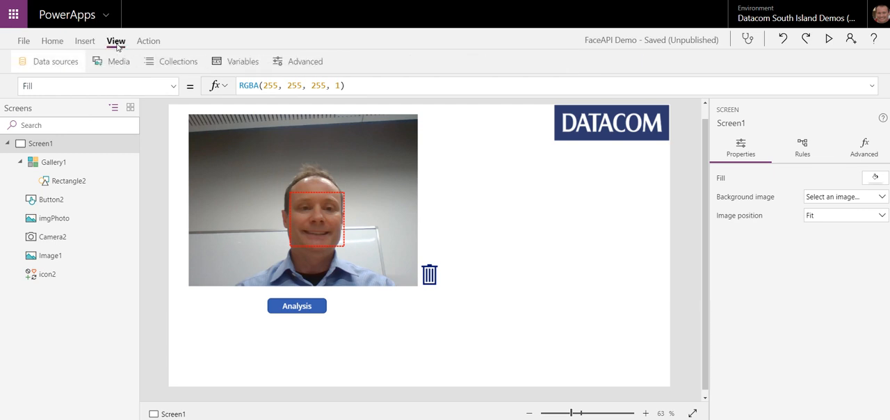
left_click(172, 64)
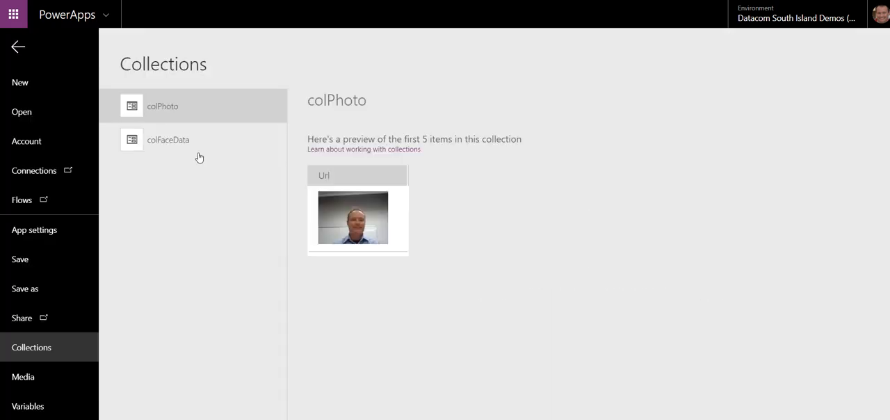
left_click(157, 139)
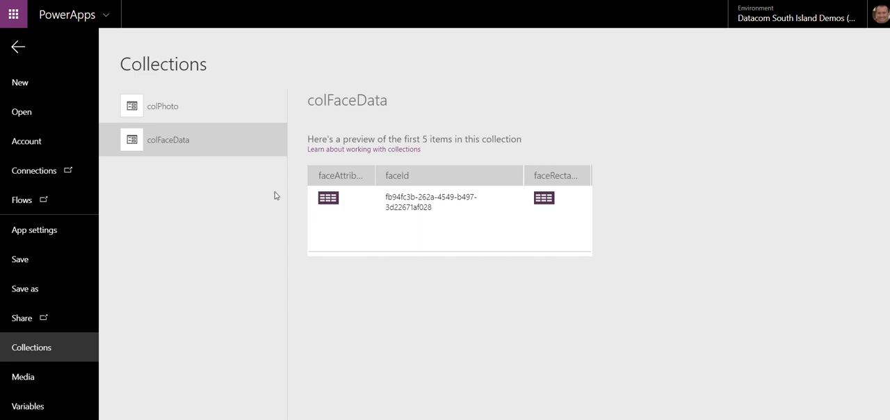
left_click(328, 198)
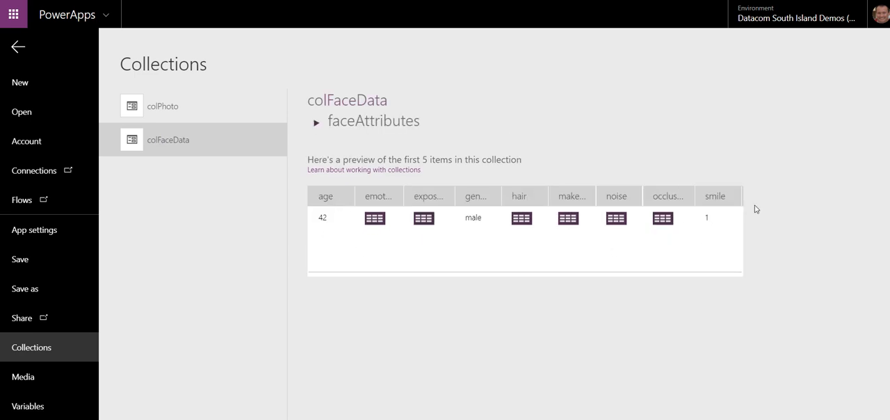
left_click(18, 49)
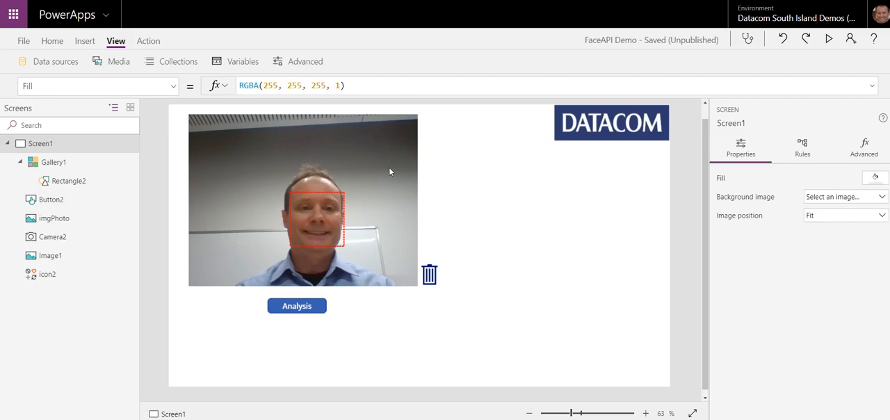
Step: Insert a data table on Screen1 and set its Items property to Gallery1.Selected
left_click(83, 41)
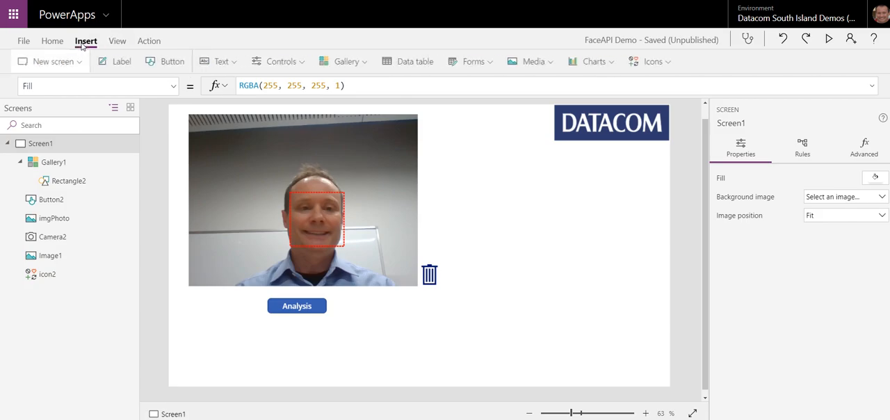
left_click(397, 62)
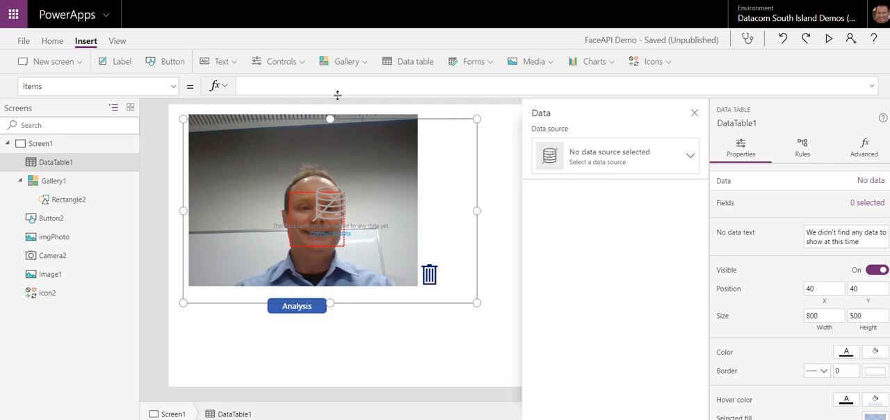
type("allery")
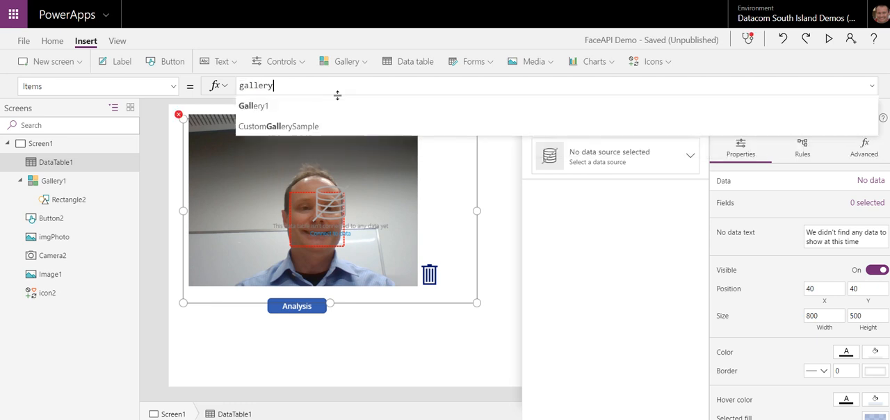
type("1.Sele")
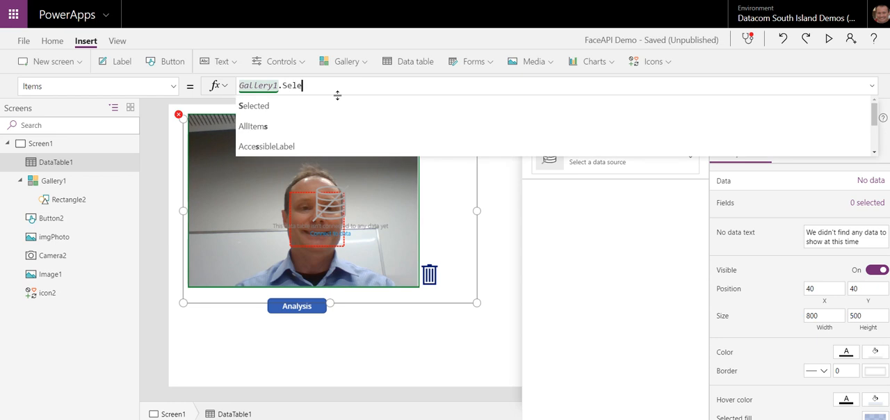
type("cted")
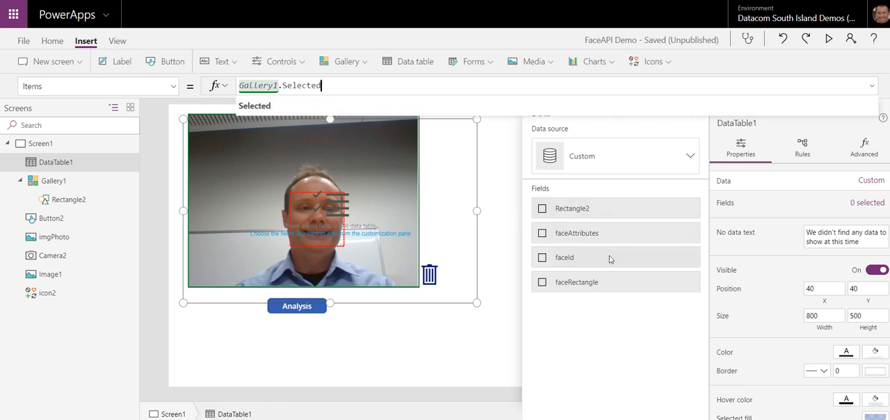
Step: Try the faceAttributes field in the data table, remove it, and set Items to Gallery1.Selected.faceAttributes
left_click(543, 234)
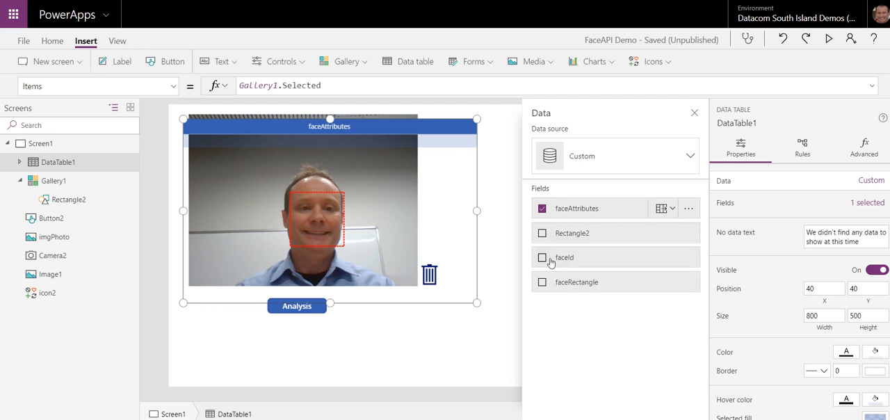
left_click(542, 208)
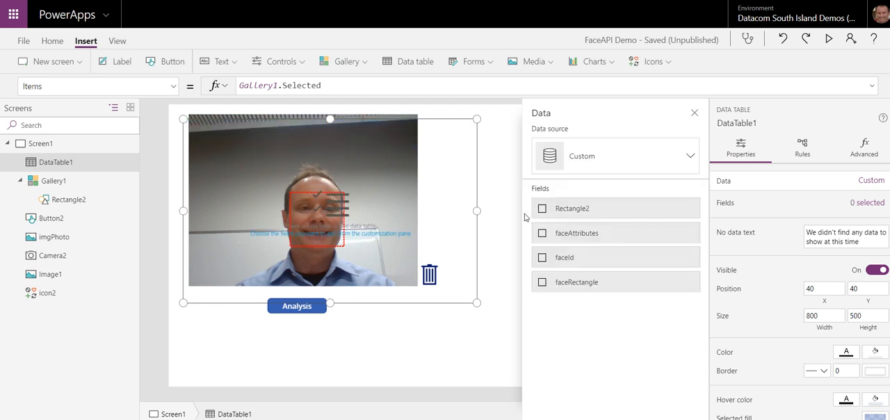
left_click(334, 85)
type(".face")
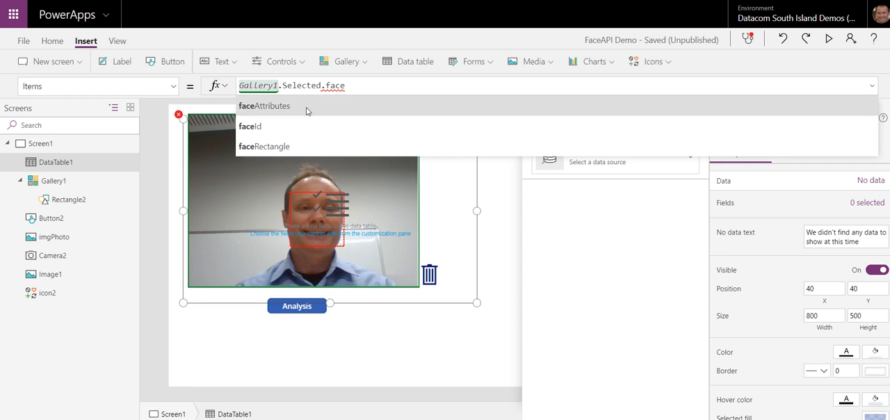
left_click(308, 108)
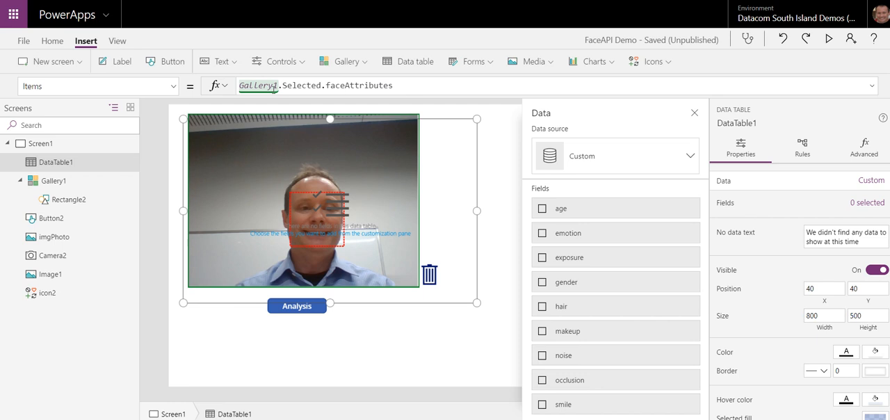
Step: Copy the data table's Items formula and deselect the table
left_click(410, 85)
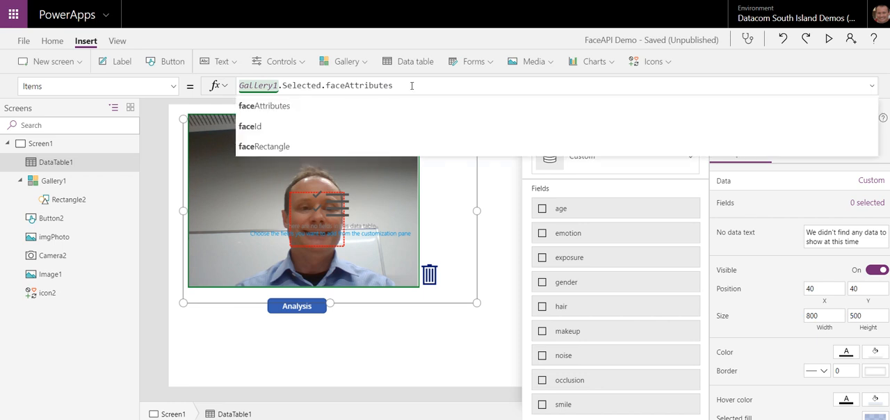
left_click_drag(410, 86, 239, 85)
key("ctrl+c")
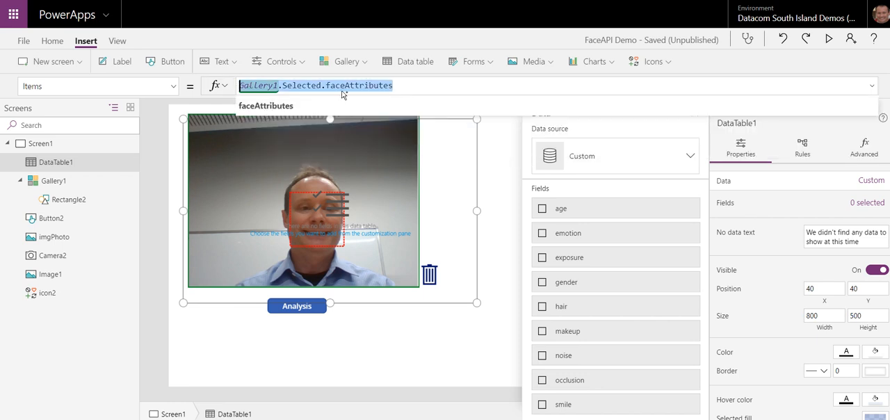
left_click(336, 349)
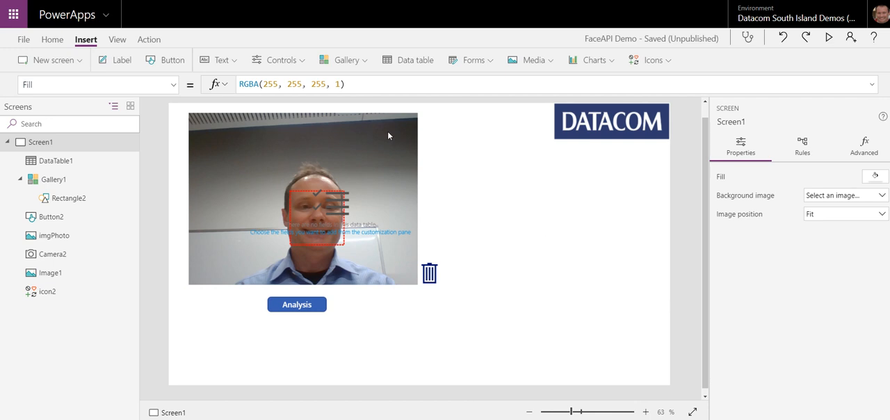
Step: Add a label in the empty area beside the photo and set its Text to Gallery1.Selected.faceAttributes.age
left_click(109, 62)
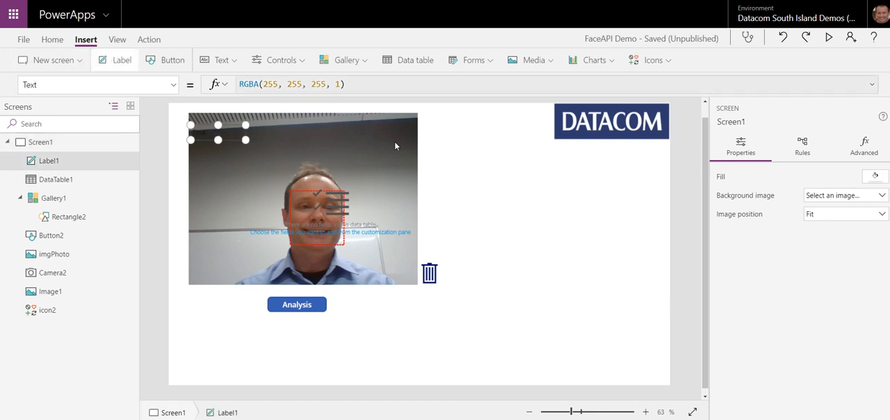
left_click_drag(226, 139, 454, 192)
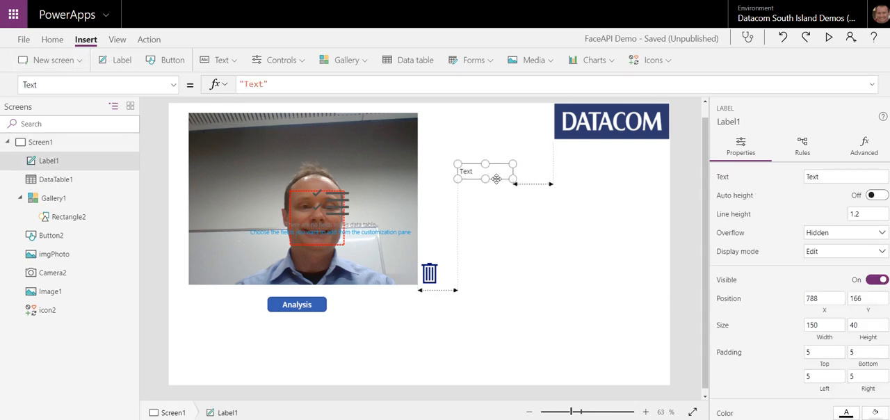
left_click(288, 83)
key("ctrl+a")
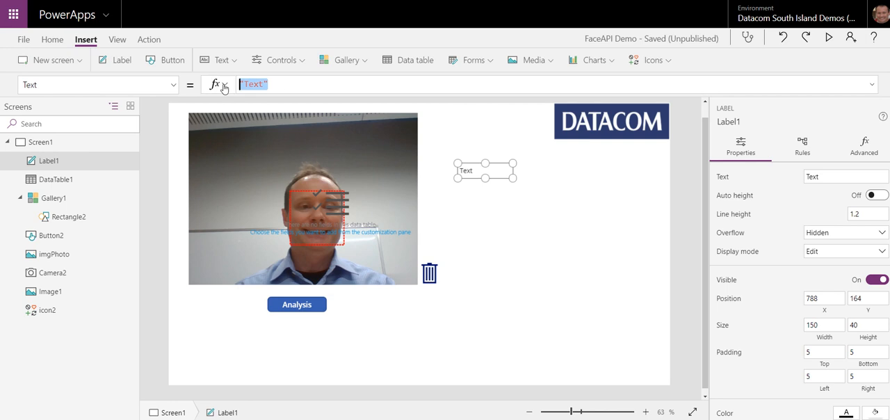
key("ctrl+v")
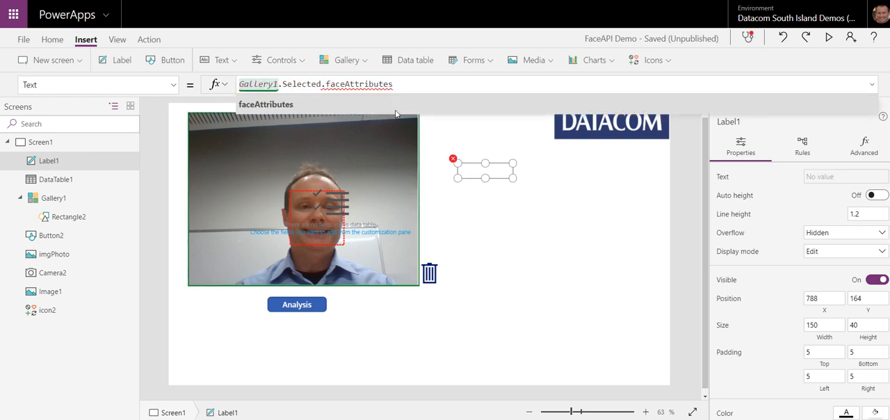
type(".age")
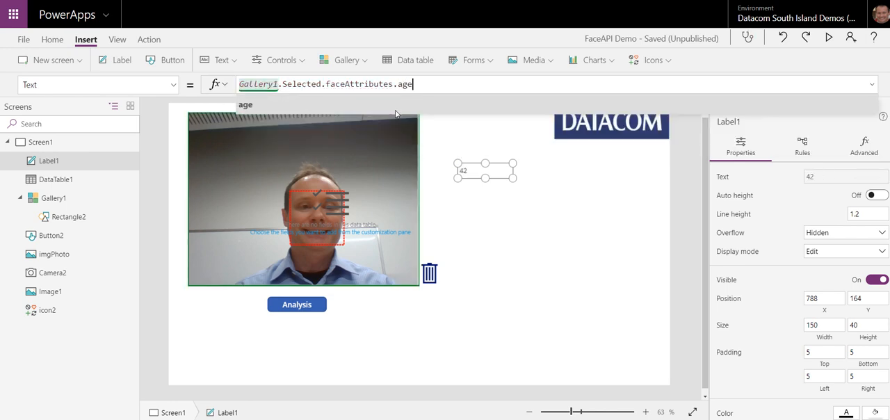
left_click(491, 213)
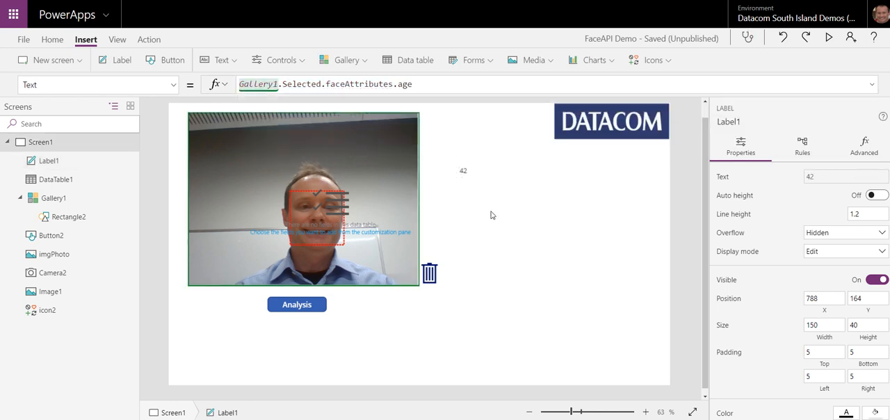
Step: Move the data table off the face photo to below the trash icon and shrink it to about 249 by 220
left_click(376, 235)
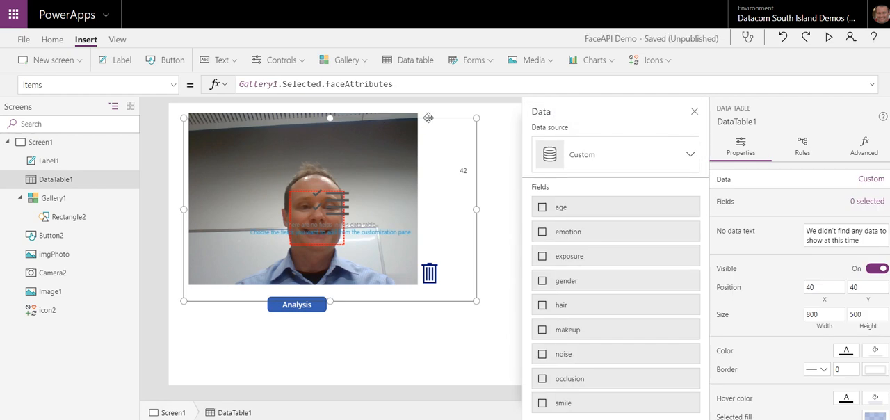
left_click_drag(429, 118, 443, 202)
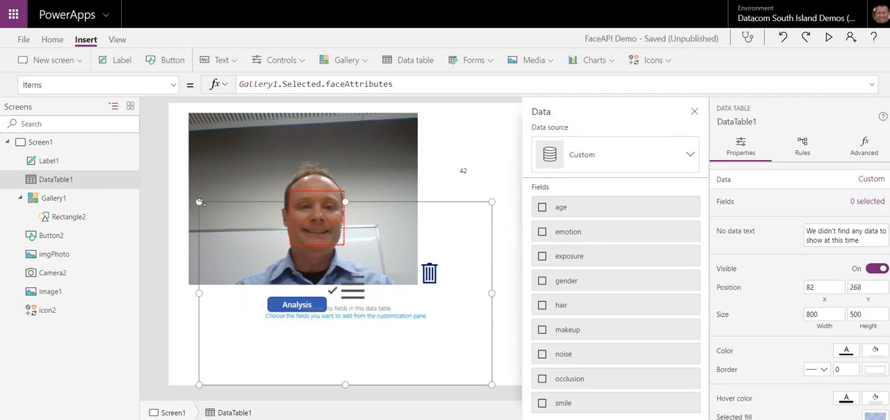
left_click_drag(199, 202, 400, 304)
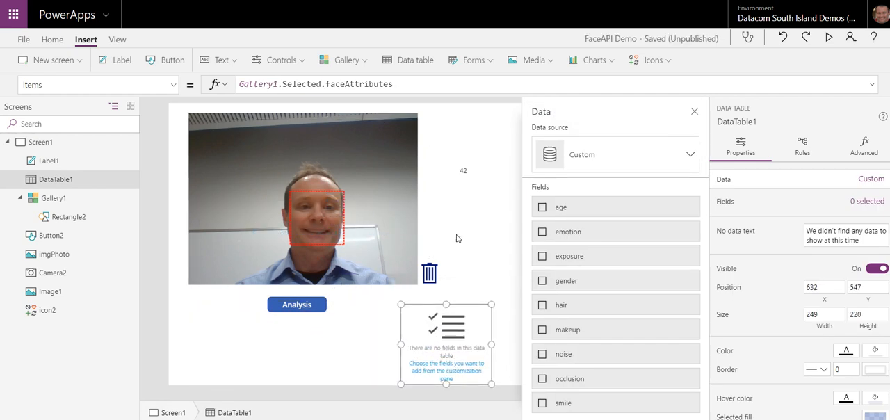
left_click(477, 200)
Step: Prefix the age label's Text formula with "Age: " & so the value is captioned
left_click(464, 171)
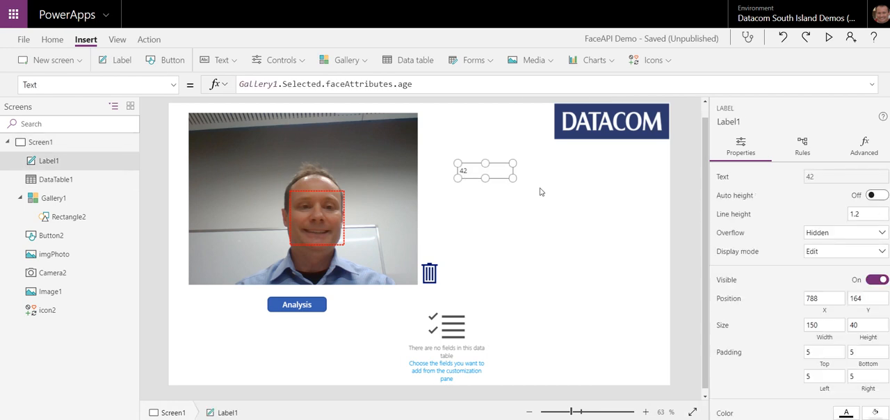
left_click(432, 84)
key("Home")
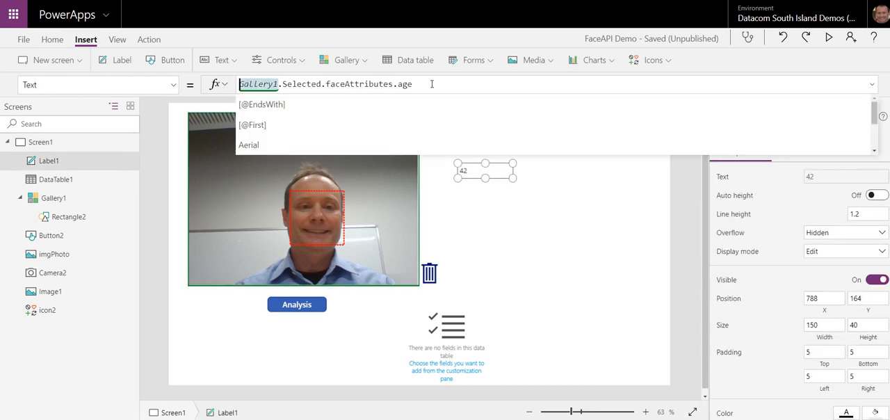
type("\"Age")
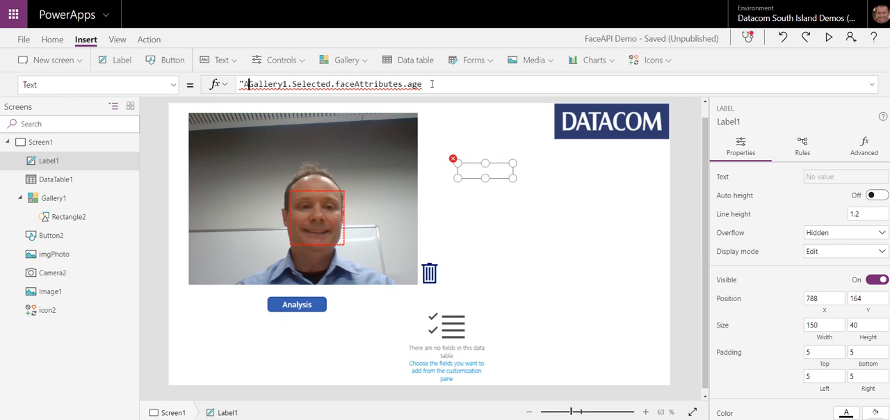
type(": \"")
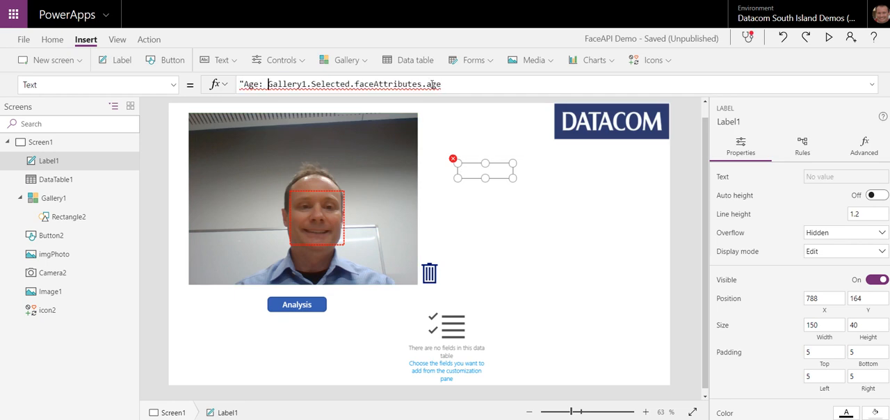
type(" &")
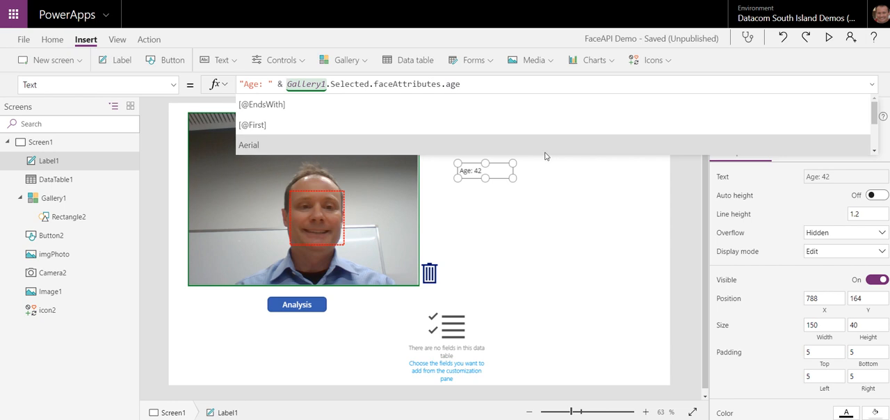
left_click(488, 185)
Step: Duplicate the age label and place the copy directly beneath the original
left_click(479, 172)
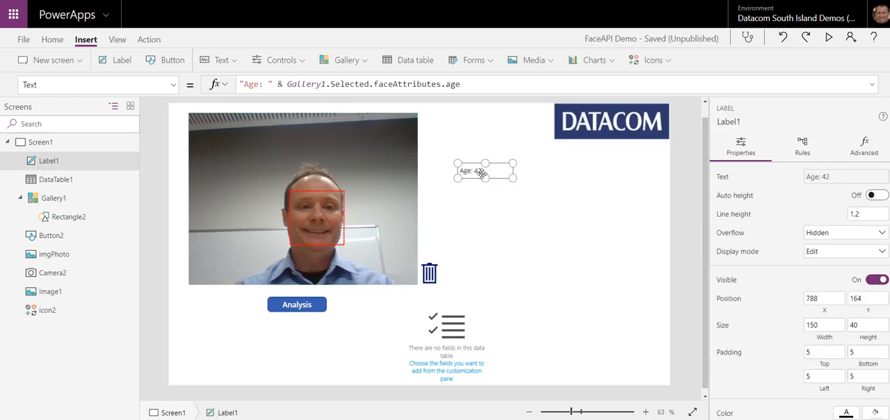
key("ctrl+c")
key("ctrl+v")
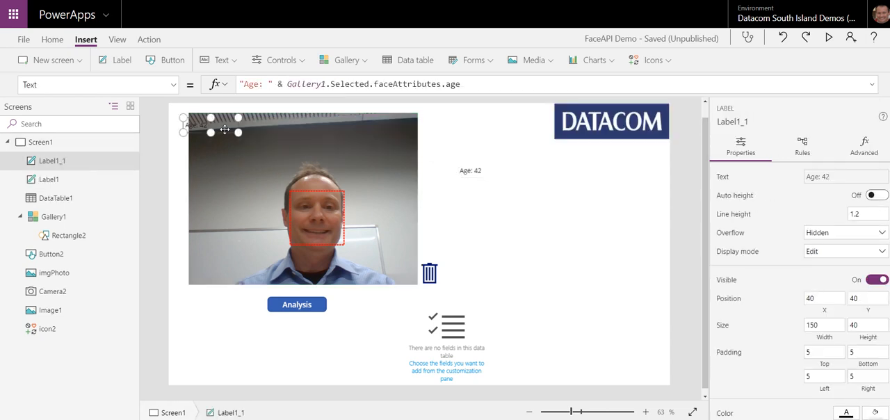
left_click_drag(223, 132, 497, 191)
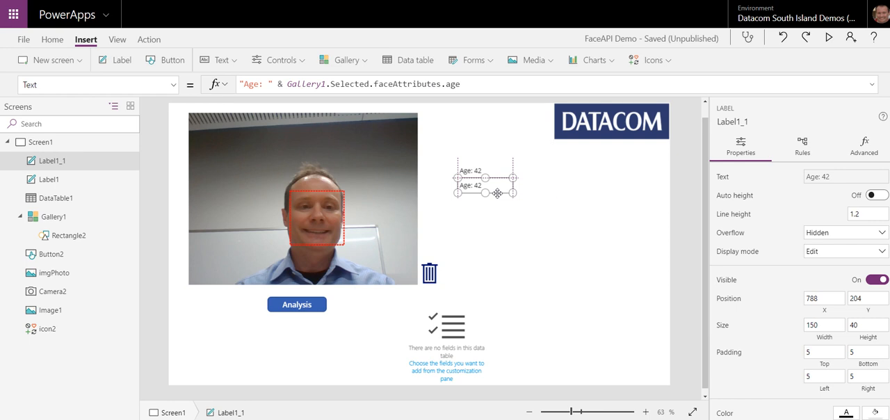
Step: Change the caption in the duplicated label's Text formula to "Gender: "
double_click(252, 84)
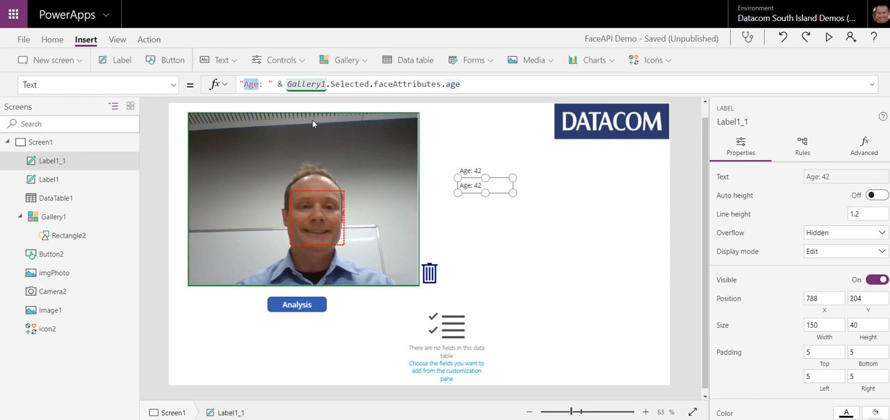
type("g")
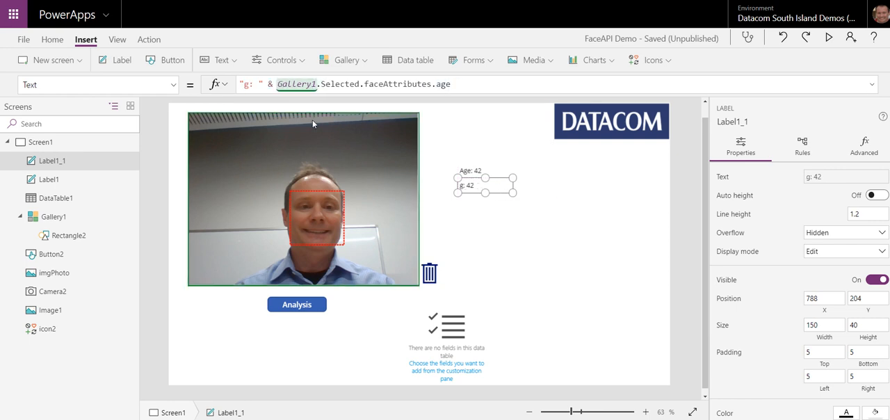
type("Gende")
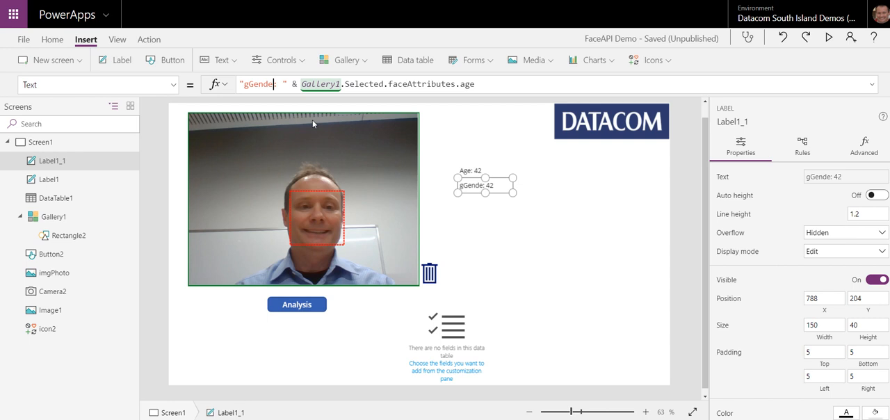
key("BackSpace")
key("BackSpace")
key("BackSpace")
key("BackSpace")
key("BackSpace")
key("BackSpace")
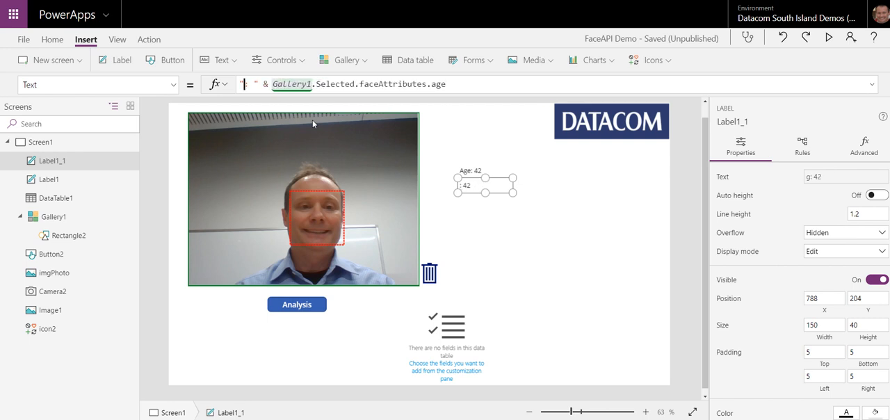
type("Ge")
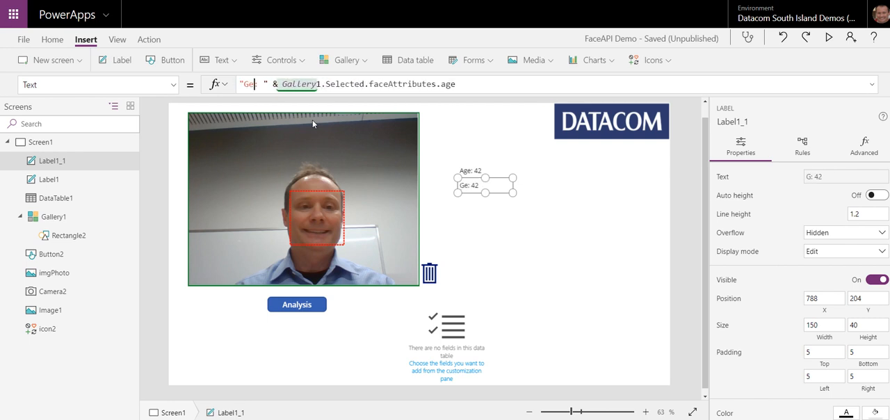
type("nder")
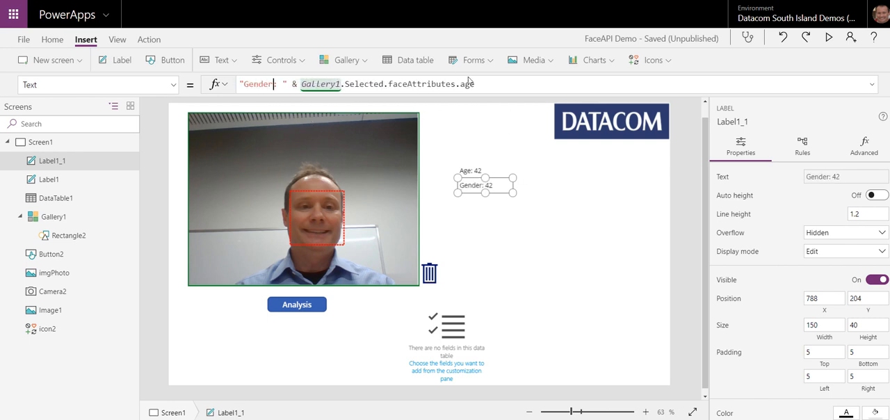
Step: Make the Gender label's formula read Gallery1.Selected.faceAttributes.gender in place of the age attribute
double_click(468, 84)
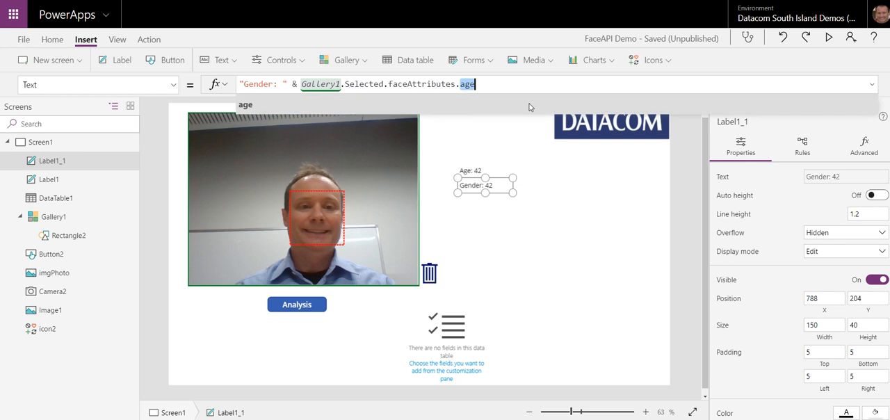
key("BackSpace")
type("g")
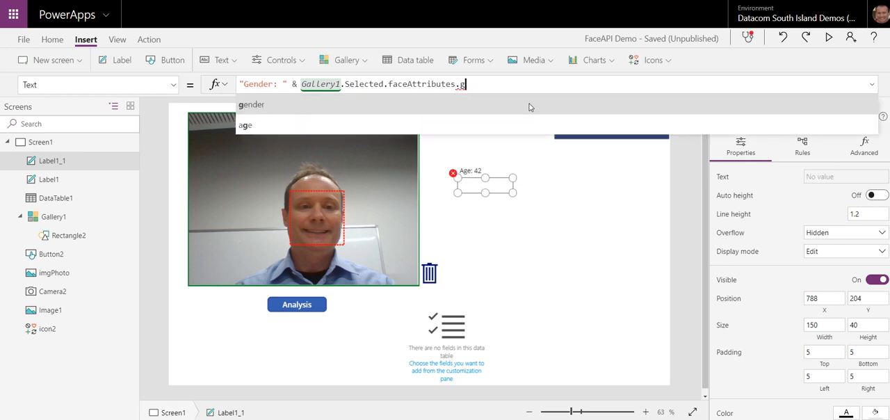
left_click(421, 105)
left_click(623, 255)
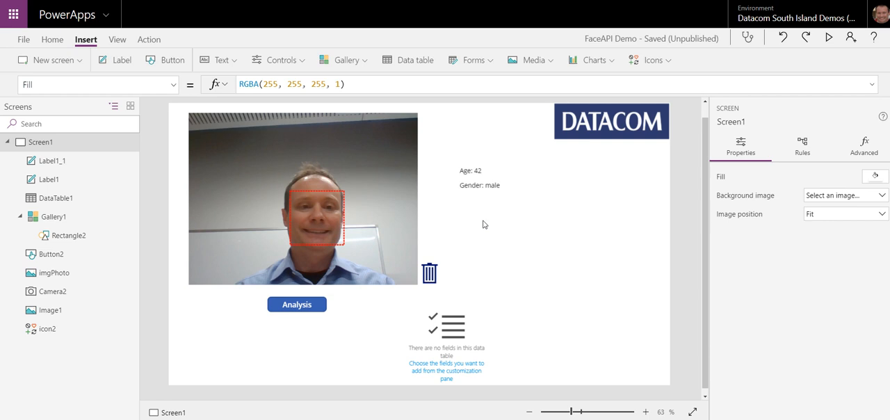
Step: Set the data table's Items to Gallery1.Selected.faceAttributes.emotion, check its available fields, and copy that formula
left_click(468, 355)
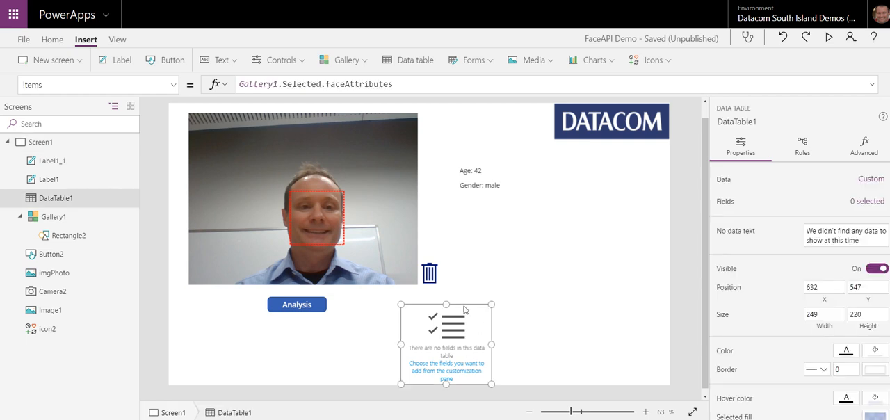
left_click(397, 84)
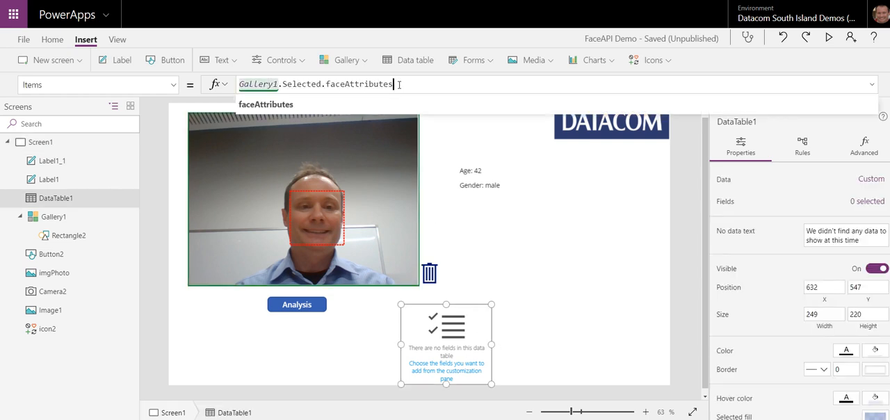
left_click(868, 201)
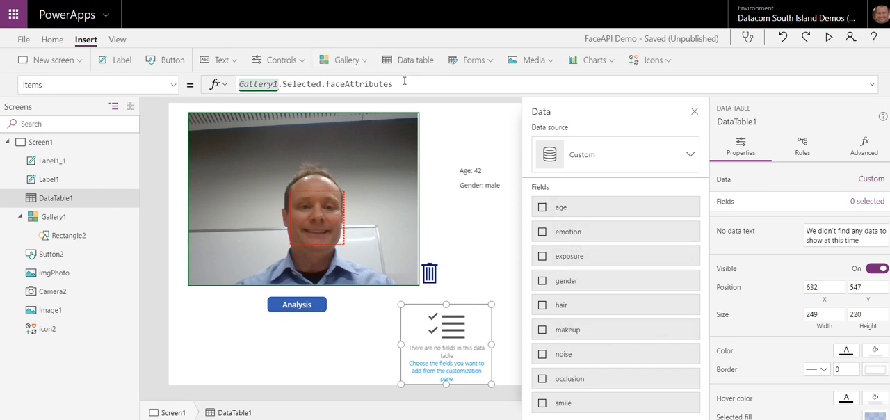
left_click(430, 84)
type(".emotion")
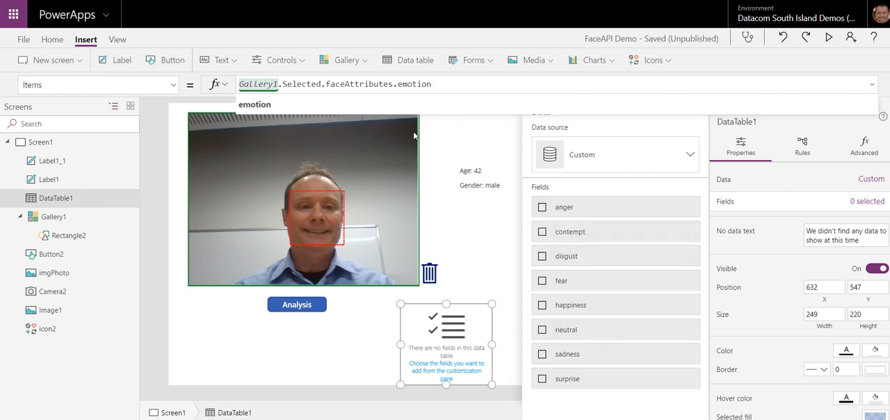
left_click_drag(443, 85, 240, 84)
key("ctrl+c")
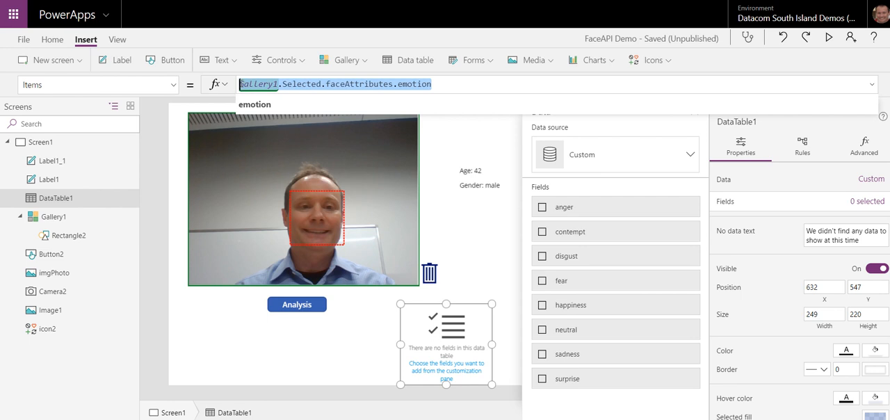
left_click(504, 228)
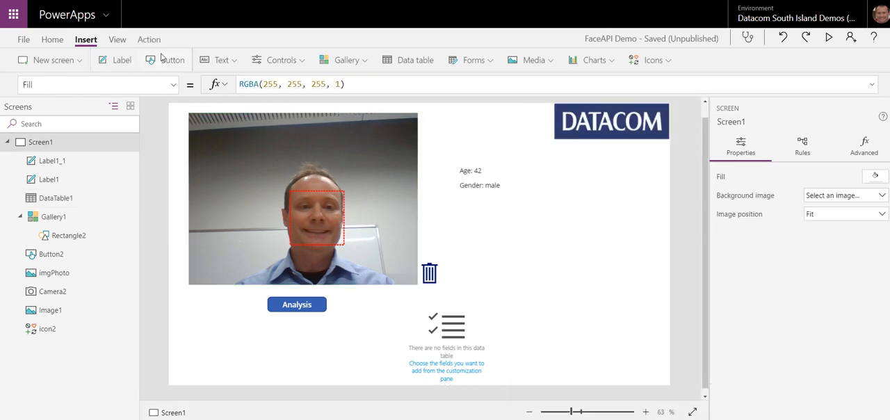
Step: Add a label directly beneath the gender label and set its Text to Gallery1.Selected.faceAttributes.emotion.happiness
left_click(122, 61)
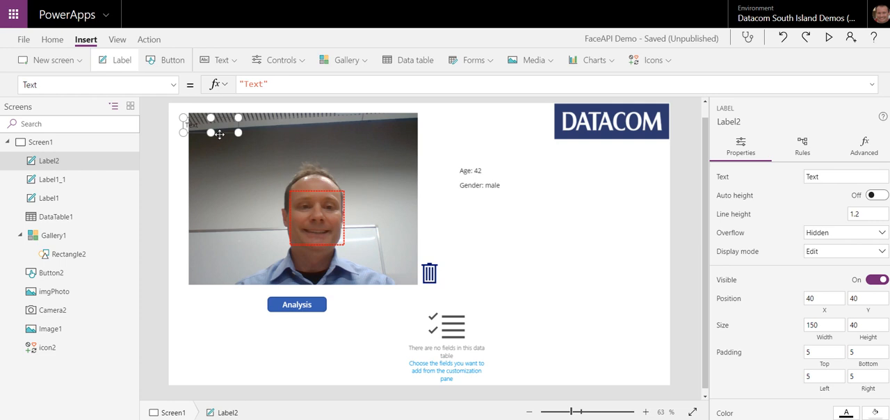
left_click_drag(219, 135, 501, 209)
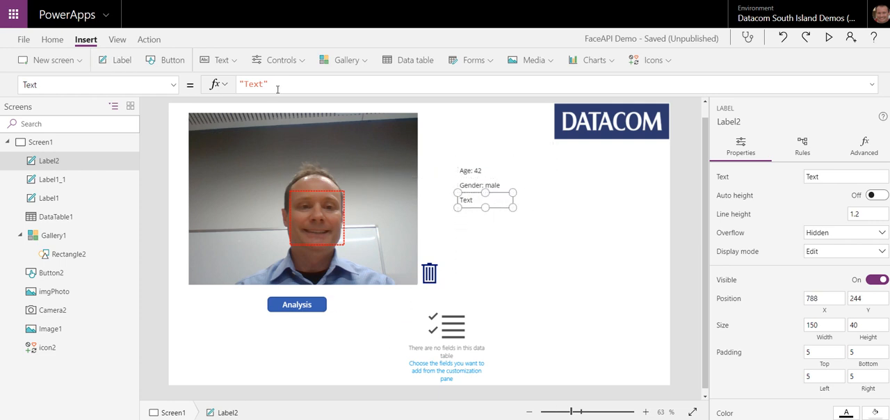
key("ctrl+a")
key("ctrl+v")
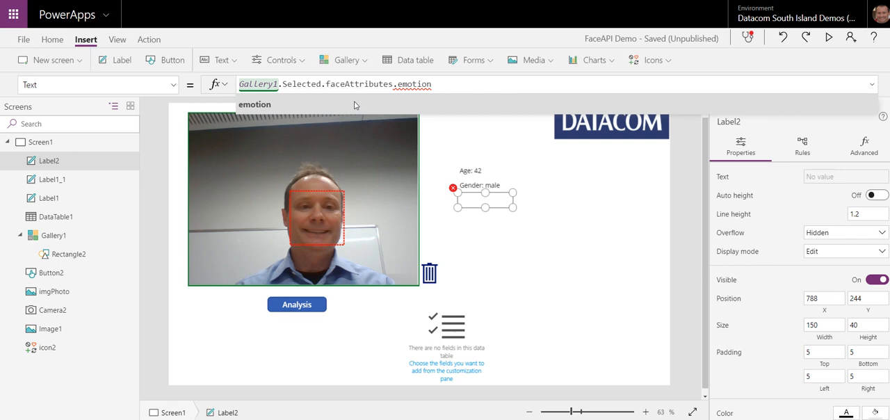
type(".happiness")
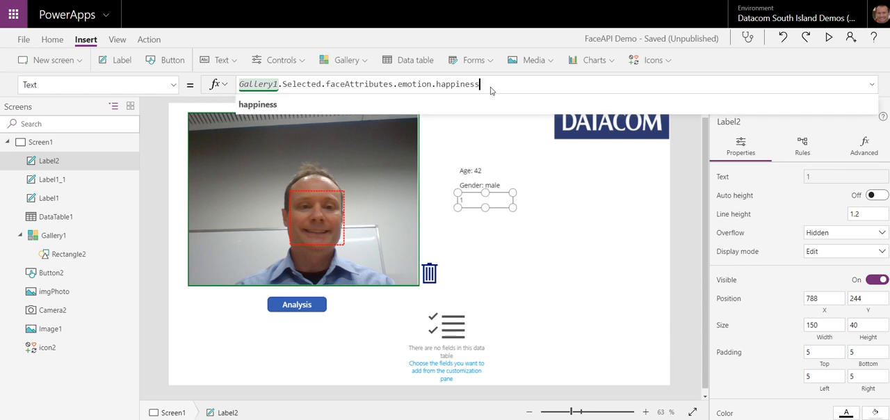
Step: Prefix the new label's Text formula with "Happiness: " & so the value is captioned
type("Happin")
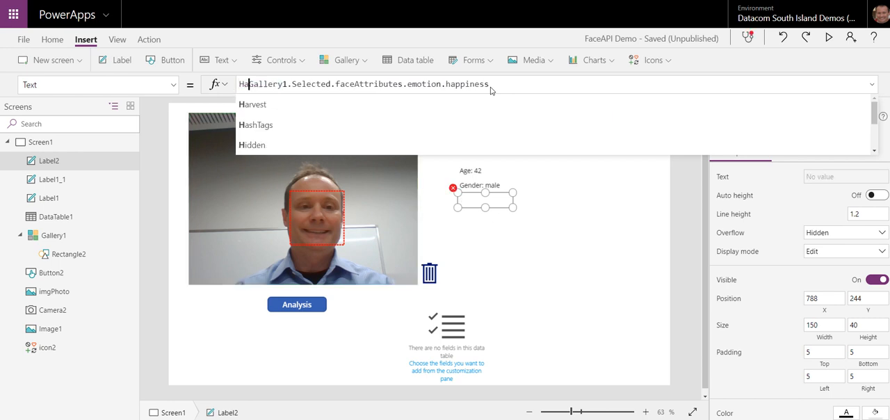
type("ess")
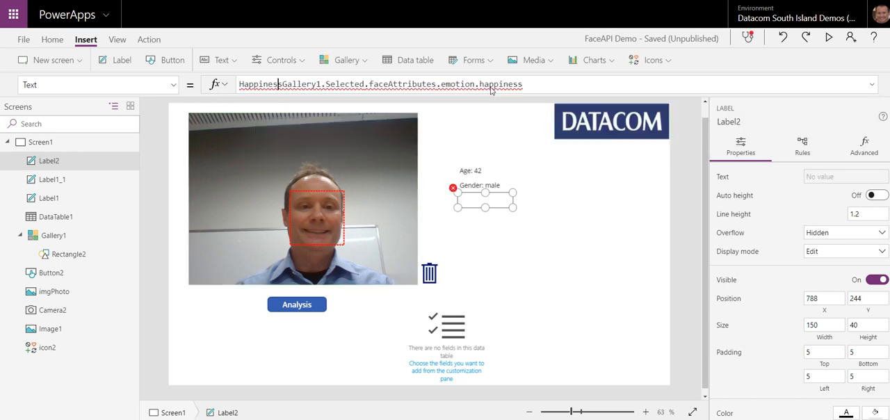
type("\"")
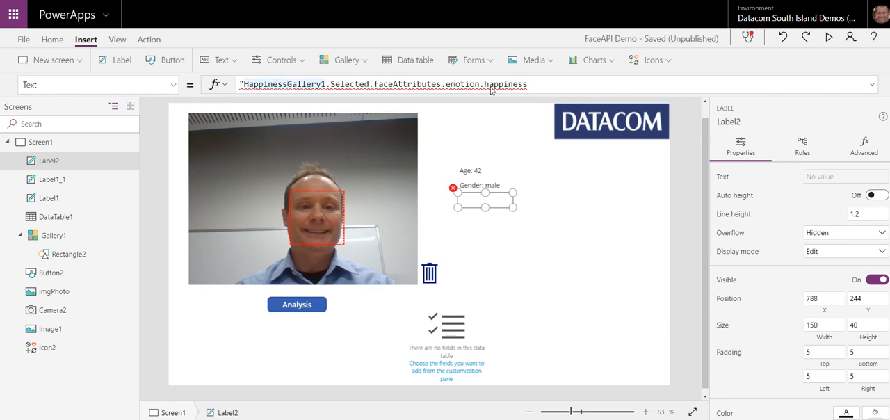
type(": \" &")
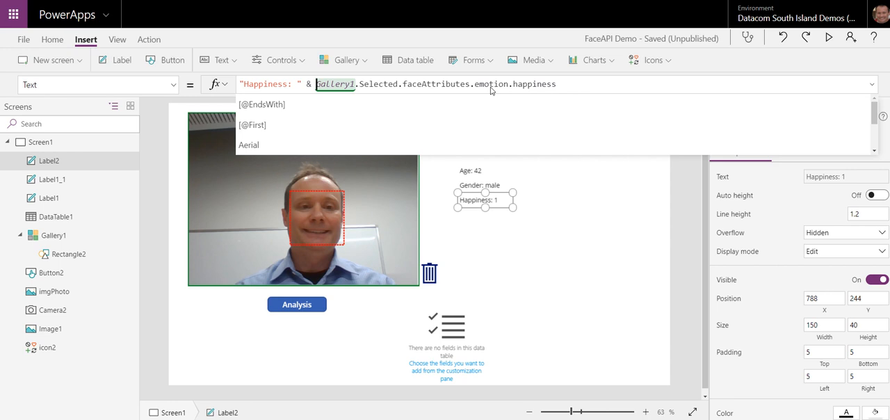
left_click(572, 211)
Step: Duplicate the happiness label and place the copy directly beneath the original
left_click(495, 202)
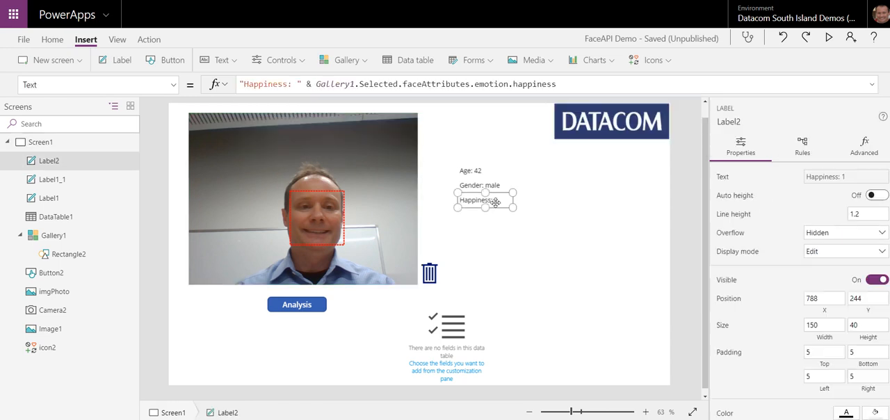
key("ctrl+c")
key("ctrl+v")
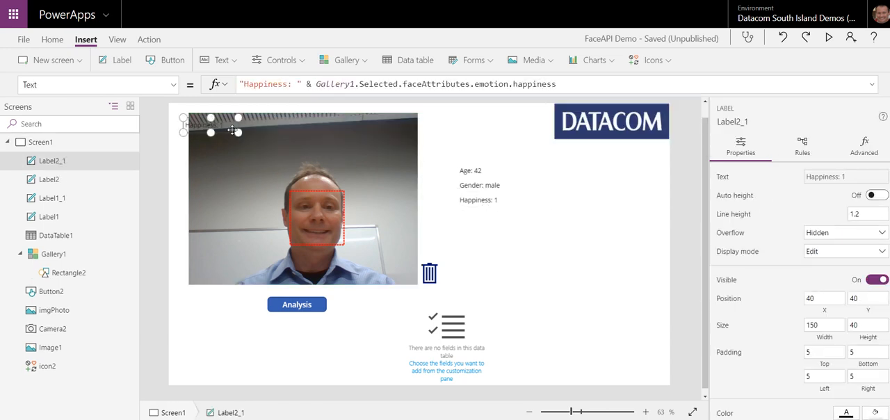
left_click_drag(232, 129, 507, 217)
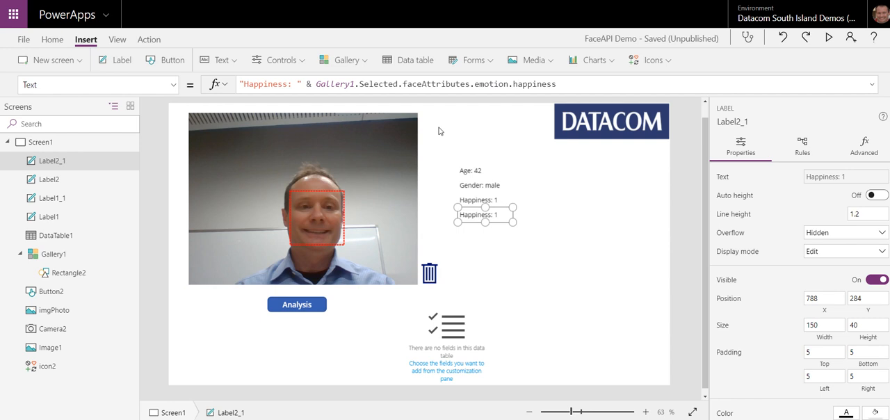
Step: Make the copied label's formula read Gallery1.Selected.faceAttributes.emotion.contempt in place of the happiness attribute
double_click(529, 84)
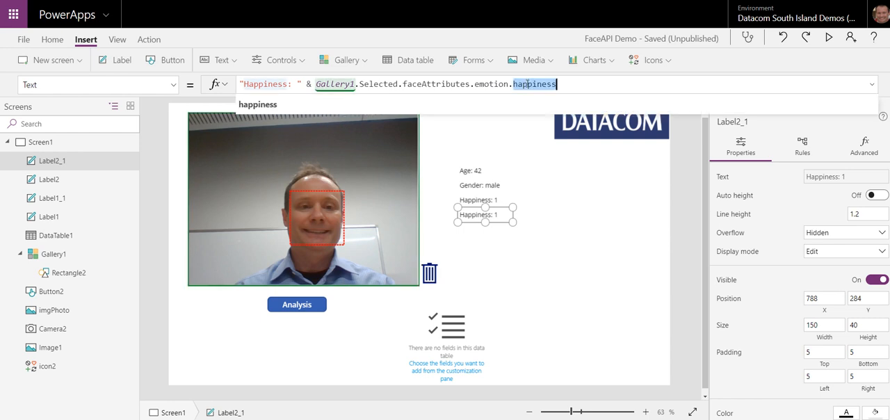
key("BackSpace")
key("BackSpace")
type("co")
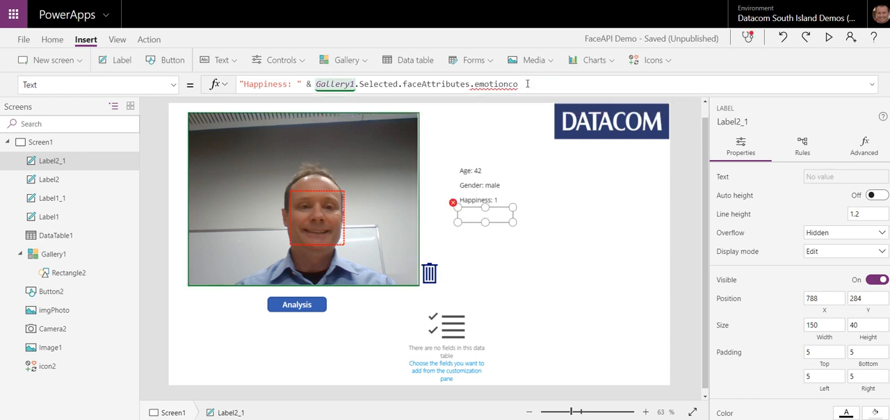
key("BackSpace")
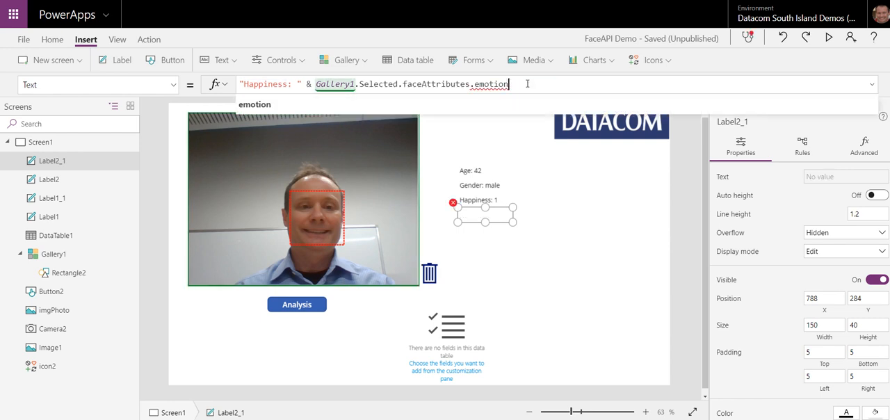
type(".conte")
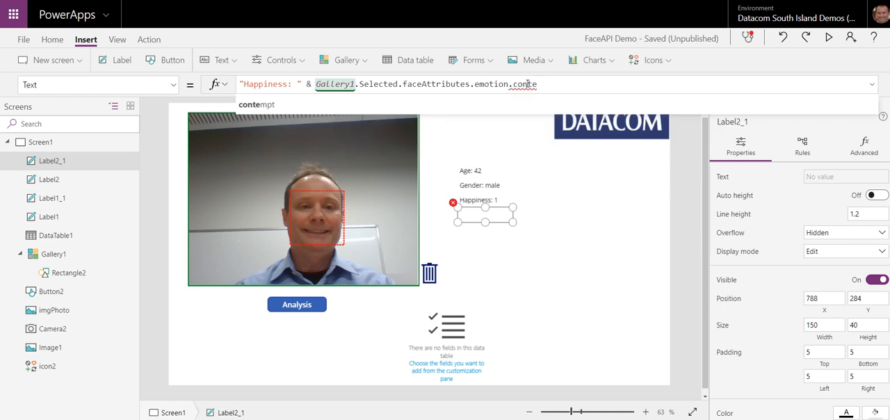
left_click(304, 103)
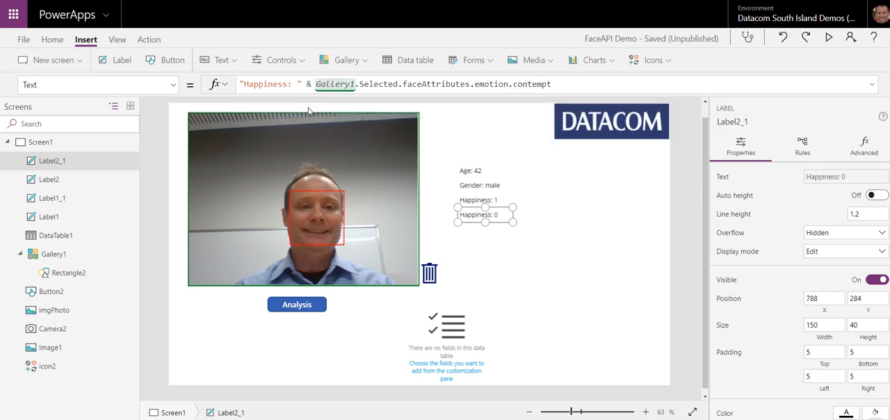
Step: Change the caption in the copied label's Text formula to "Contempt: "
double_click(277, 86)
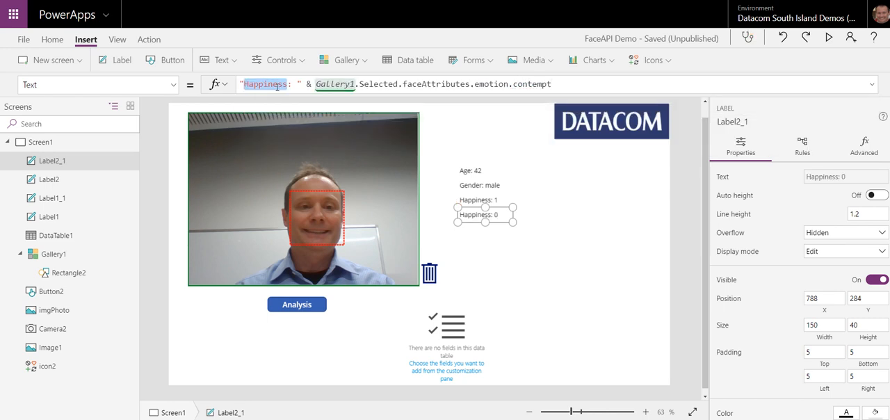
type("Contem")
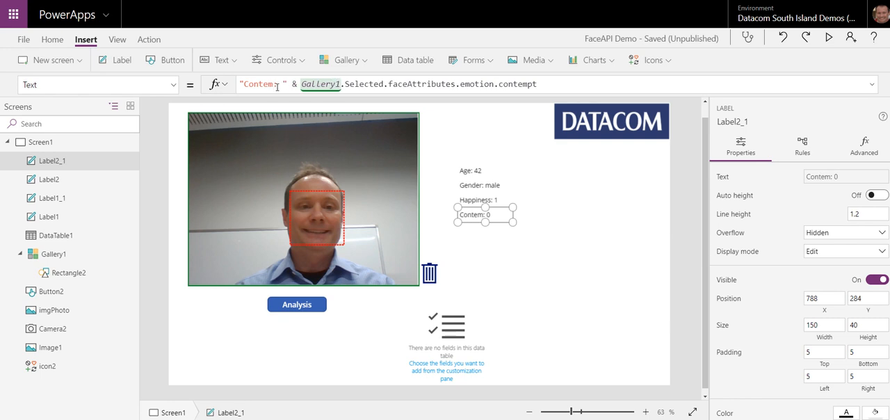
type("pt")
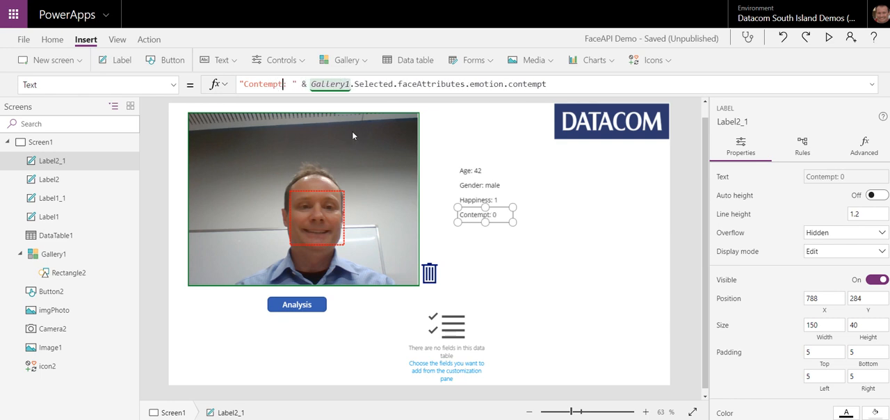
left_click(542, 188)
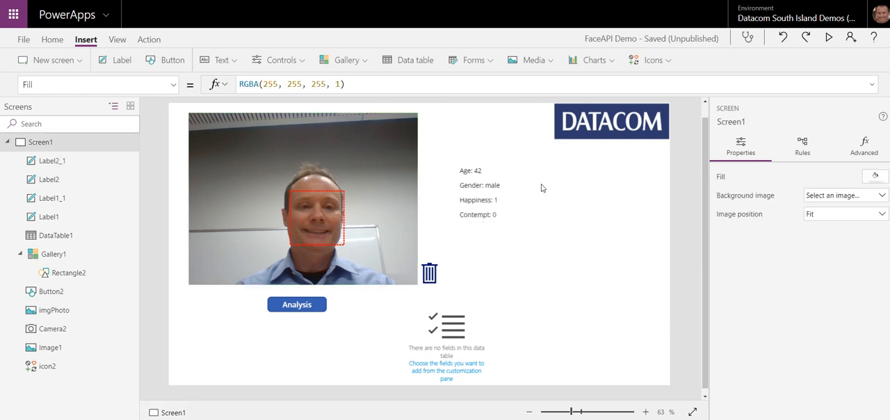
Step: In the happiness label's Text formula, wrap the emotion value in a Text function and multiply it by 100
left_click(503, 200)
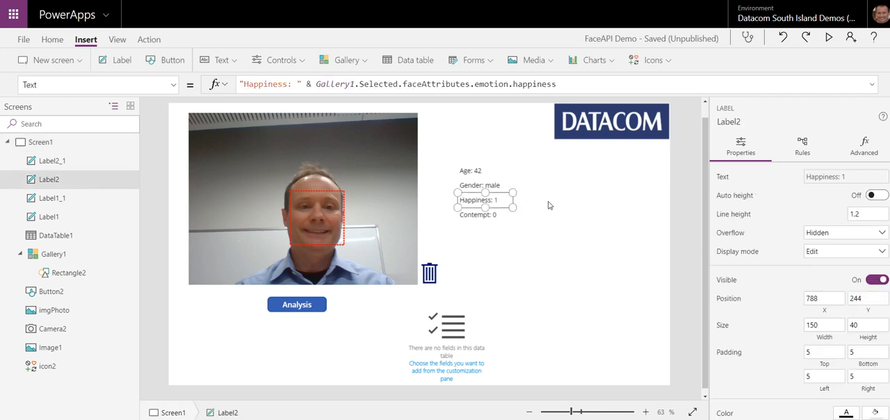
double_click(326, 84)
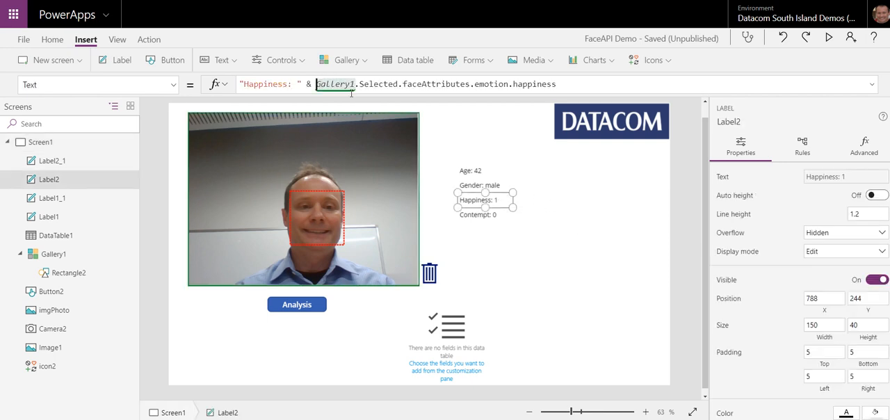
key("Left")
type("Text")
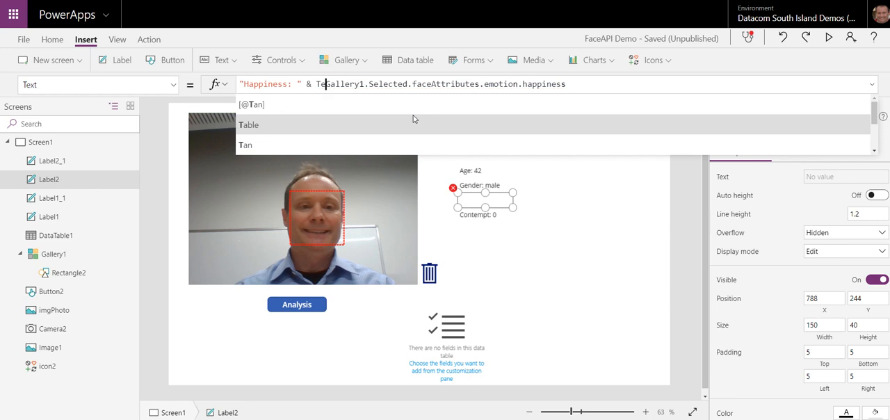
type("(")
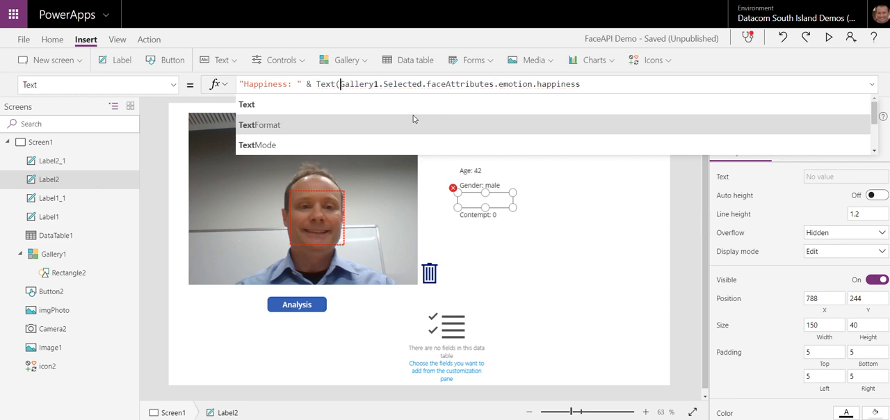
left_click(599, 84)
type("*100")
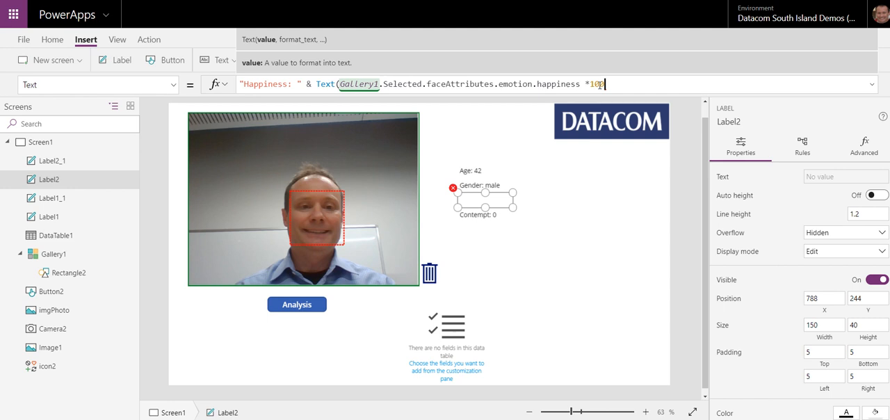
type(",")
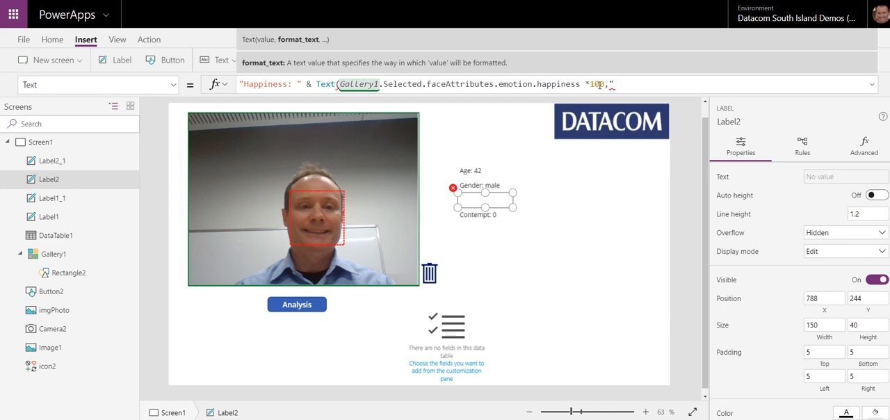
type("\"0.0%\")")
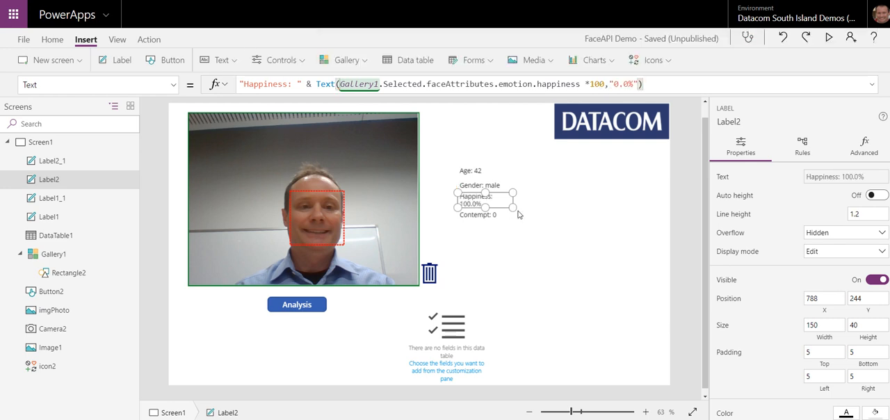
Step: Complete the happiness label's Text function with the format "0.0%" and widen the label to 221
left_click_drag(513, 208, 540, 207)
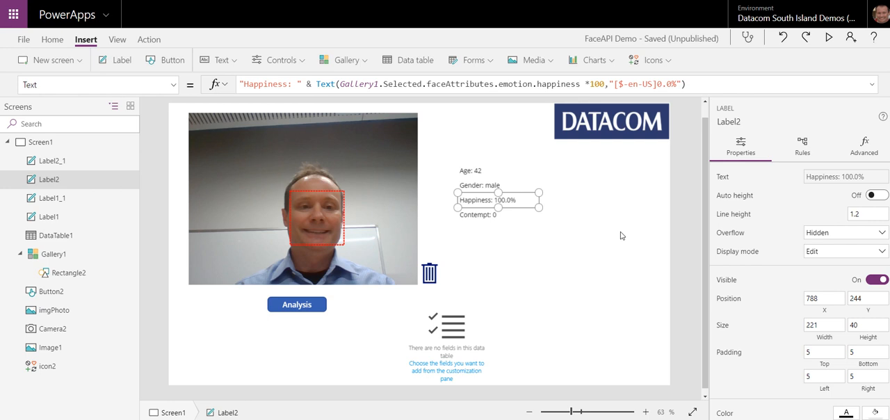
left_click(566, 250)
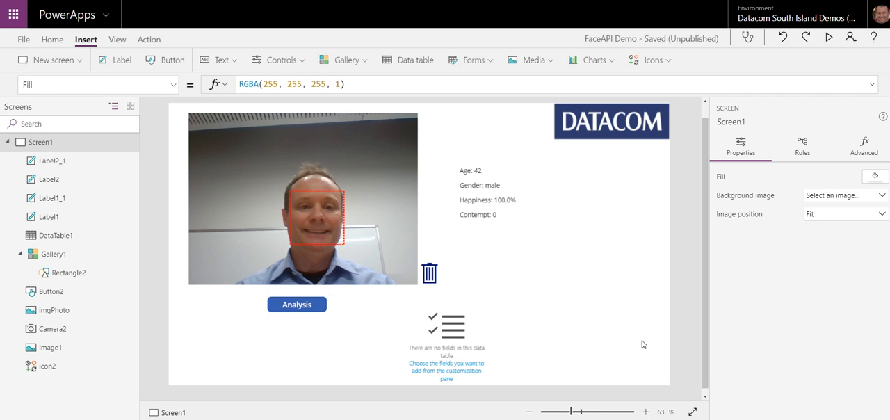
Step: Change the data table's Items formula to Gallery1.Selected.faceAttributes.hair
left_click(454, 336)
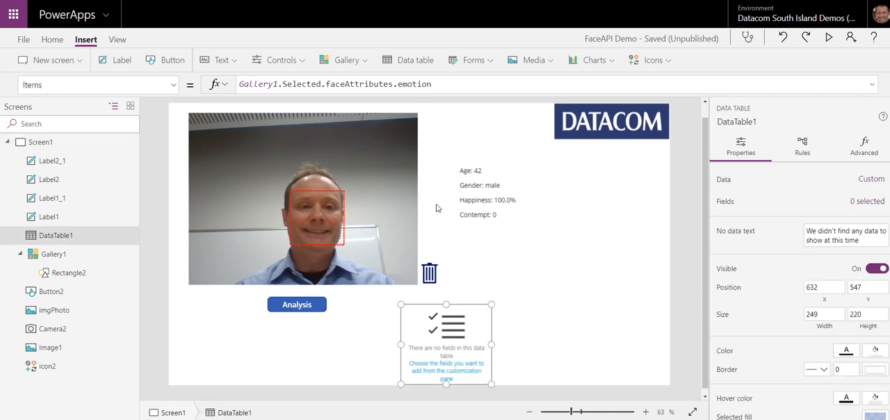
double_click(415, 84)
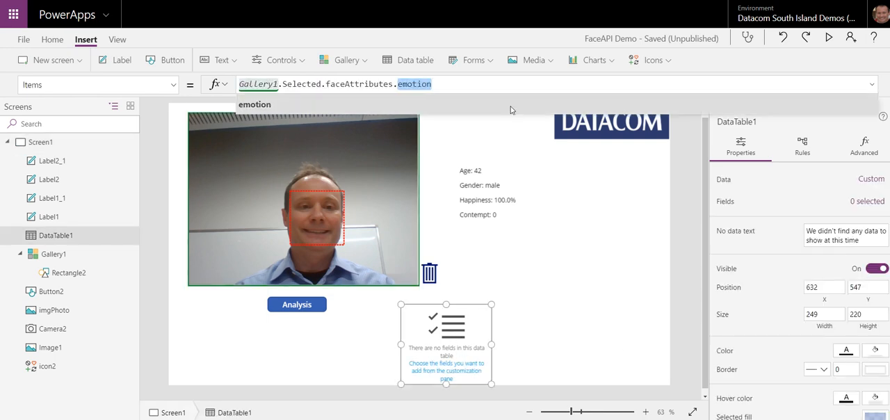
key("BackSpace")
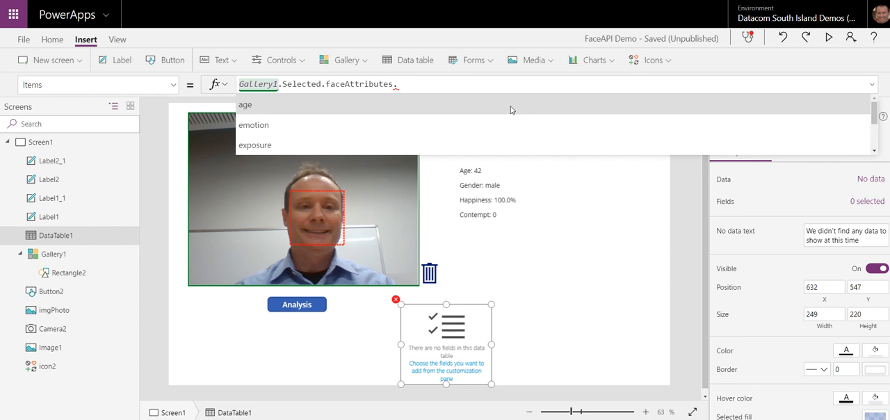
left_click(875, 204)
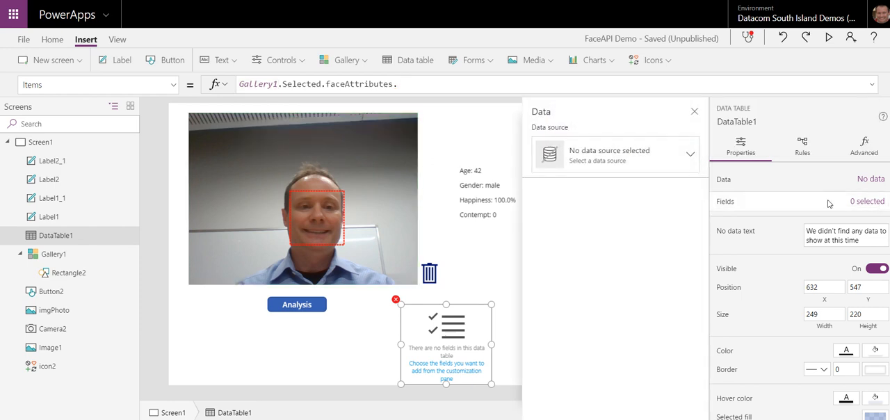
left_click(423, 84)
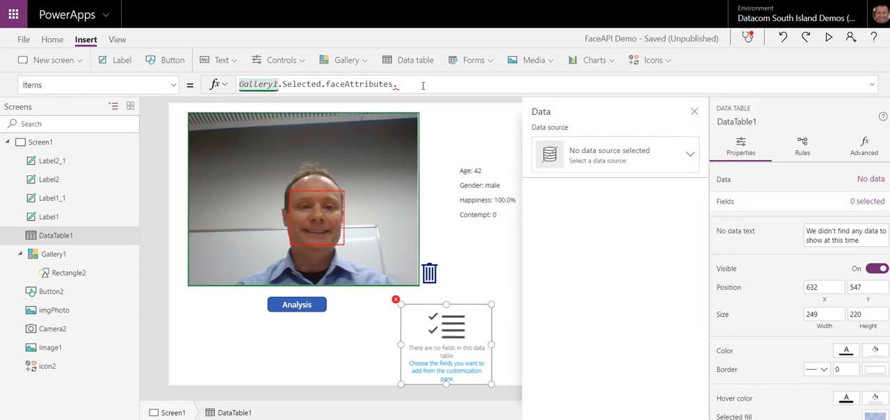
key("BackSpace")
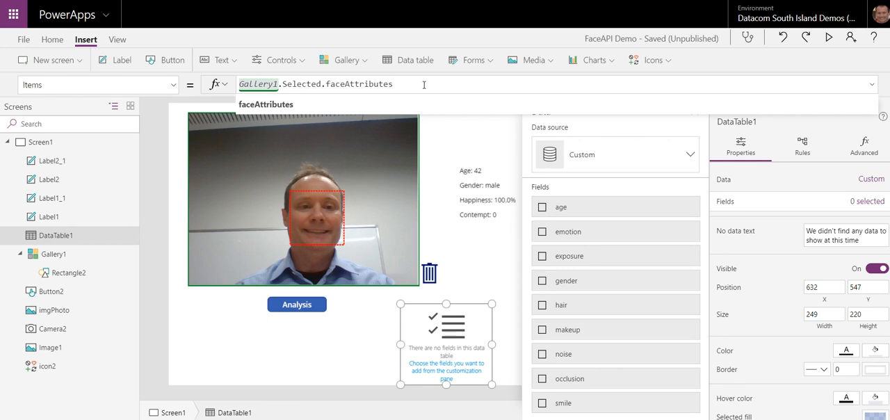
type(".")
type("ha")
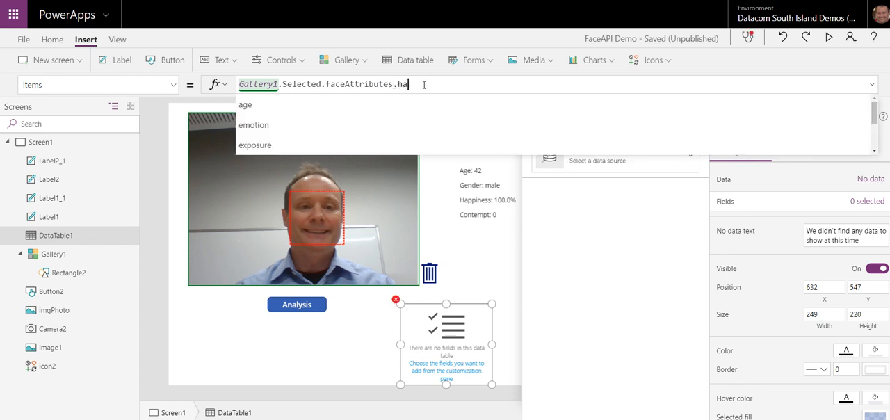
type("ir")
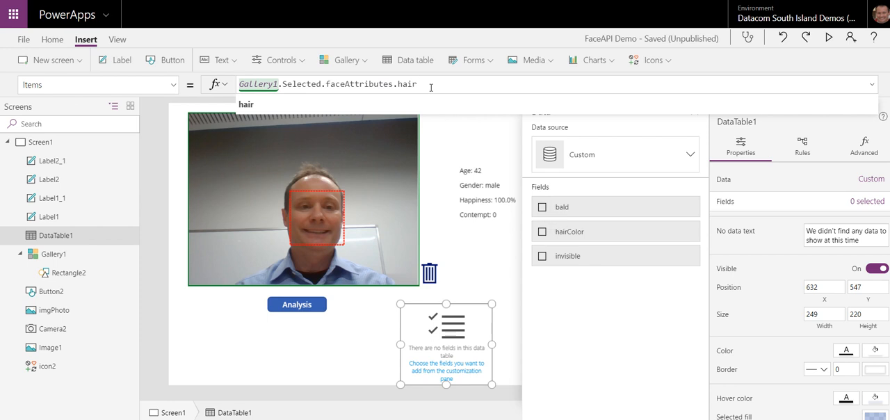
Step: Add a label directly beneath the contempt label with the Text formula Gallery1.Selected.faceAttributes.hair.bald, reusing the data table's formula
left_click_drag(431, 87, 213, 85)
key("ctrl+c")
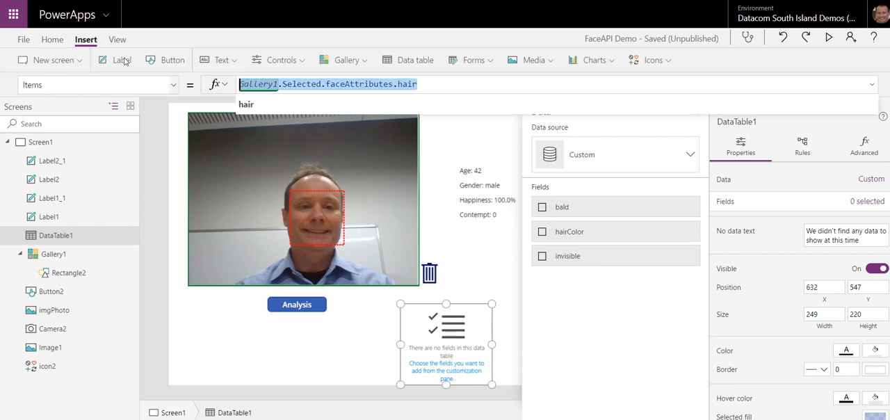
left_click(87, 43)
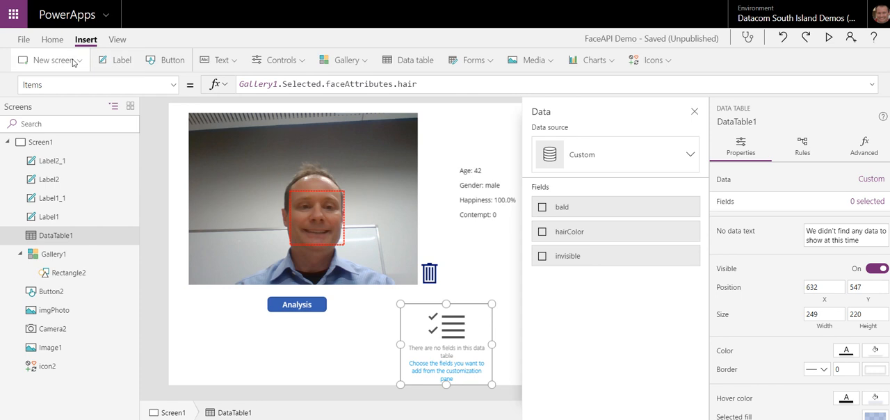
left_click(119, 62)
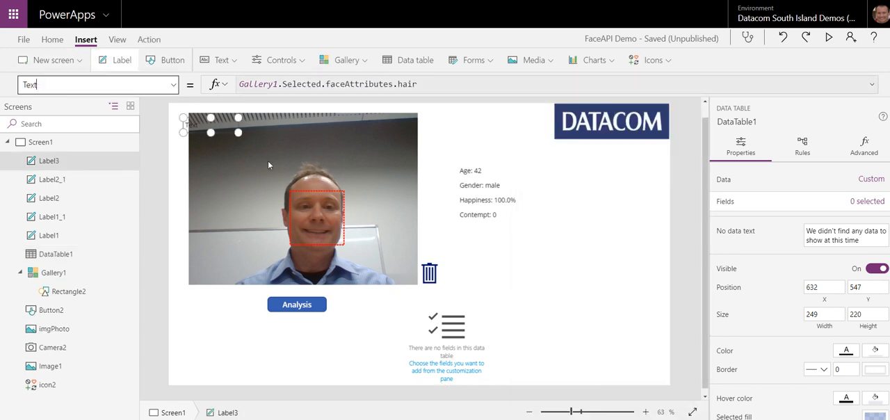
left_click_drag(241, 131, 509, 239)
key("ctrl+a")
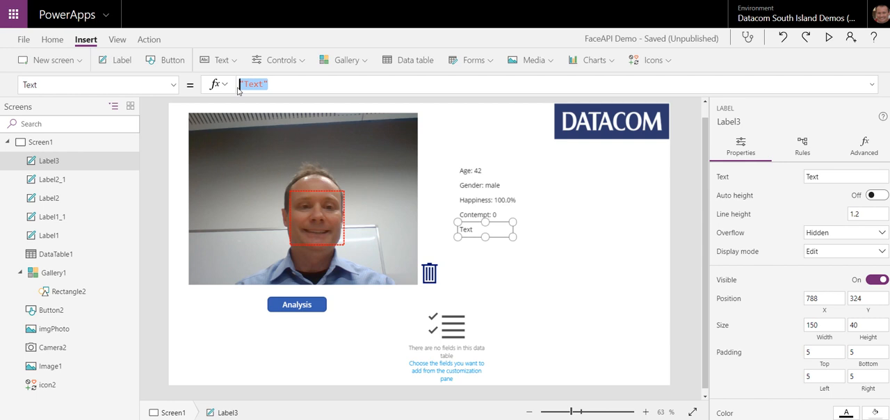
key("ctrl+v")
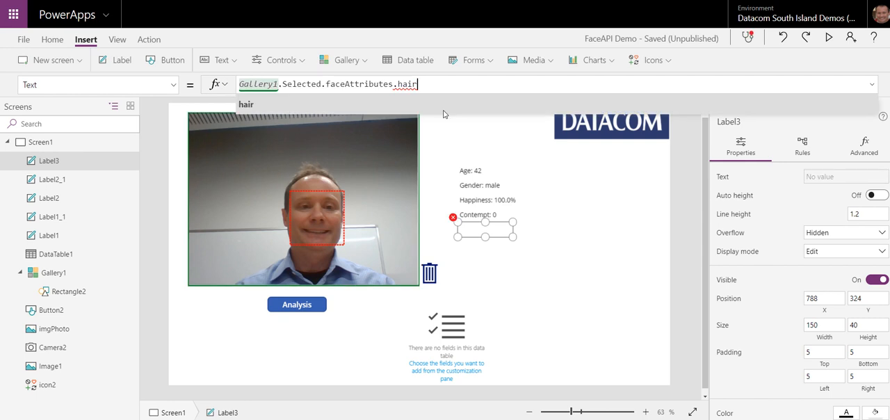
type(".bald")
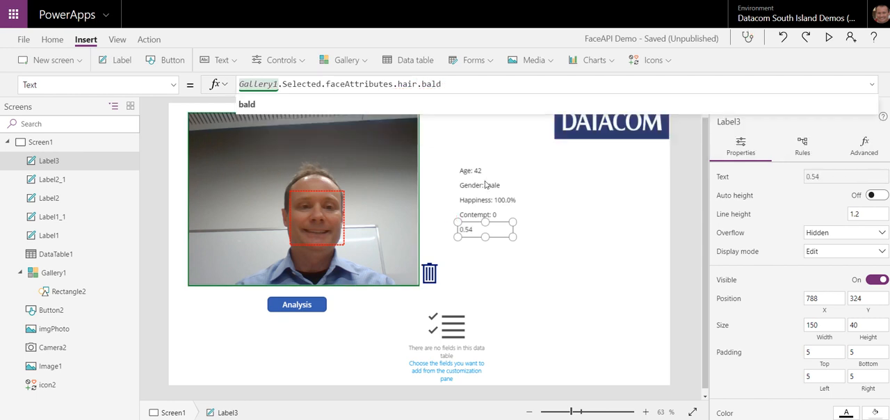
left_click(470, 257)
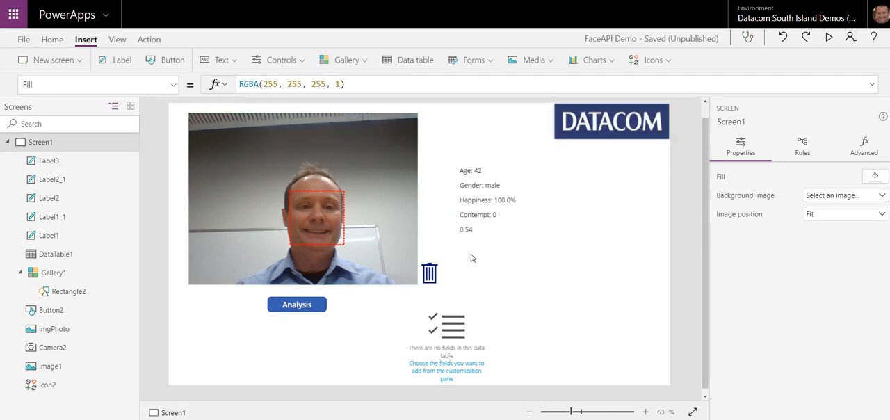
Step: Examine the colFaceData collection's faceAttributes, including the nested hair and hairColor tables, and return to the app screen
left_click(117, 40)
left_click(177, 63)
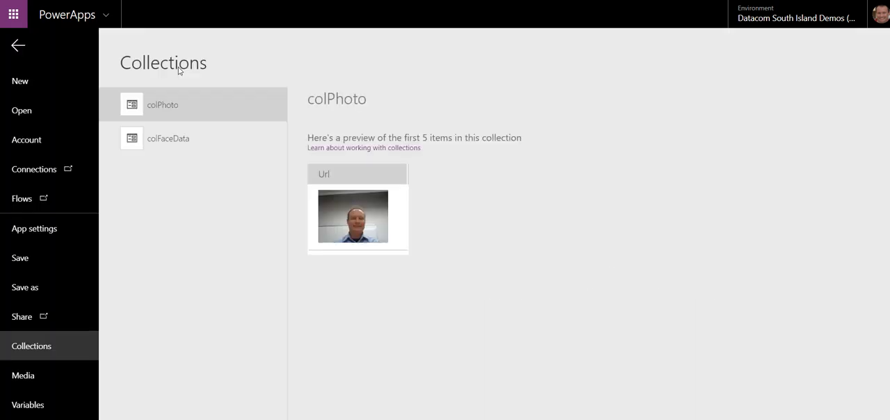
left_click(176, 142)
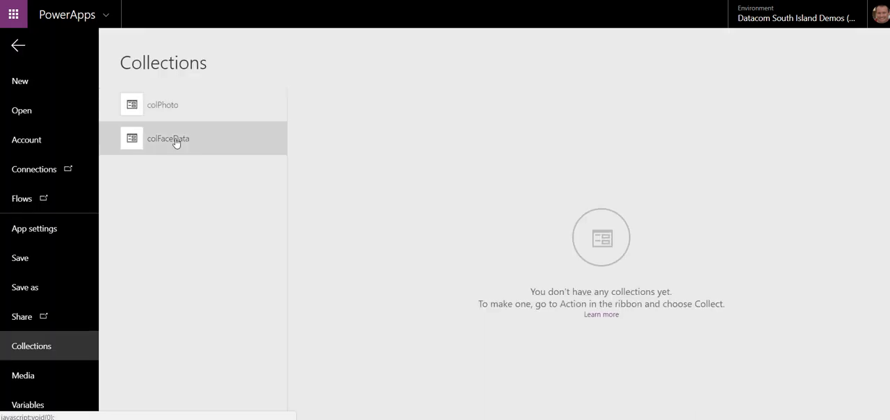
left_click(329, 199)
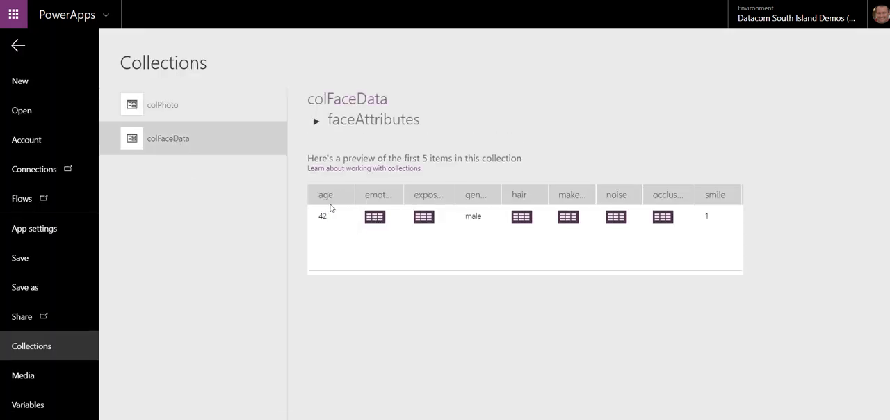
left_click(523, 217)
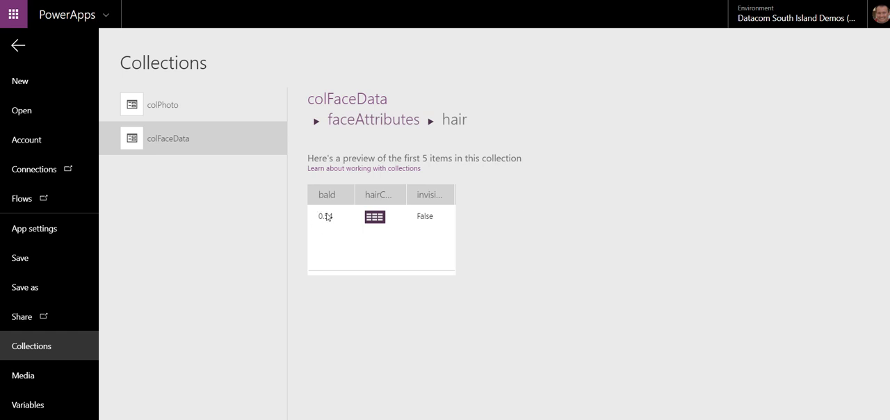
left_click(374, 216)
scroll(360, 276, "down", 1)
scroll(360, 277, "down", 1)
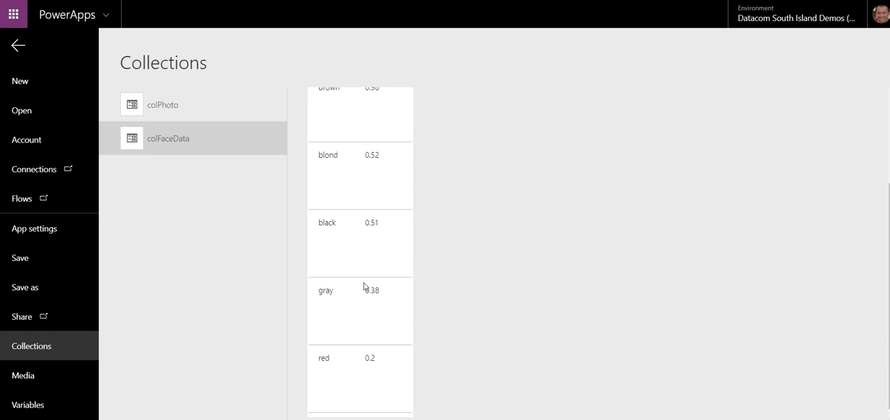
scroll(363, 288, "up", 2)
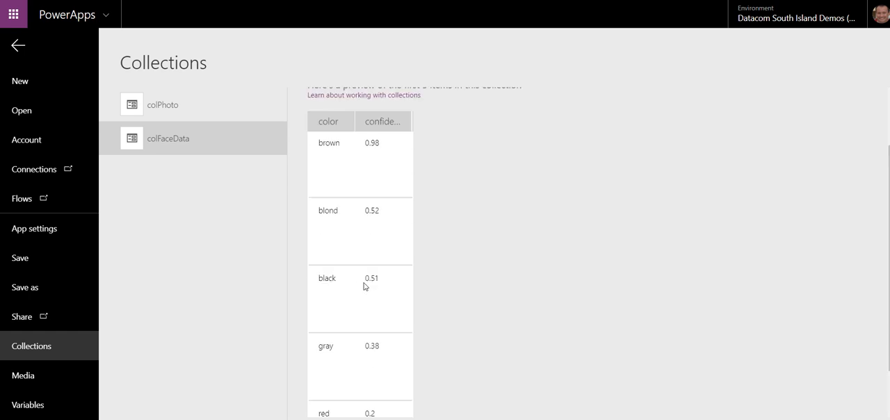
left_click(18, 45)
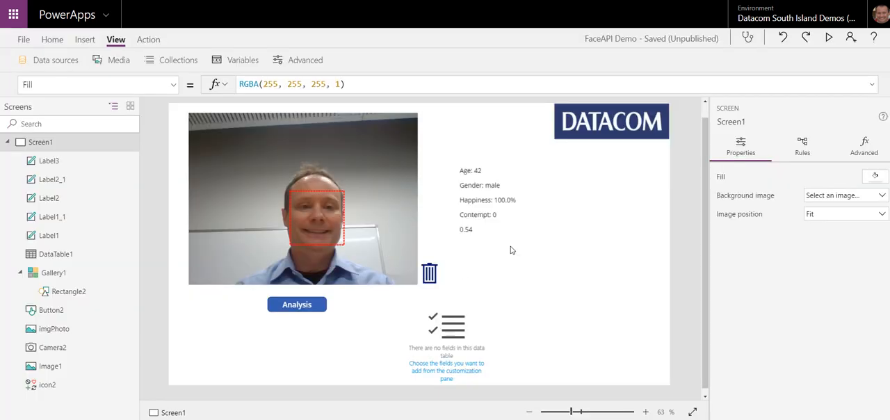
Step: Move the data table to X 974, Y 358 and change its Items formula to Gallery1.Selected.faceAttributes.hair.hairColor
left_click(455, 338)
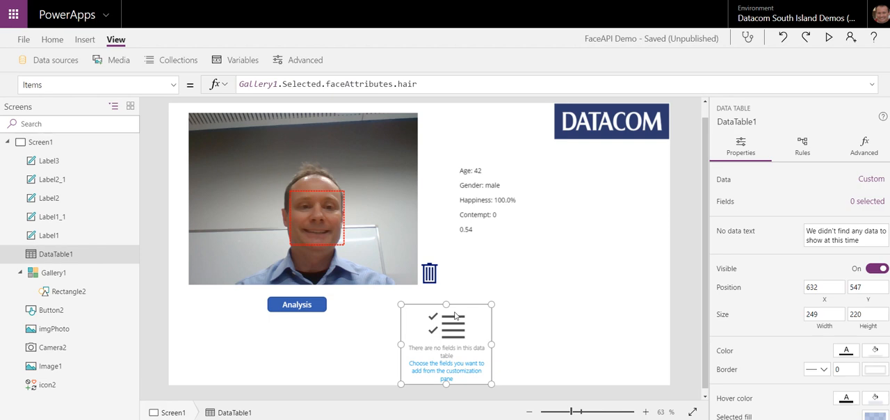
left_click_drag(455, 304, 571, 235)
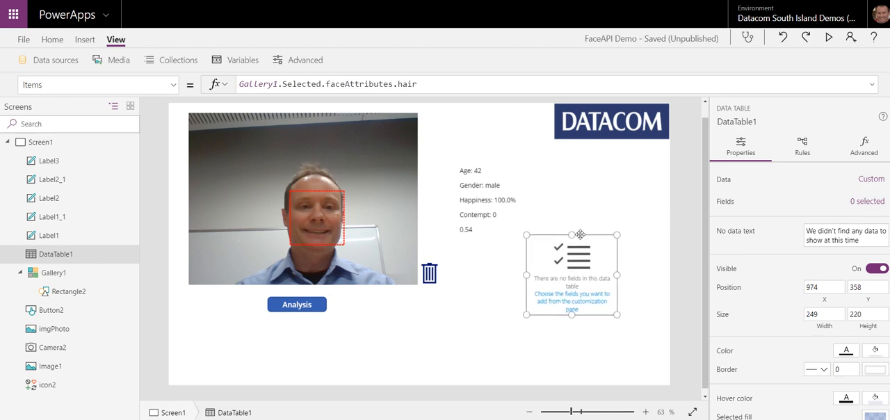
left_click(424, 85)
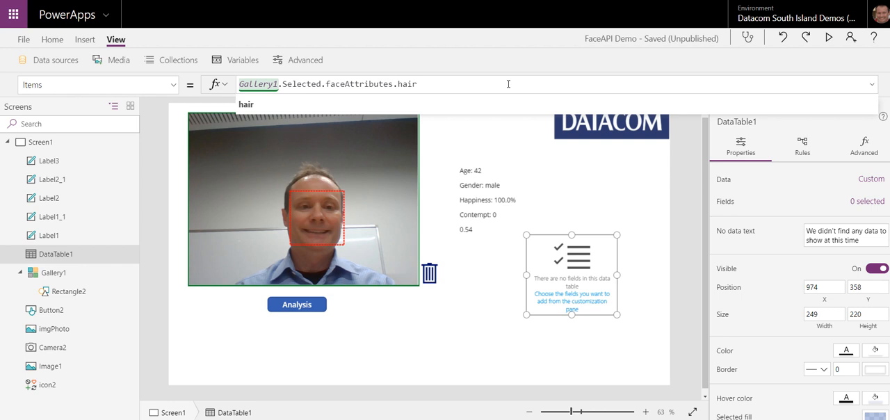
type(".")
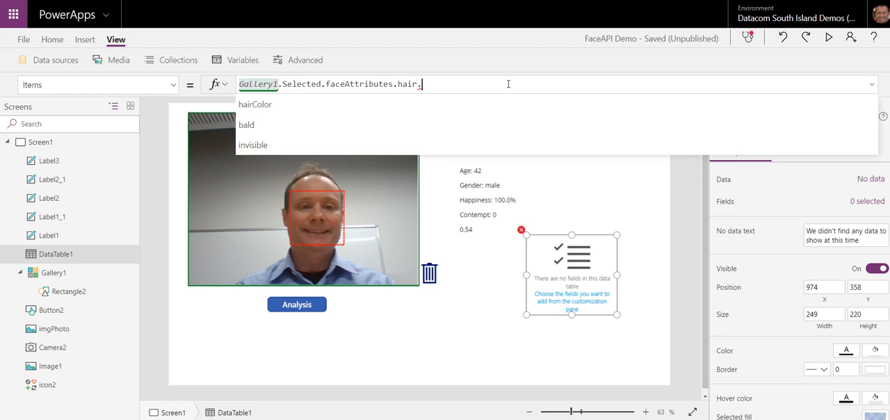
left_click(278, 105)
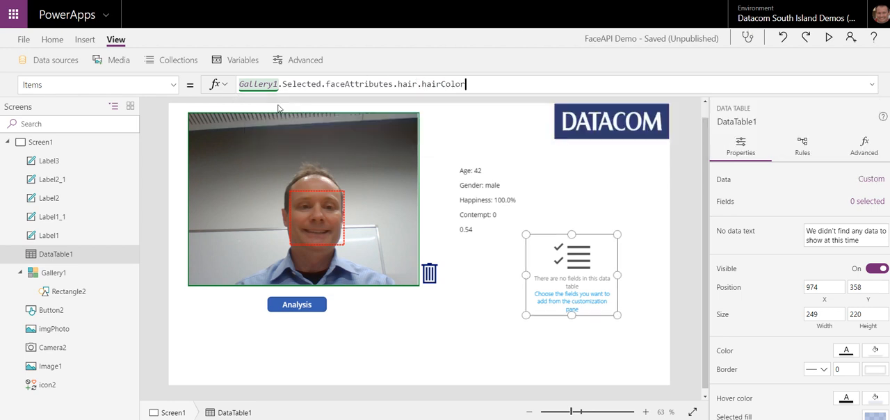
Step: Show the color and confidence fields in the data table and enlarge it to 352 wide by 310 high
left_click(866, 201)
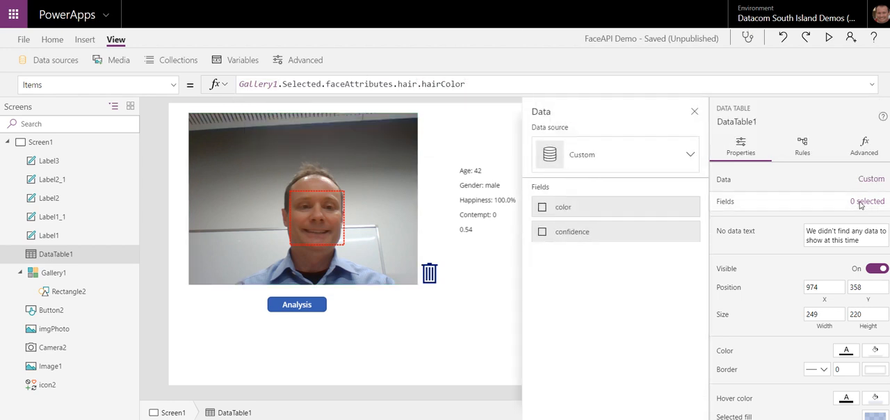
left_click(544, 207)
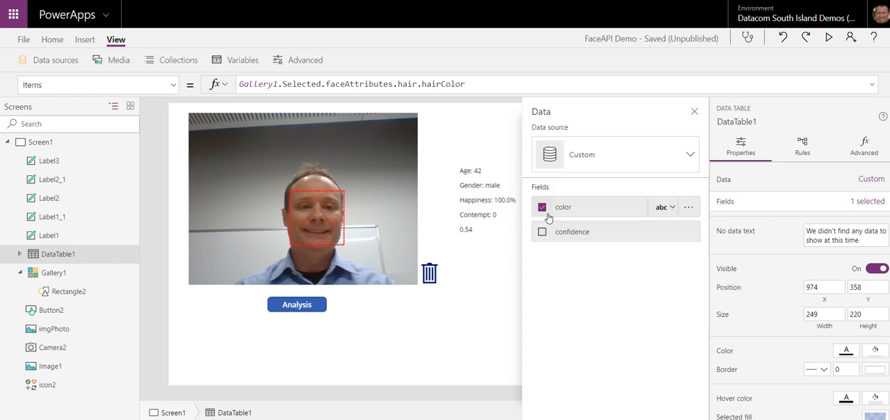
left_click(543, 232)
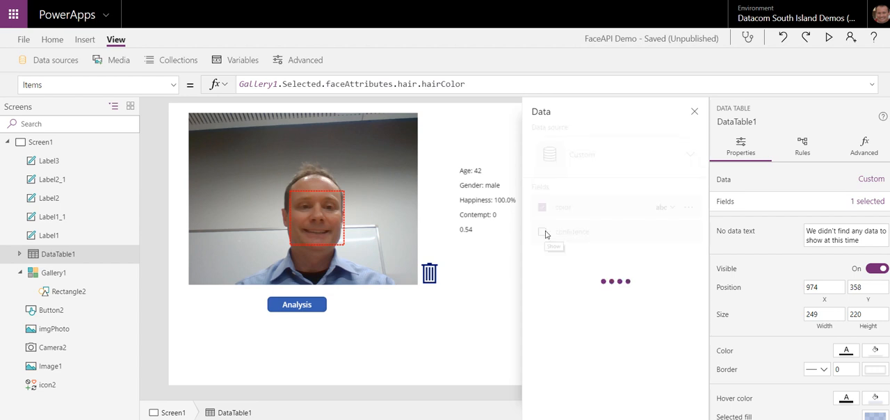
left_click(694, 114)
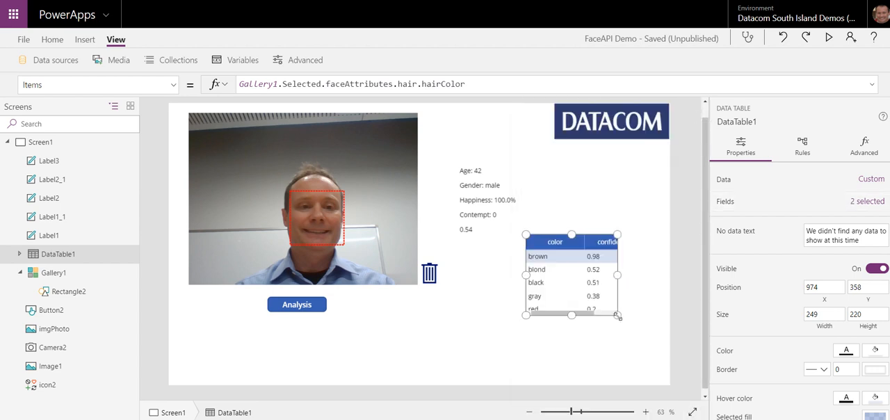
left_click_drag(618, 316, 654, 349)
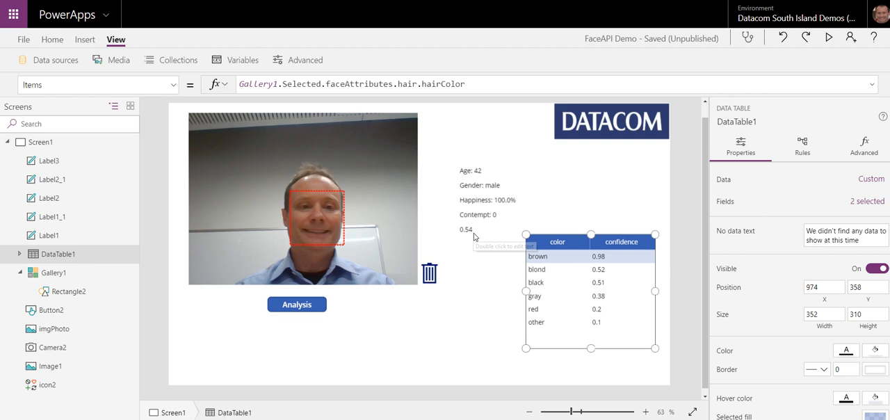
Step: Examine the faceAttributes table of the colFaceData collection and return to the app screen
left_click(178, 61)
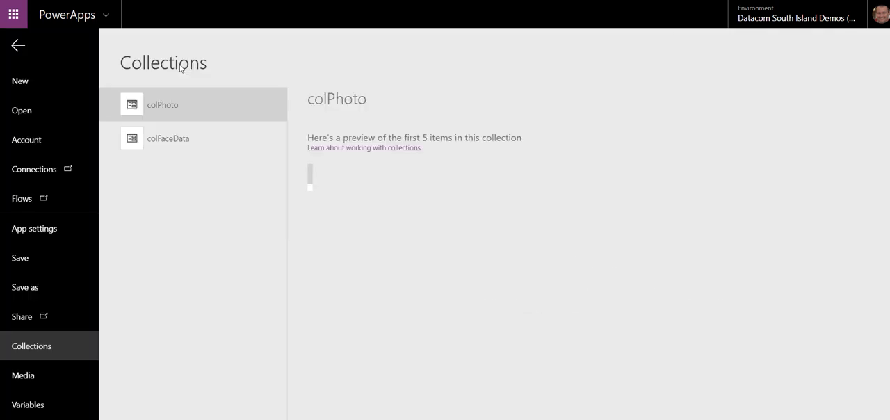
left_click(182, 142)
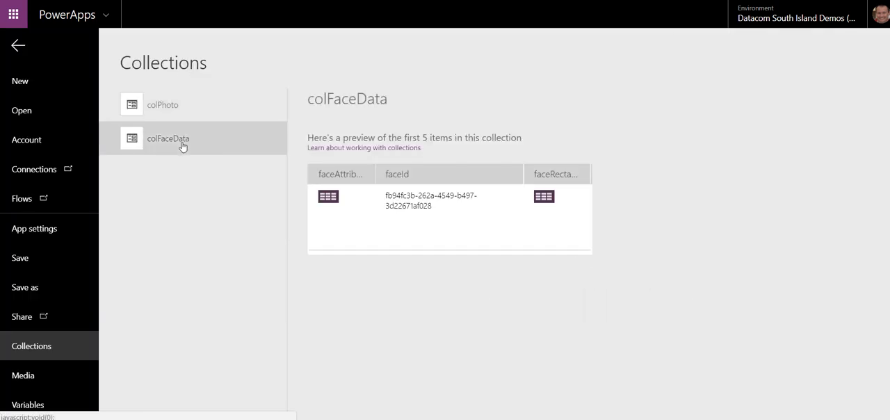
left_click(329, 197)
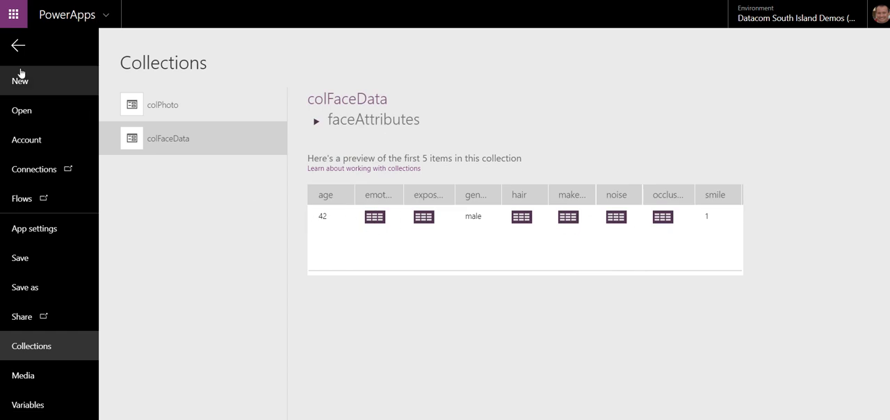
left_click(18, 46)
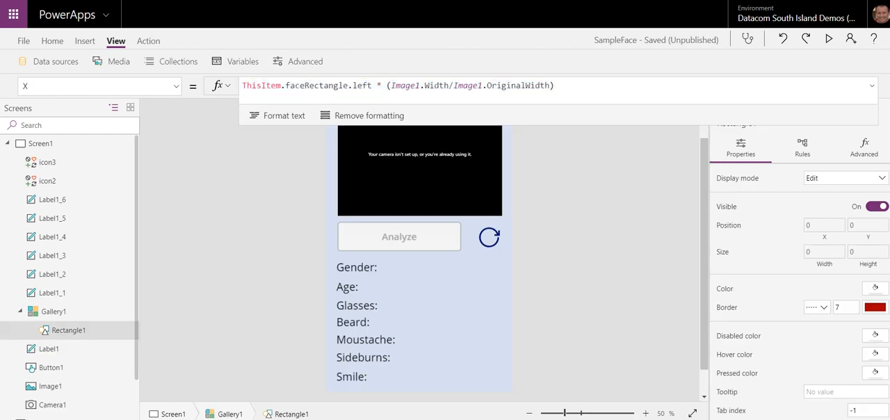
Step: Switch to the SampleFace app, preview its Screen1 and close the preview
key("ctrl+a")
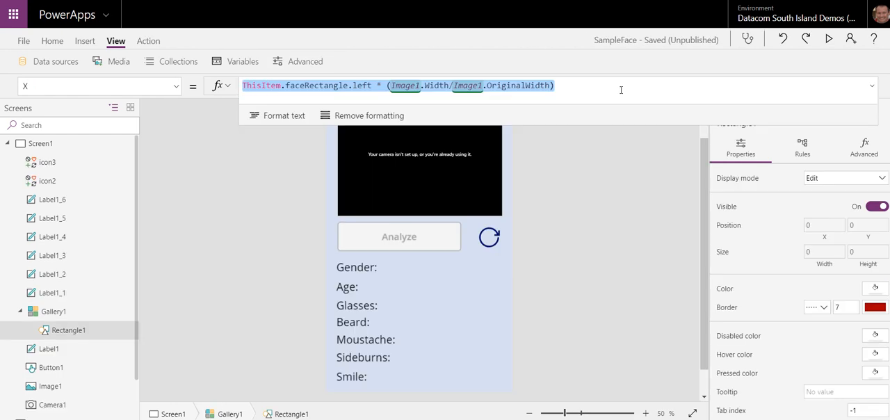
left_click(829, 40)
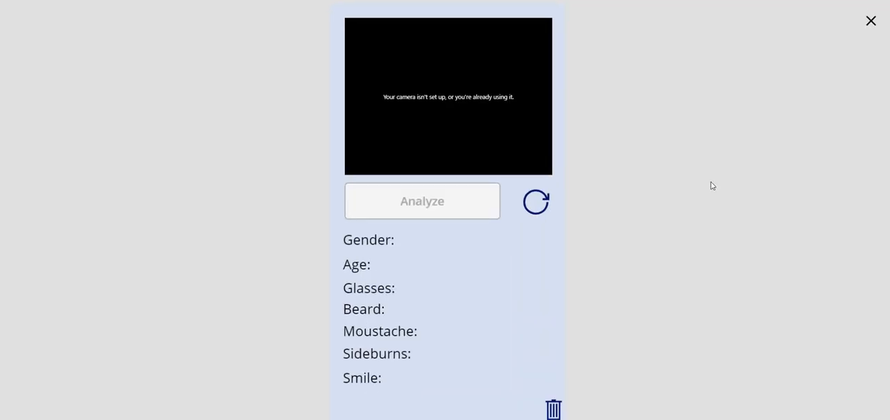
left_click(871, 22)
Step: Open Screen1_1 of the SampleFace app and start its preview
scroll(70, 341, "down", 5)
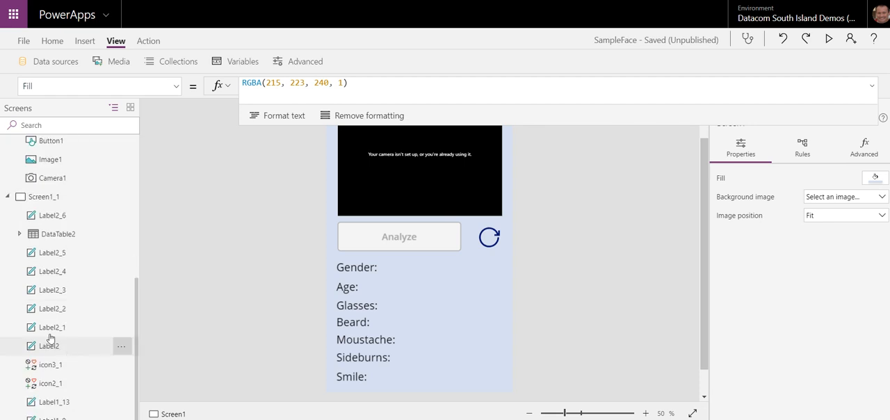
left_click(49, 197)
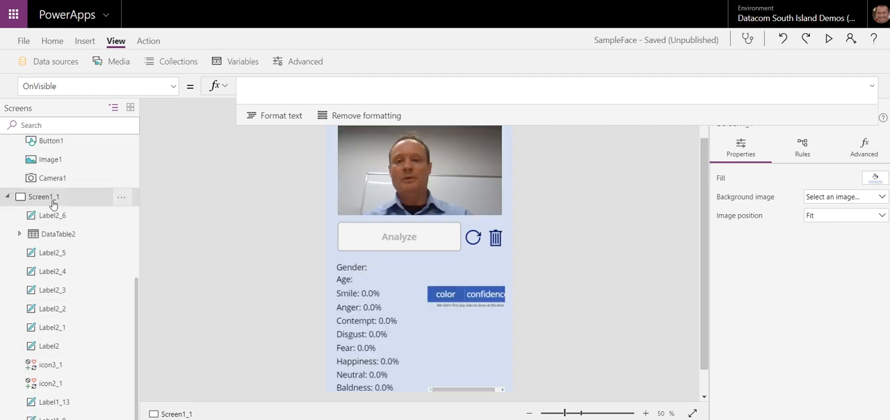
left_click(827, 39)
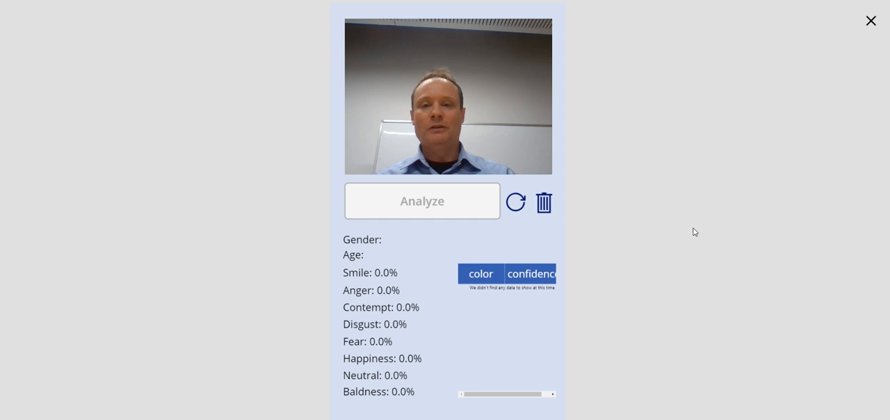
Step: Test the face analysis on a newly captured camera photo and clear the photo and results
left_click(457, 143)
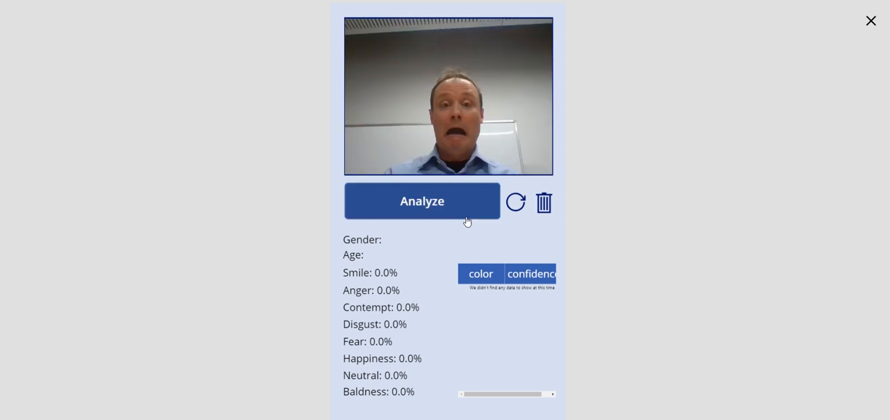
left_click(457, 214)
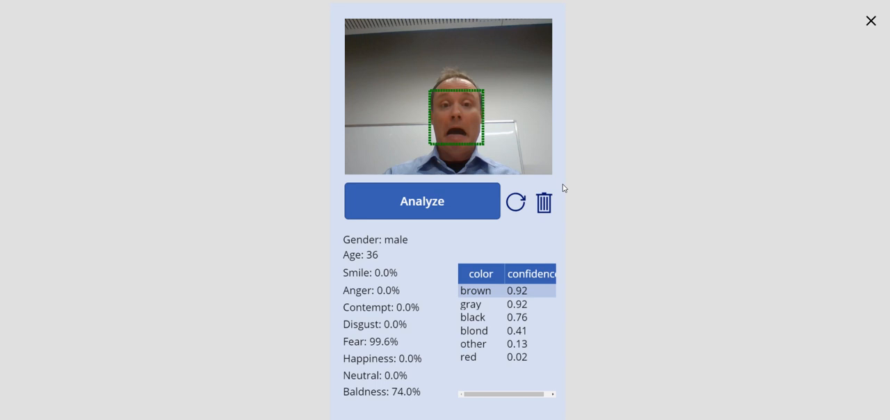
left_click(547, 206)
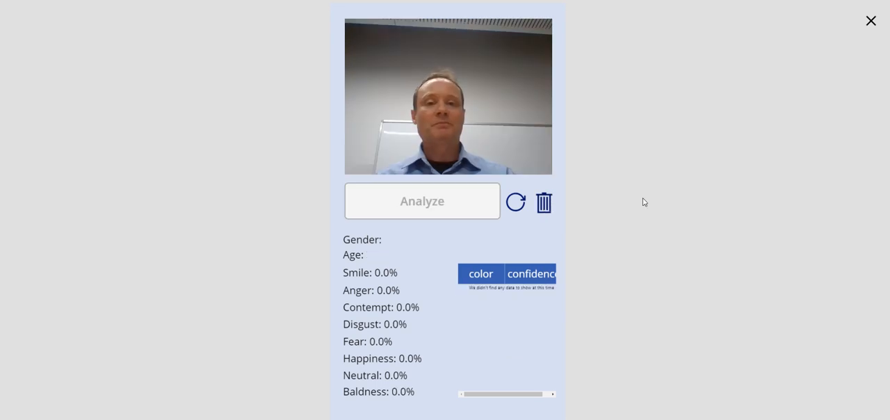